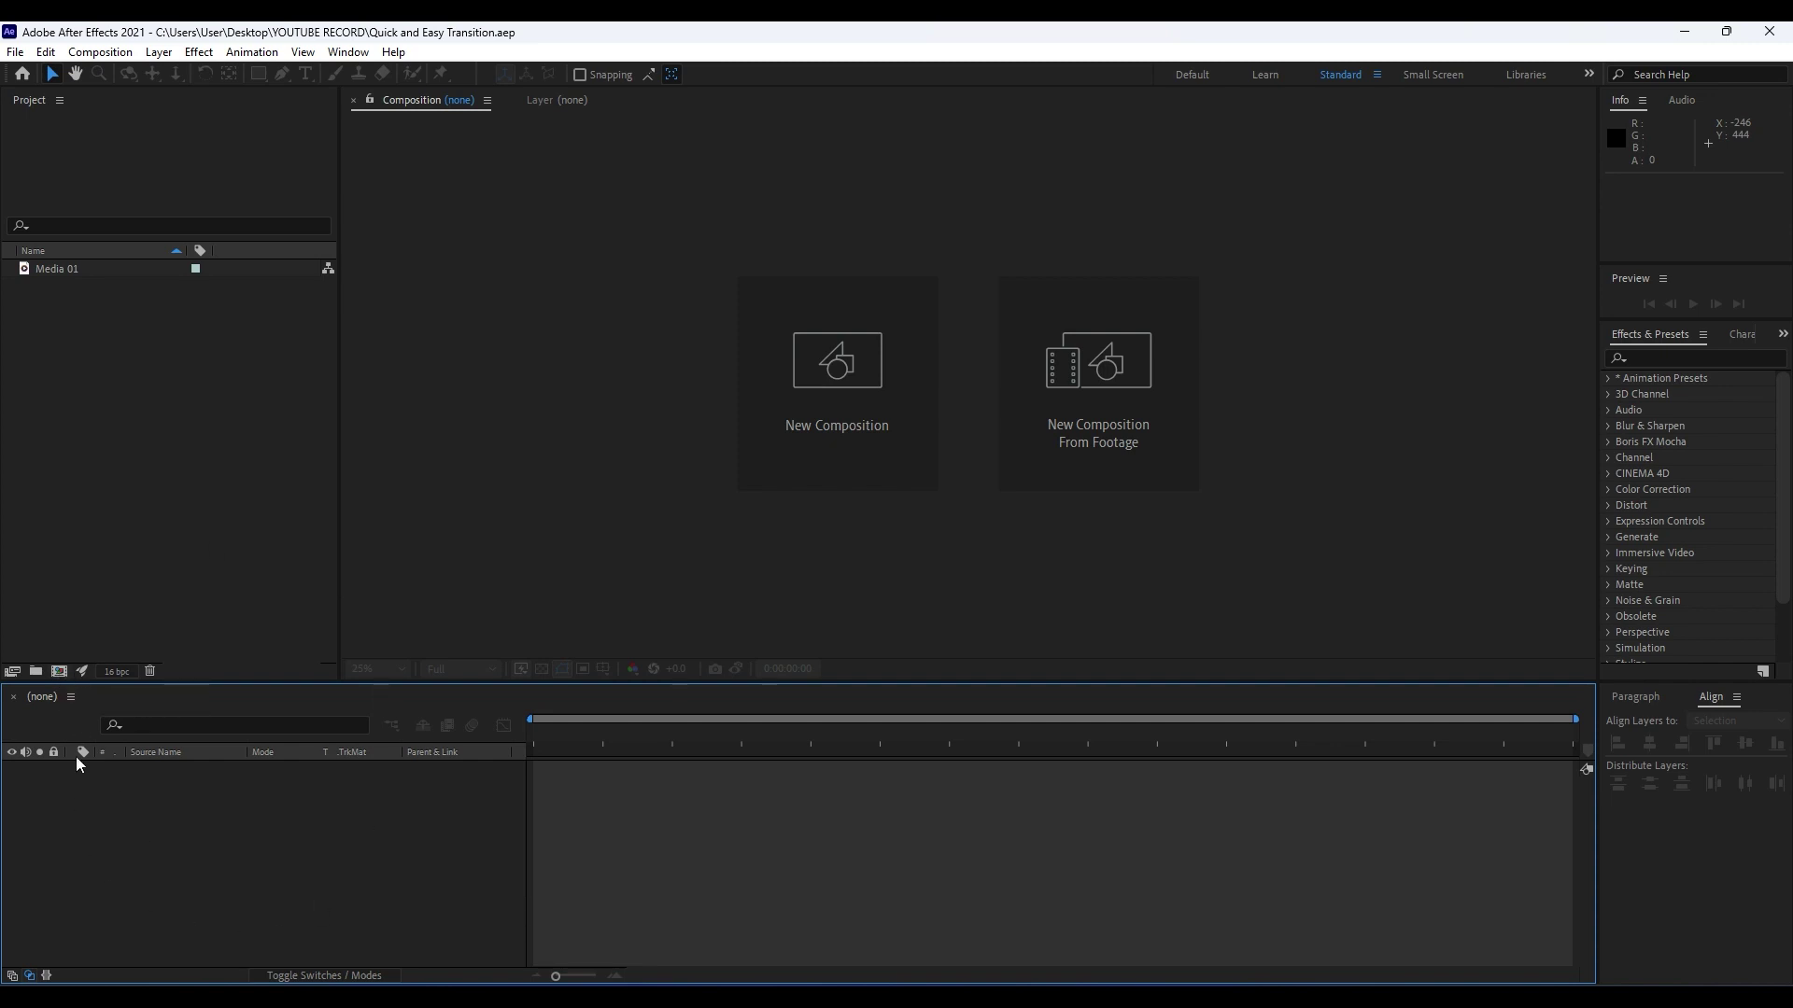
Create a new 1920×1080, 30 fps, 8-second composition named 'Transition'.
click(59, 671)
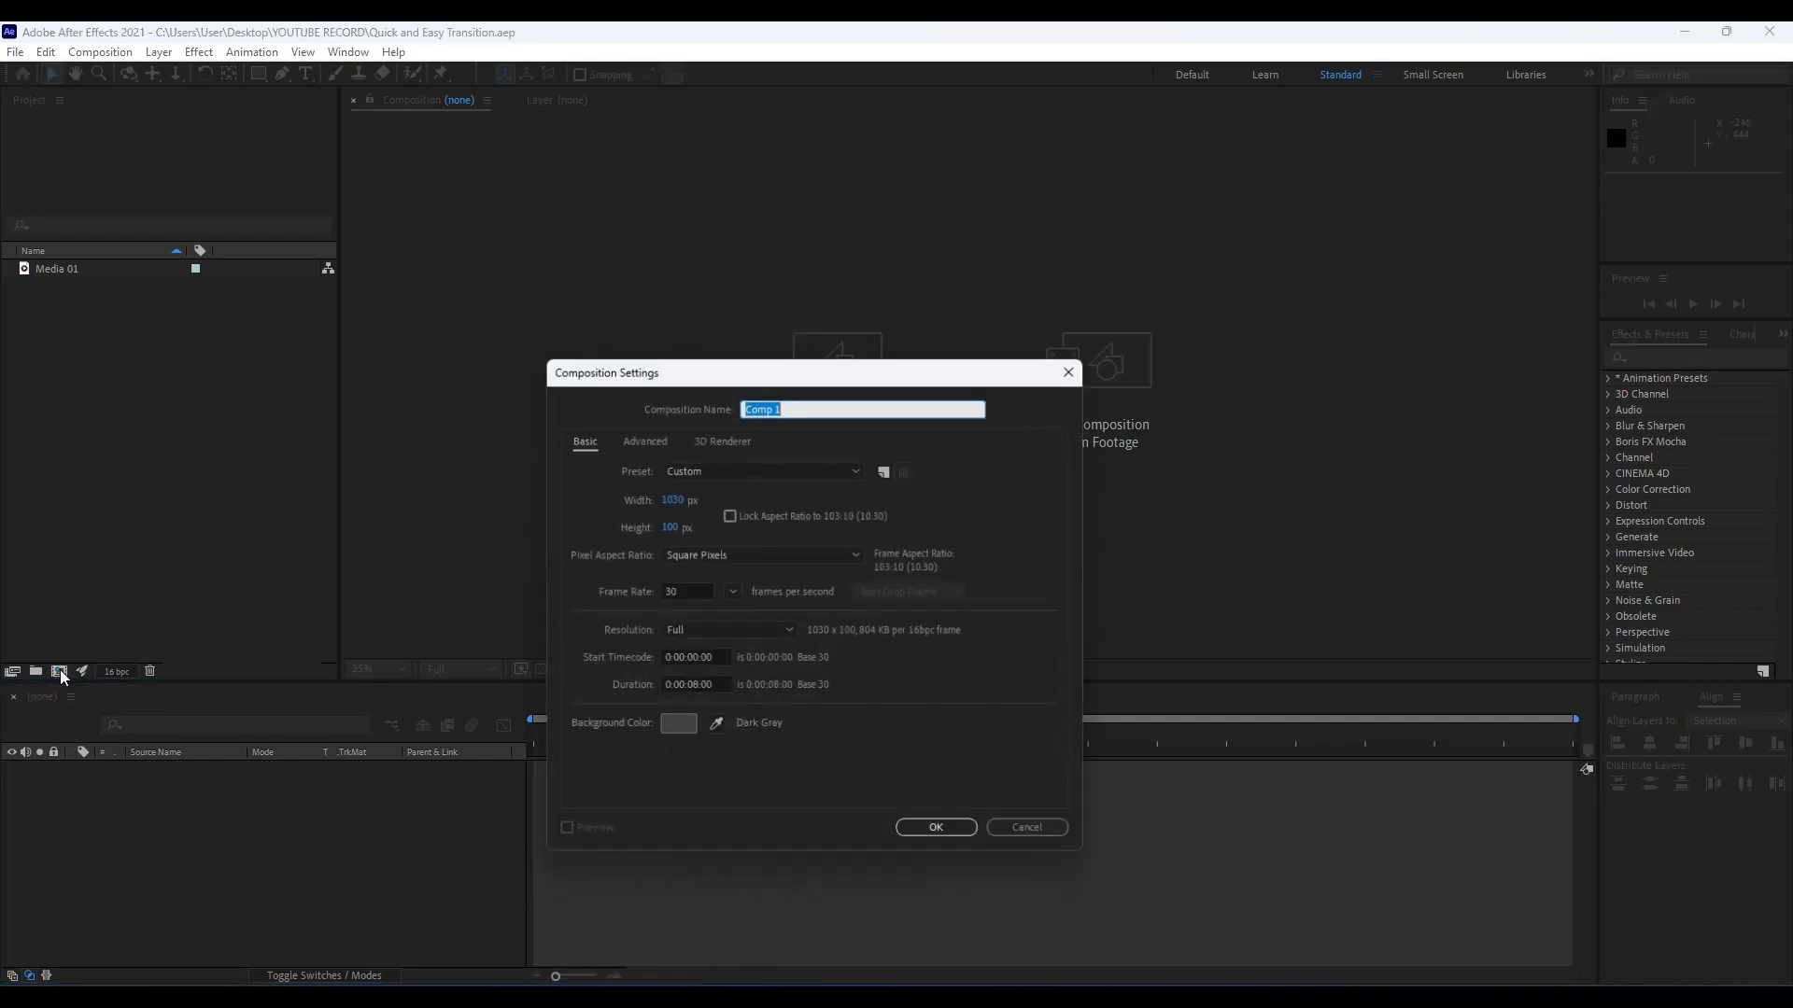
click(676, 498)
text(1920)
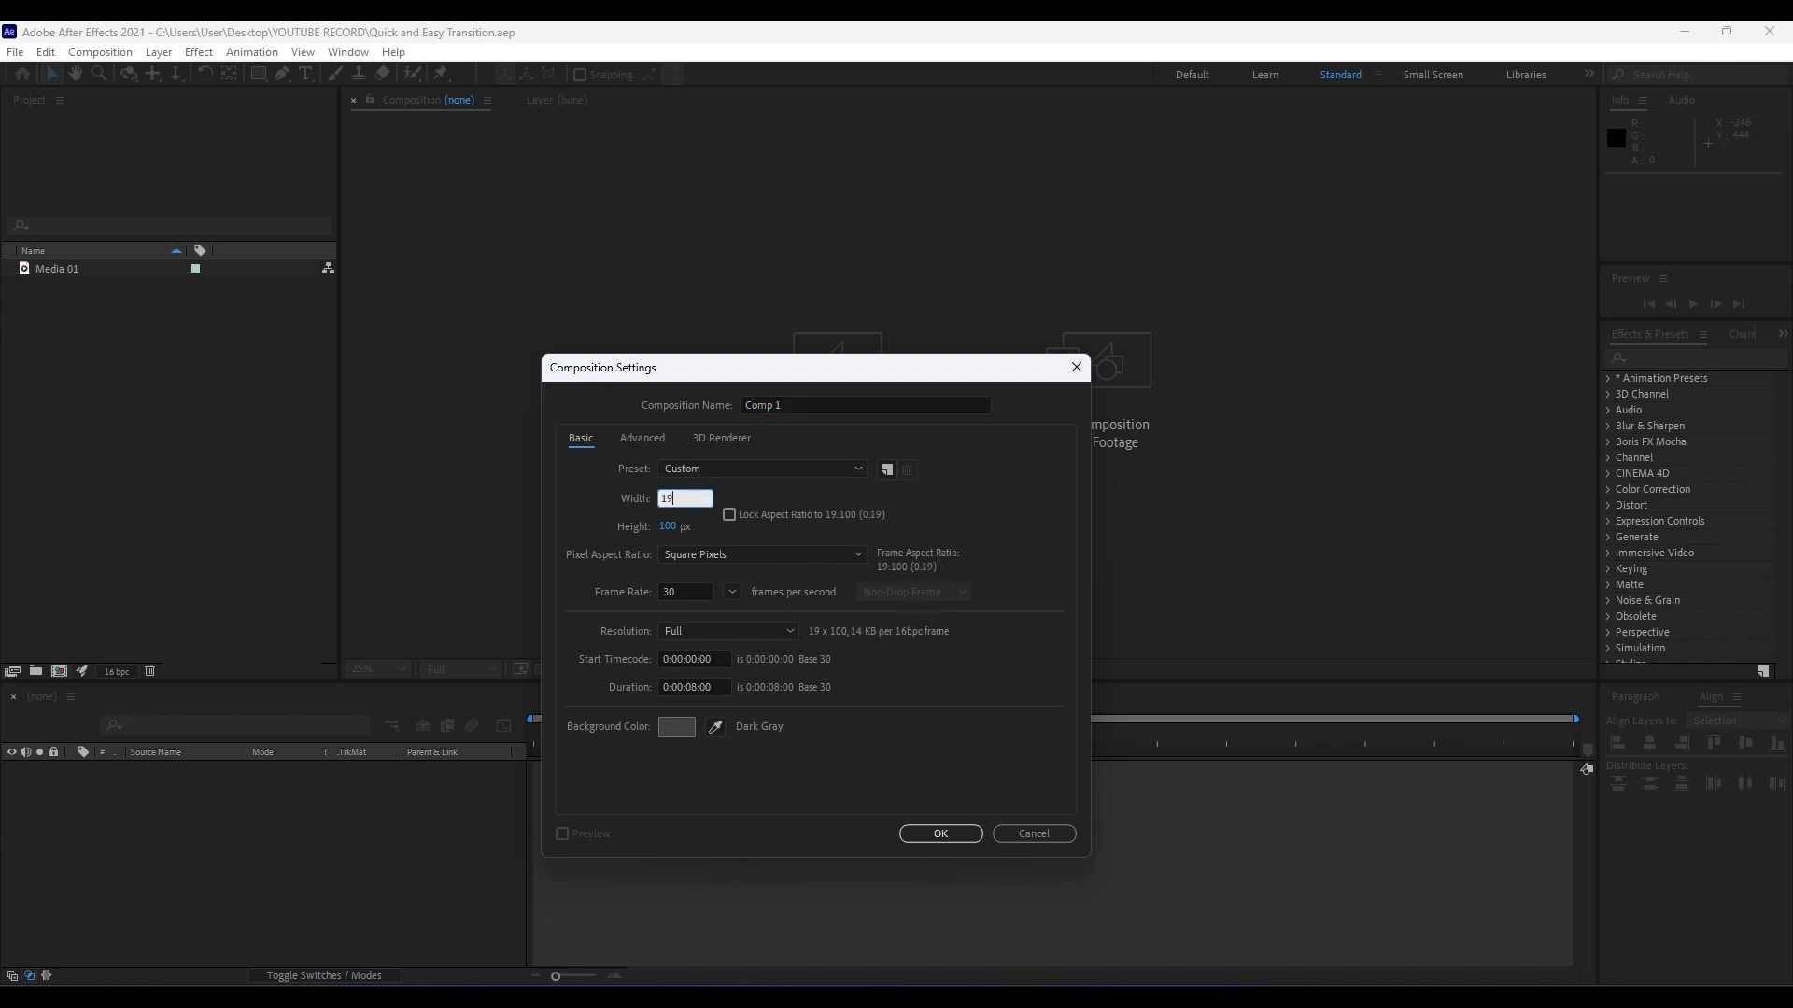
click(667, 527)
text(1)
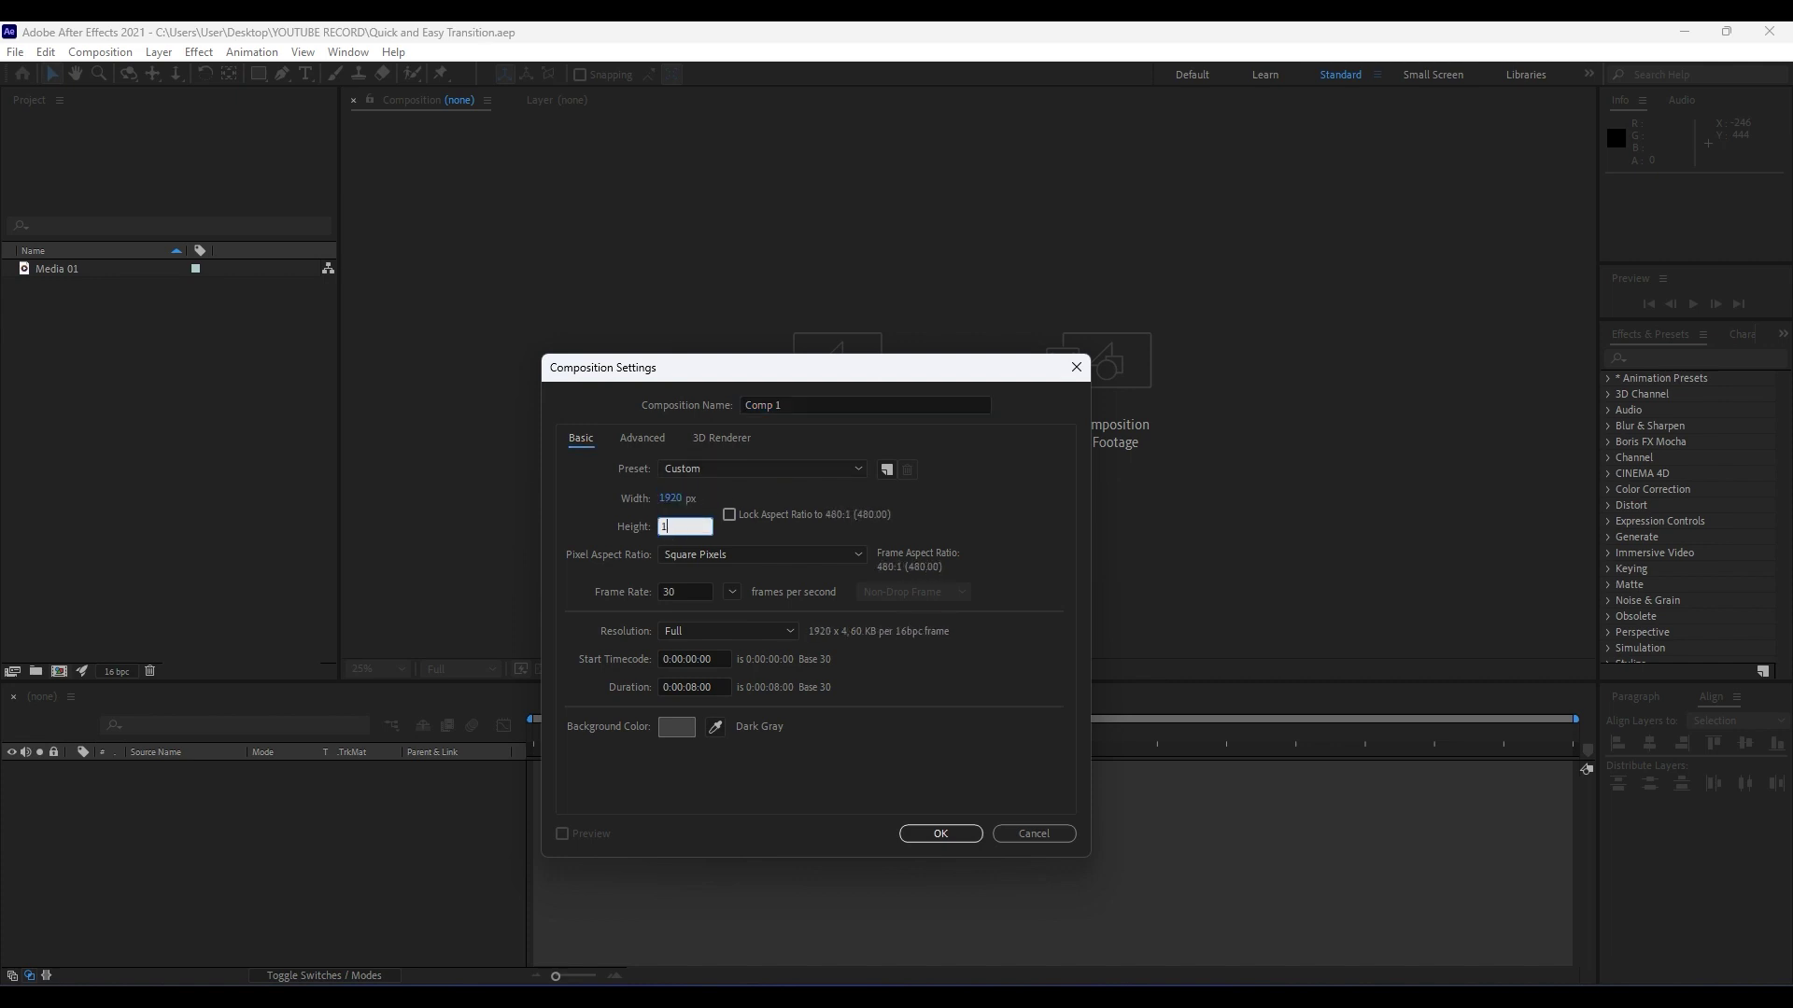
text(080)
click(698, 687)
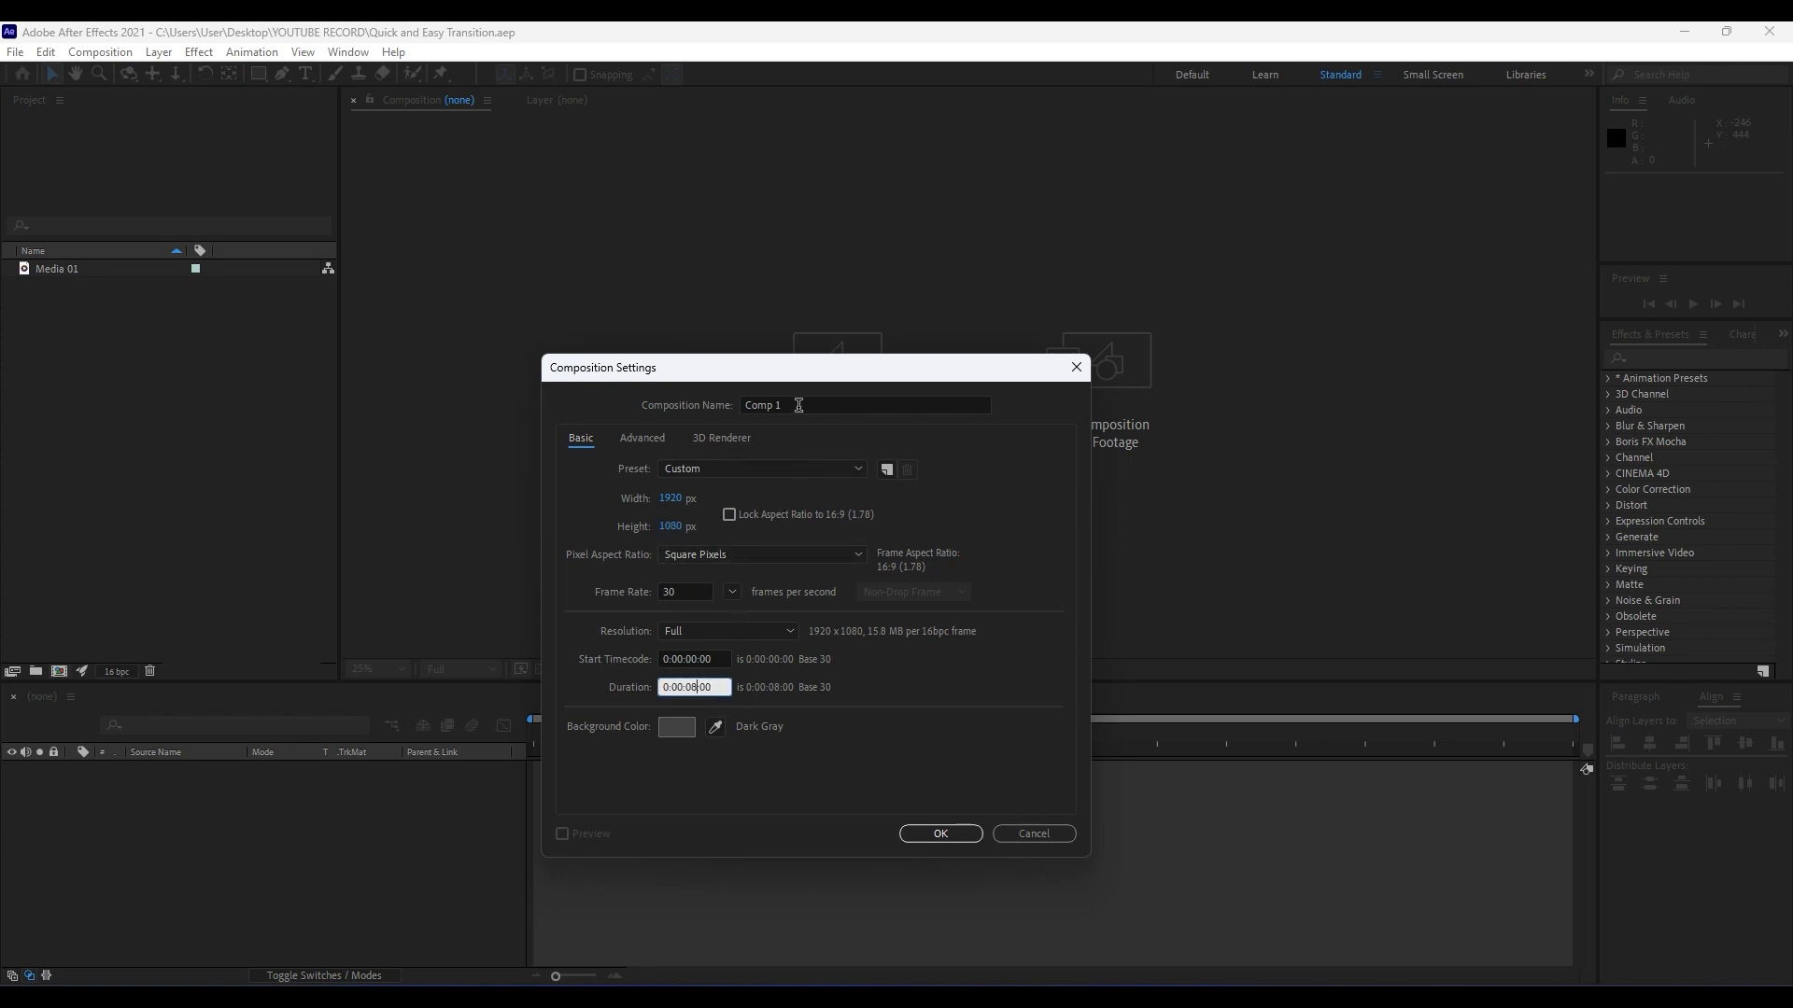
drag(857, 405, 604, 403)
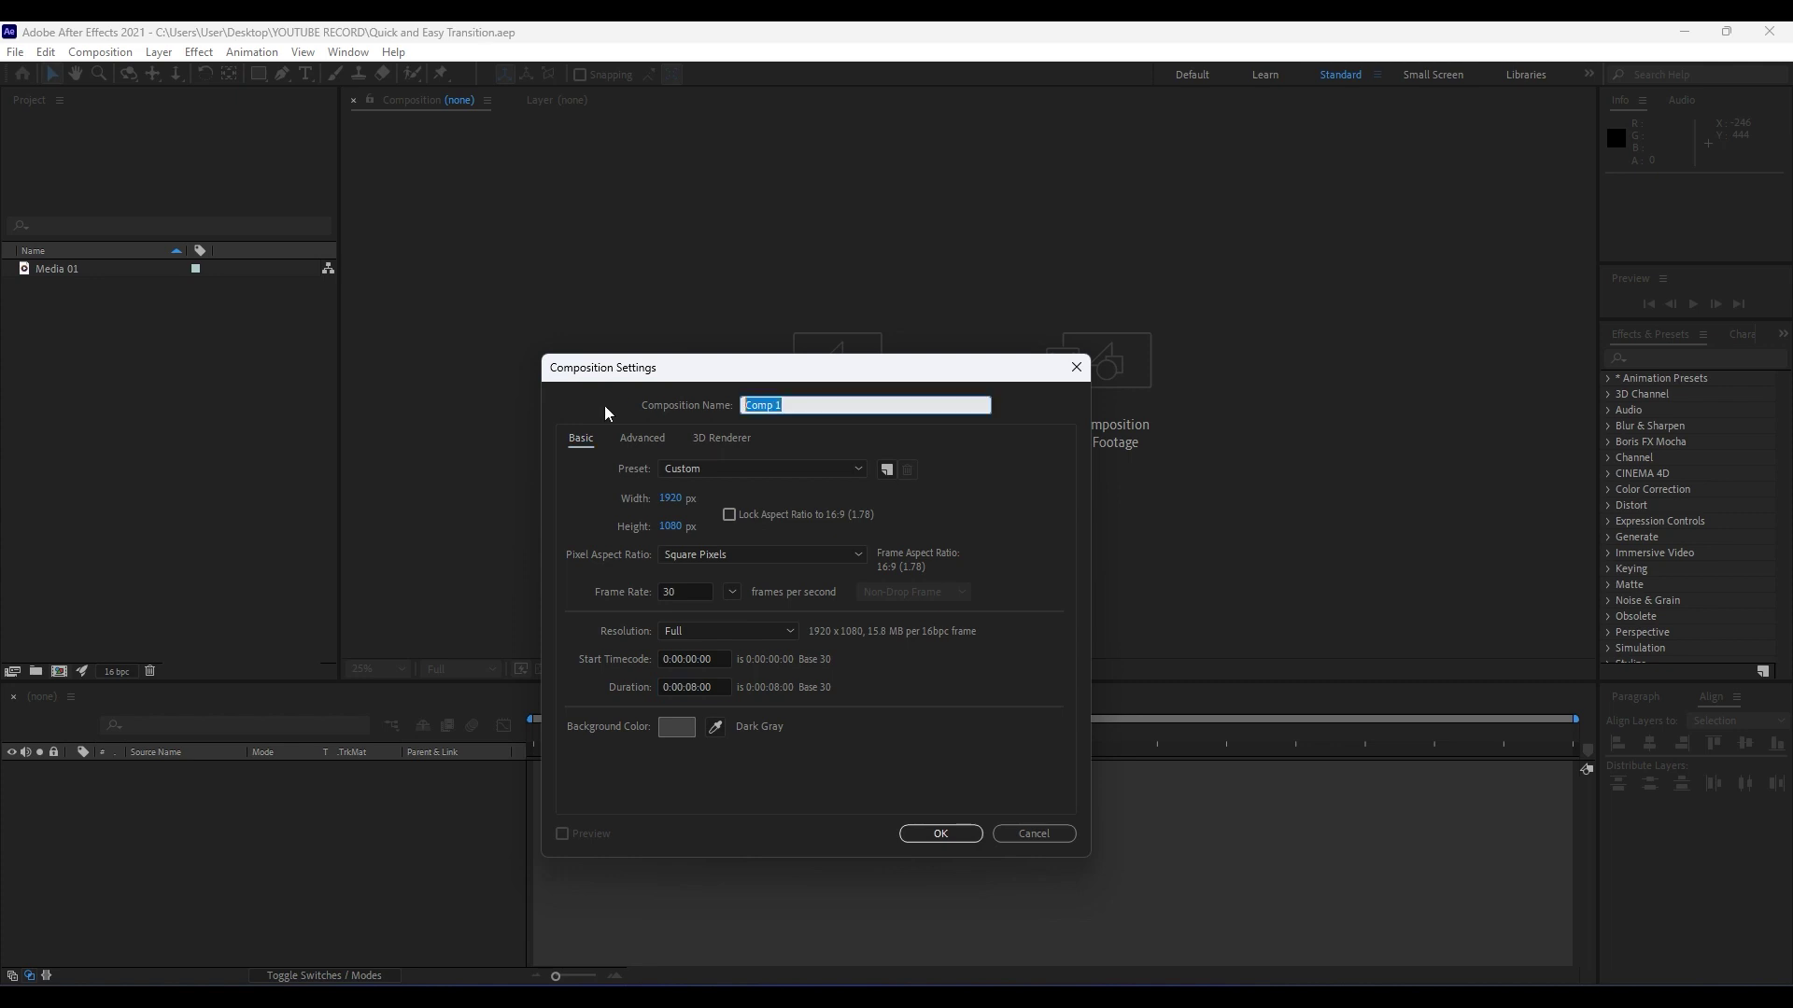
text(Transition)
click(952, 831)
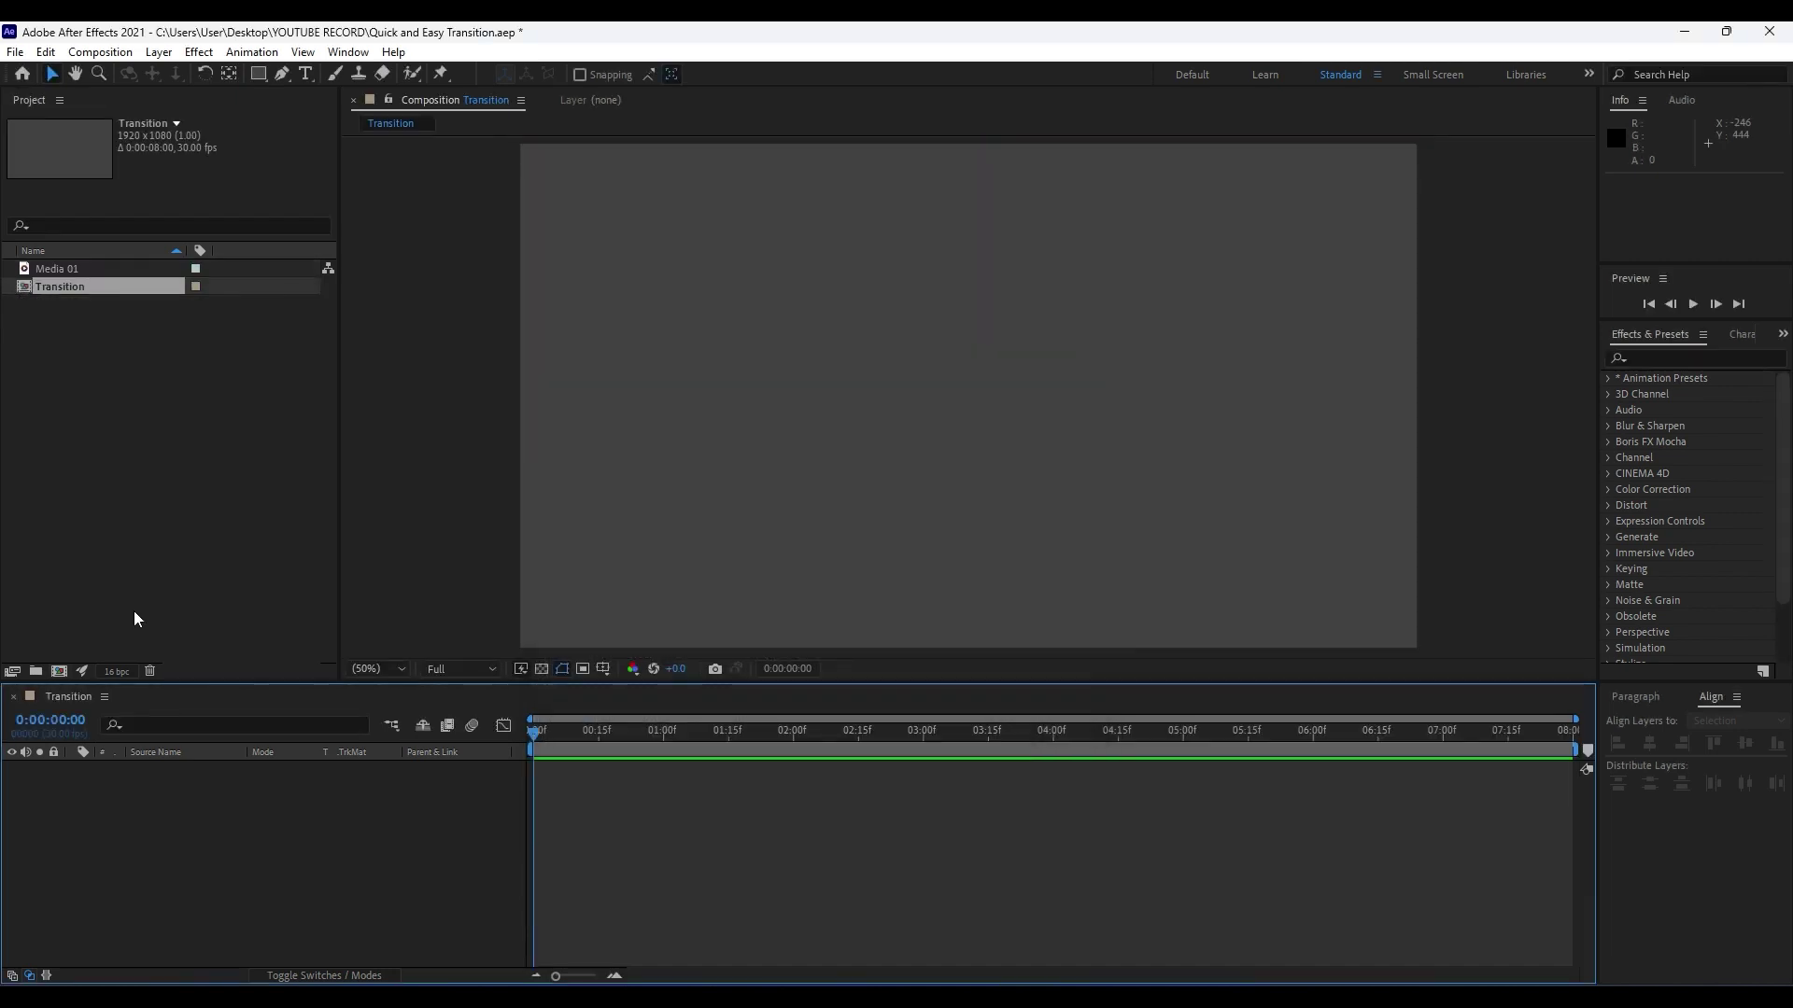
Drag the Media 01 footage from the Project panel into the Transition timeline as a layer.
click(76, 270)
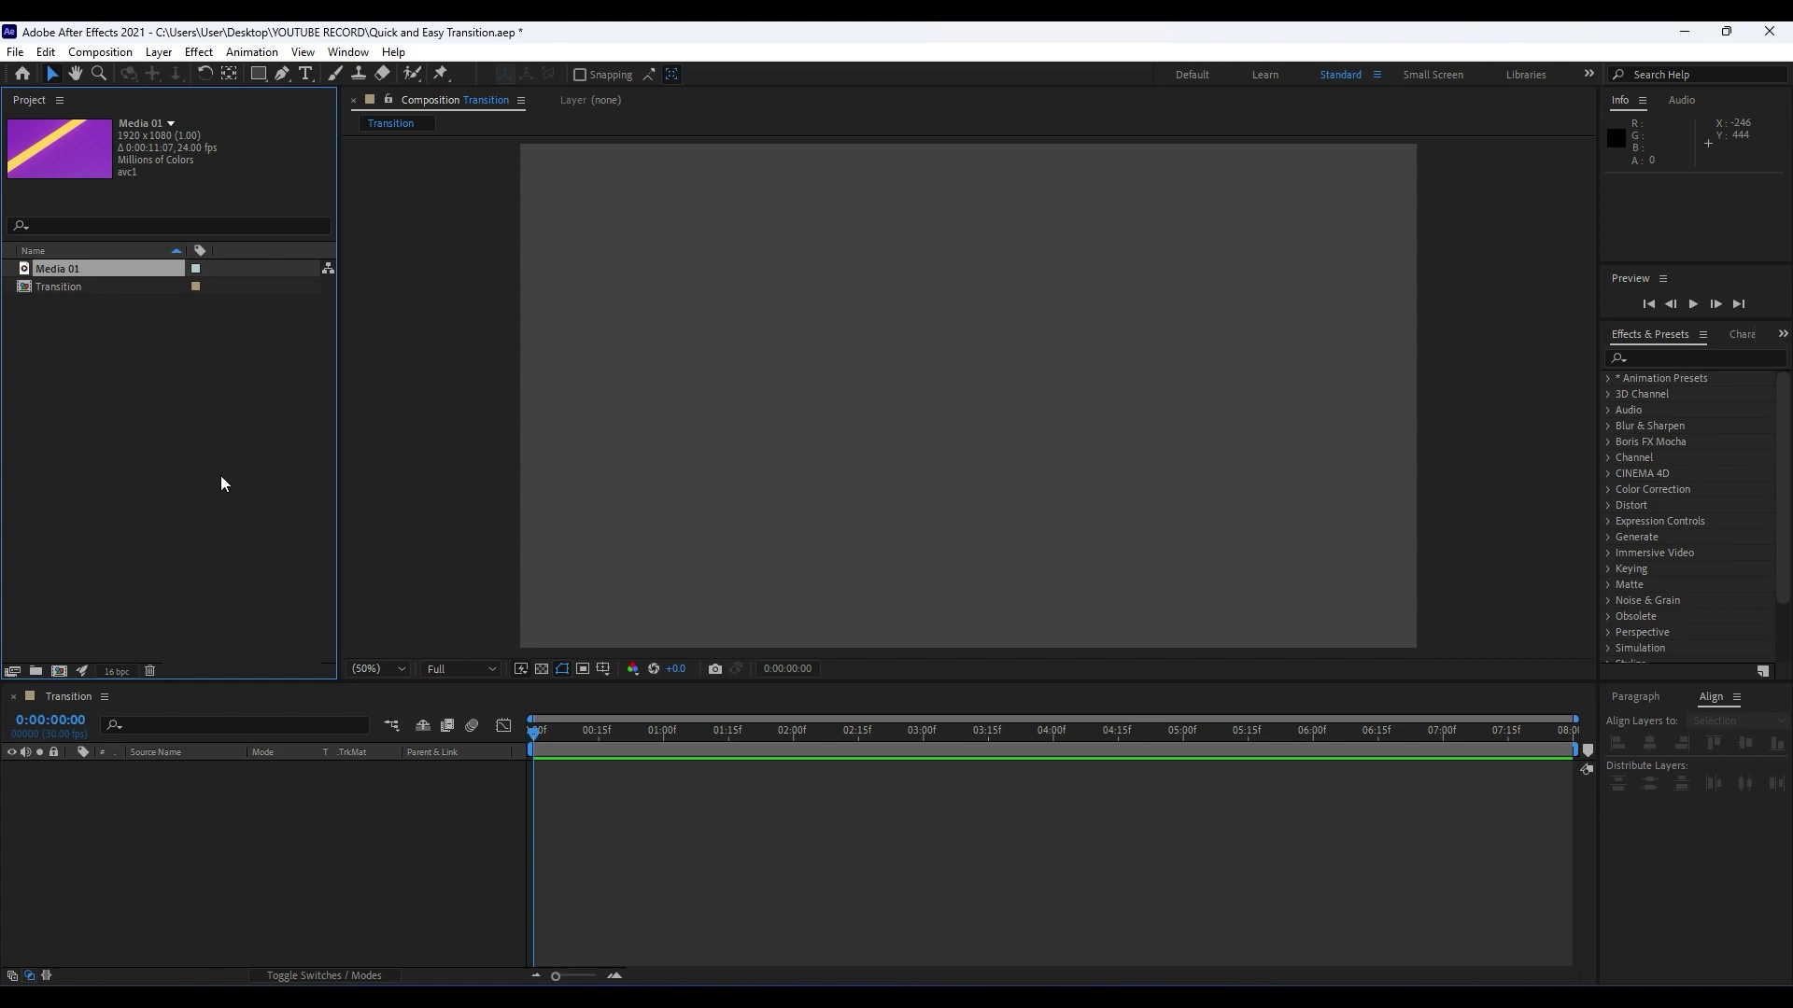
drag(70, 267, 281, 860)
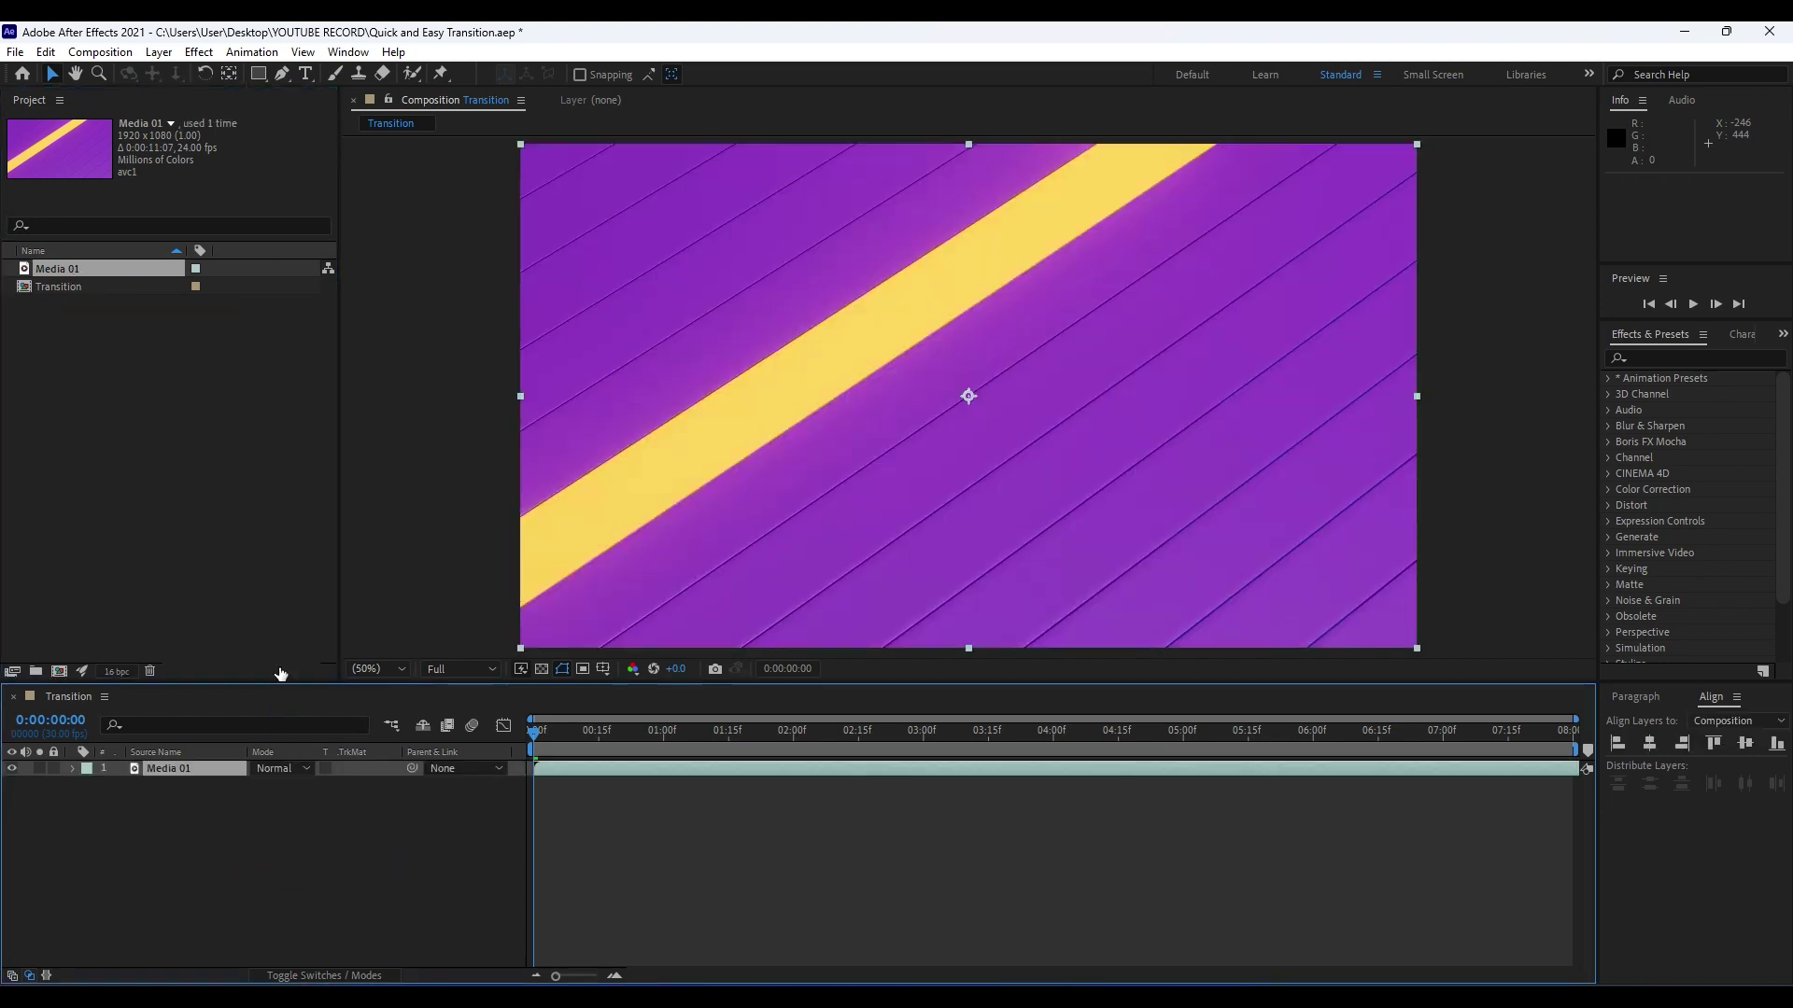
click(241, 857)
click(13, 53)
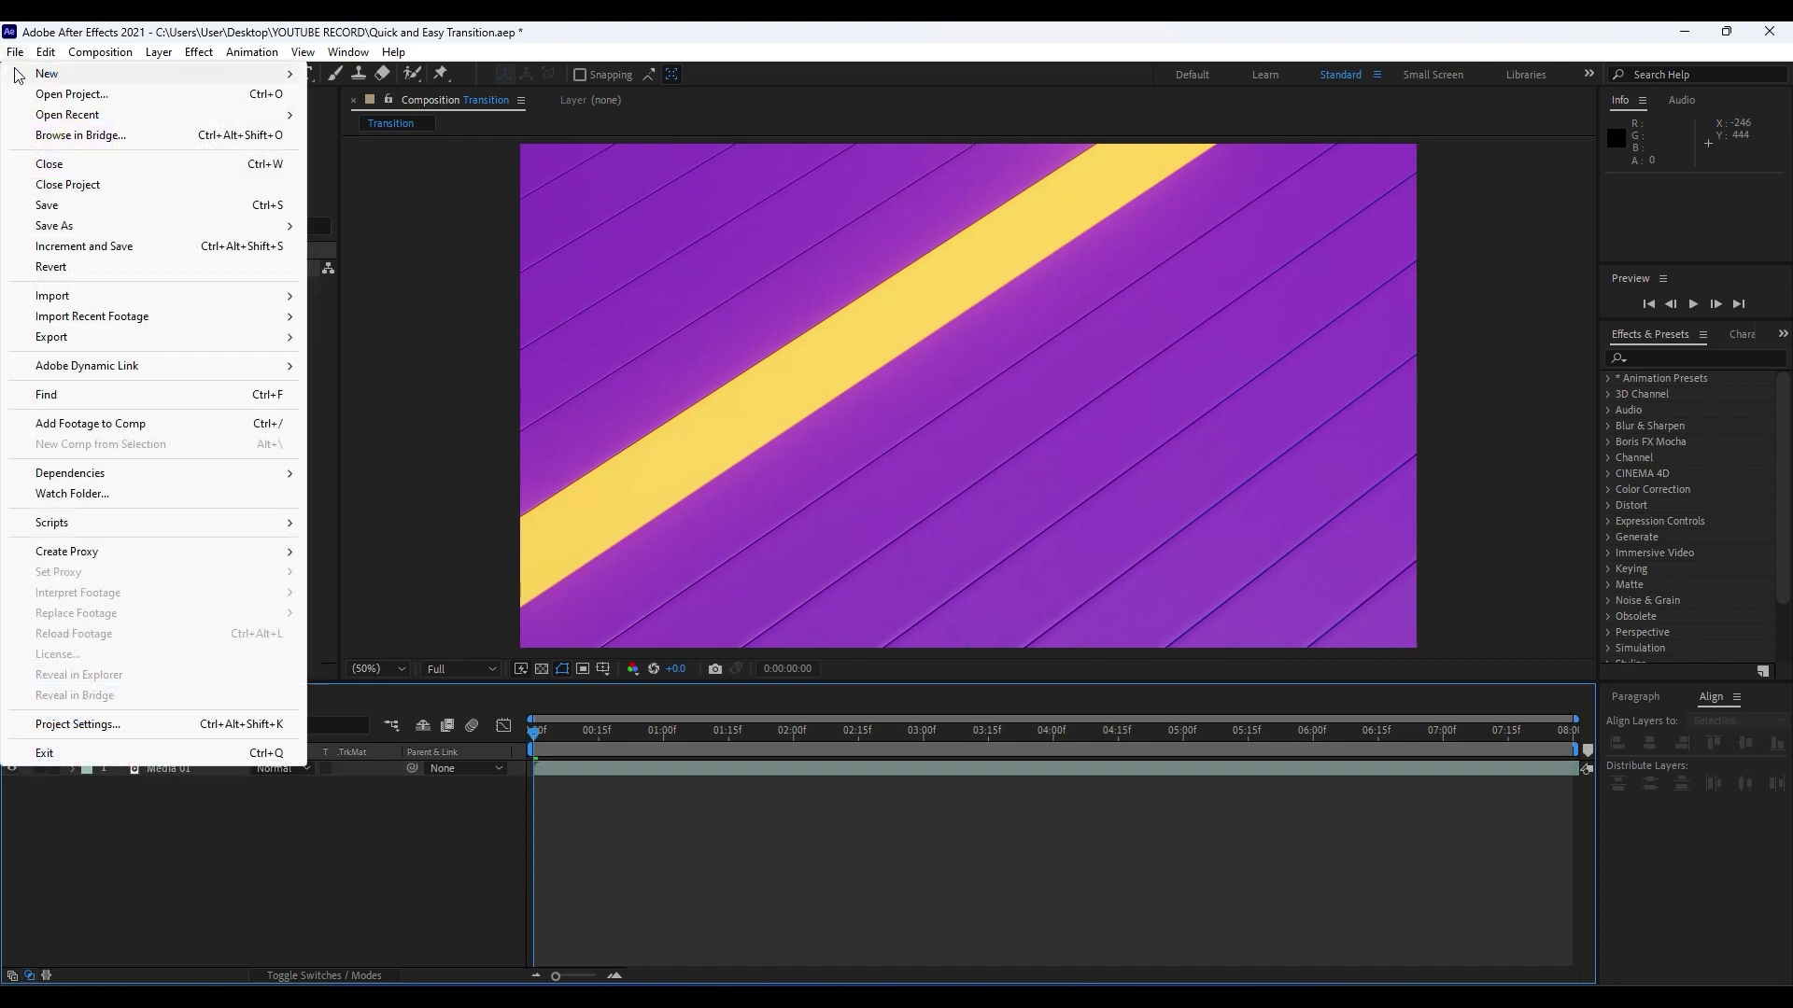
mouse_move(91, 295)
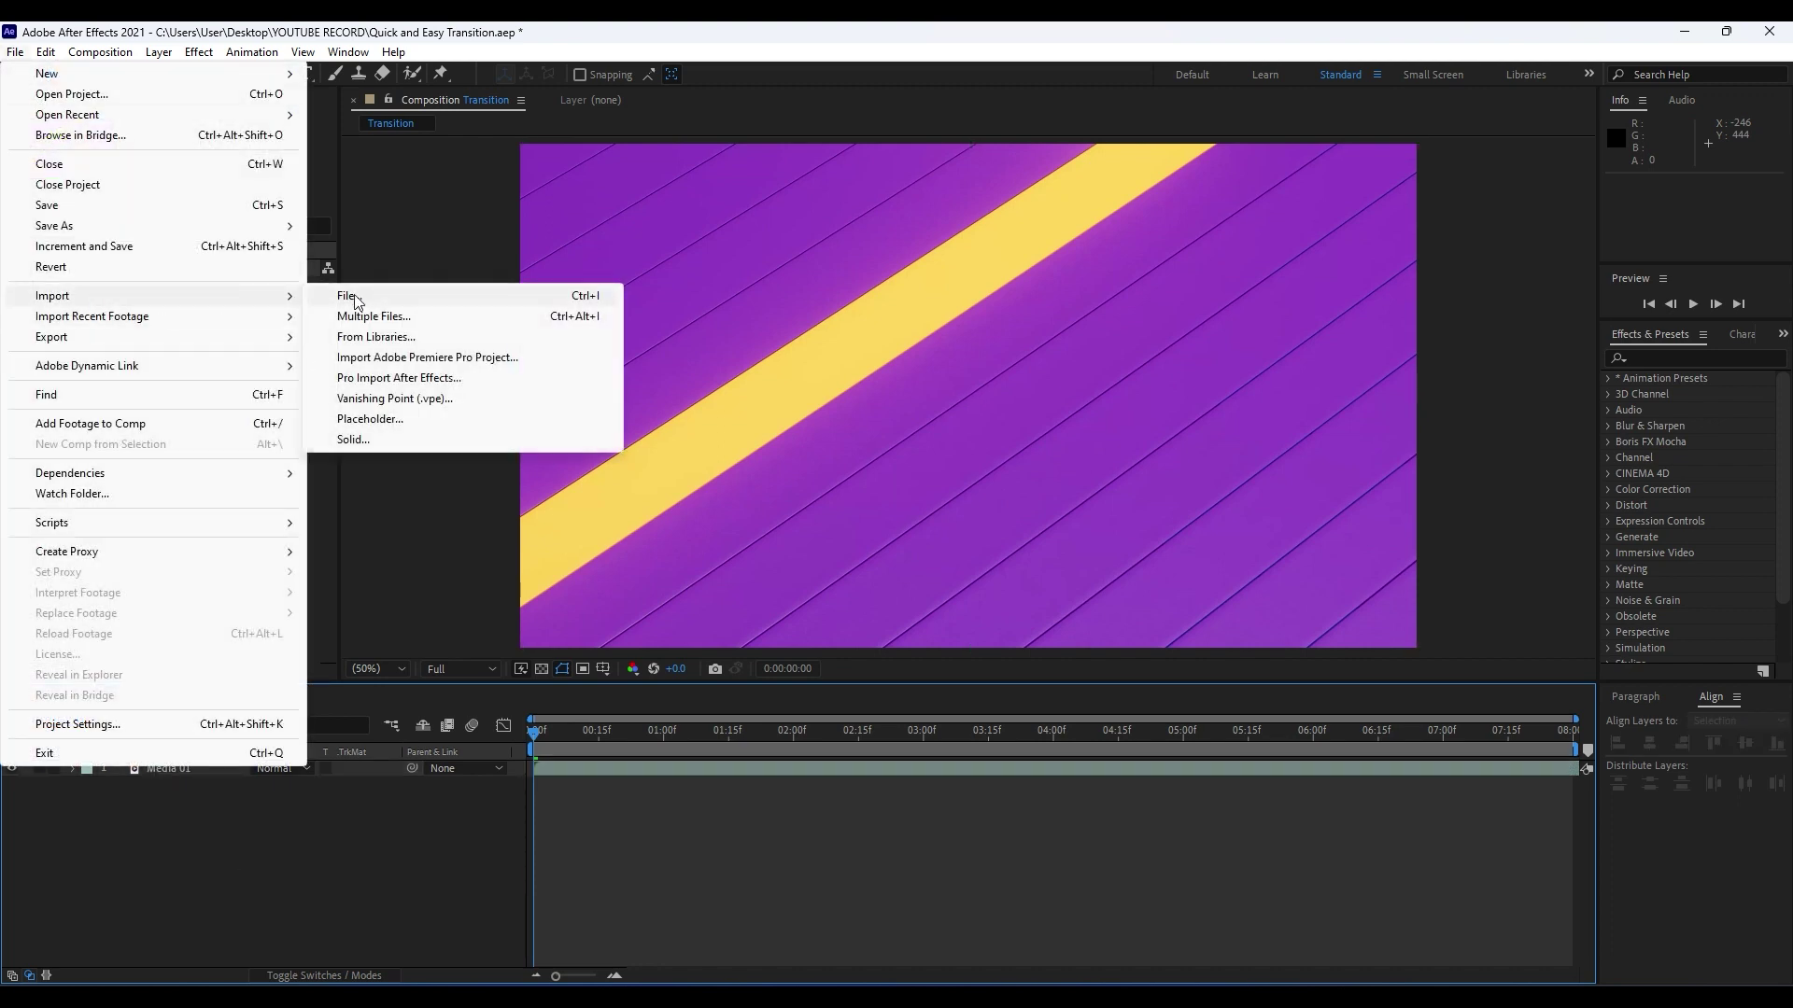
click(359, 825)
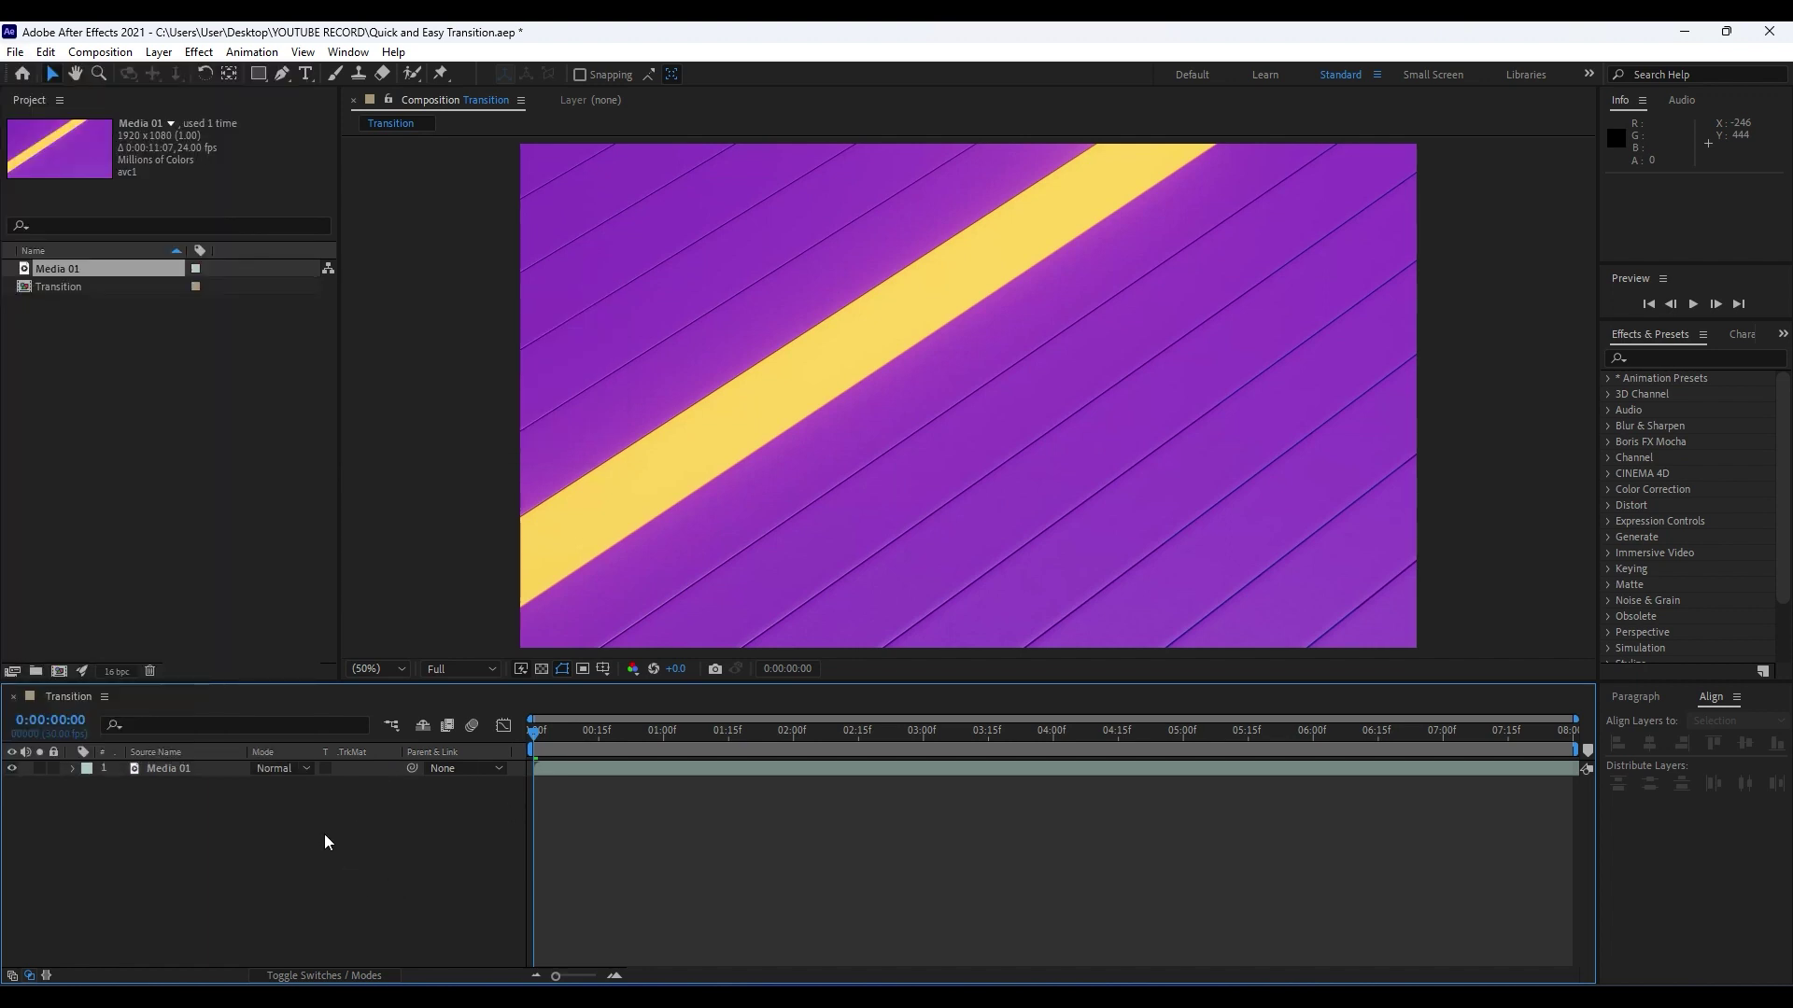
Add a black full-frame solid named 'Matte' above Media 01.
right_click(341, 862)
mouse_move(512, 631)
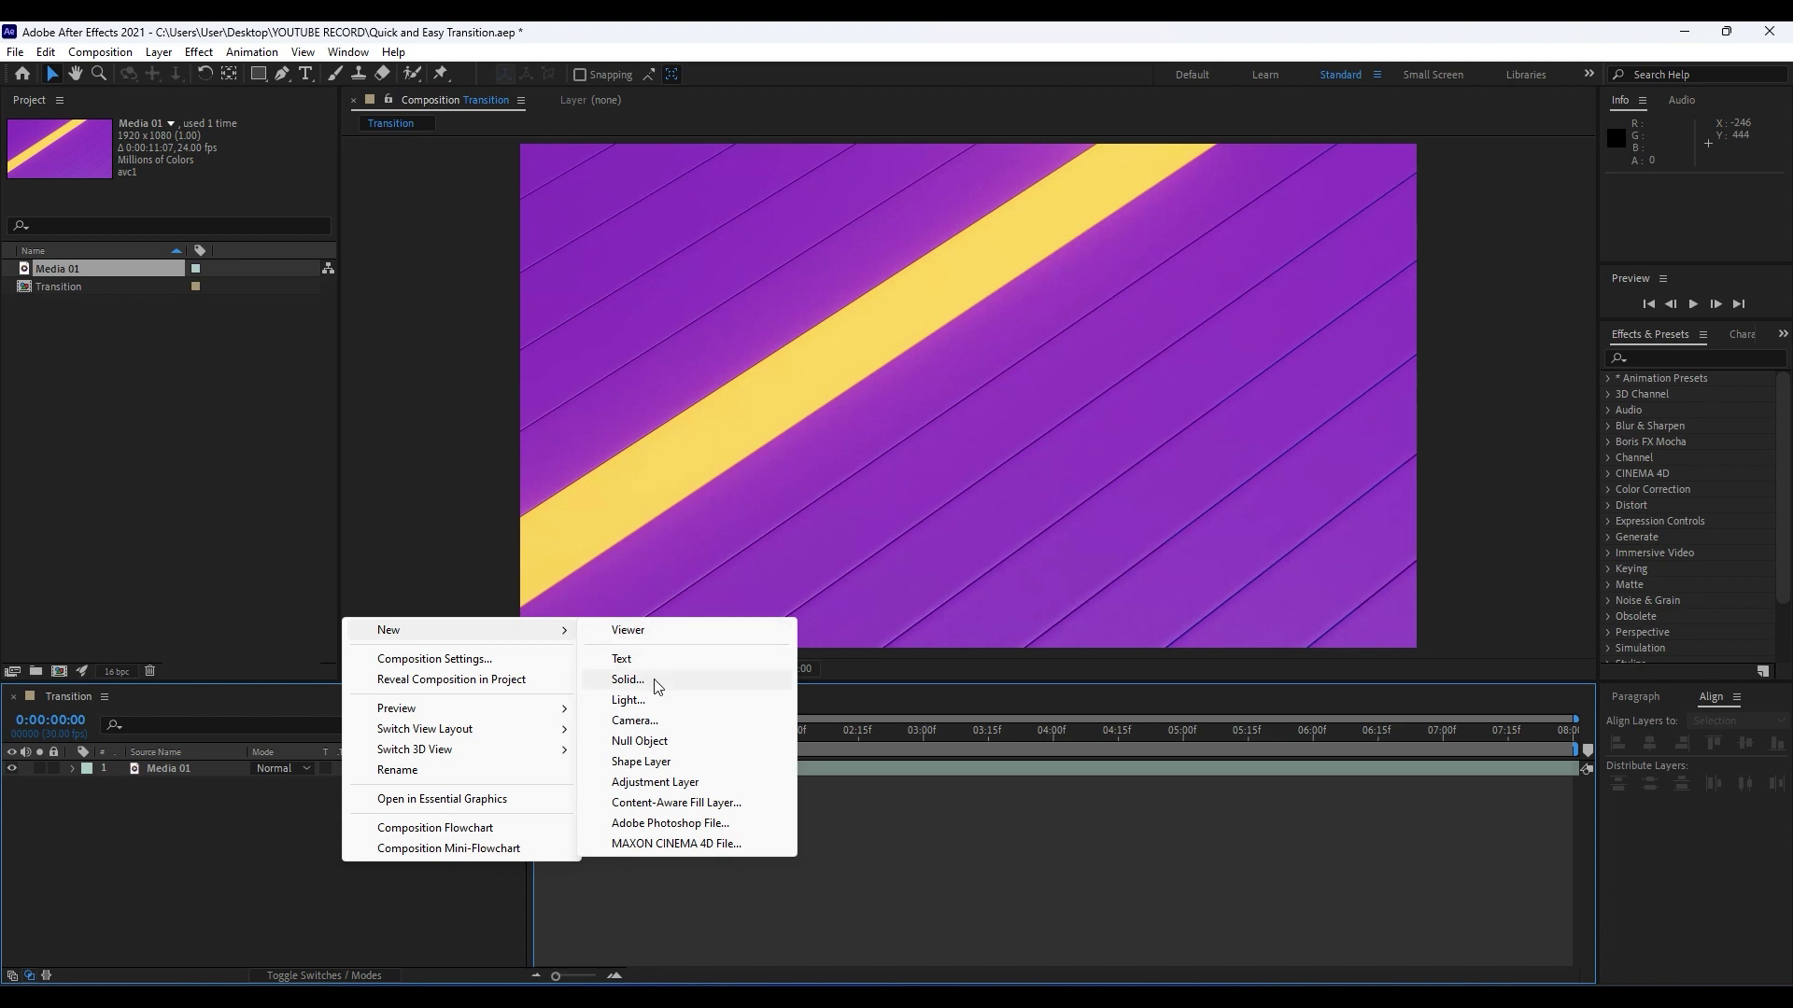
click(658, 687)
text(Matte)
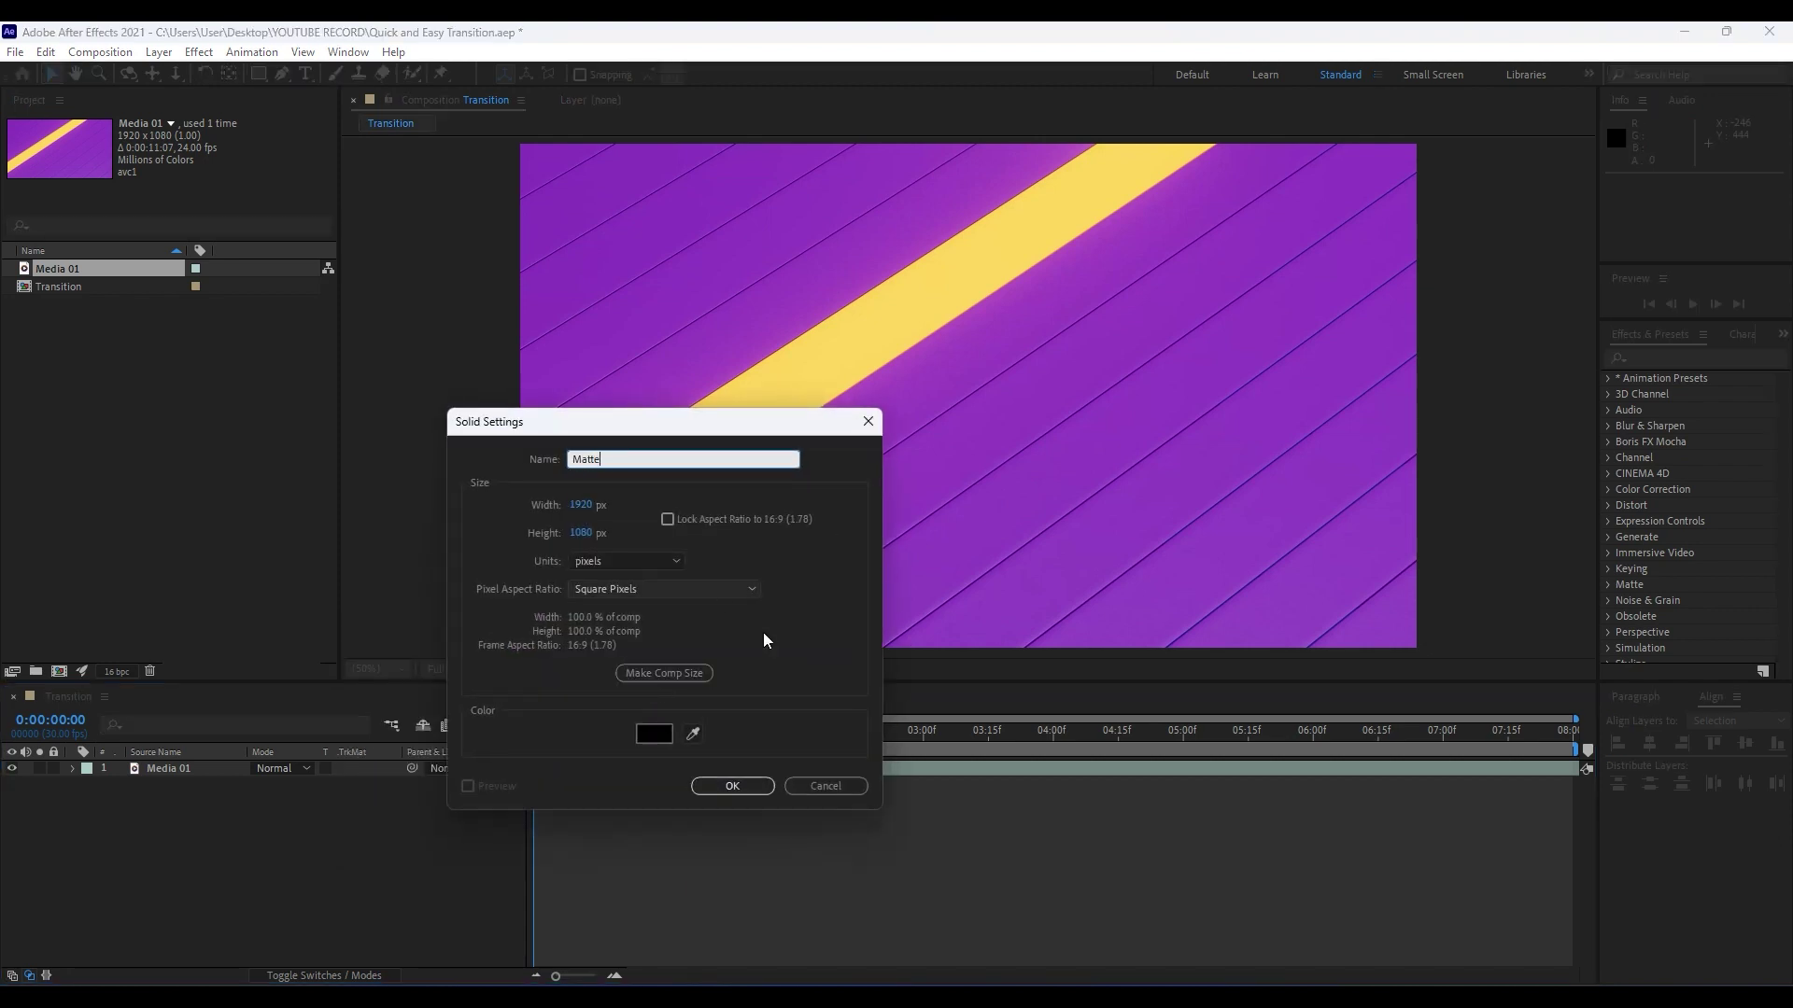
click(732, 786)
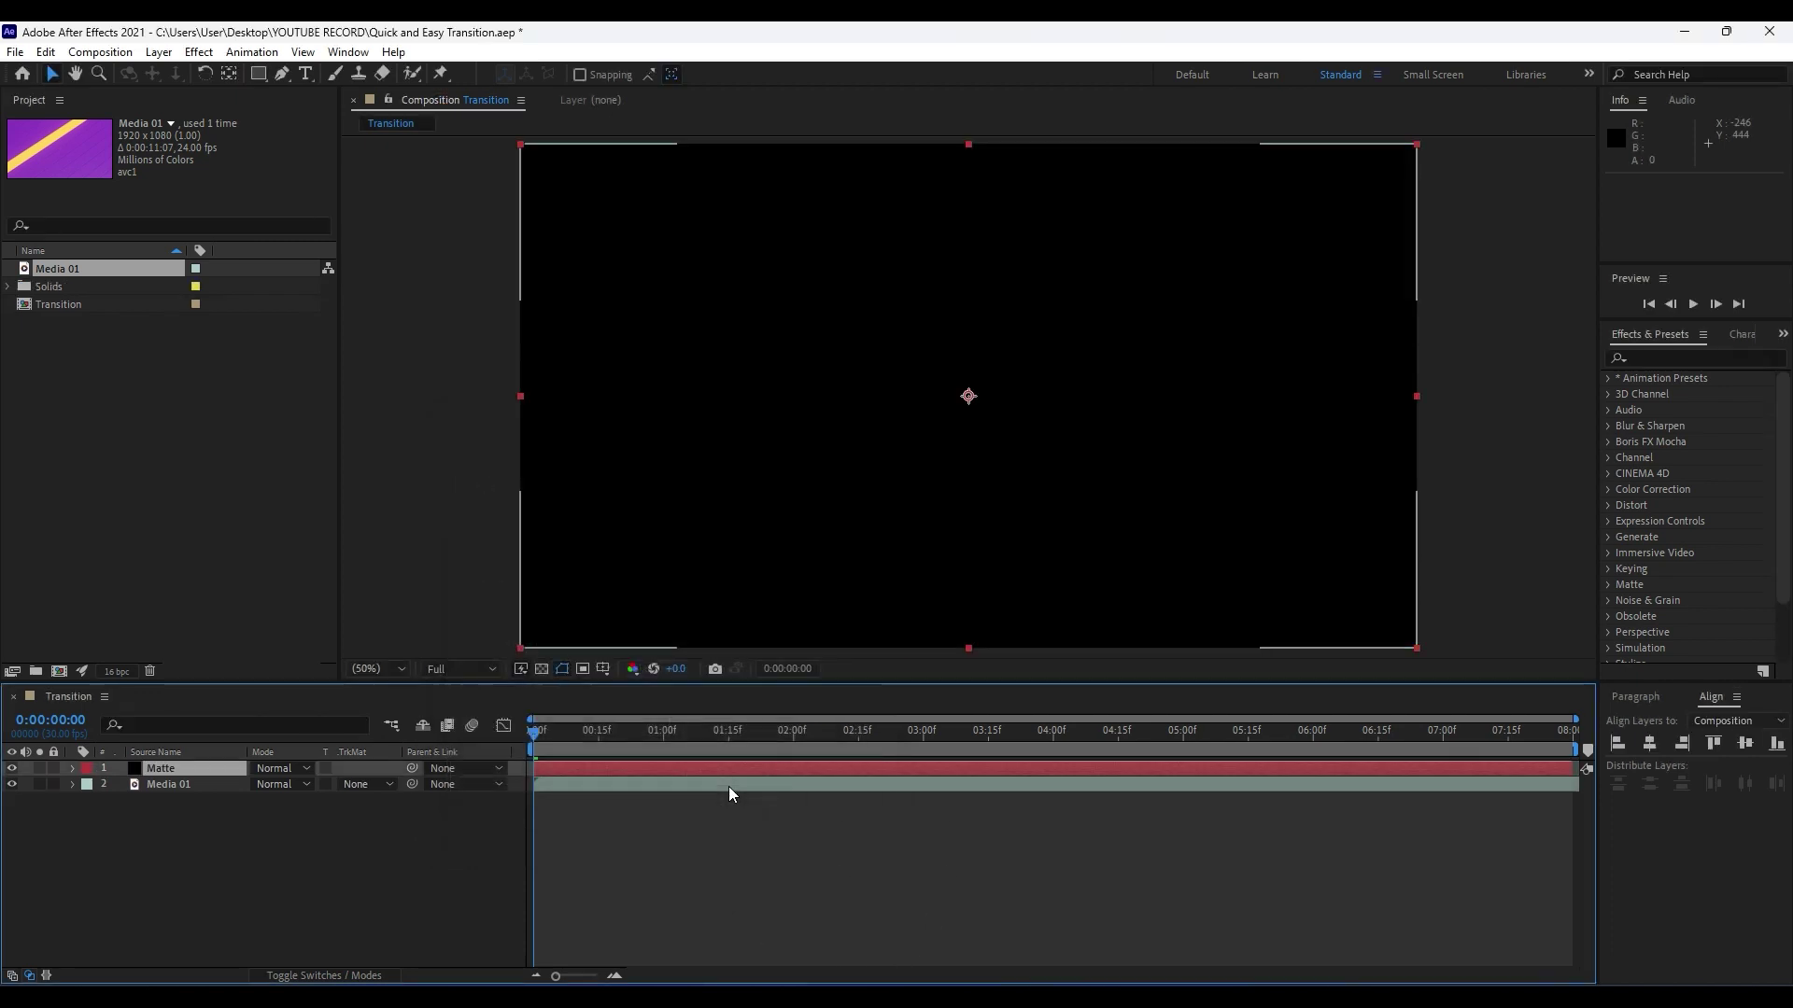
click(200, 839)
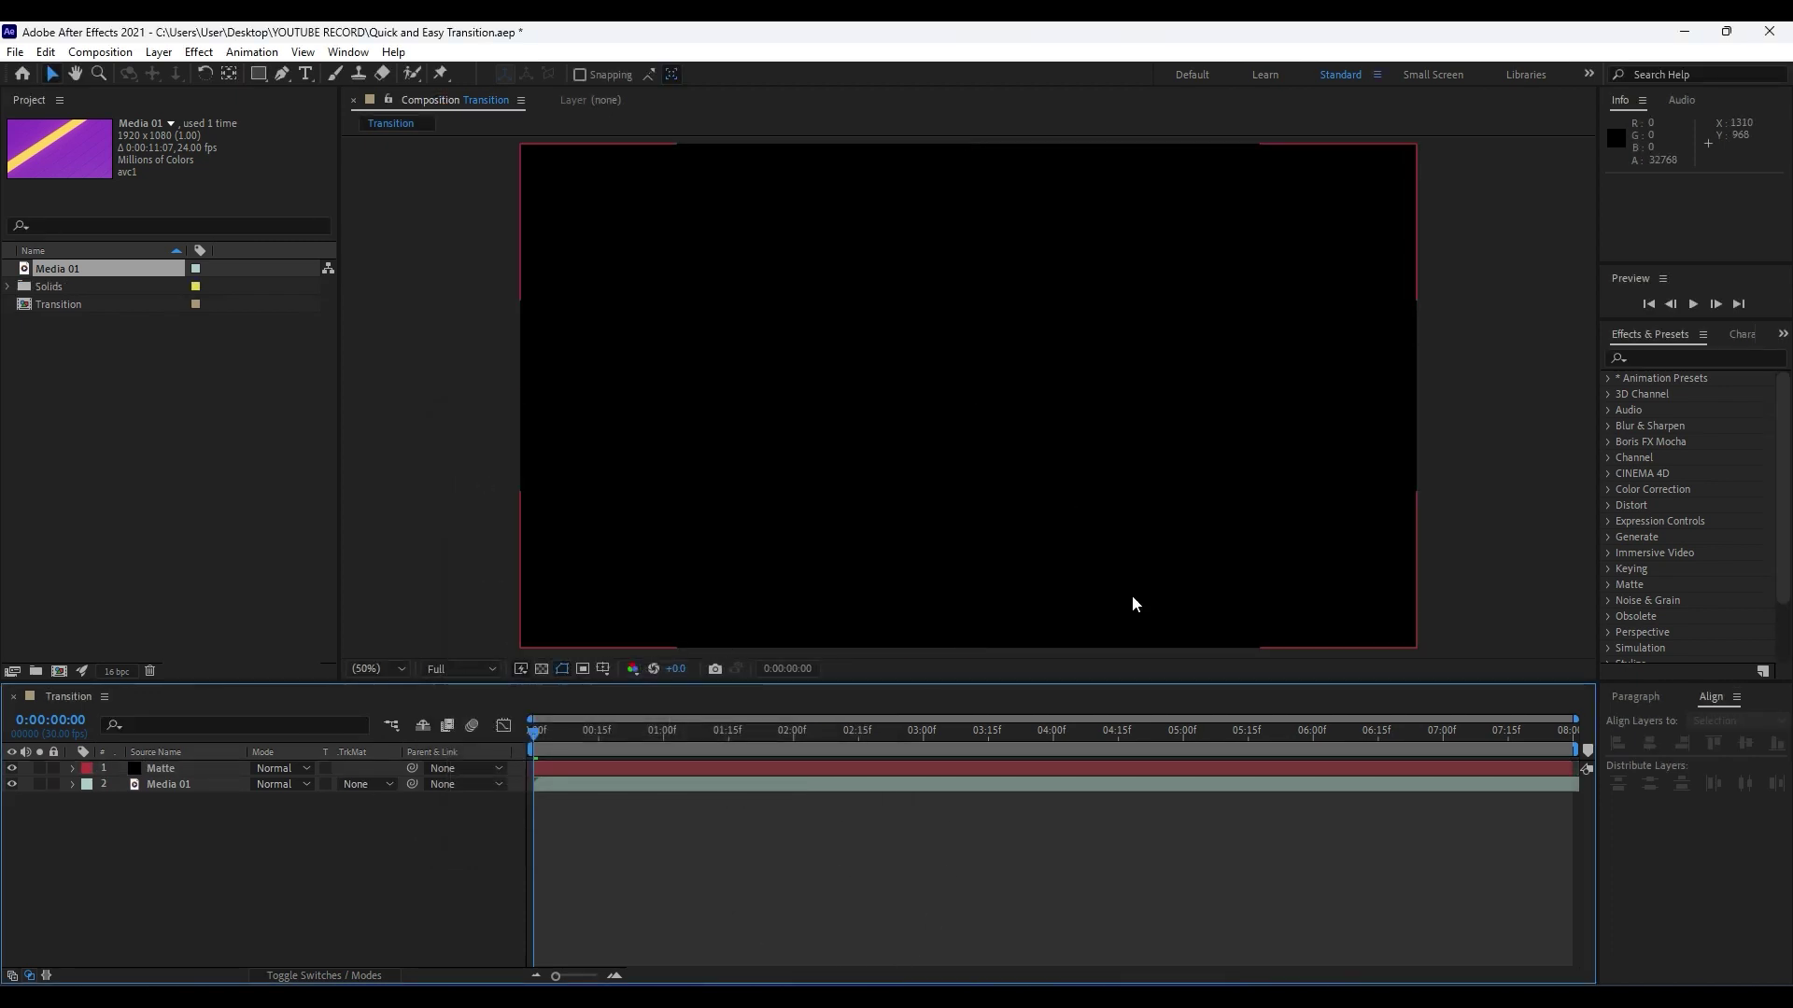
Apply the Radial Wipe effect from Effects & Presets to the Matte layer.
click(1657, 358)
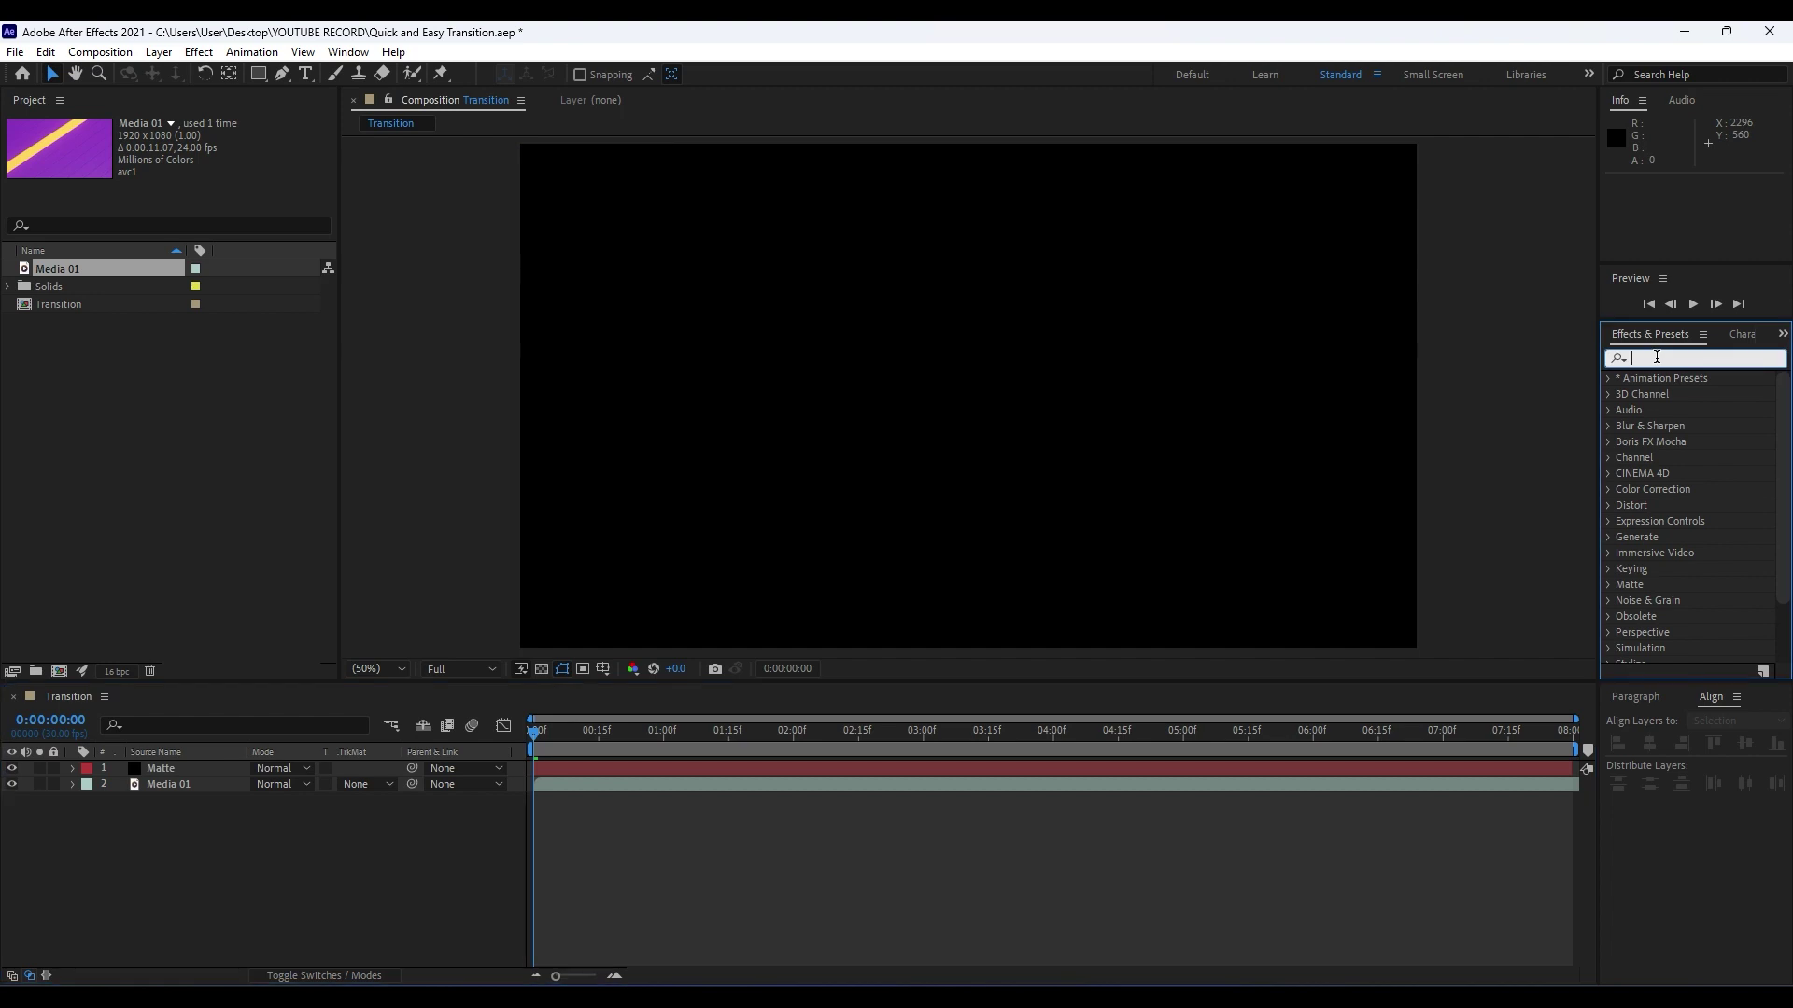
text(radial)
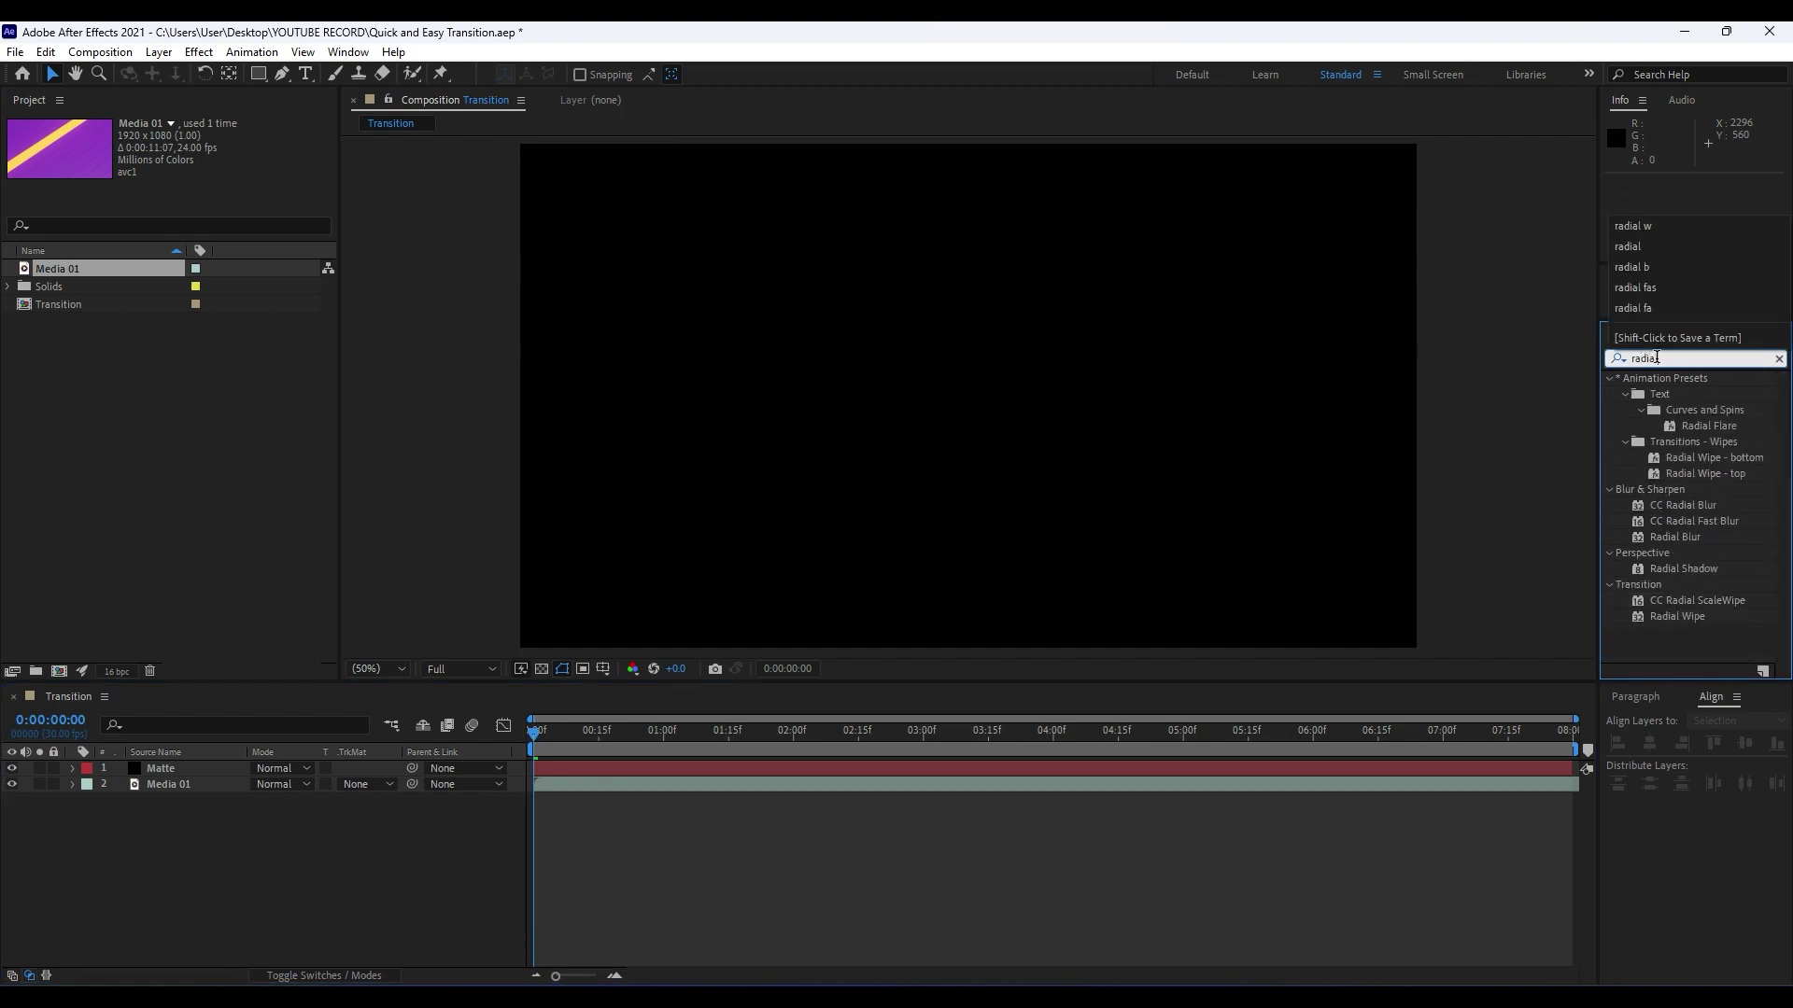
drag(1680, 616, 183, 769)
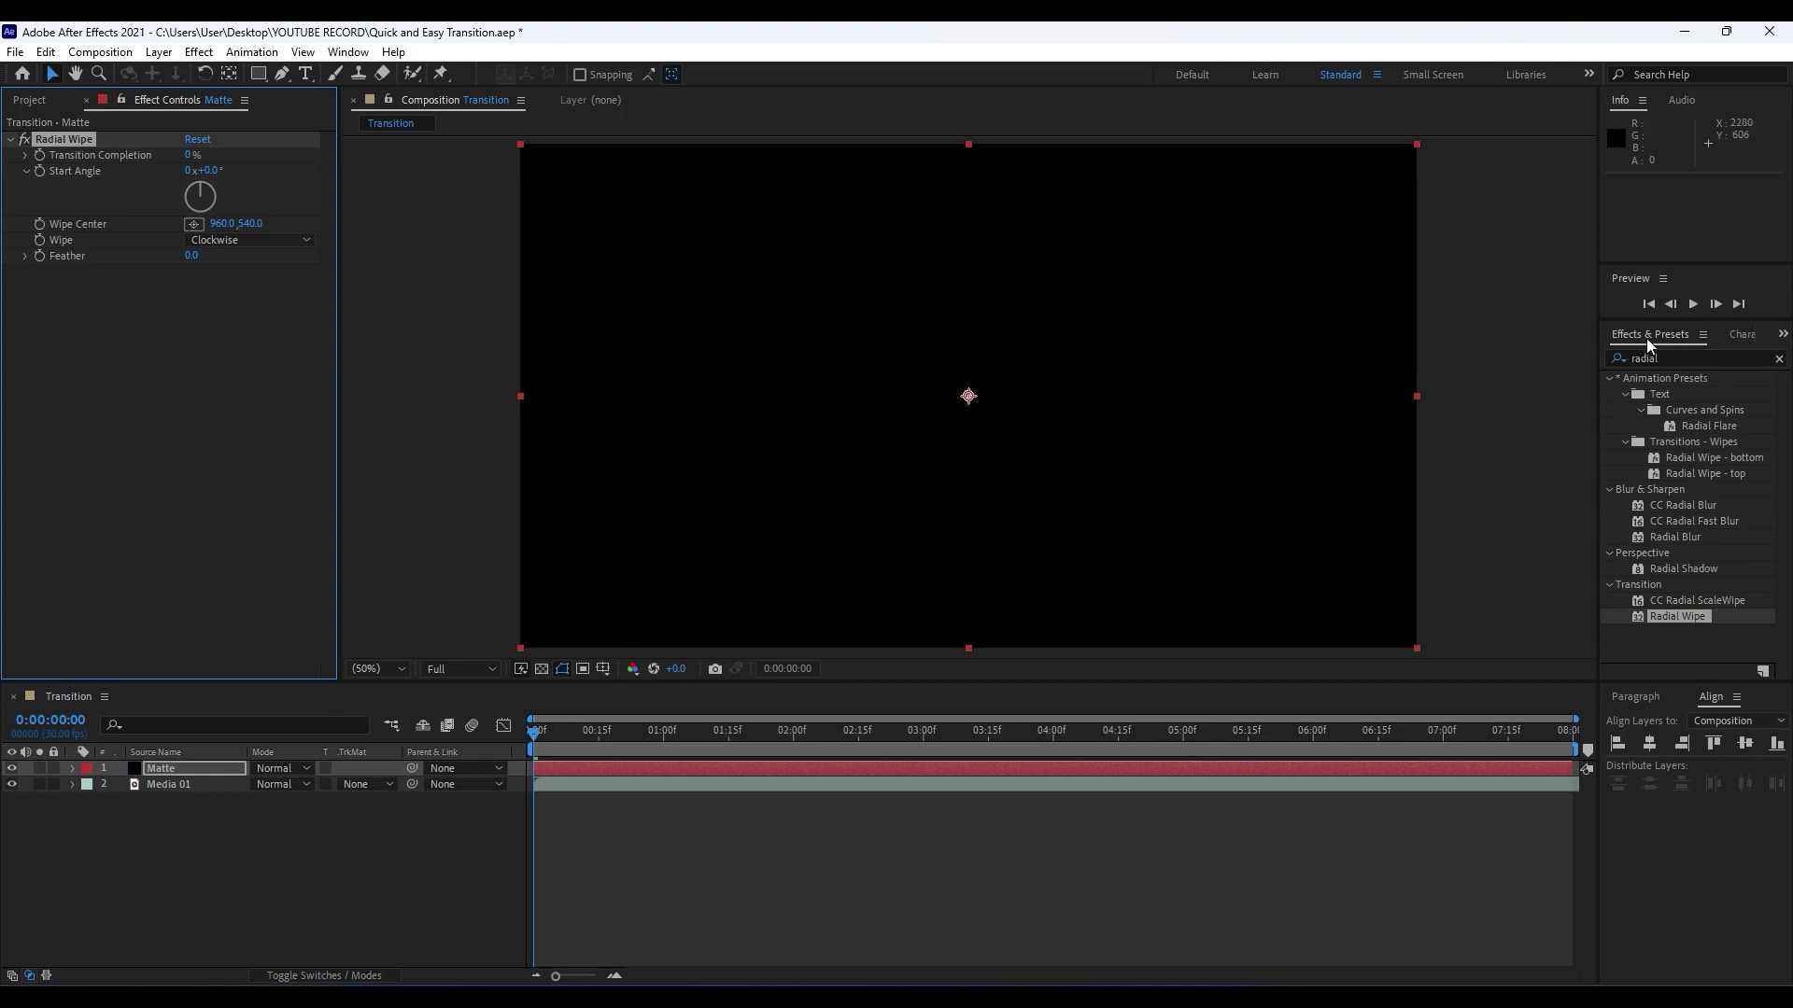
click(348, 53)
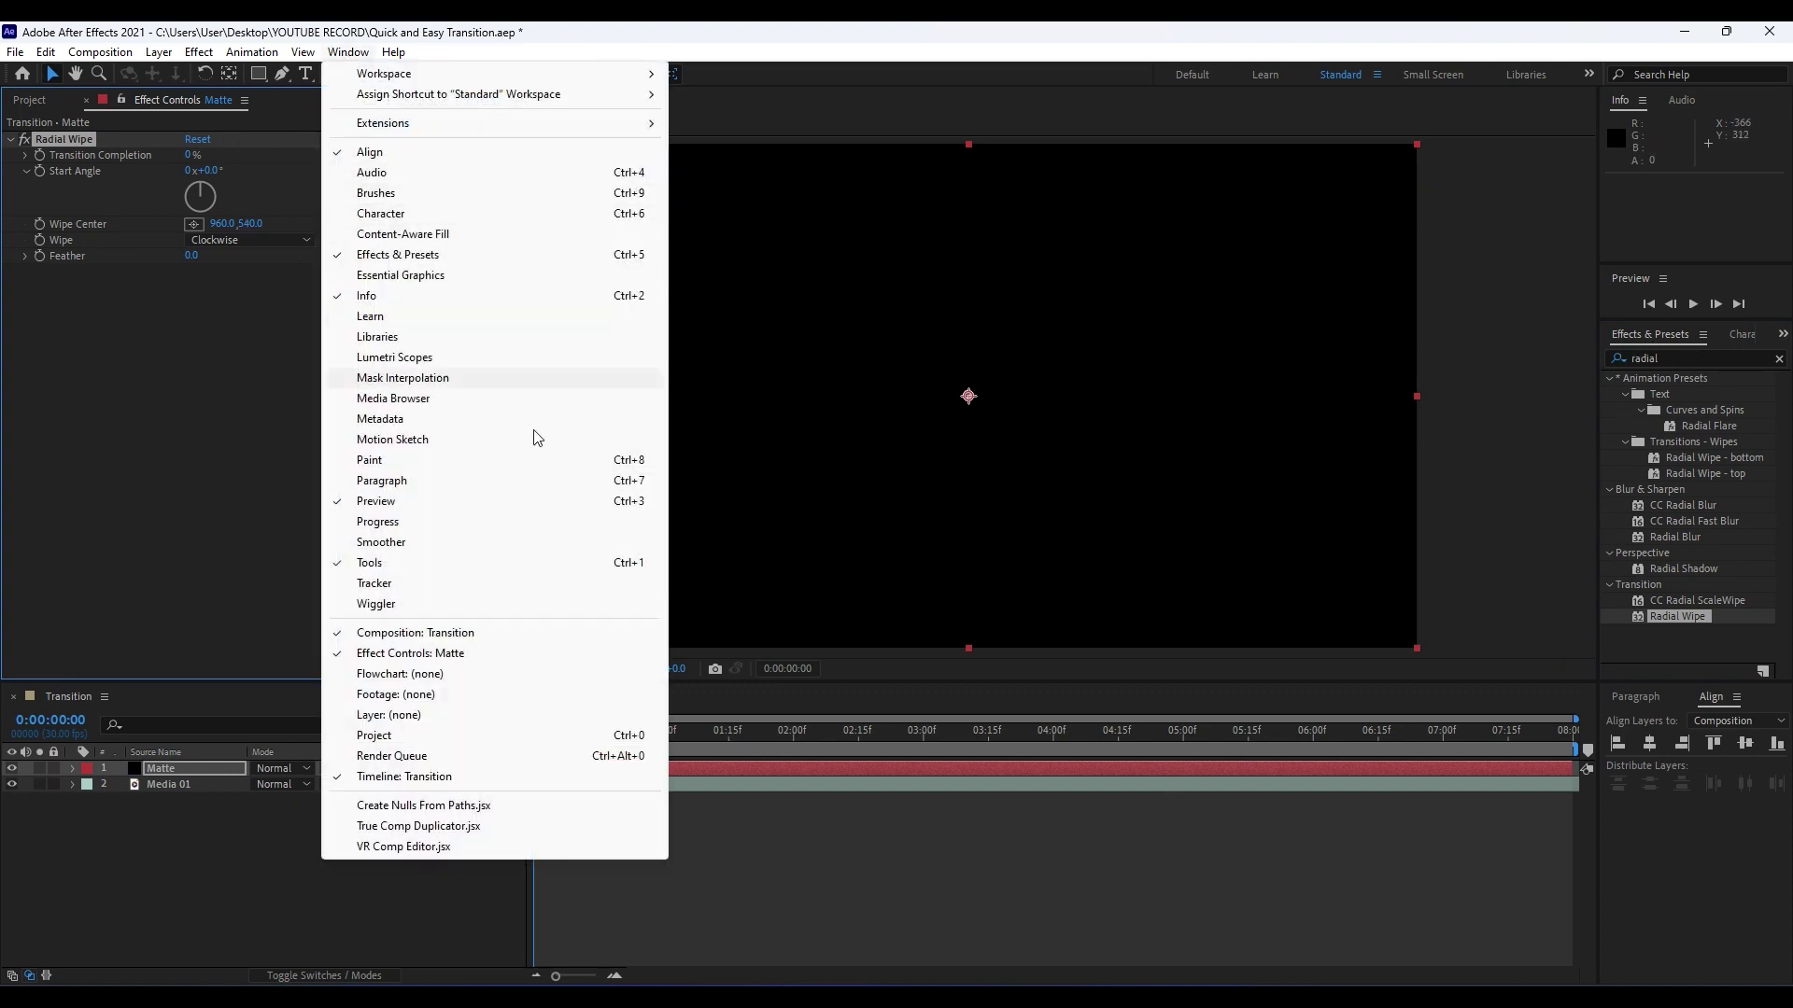
click(142, 898)
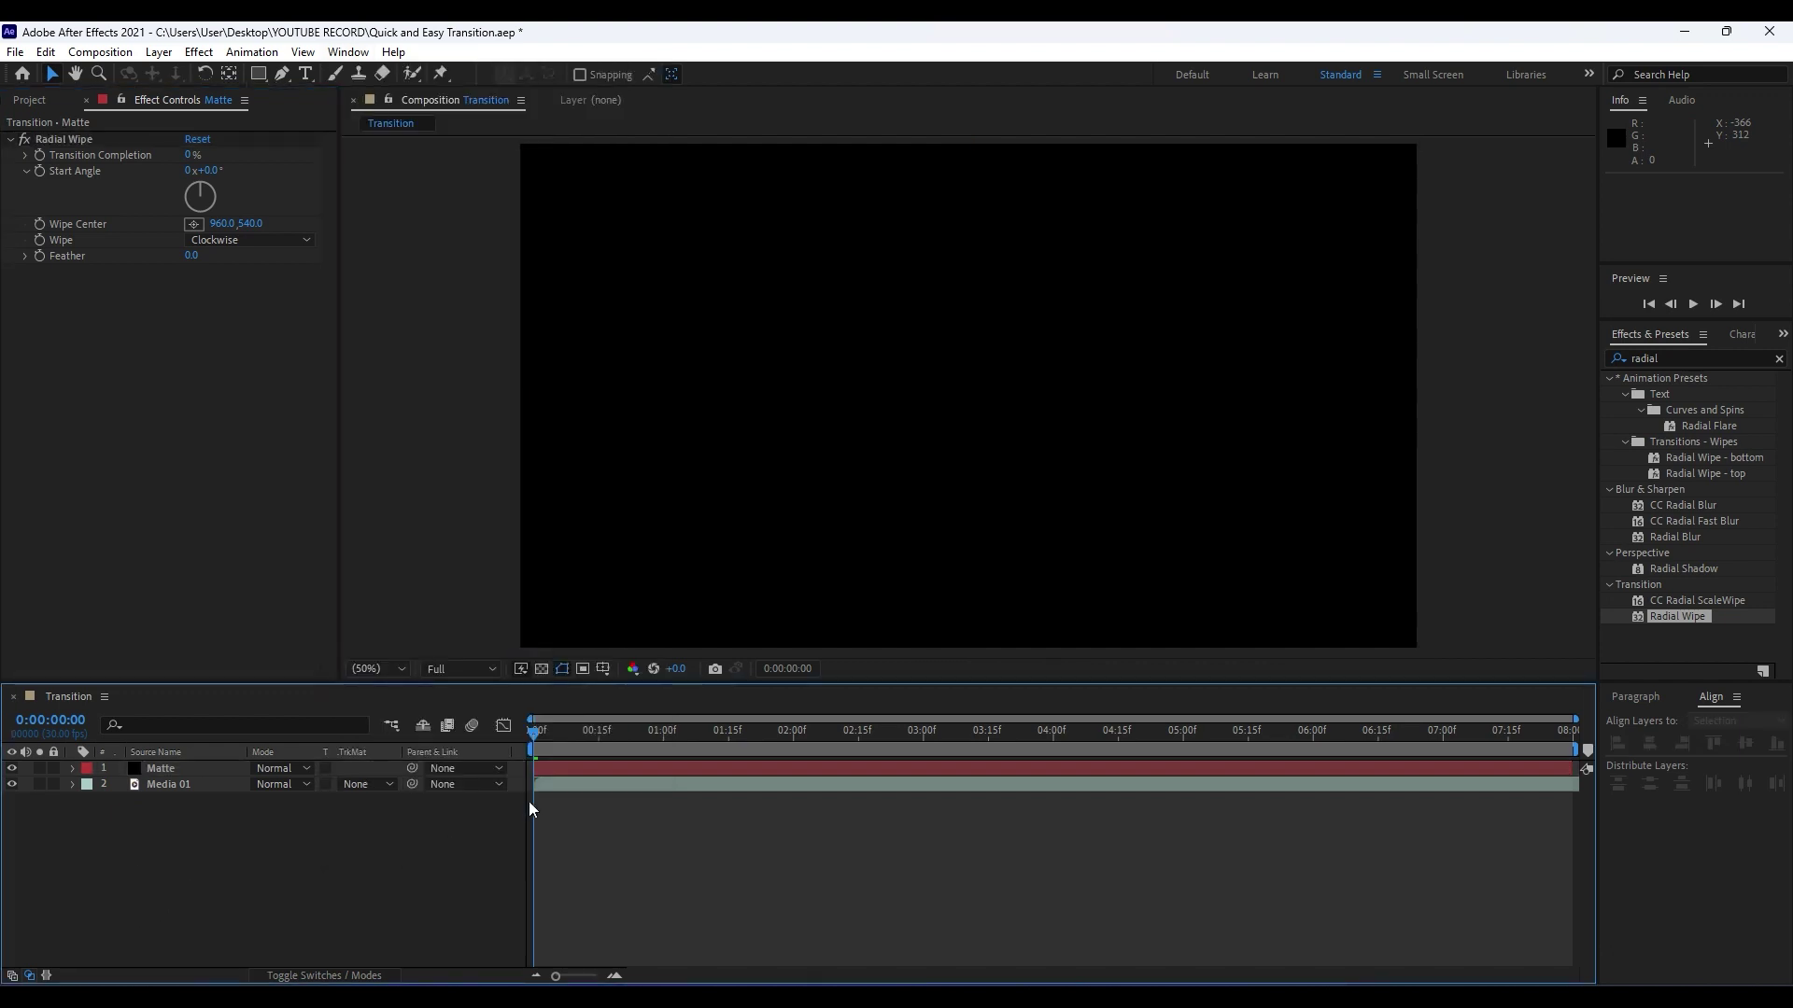
Keyframe Radial Wipe Transition Completion at 0% at 0:00:02:15 and 100% at the start.
click(185, 771)
drag(536, 732, 860, 742)
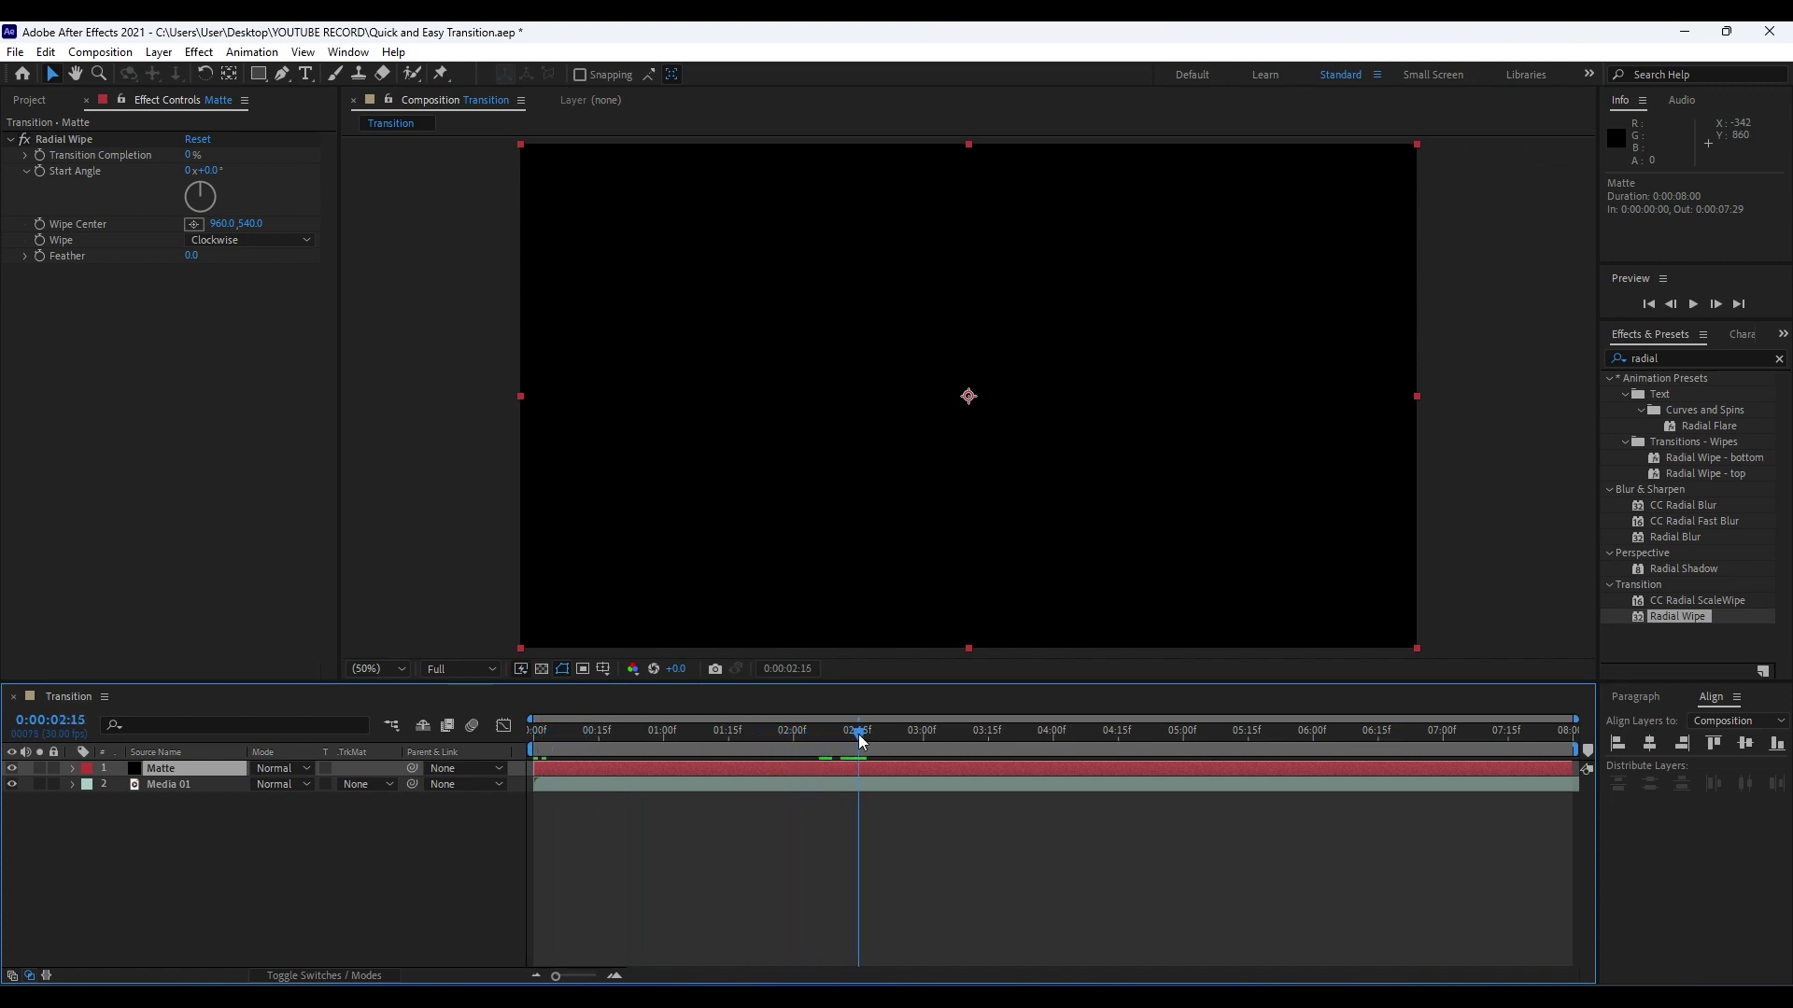
click(40, 154)
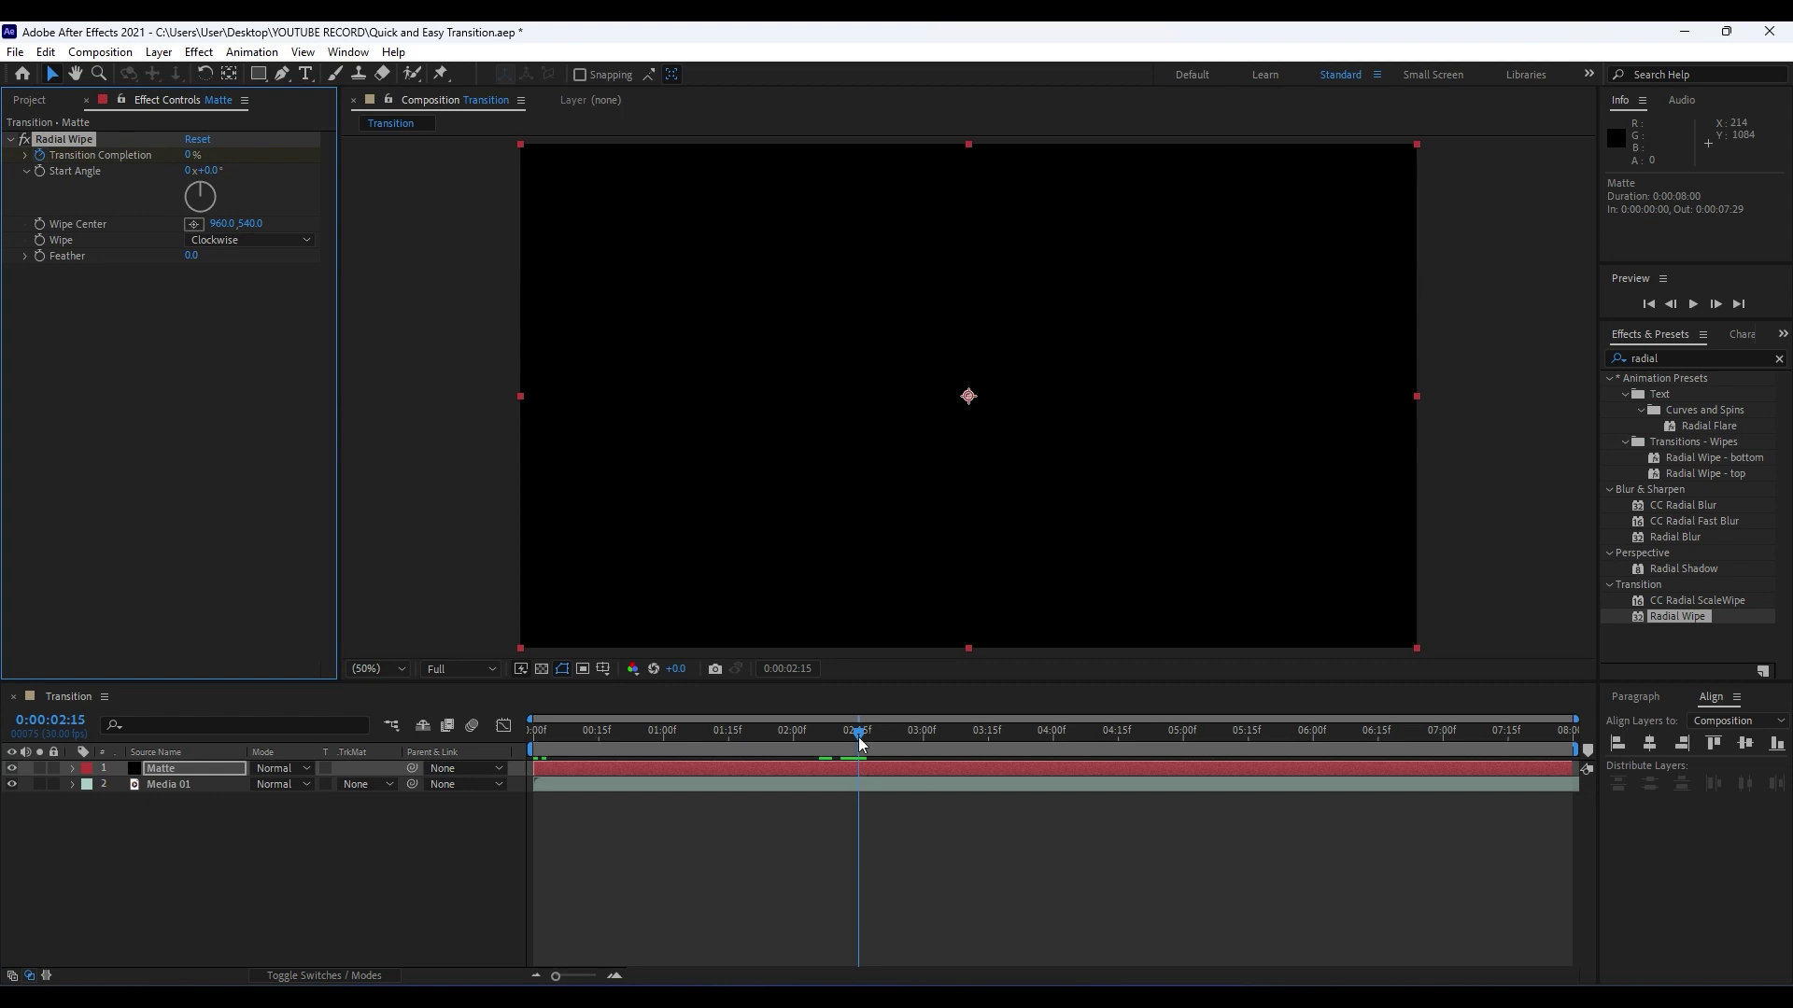
drag(860, 742, 498, 738)
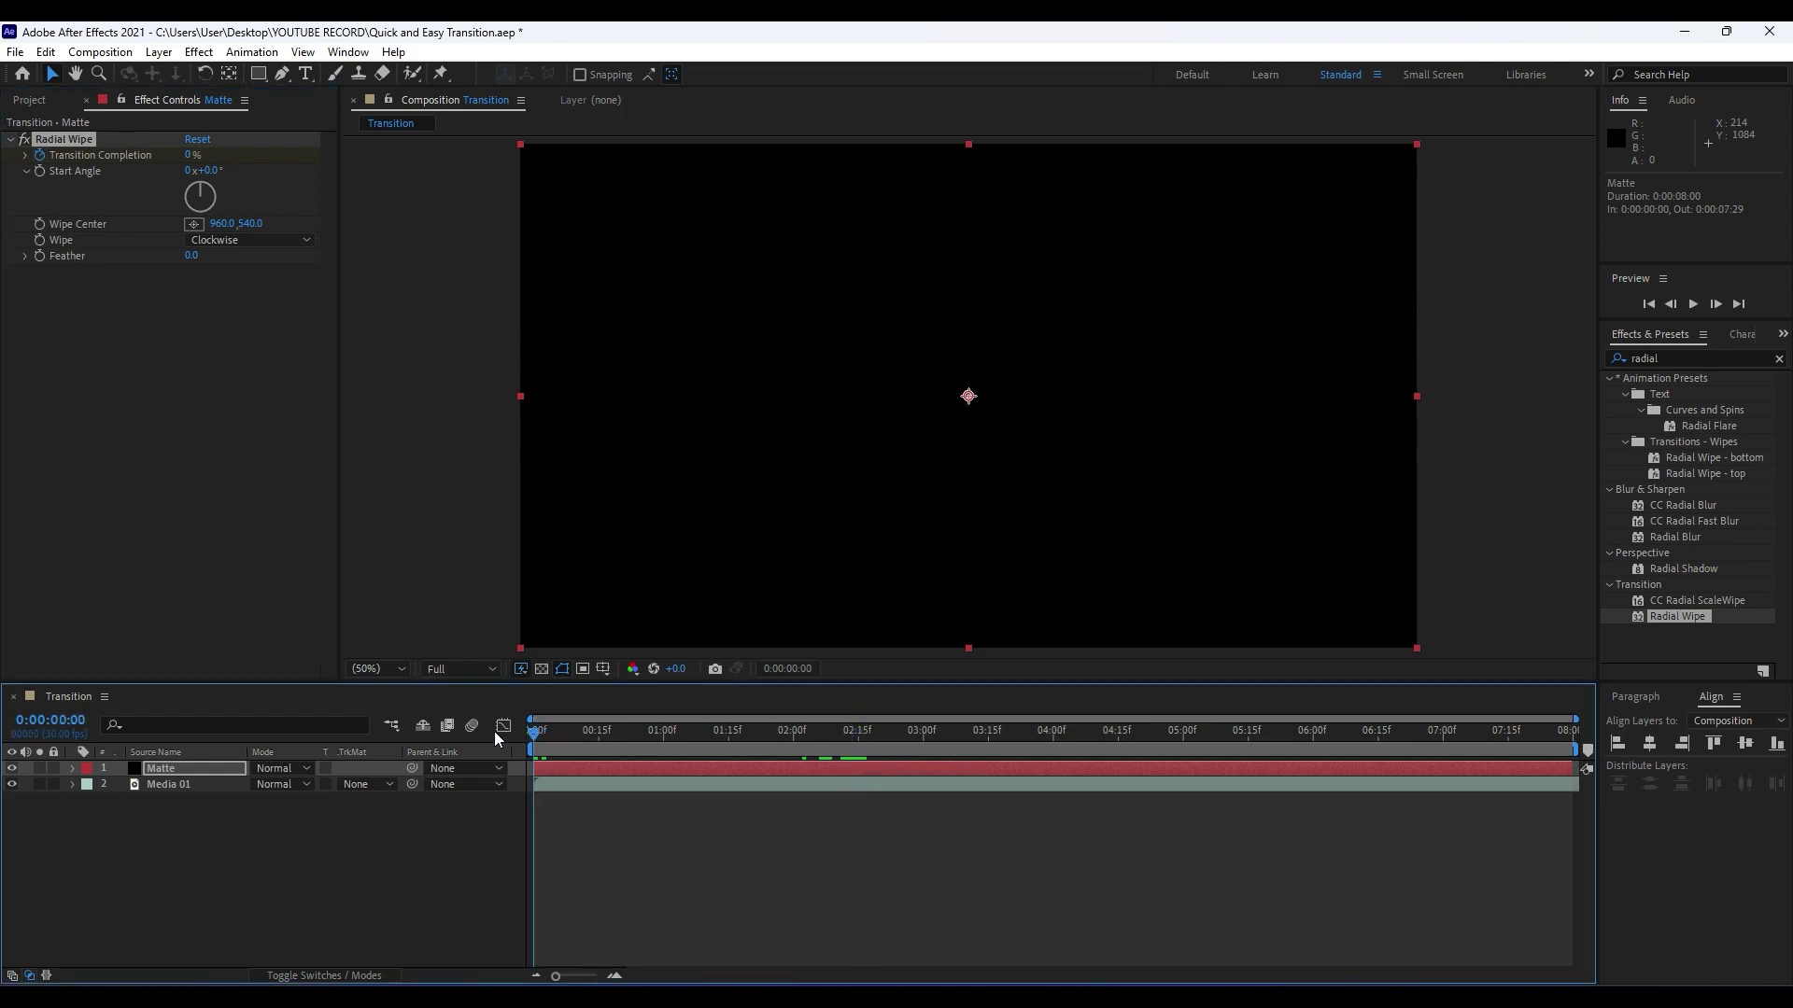
click(192, 156)
text(1)
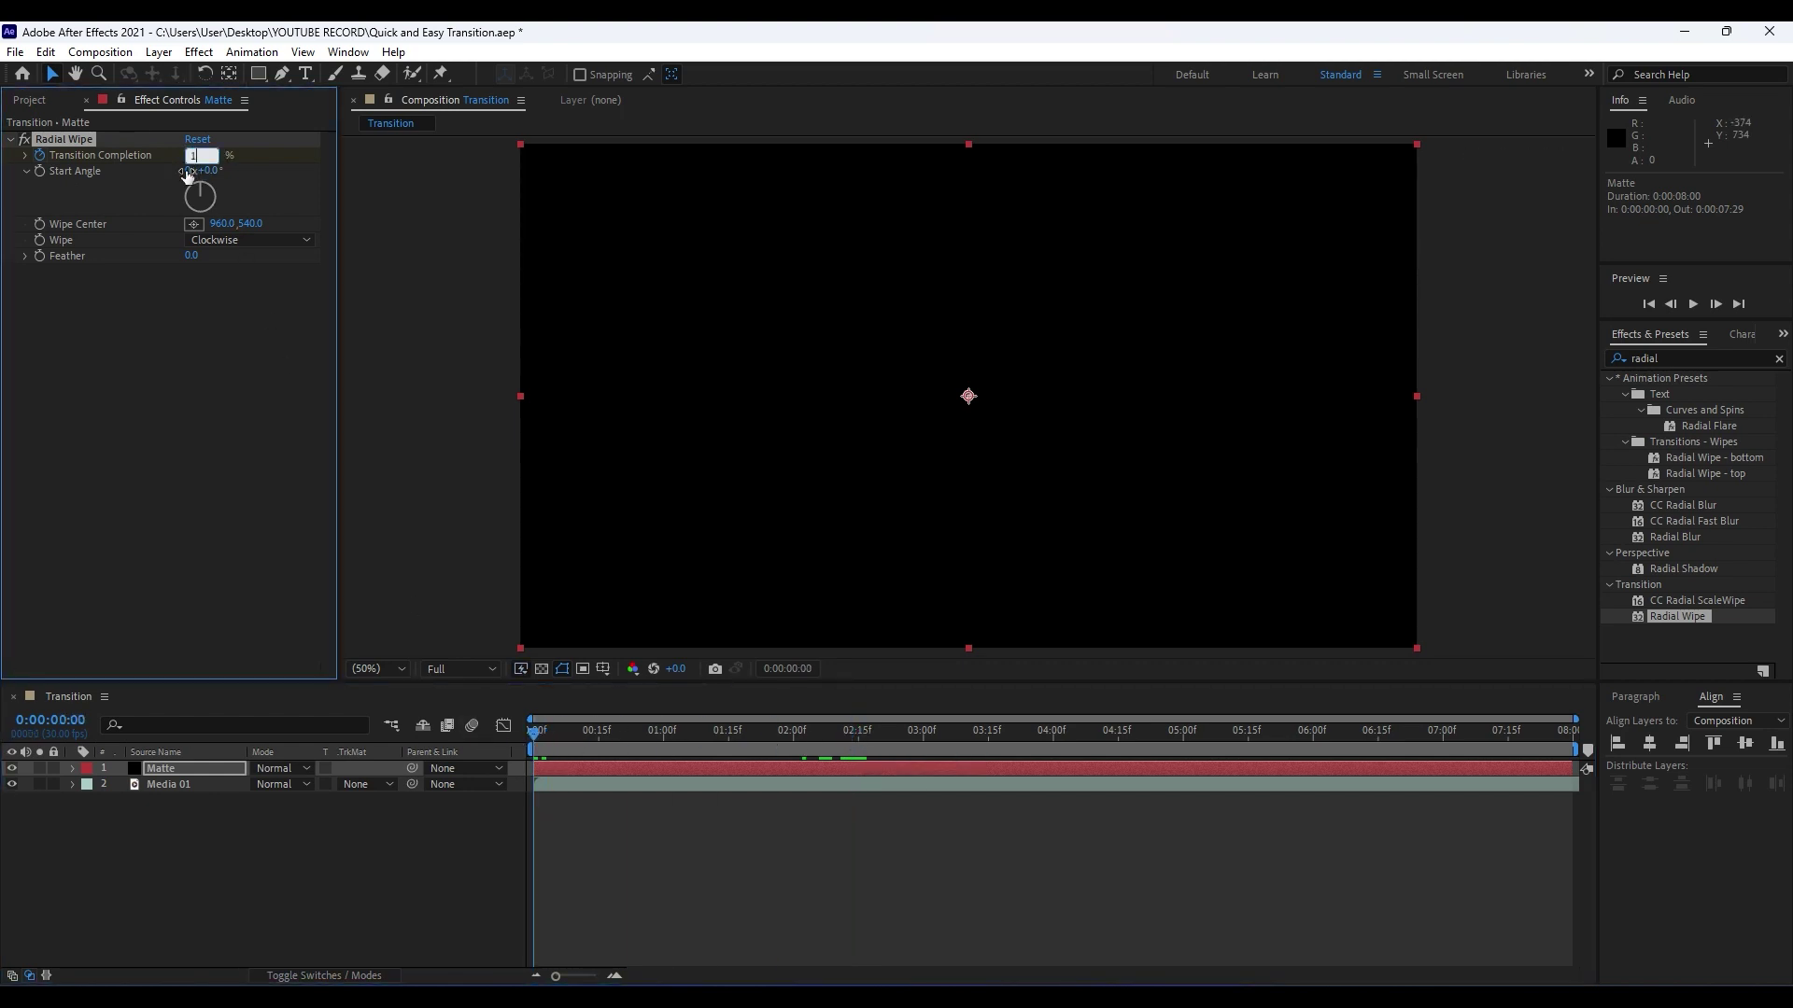
text(00)
key(Return)
click(318, 898)
key(space)
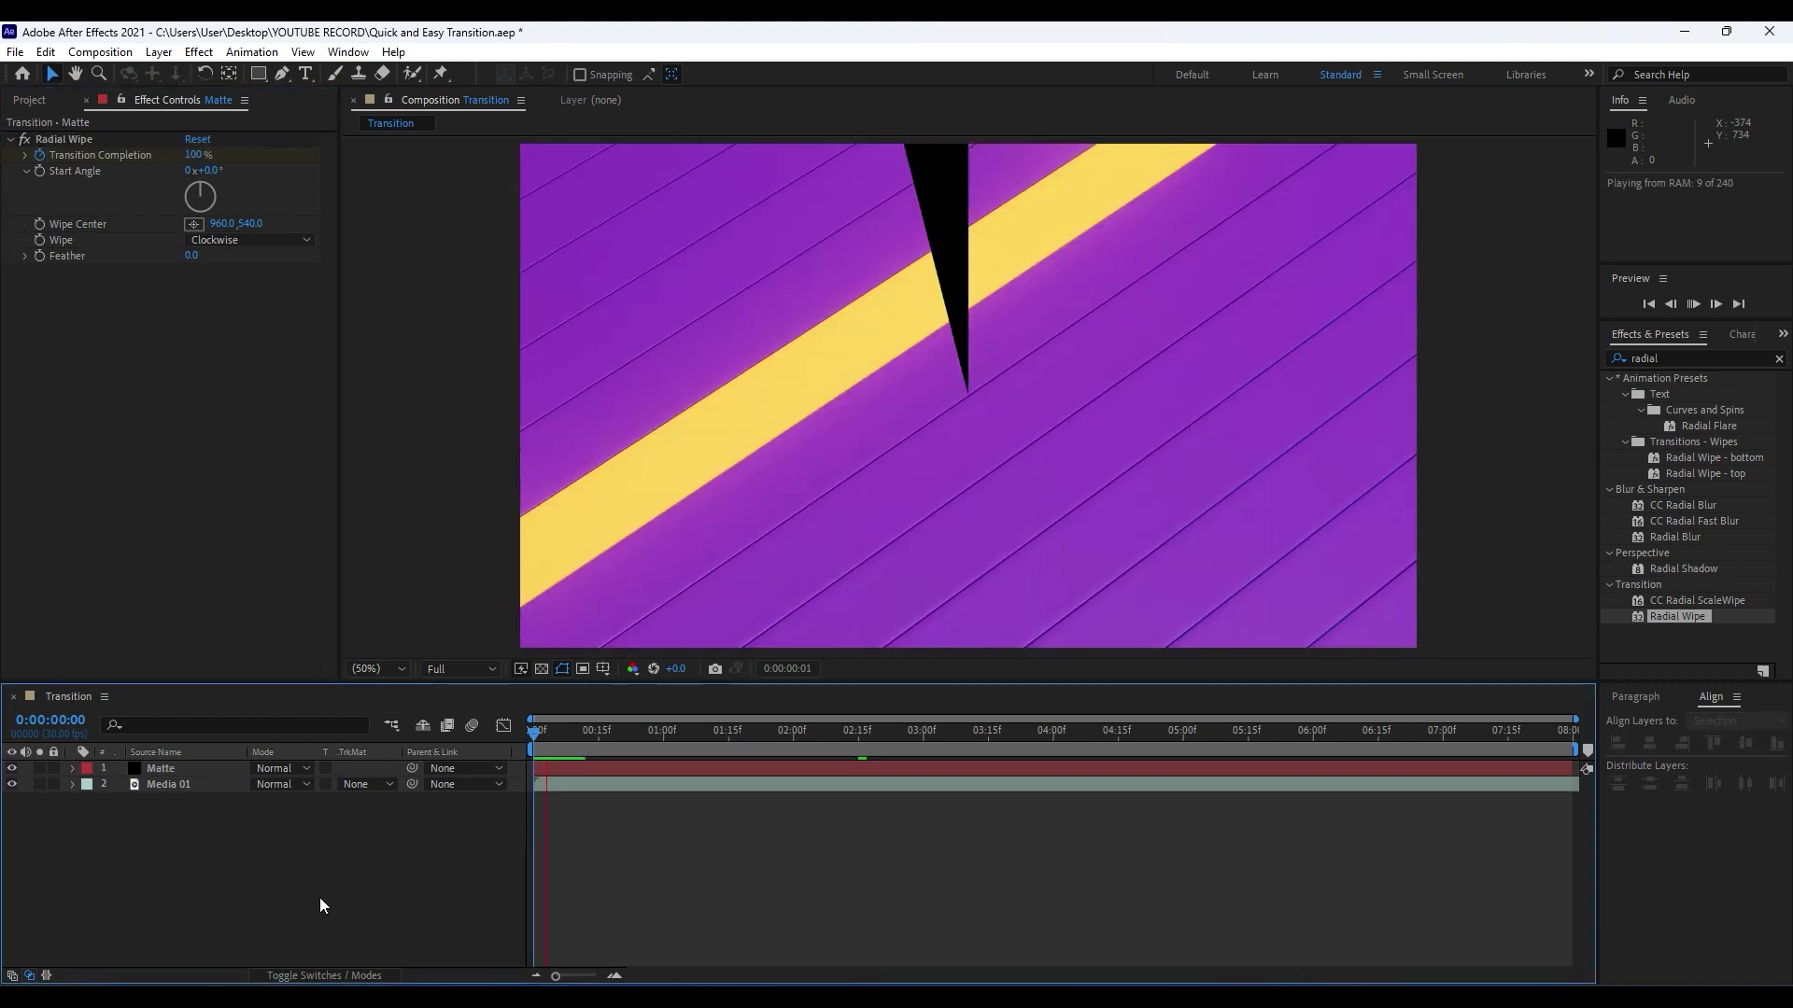
drag(749, 735, 570, 730)
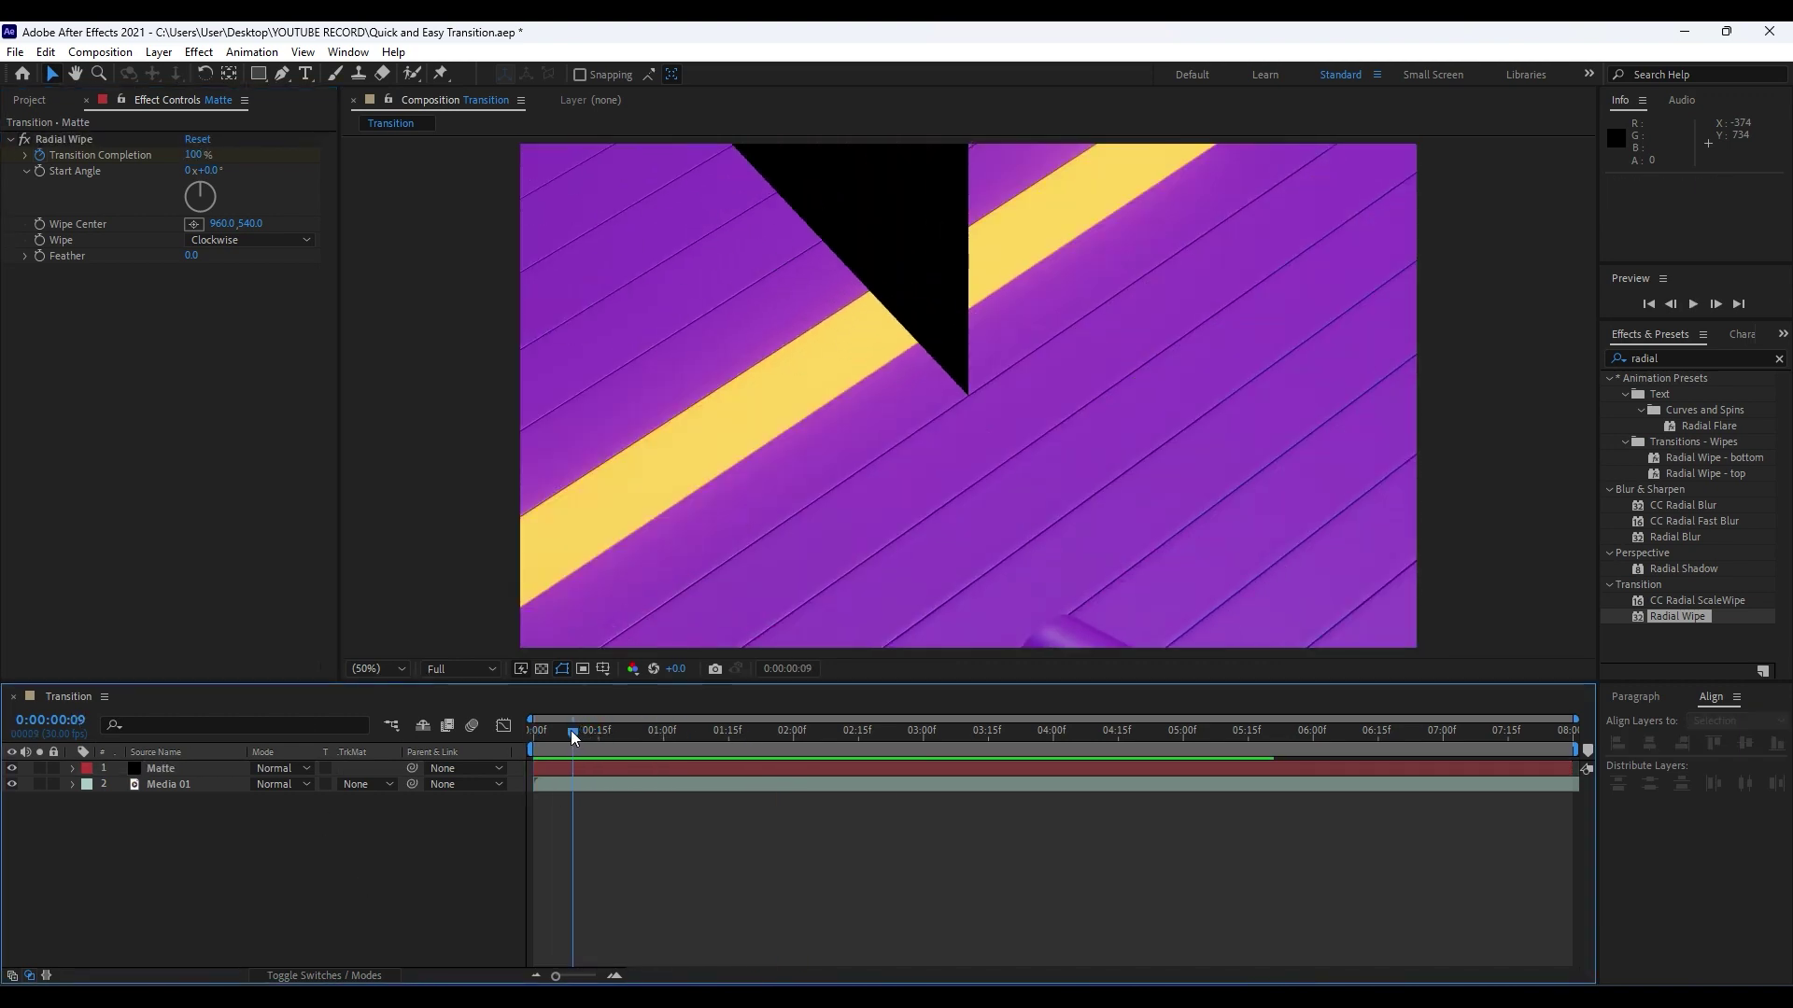
Apply Easy Ease (F9) to both Transition Completion keyframes.
click(190, 771)
key(u)
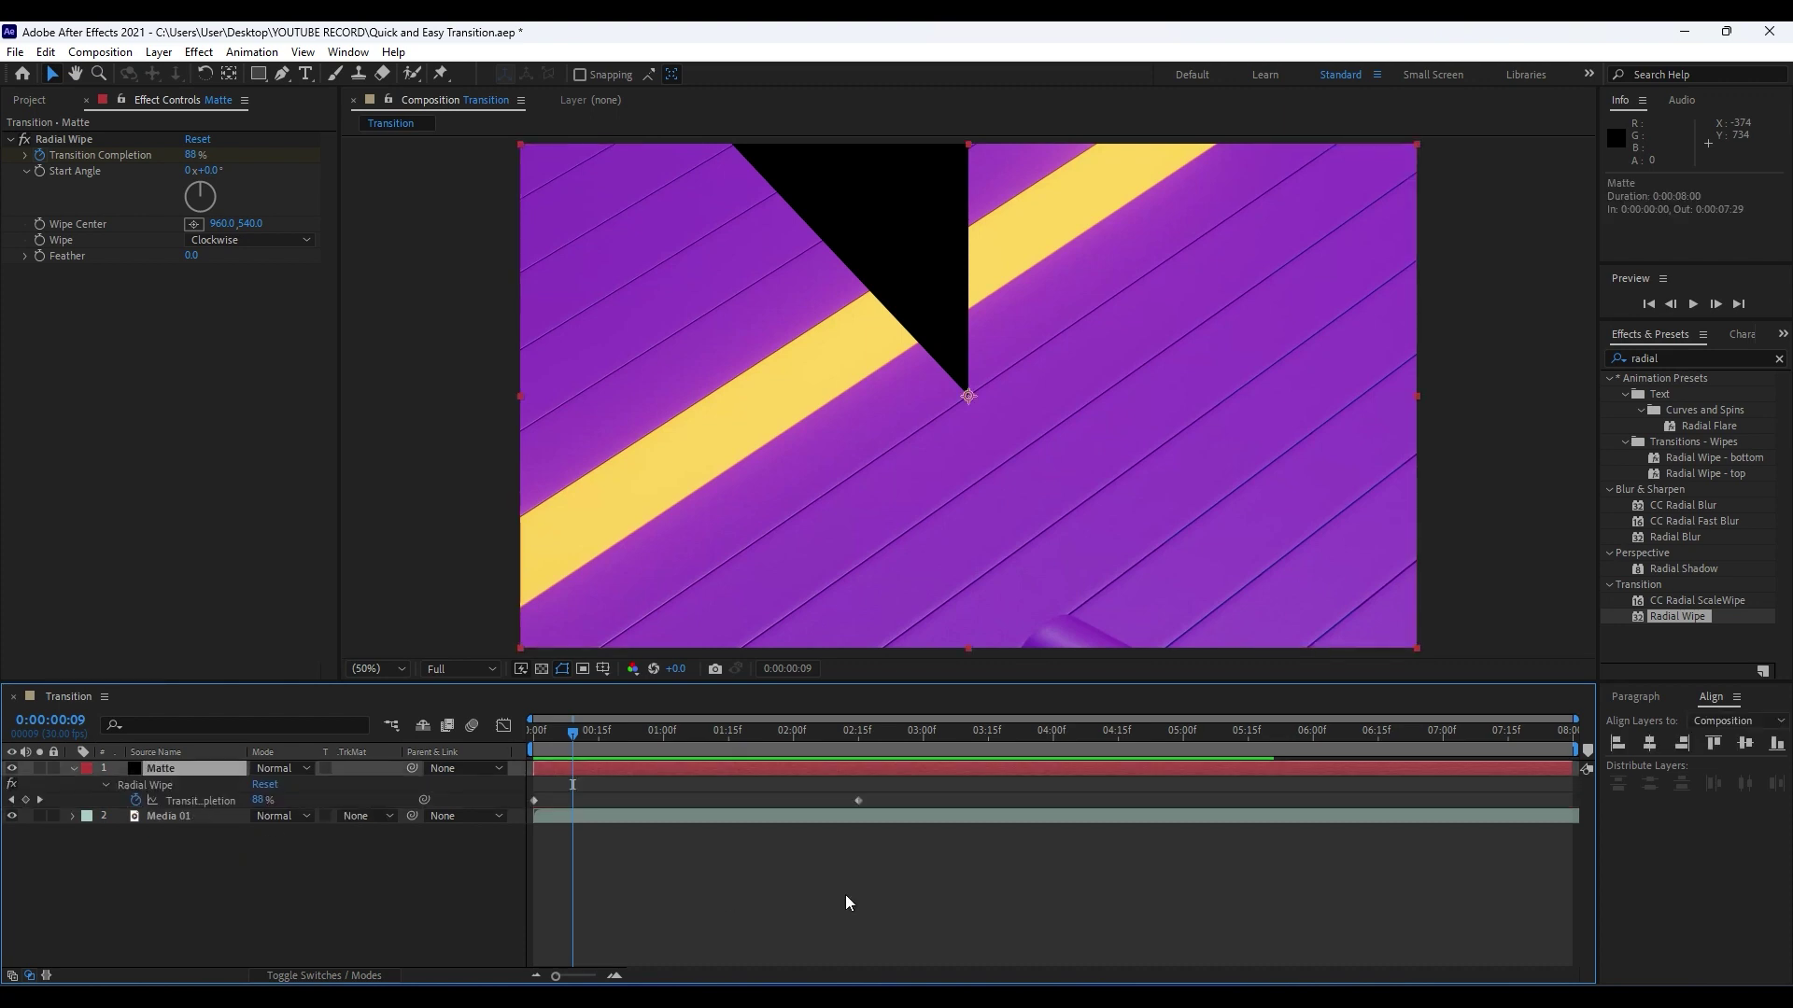
drag(911, 863, 488, 751)
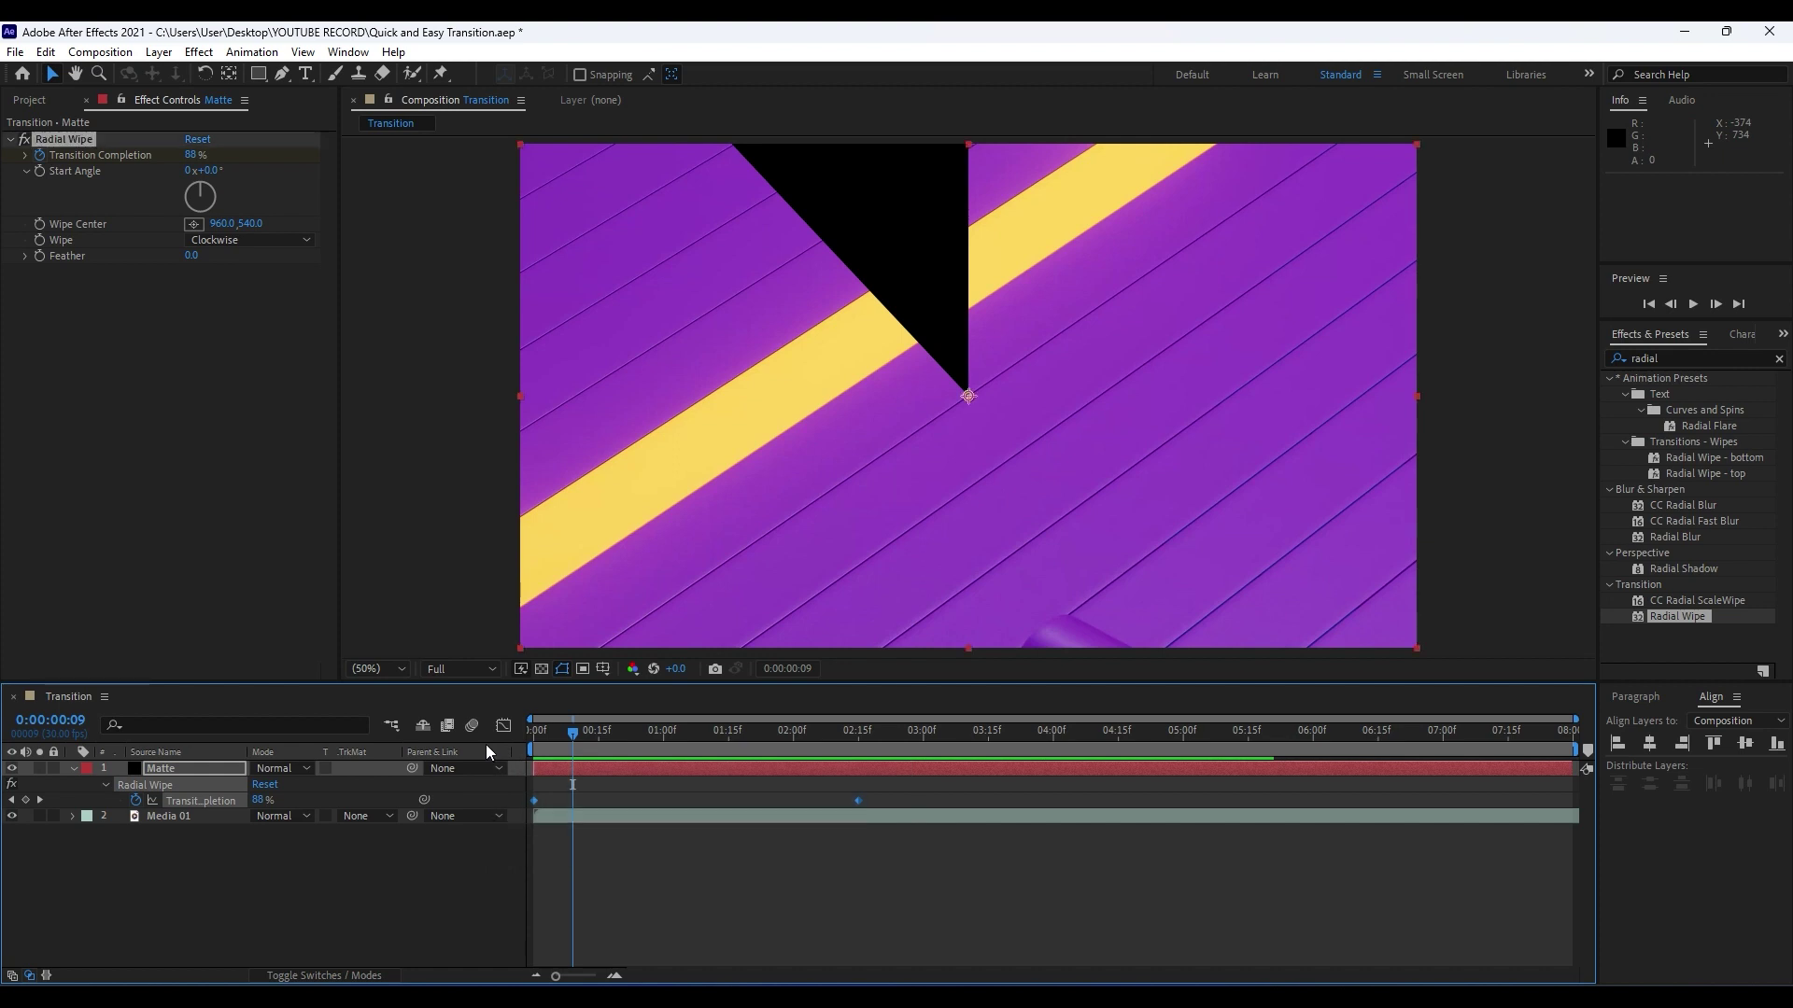
key(F9)
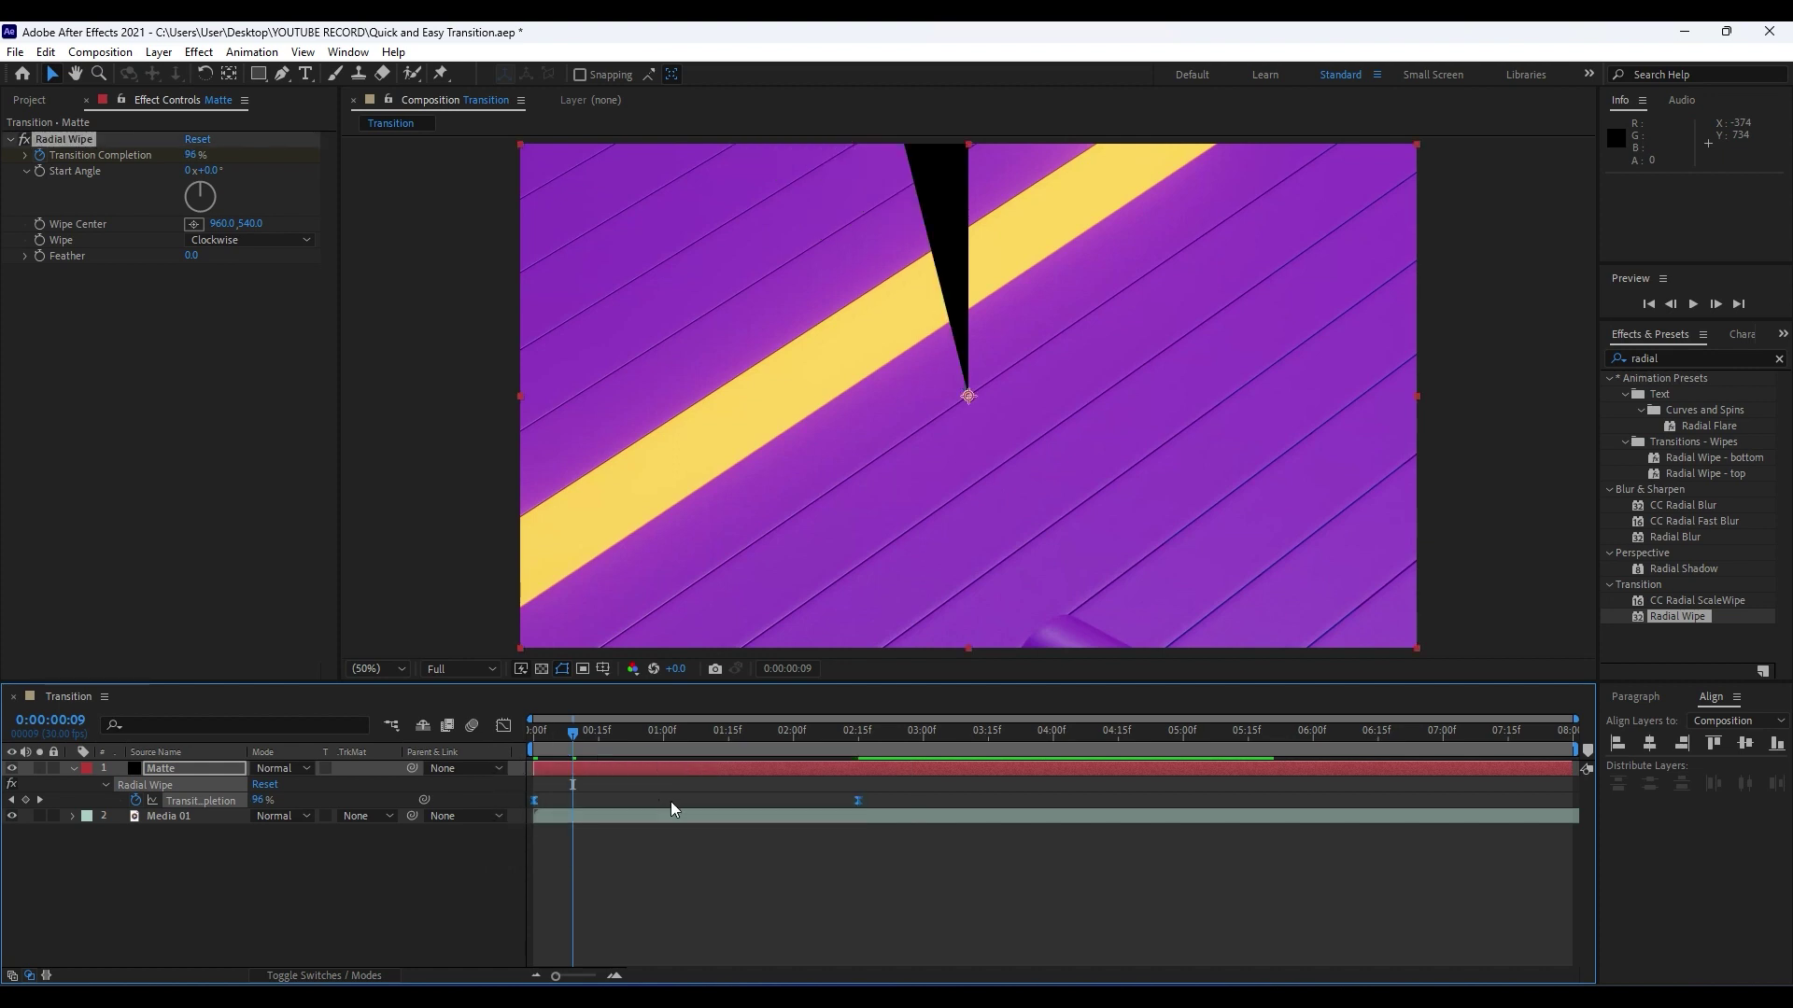
drag(938, 894, 487, 761)
In the Graph Editor, reshape the 02:15f keyframe's speed curve so the wipe starts fast.
click(503, 726)
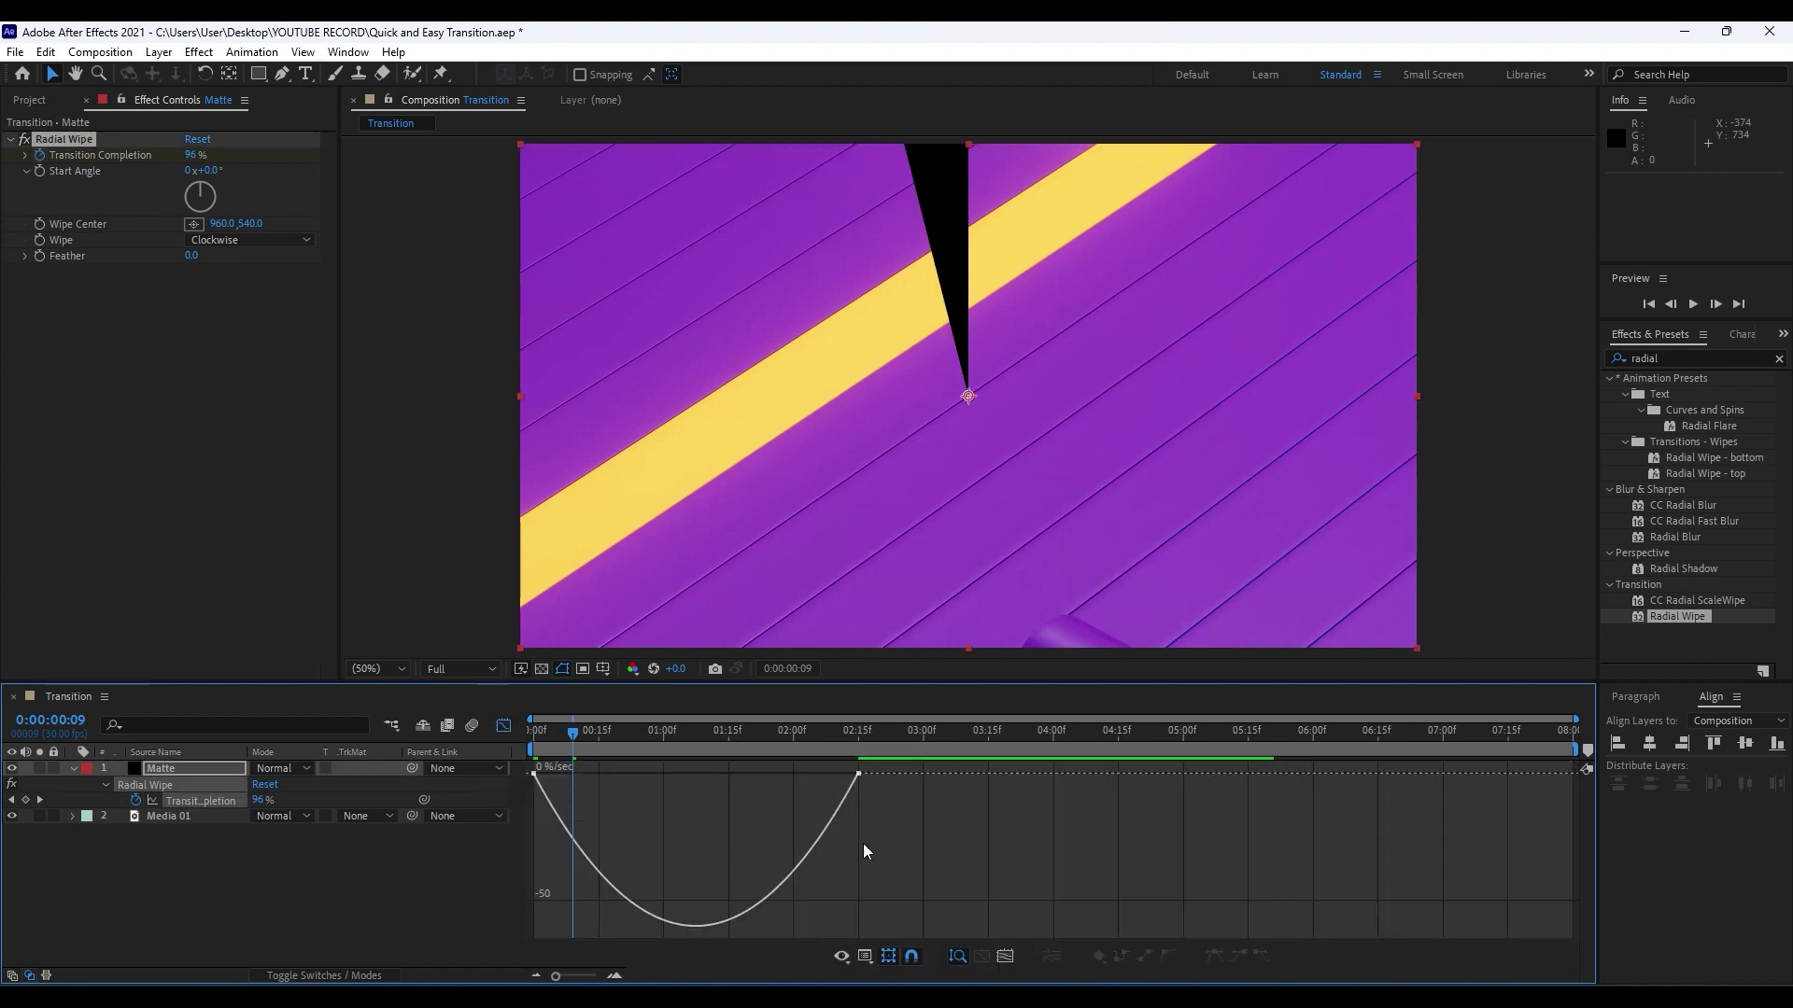
drag(933, 825, 696, 775)
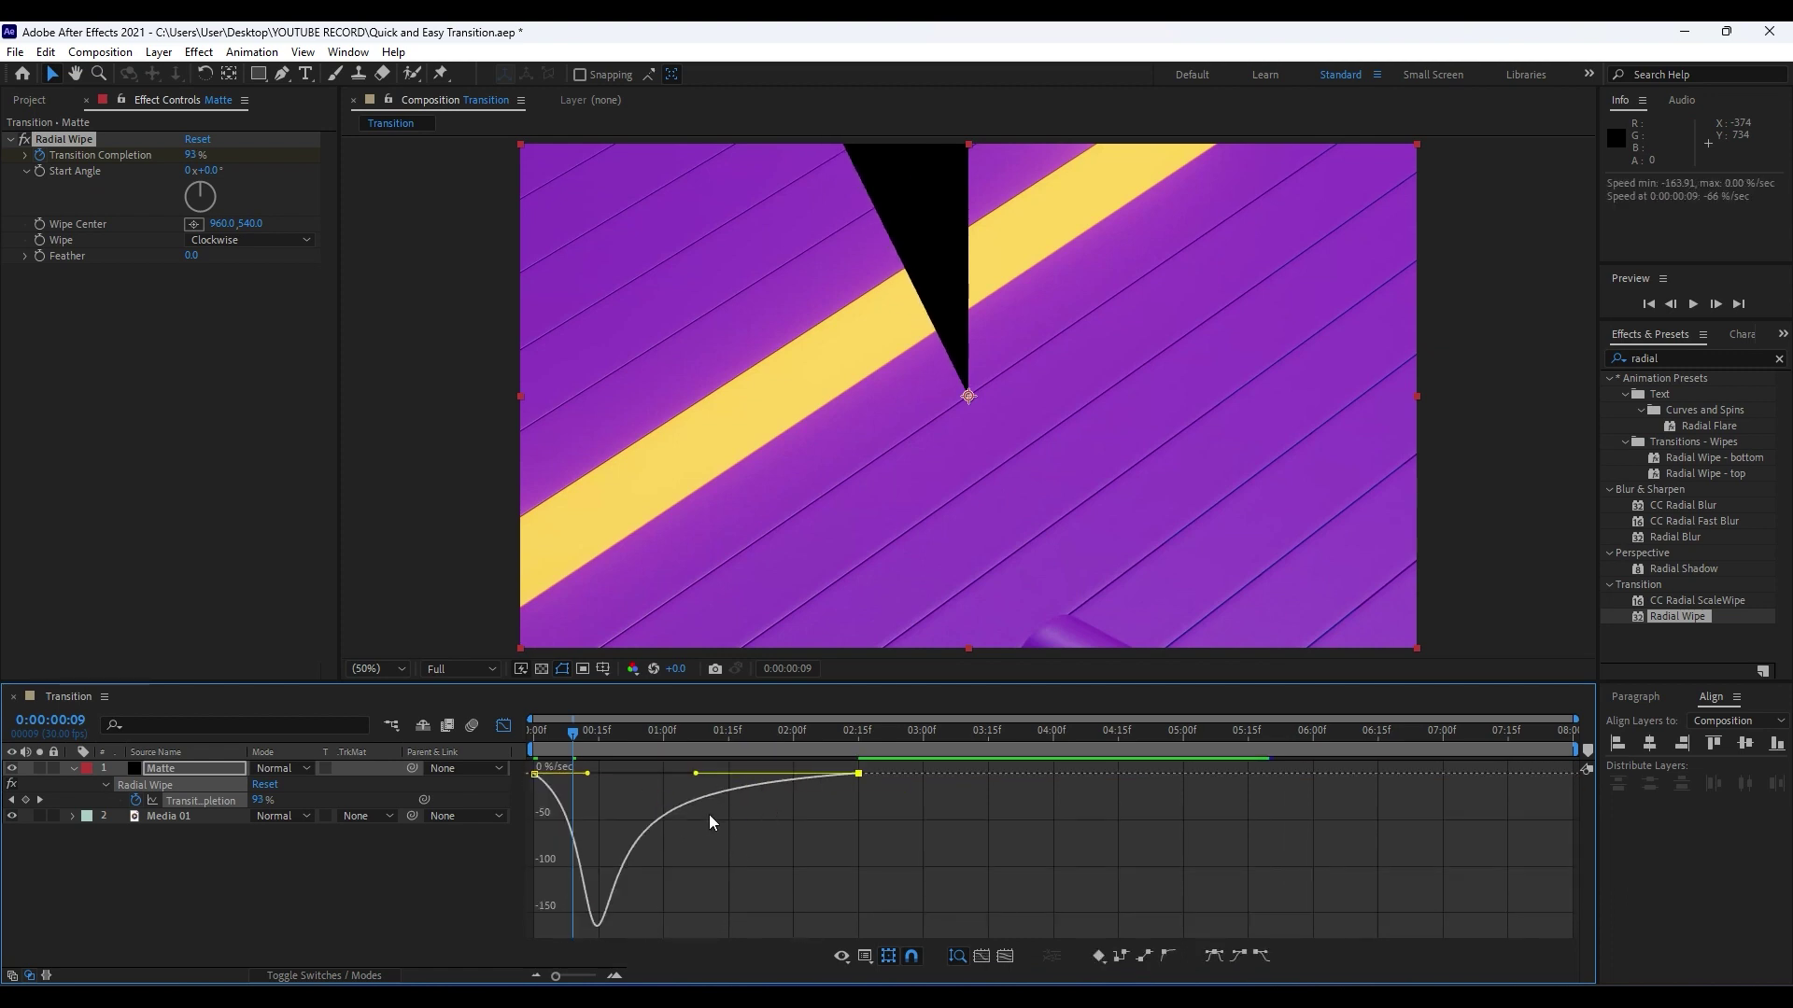
right_click(870, 804)
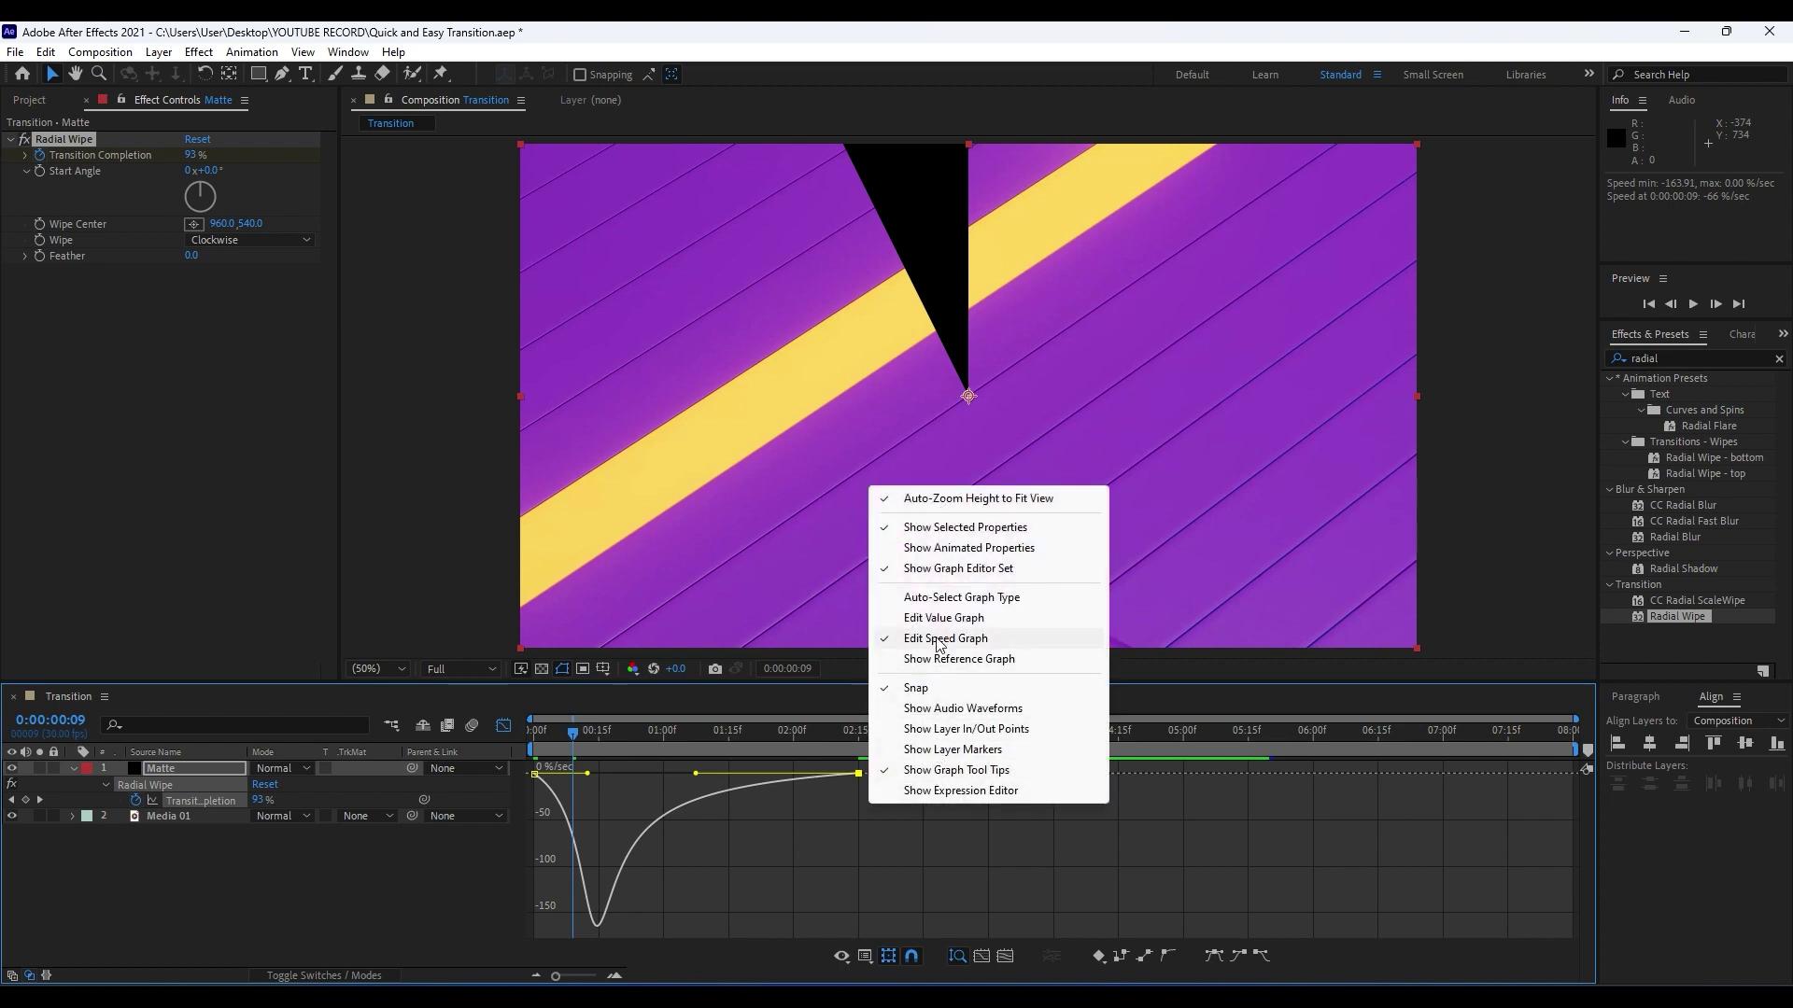
click(502, 726)
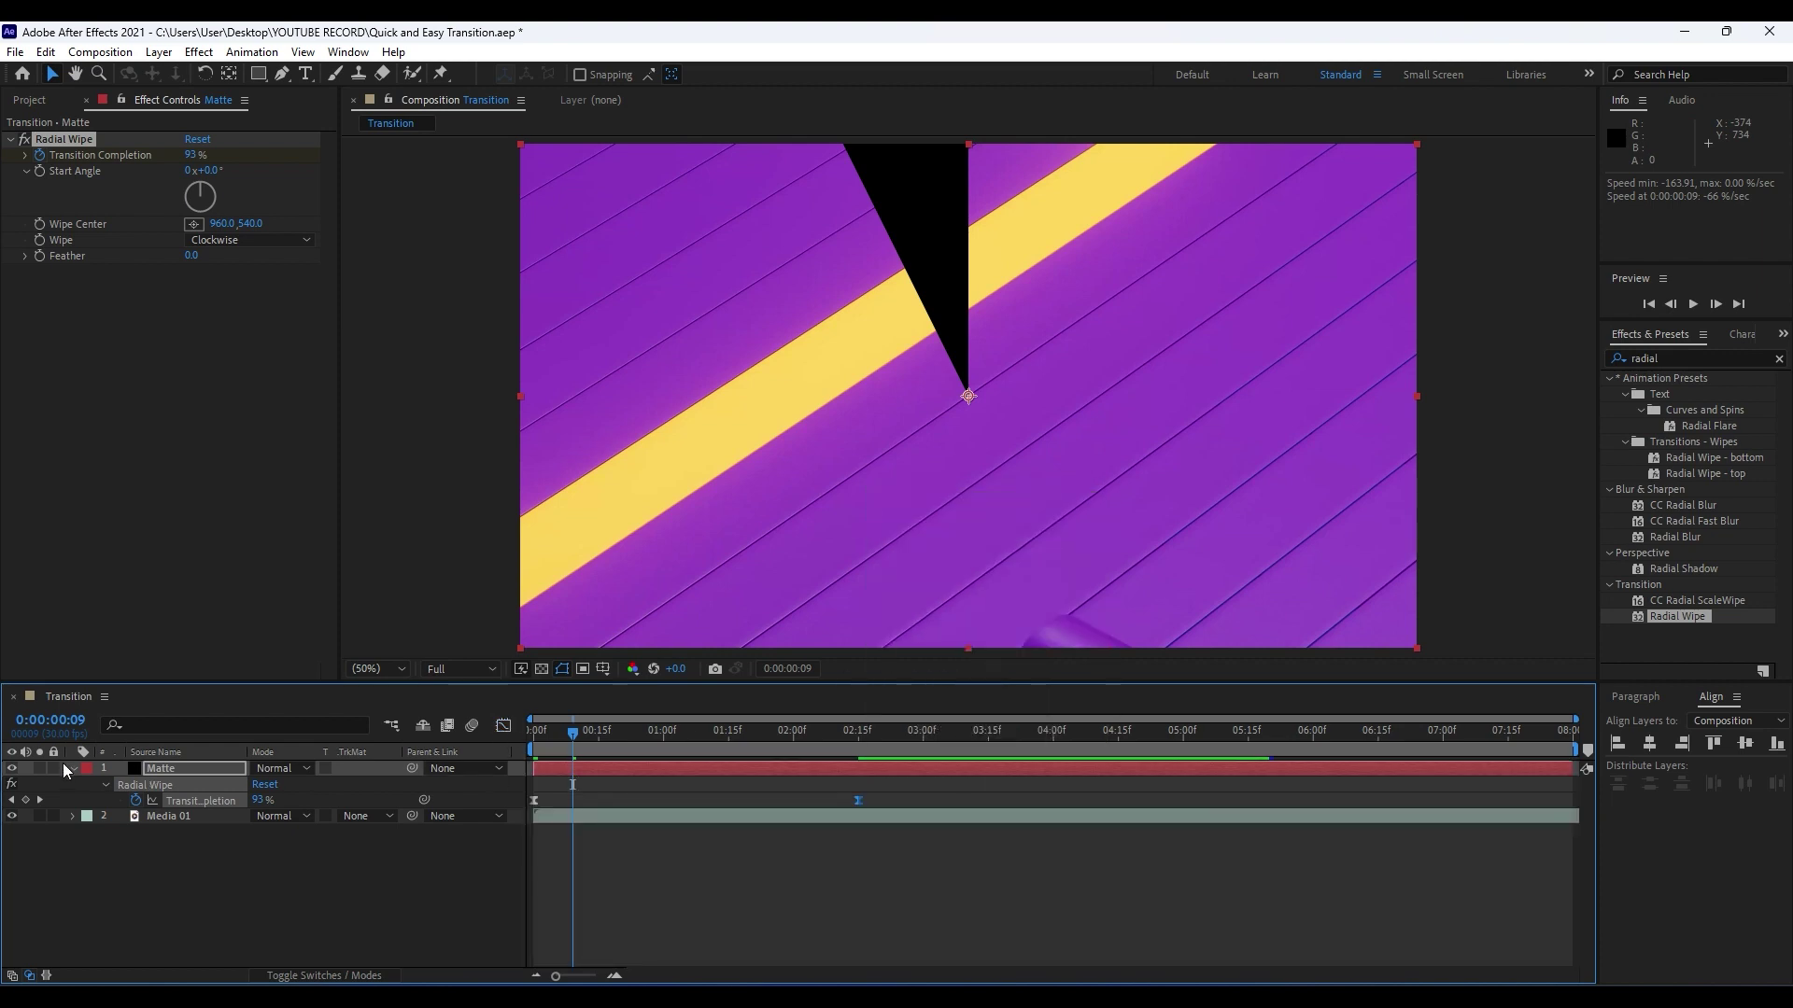
Set Media 01's track matte to Alpha Matte 'Matte'.
click(72, 769)
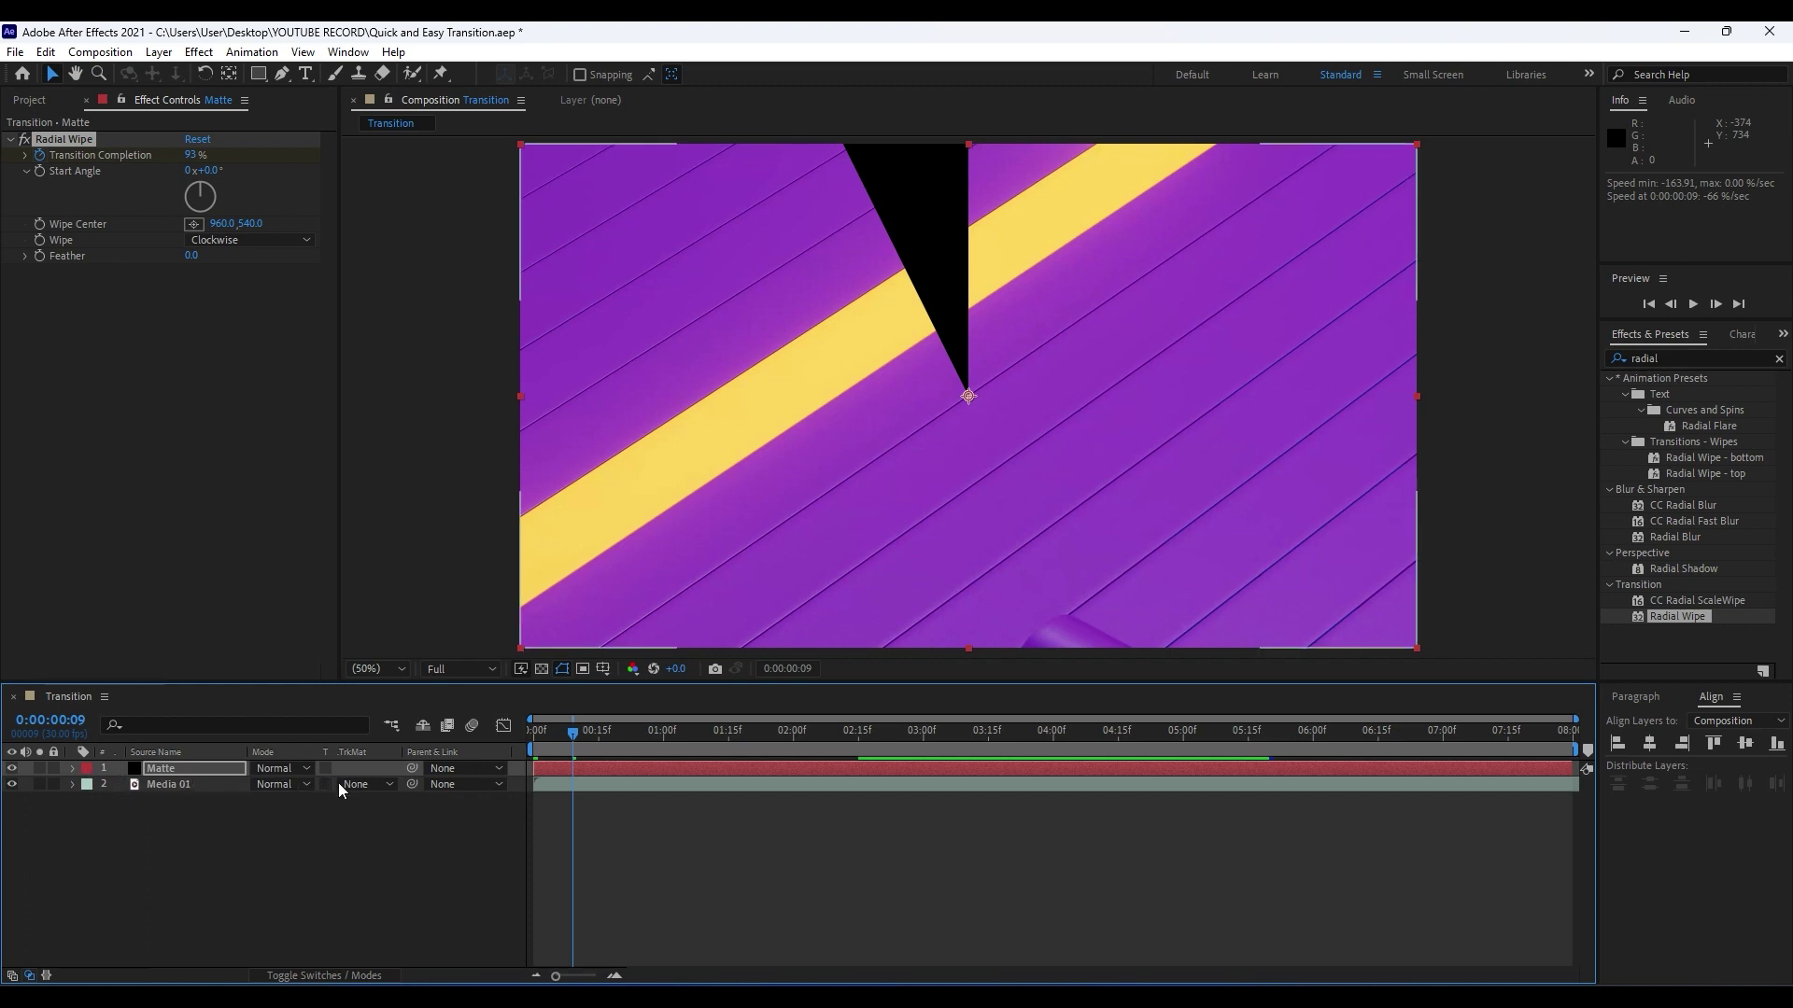
click(366, 788)
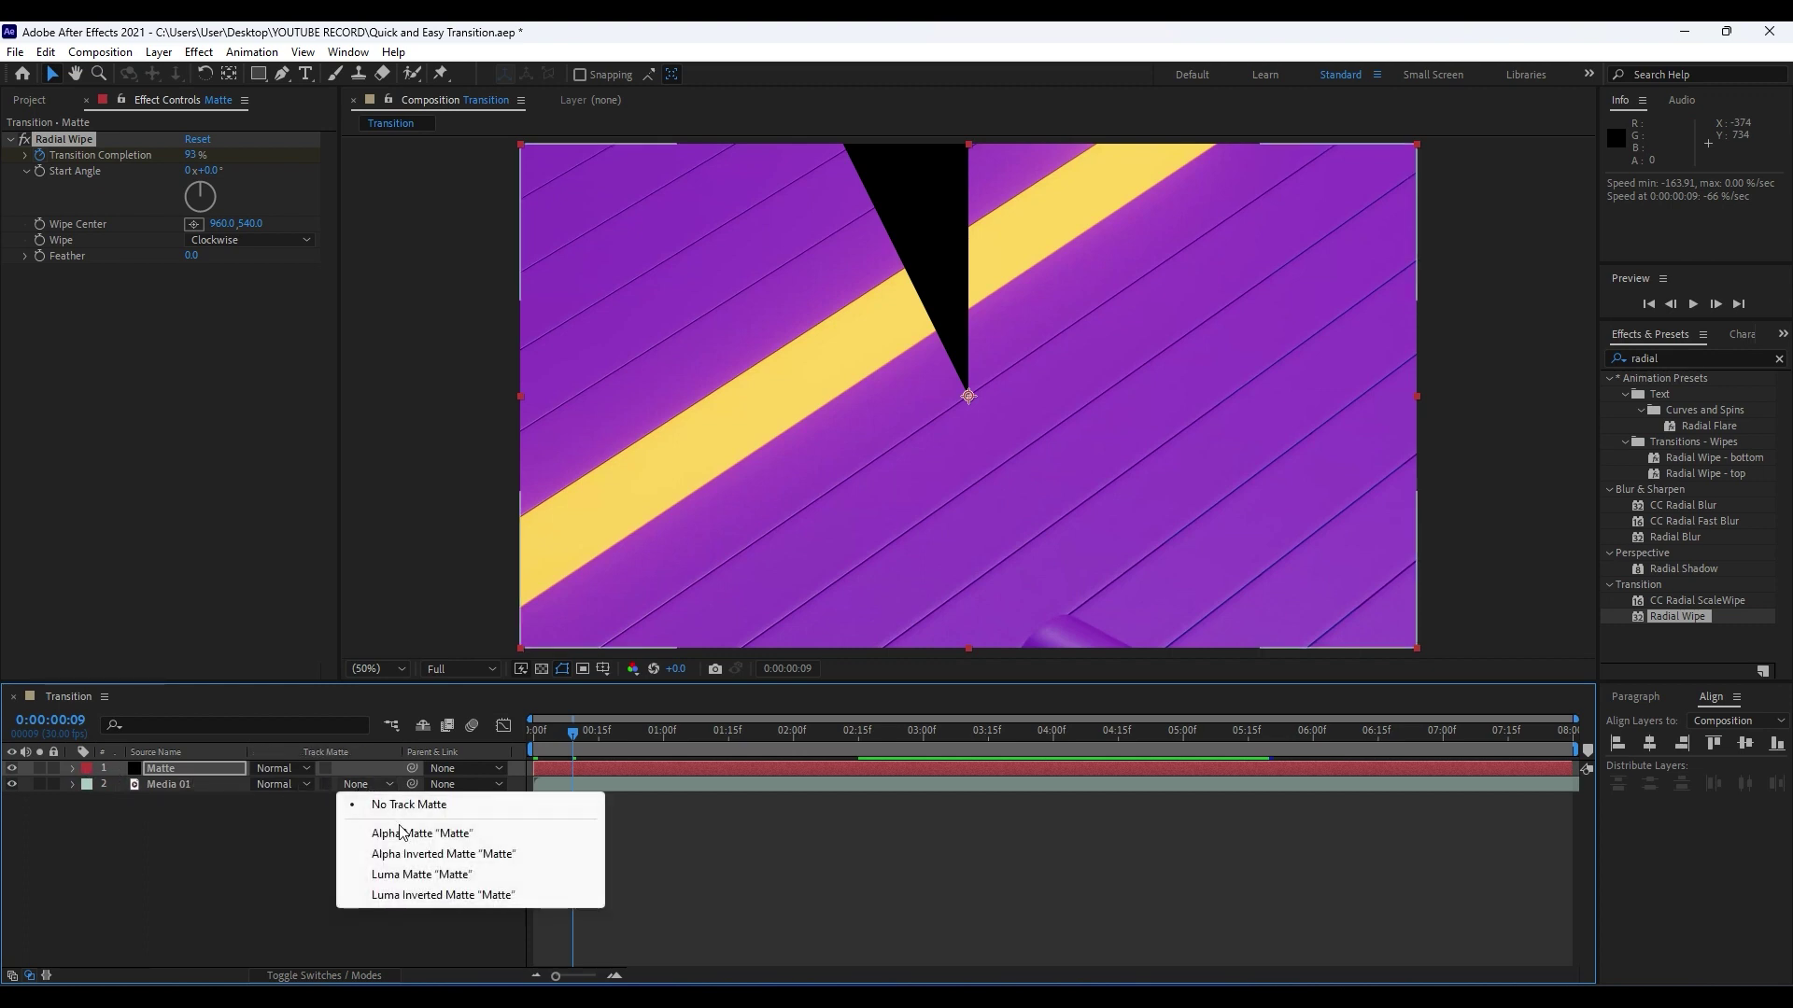
click(403, 833)
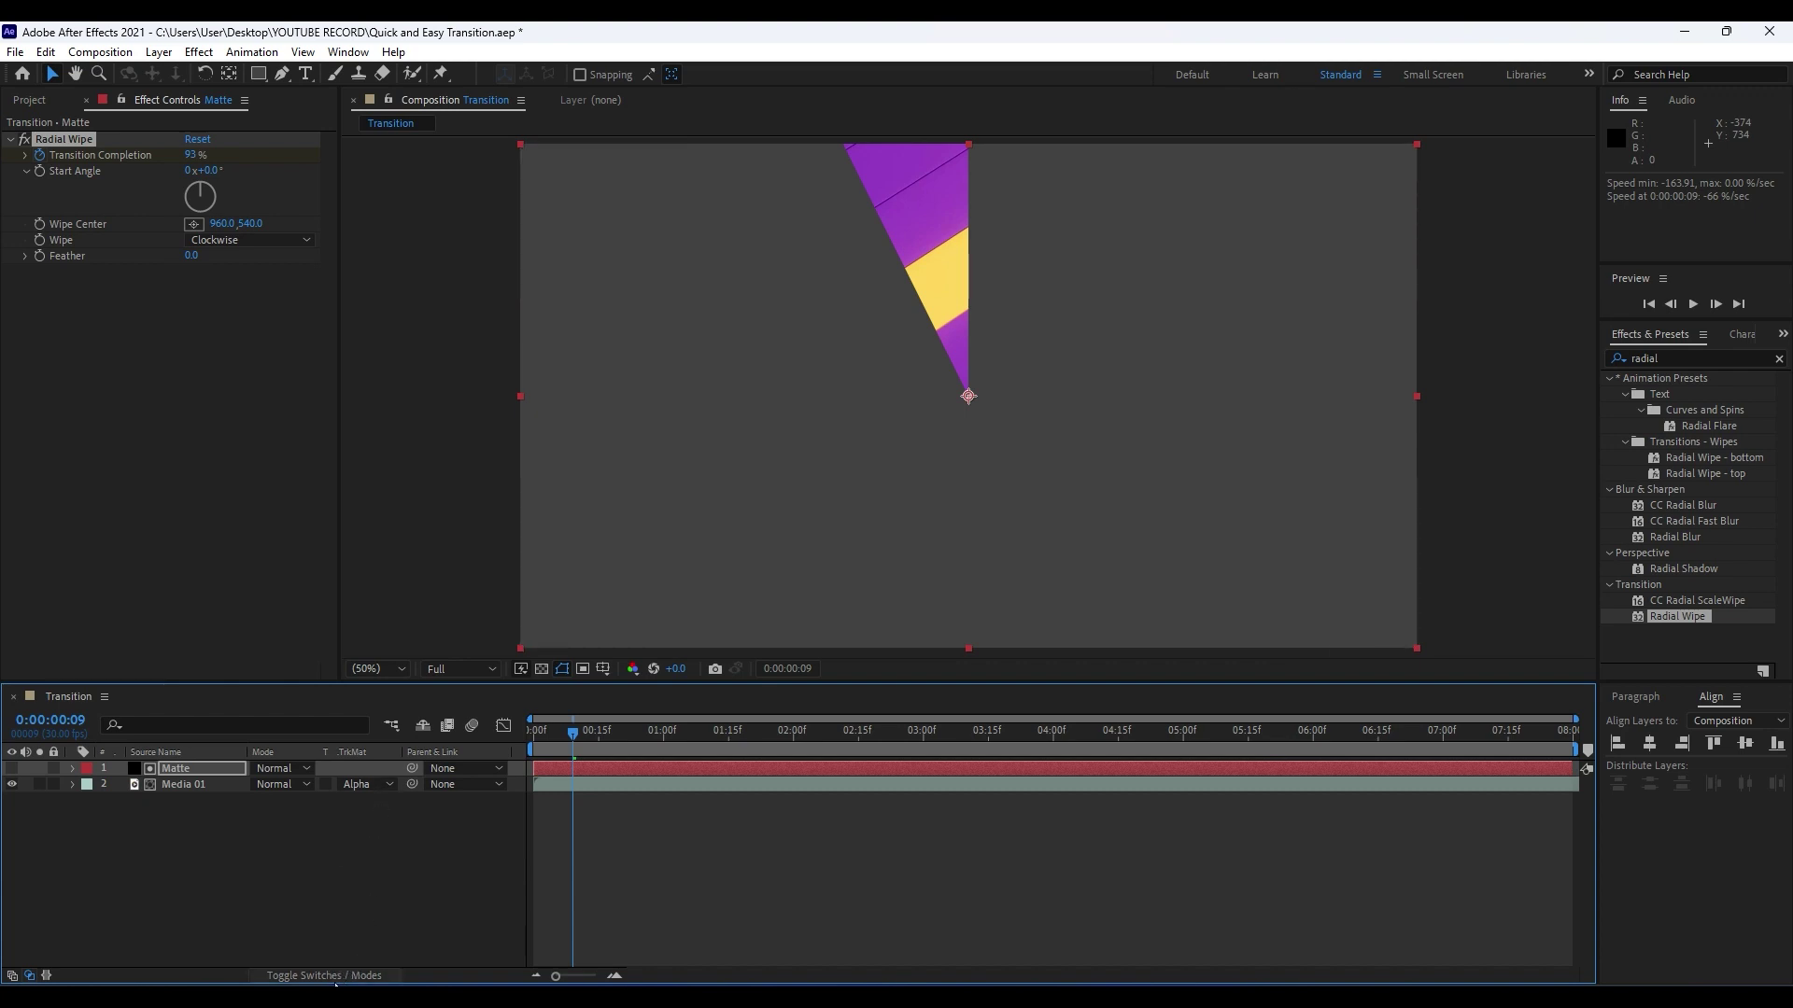
click(304, 976)
click(307, 976)
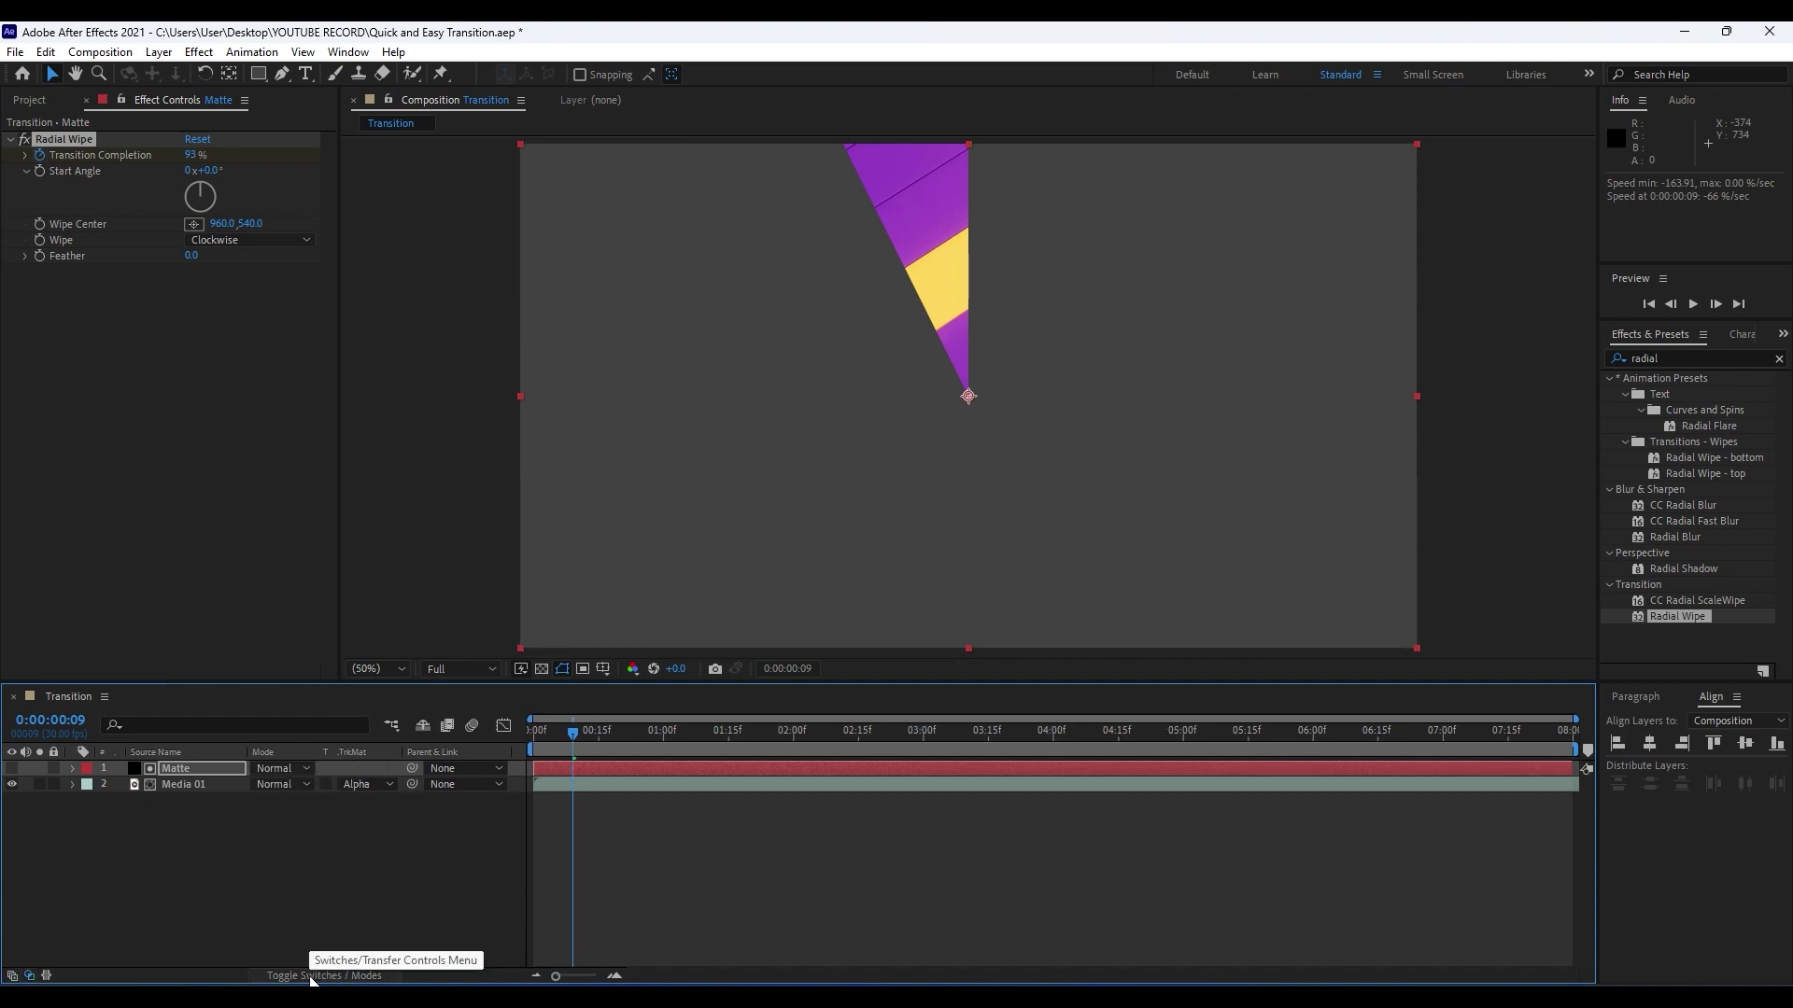
click(633, 885)
Preview the radial reveal and save the project with Ctrl+S.
key(space)
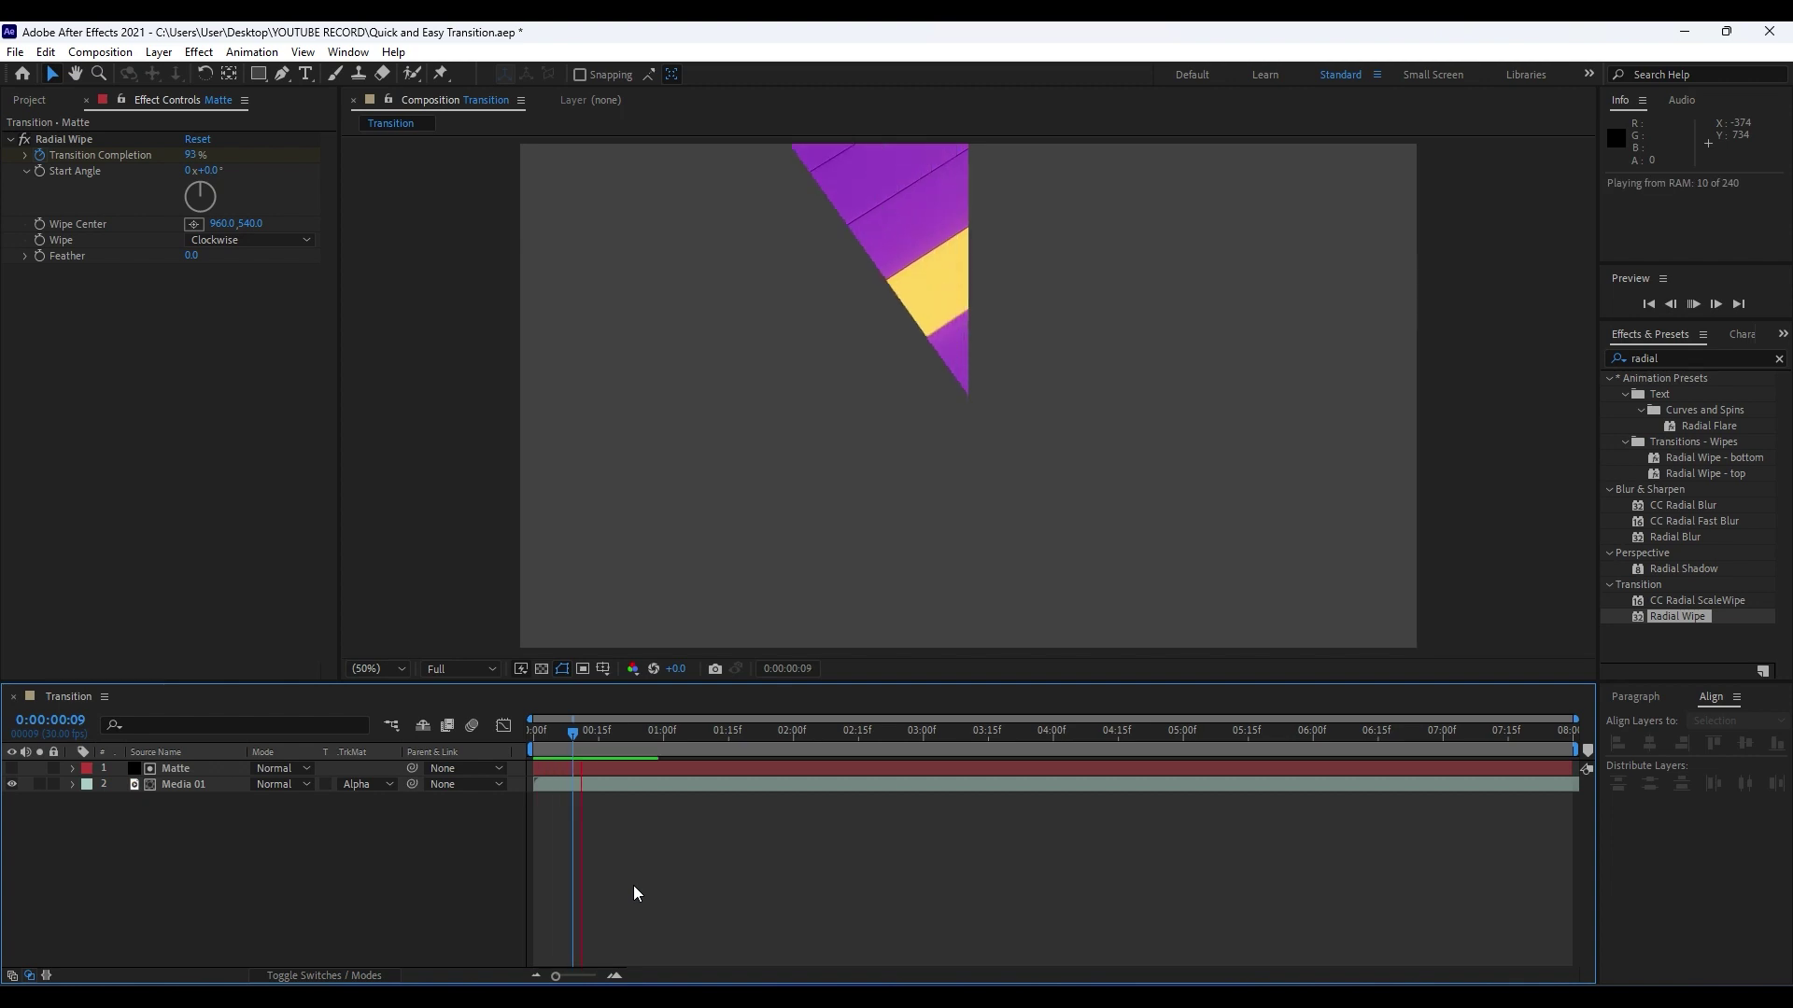
drag(674, 742, 848, 738)
key(ctrl+s)
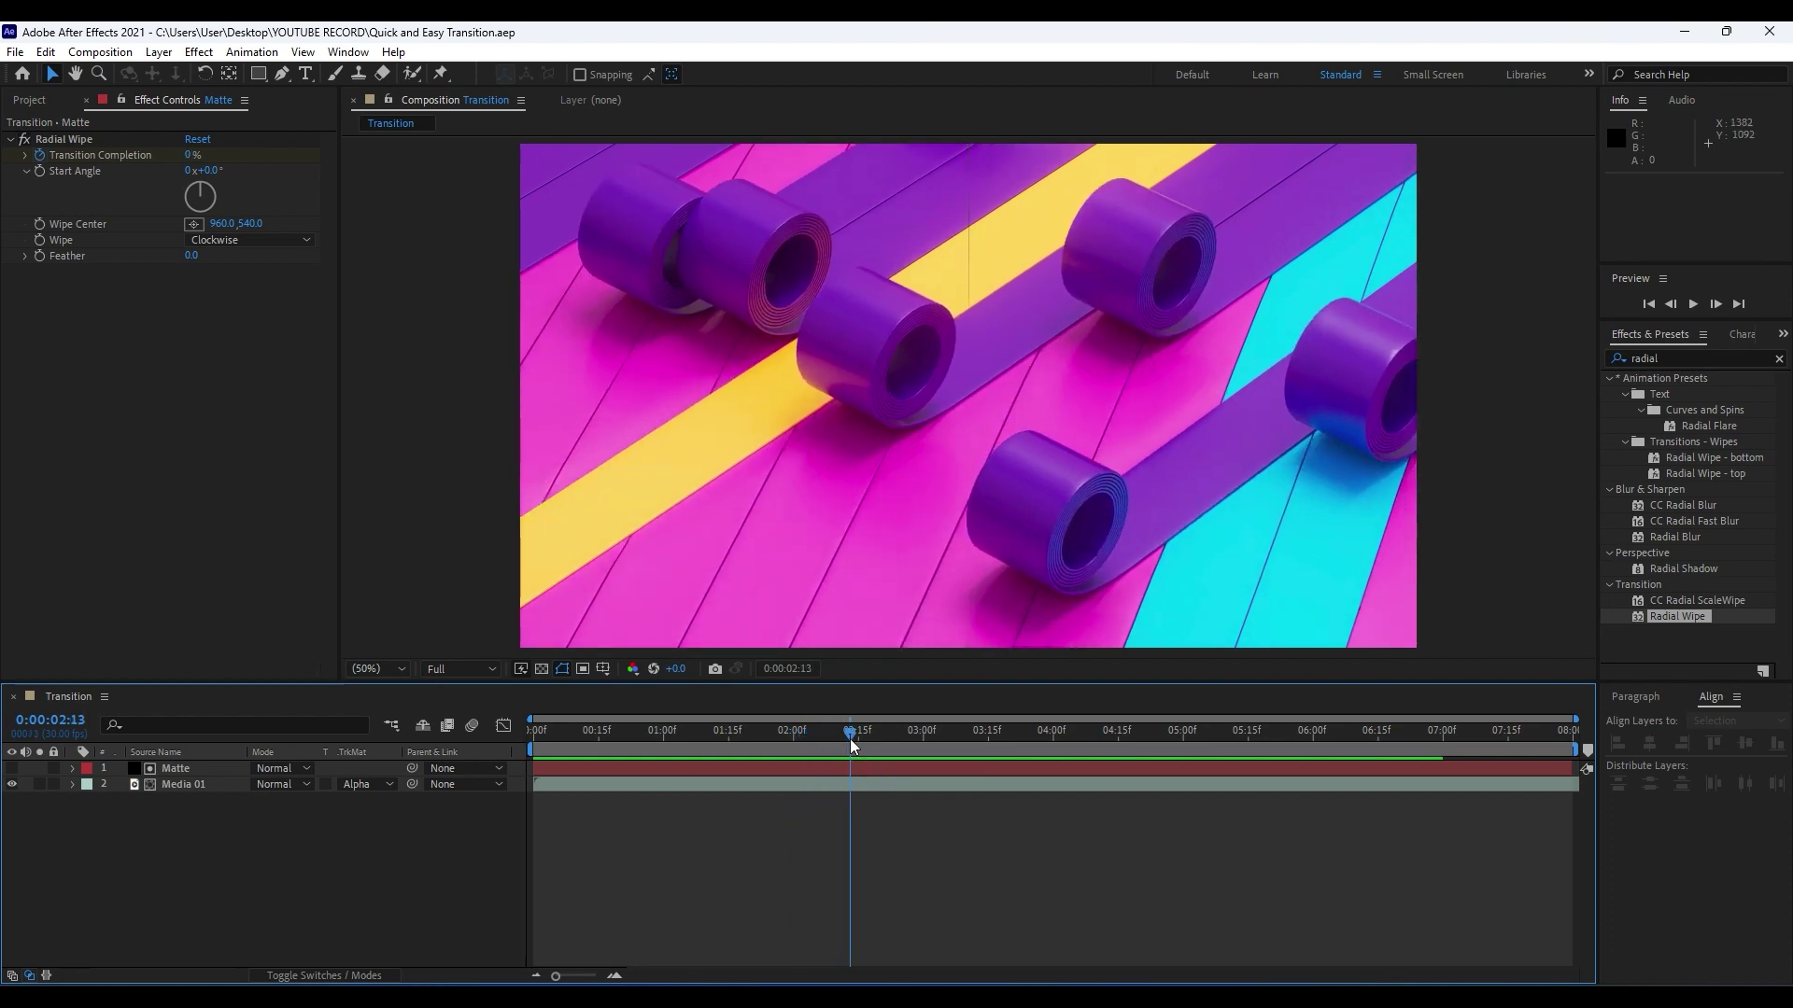
click(1701, 351)
Apply Turbulent Displace to Matte with Twist displacement, Amount 200 and Complexity 1.5.
text(t)
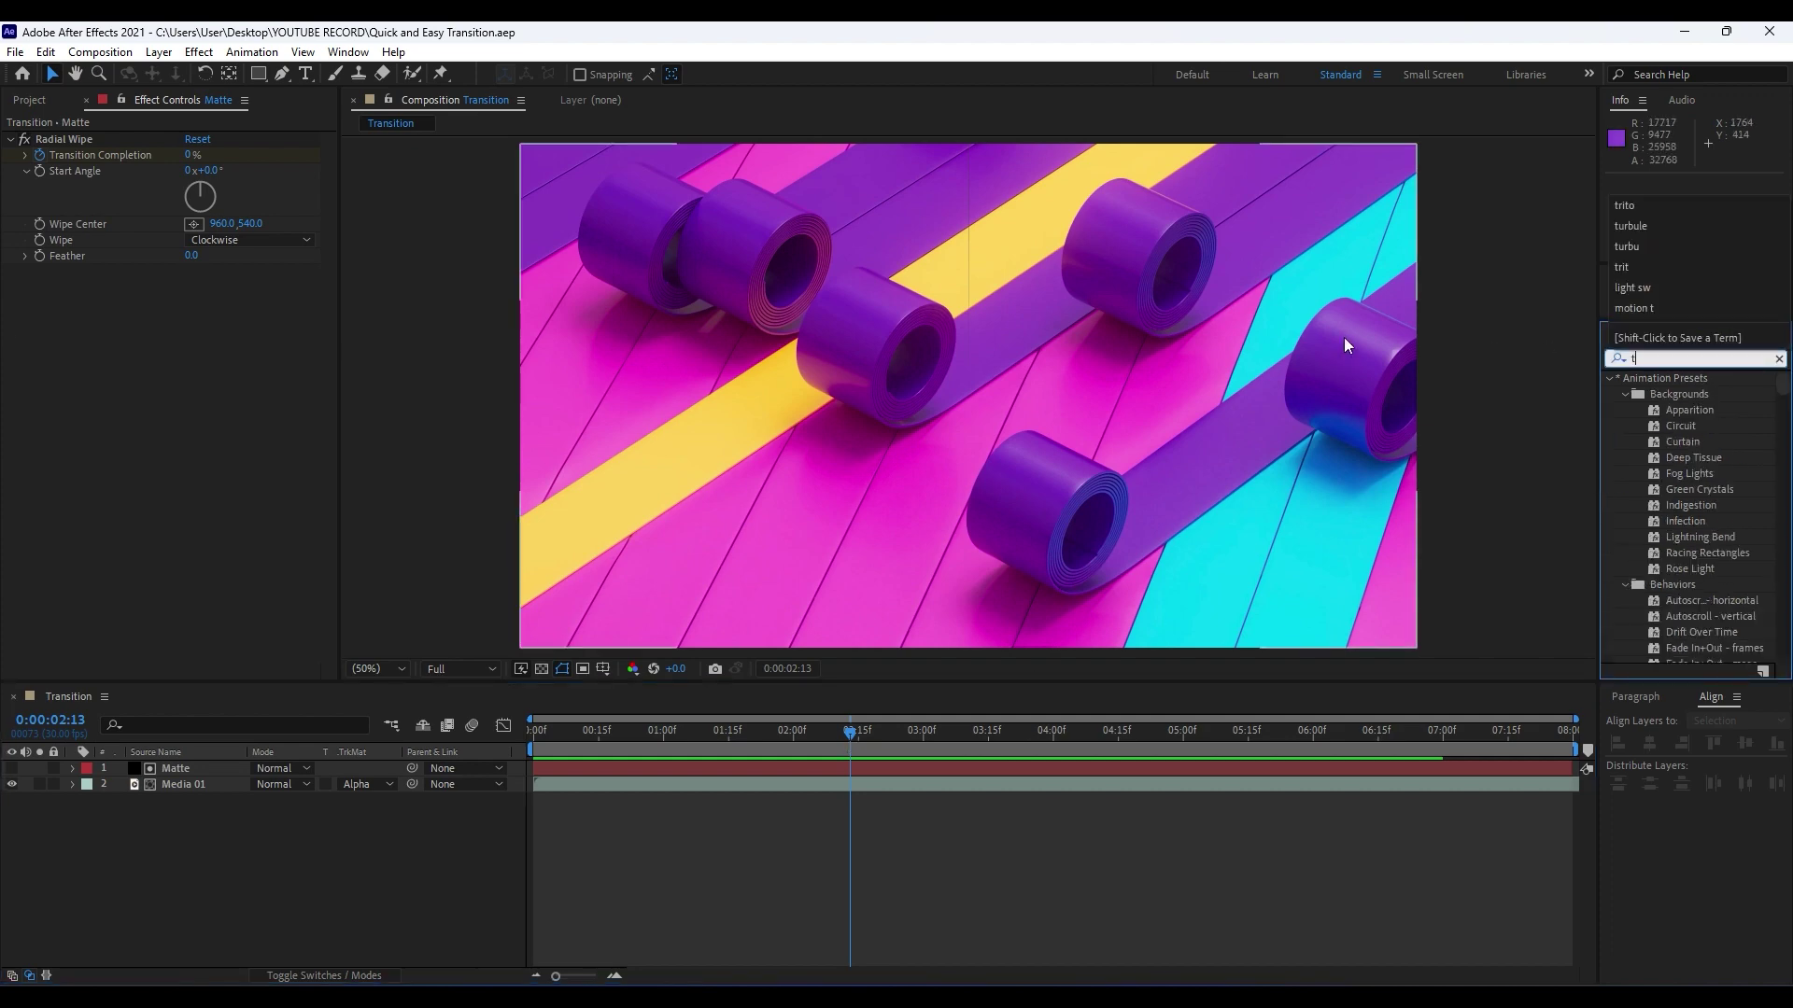
text(urbule)
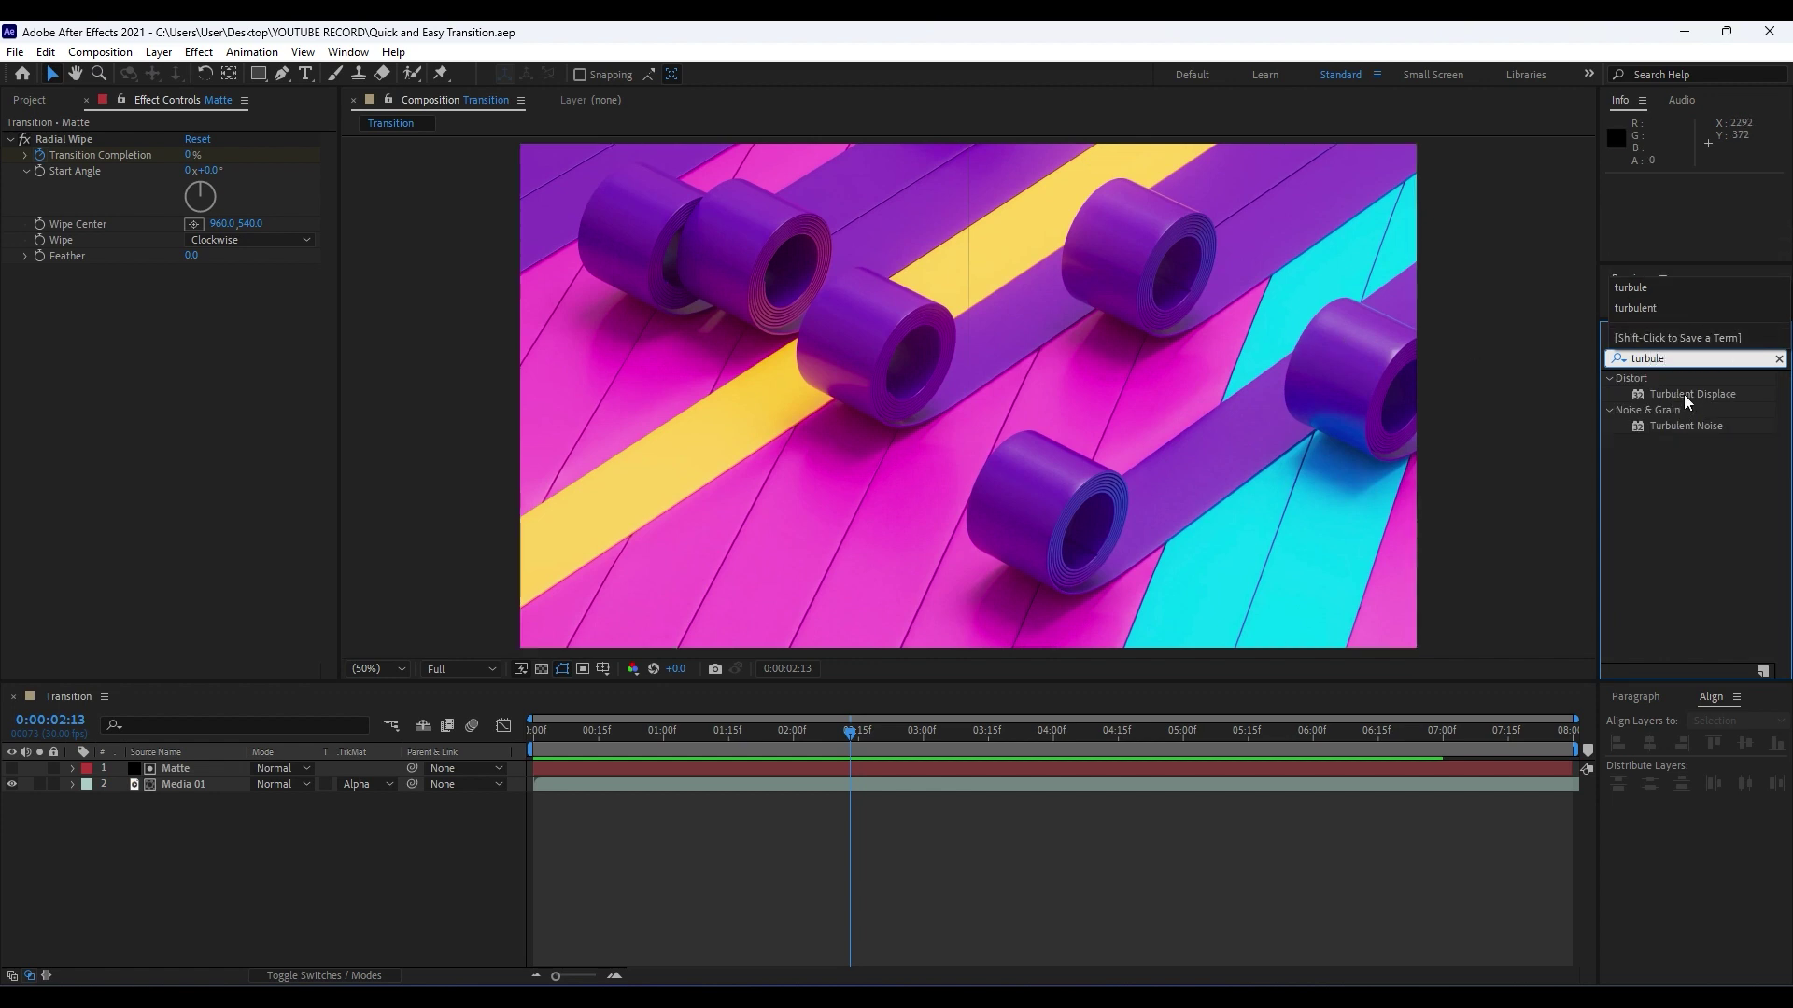
drag(1683, 394, 187, 769)
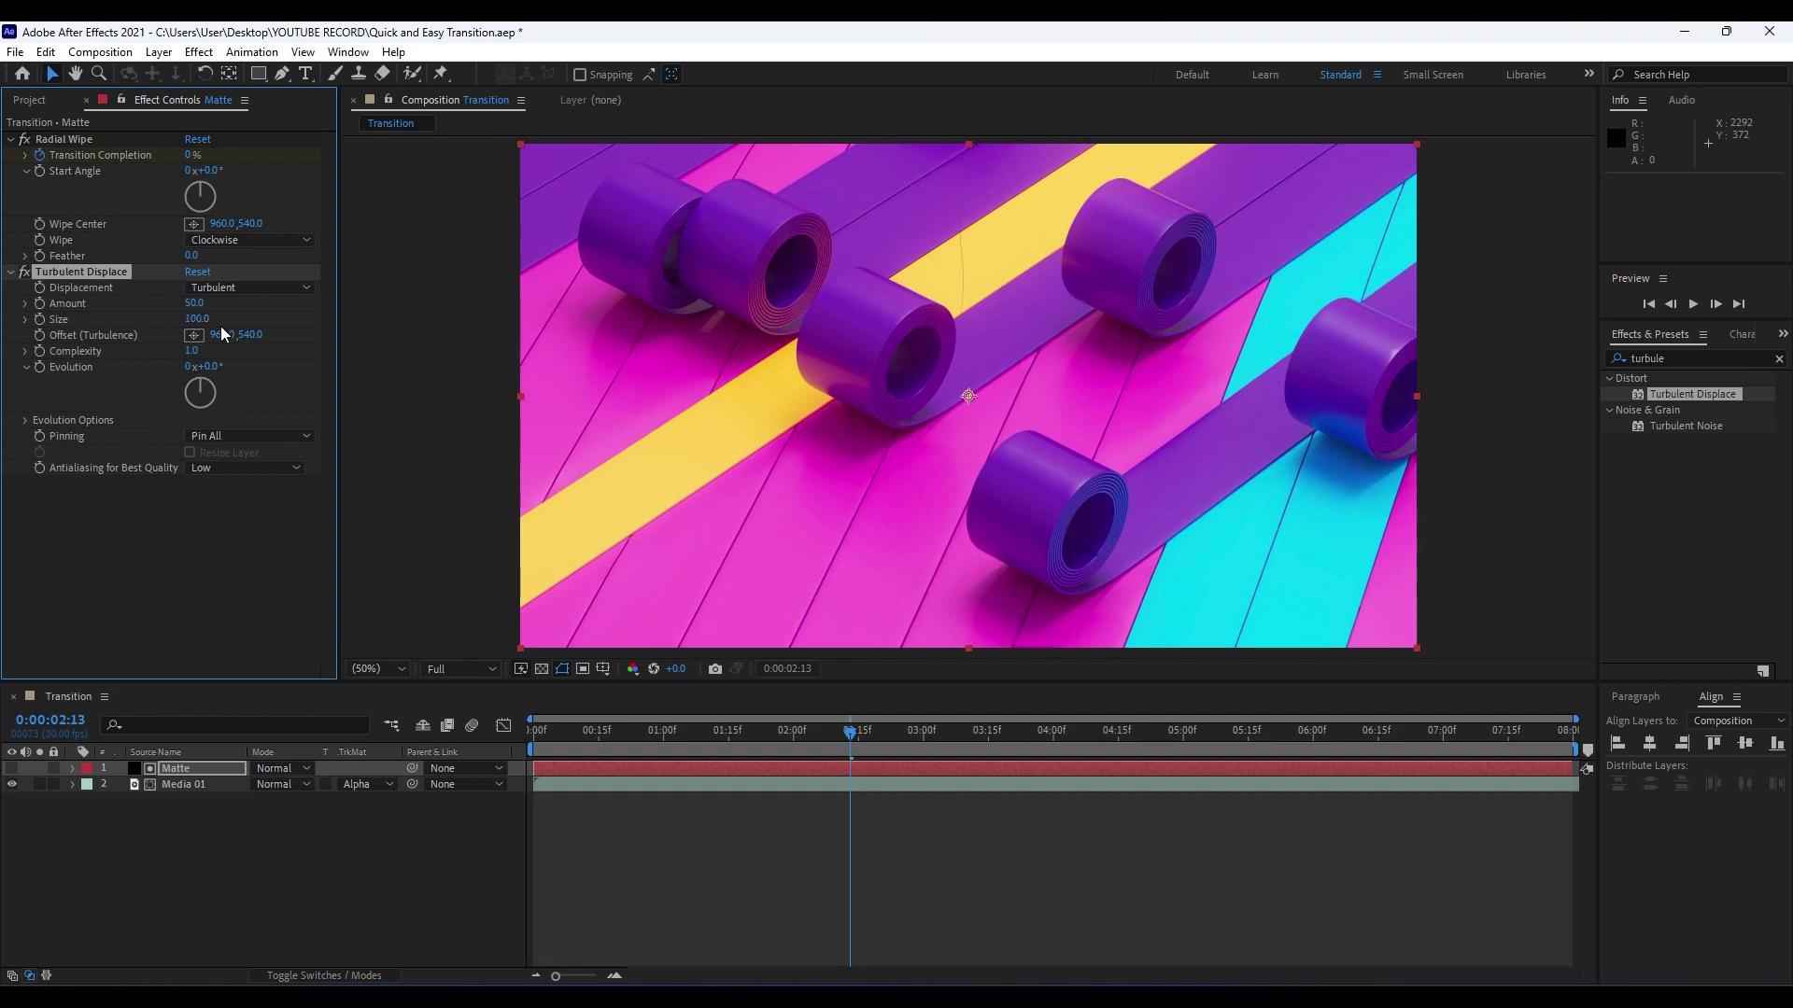
click(193, 302)
text(200)
key(Return)
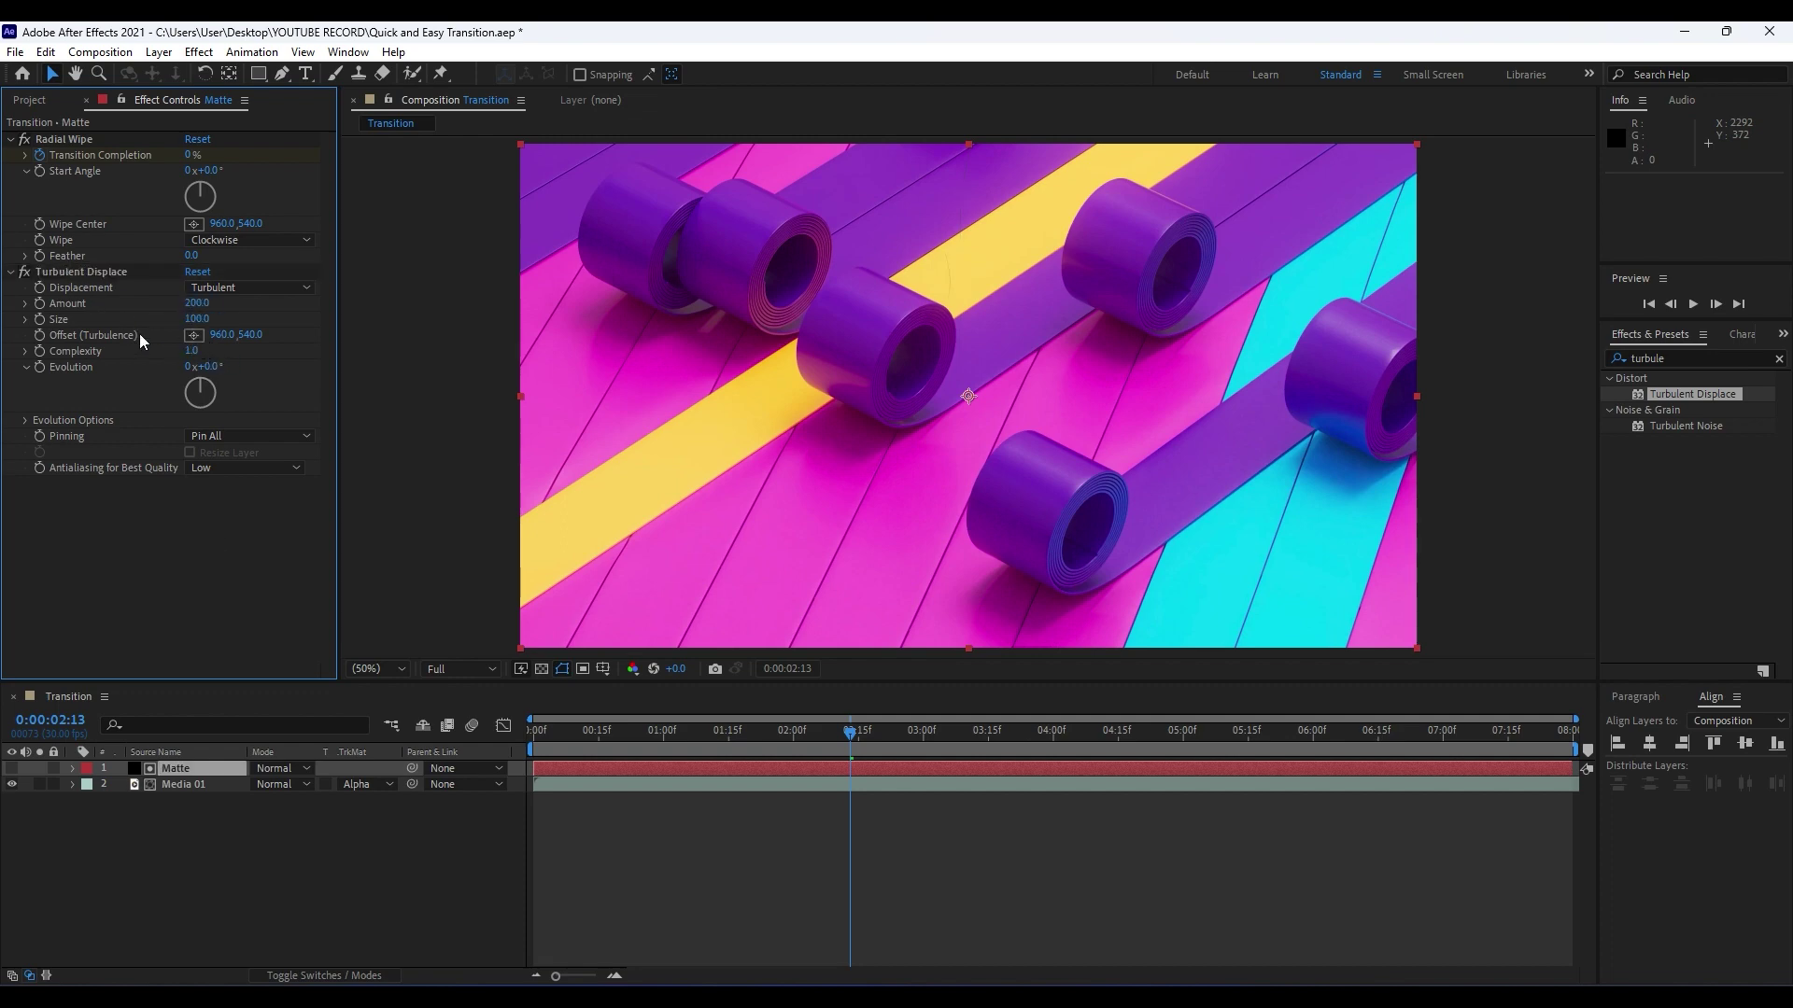
click(215, 286)
click(255, 349)
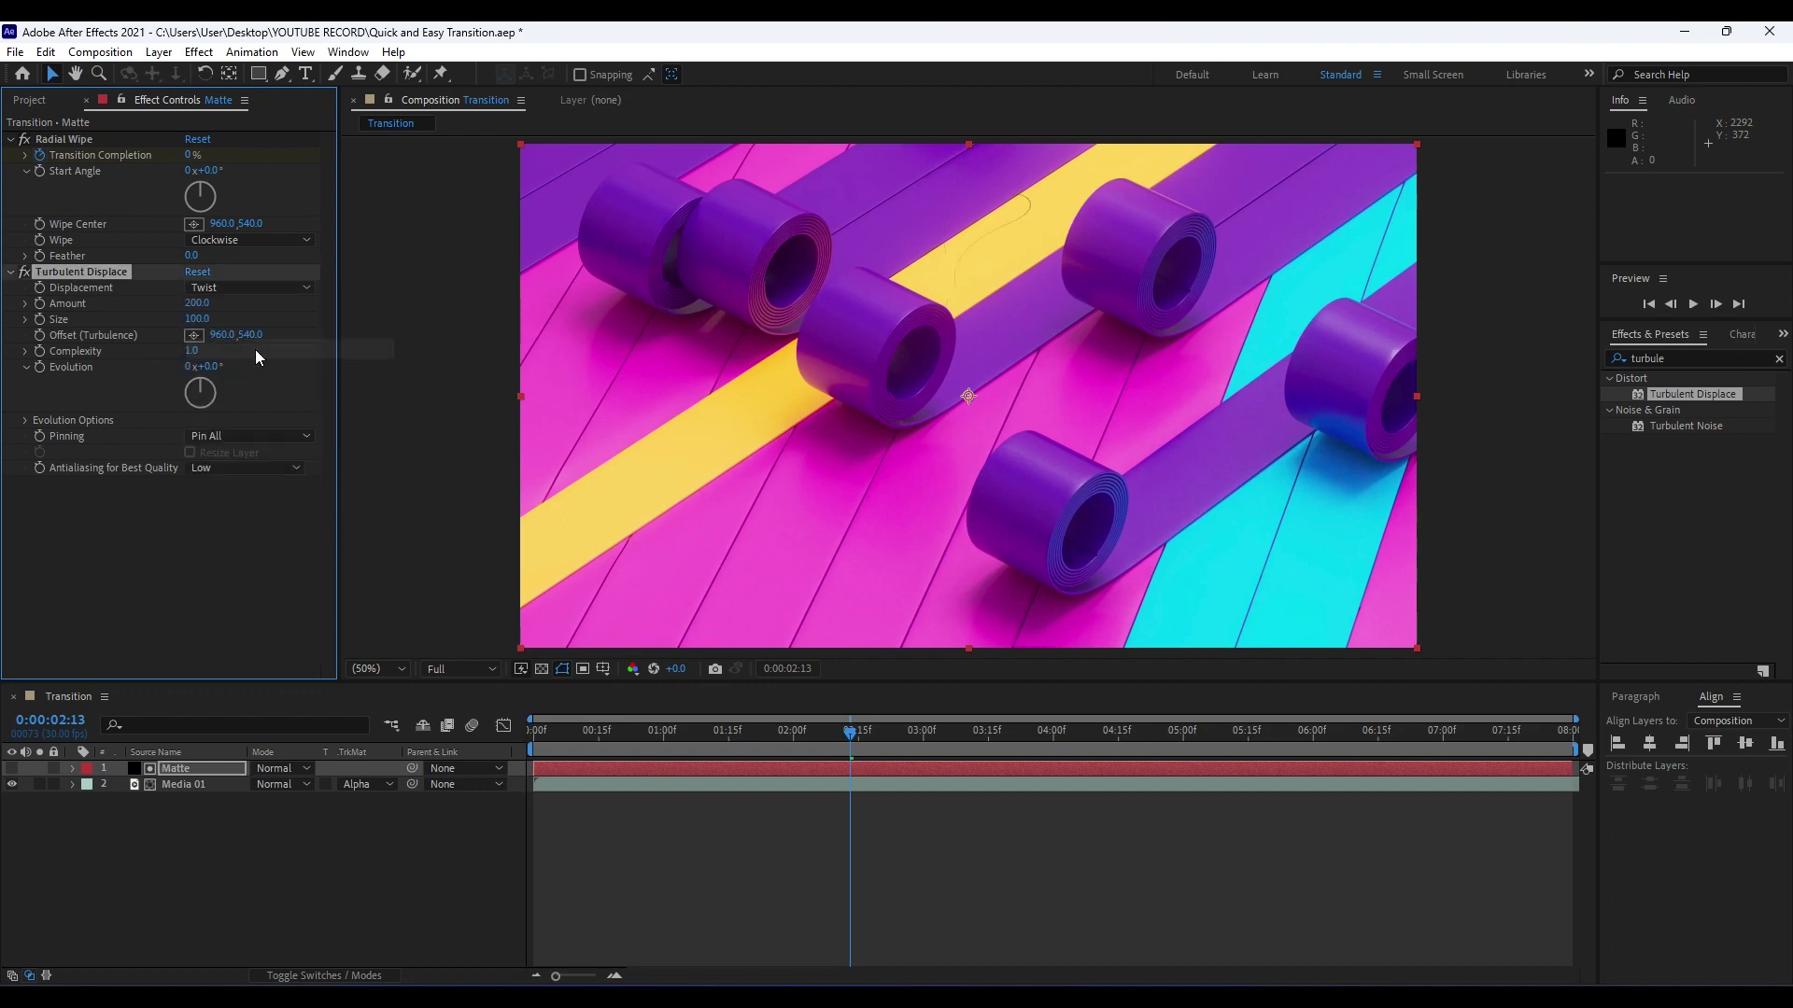
click(192, 351)
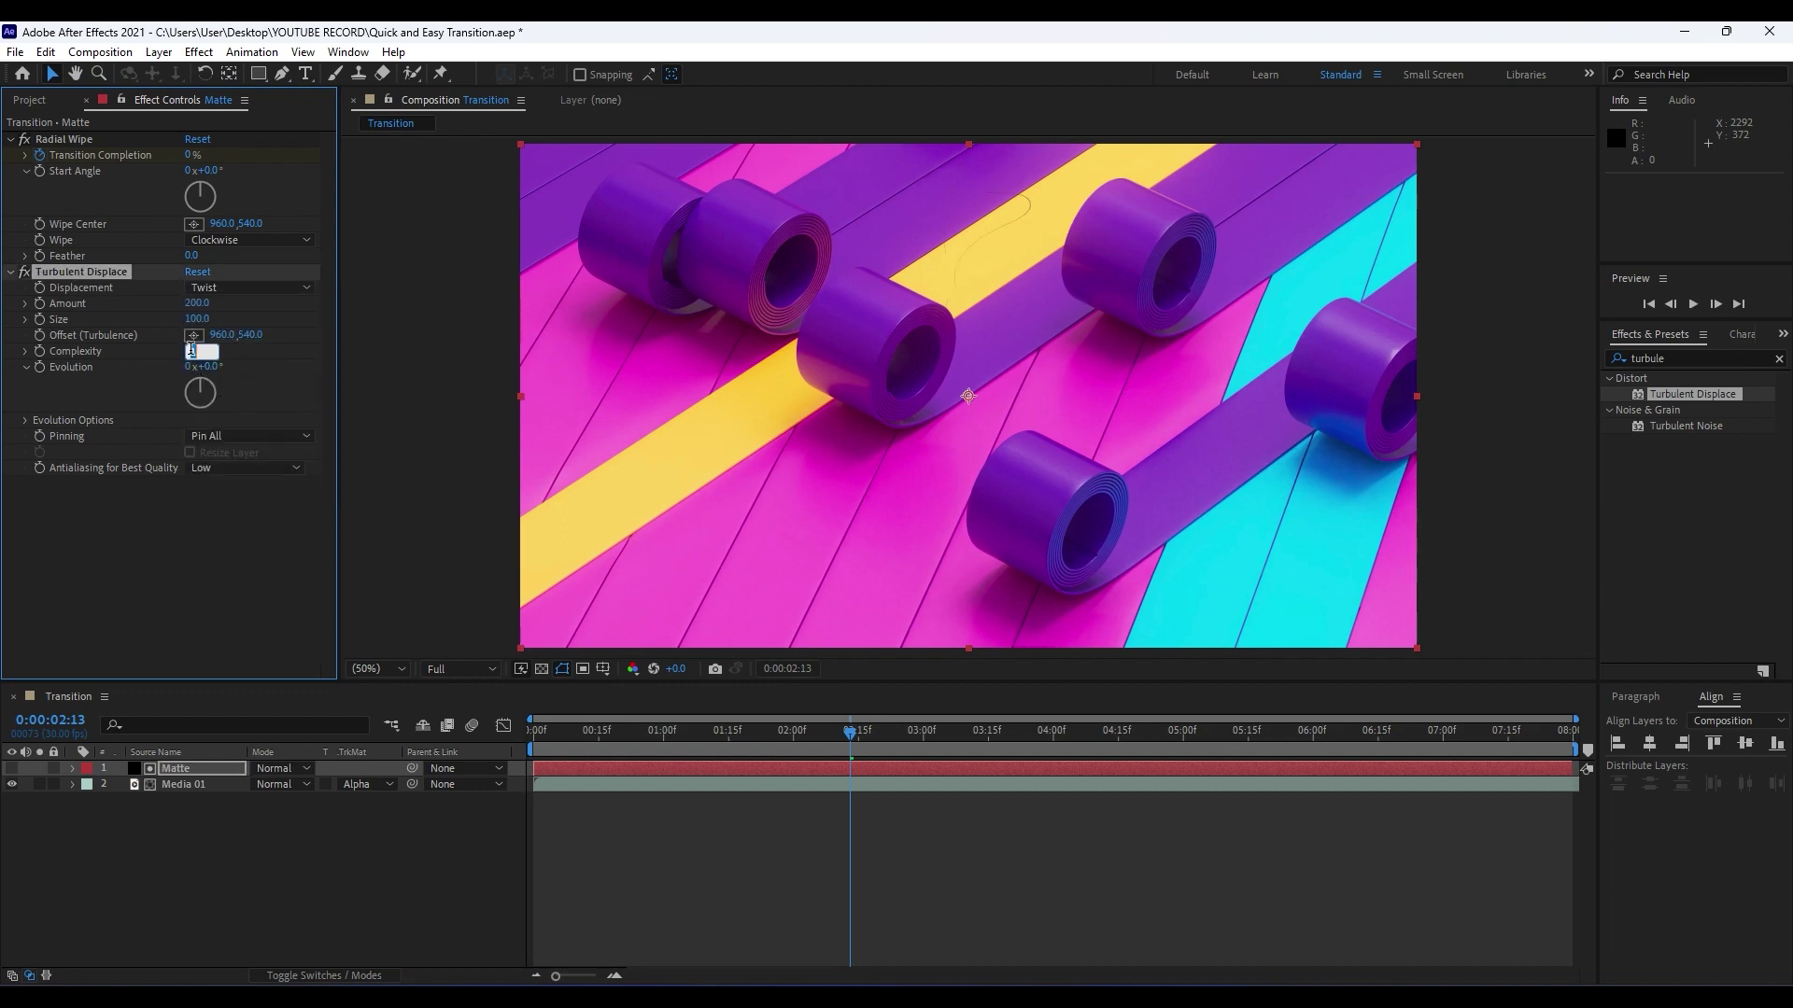
text(1.5)
click(228, 614)
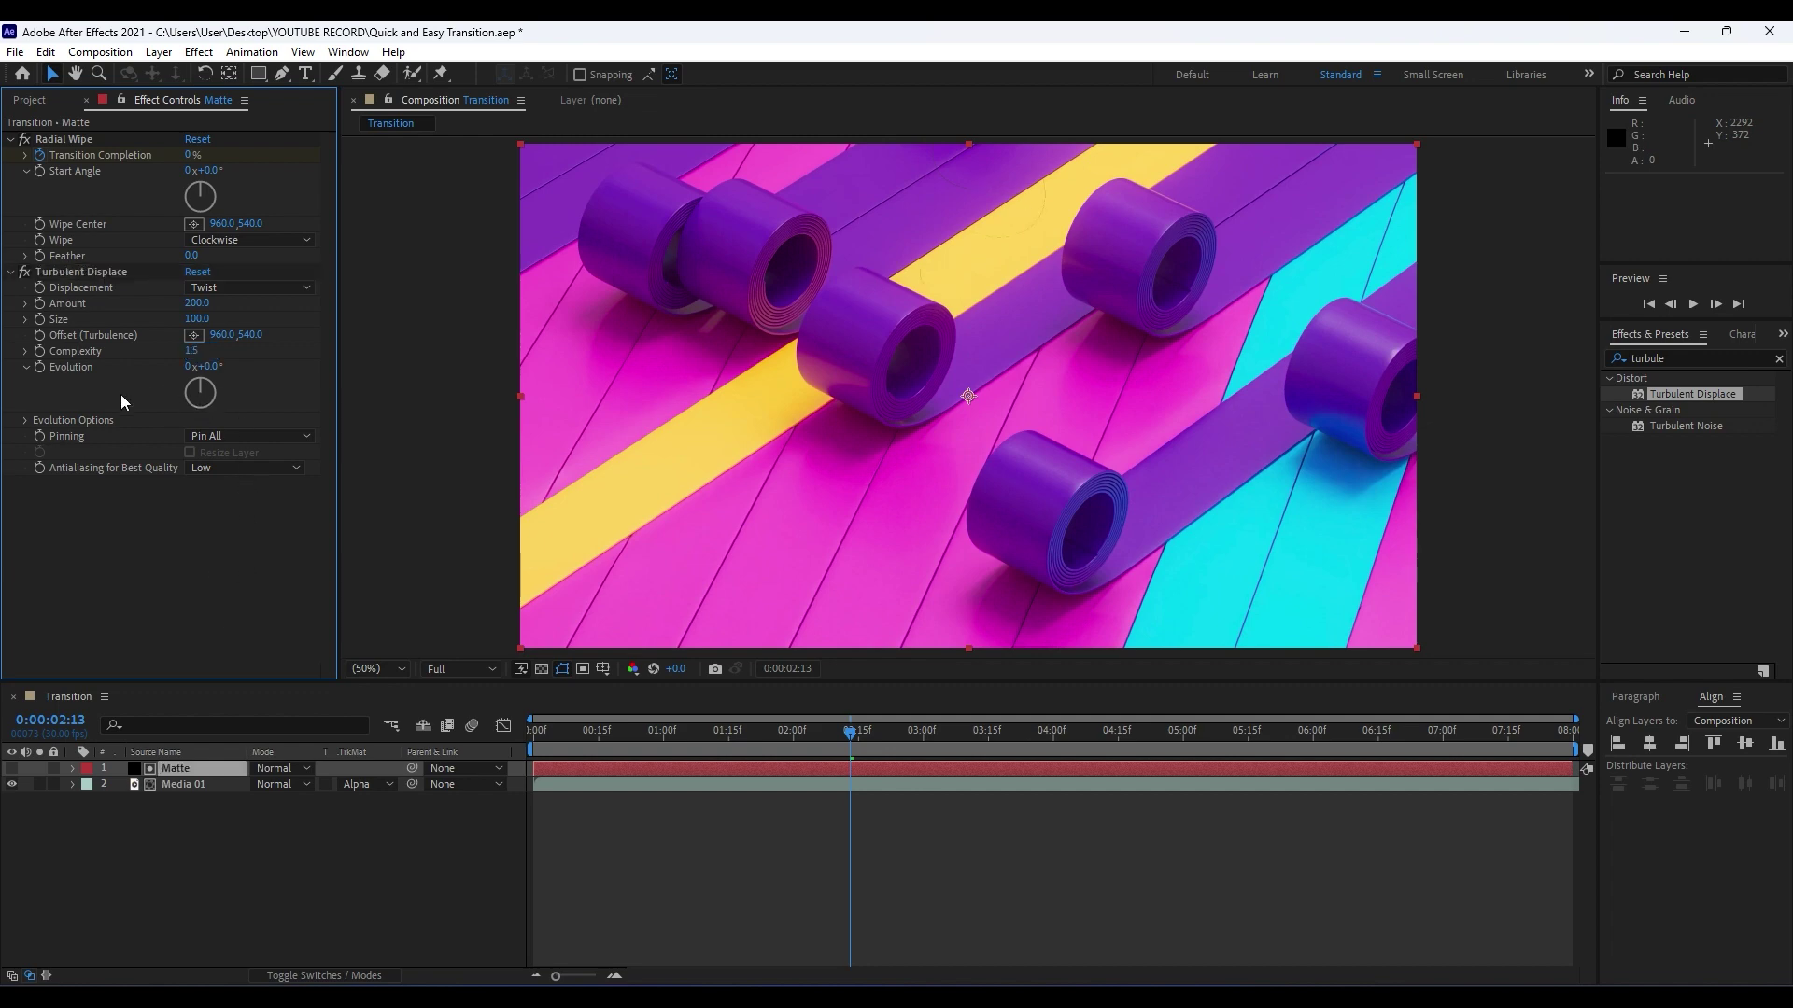
Drive Turbulent Displace Evolution with the expression time*250 and preview the swirling wipe.
alt+click(42, 372)
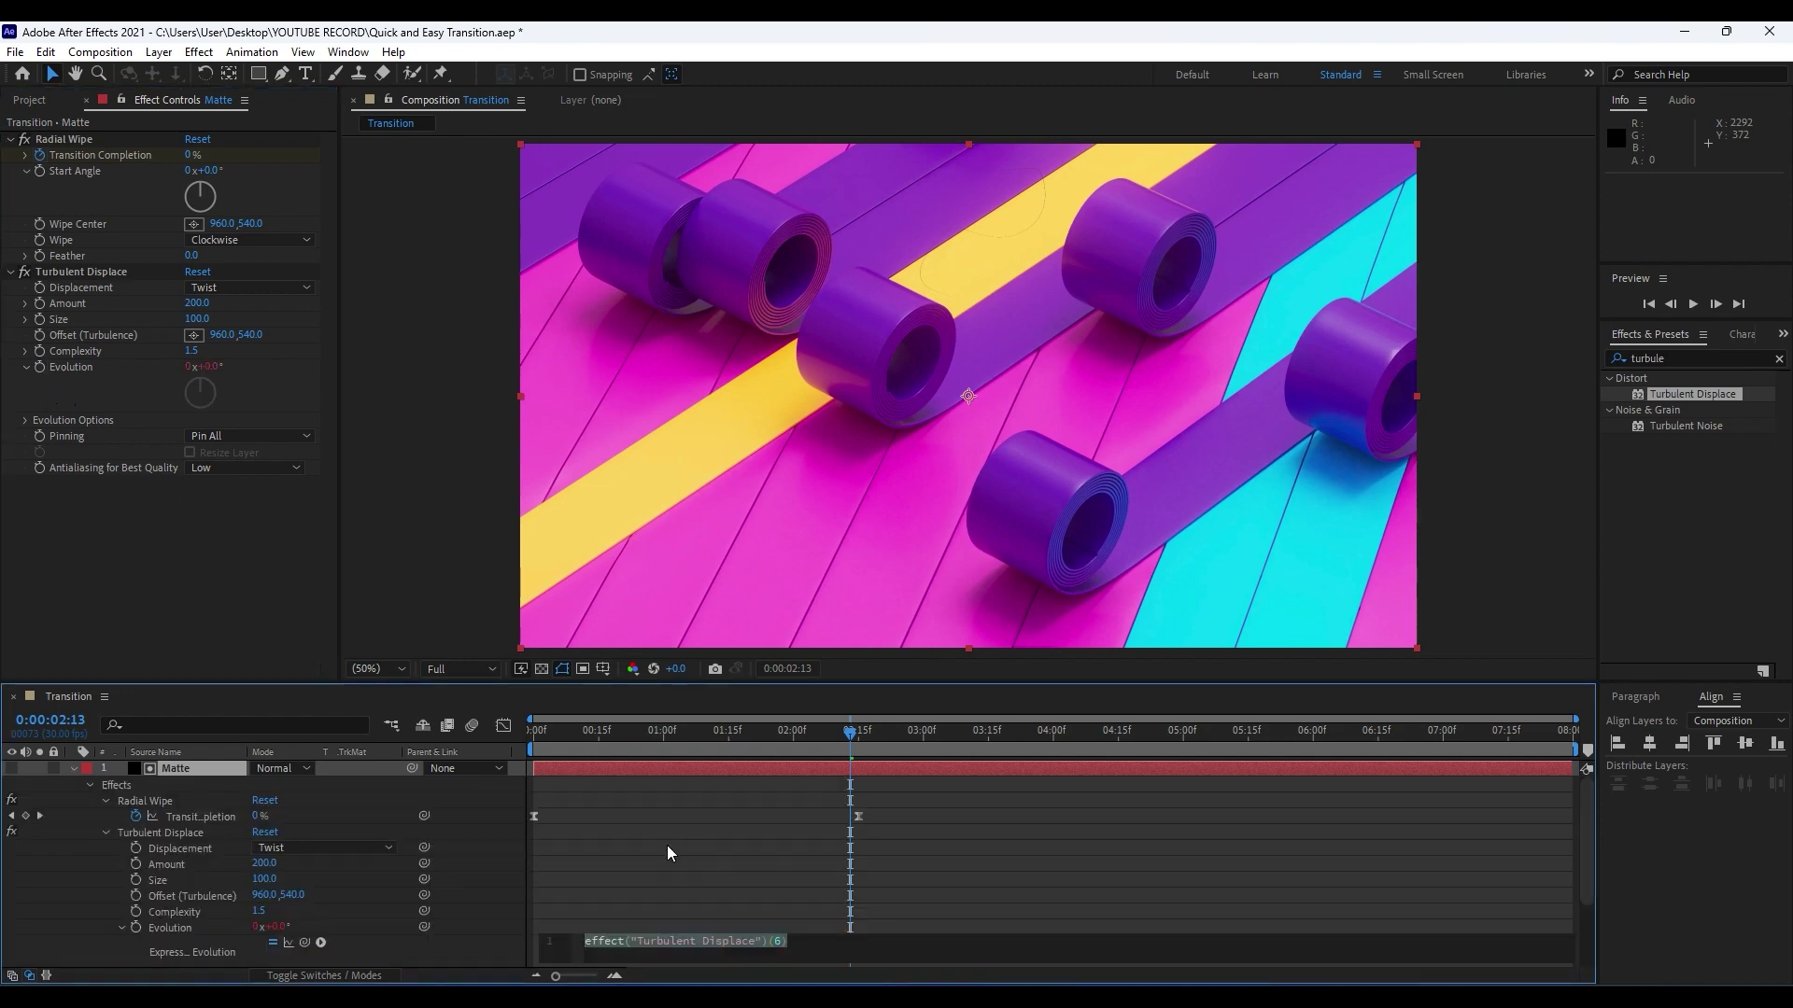
text(time*)
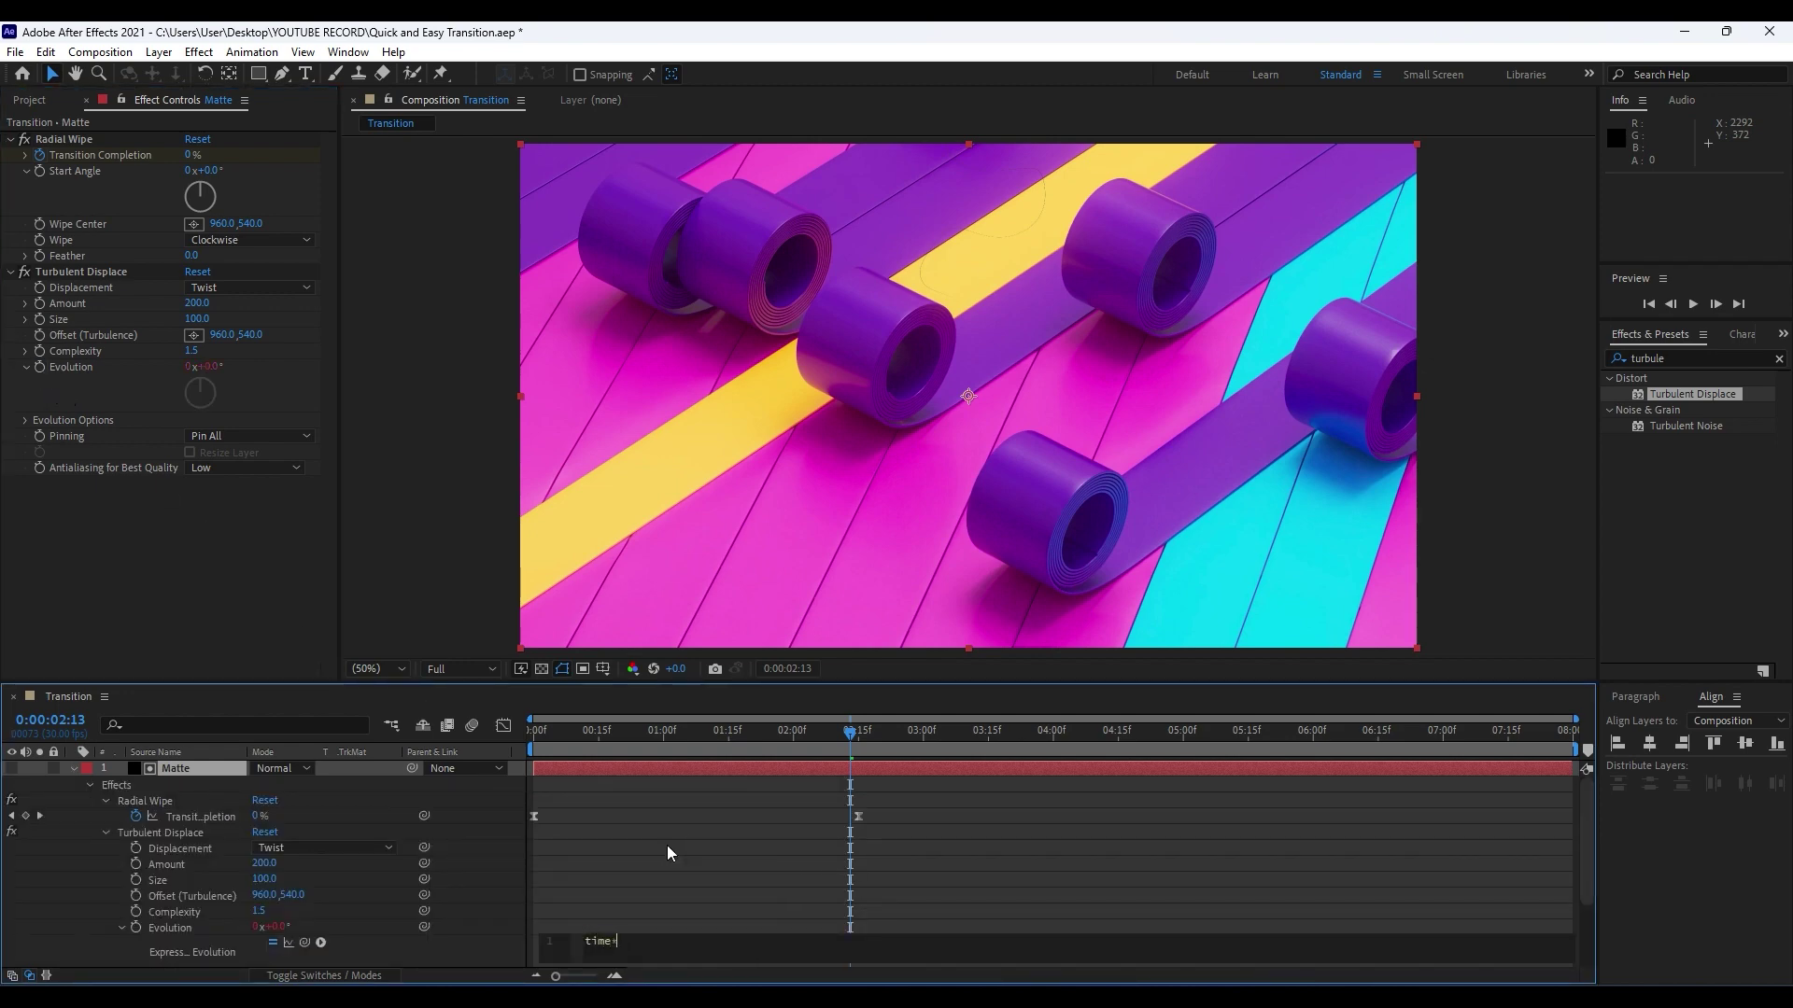
text(250)
click(232, 557)
key(space)
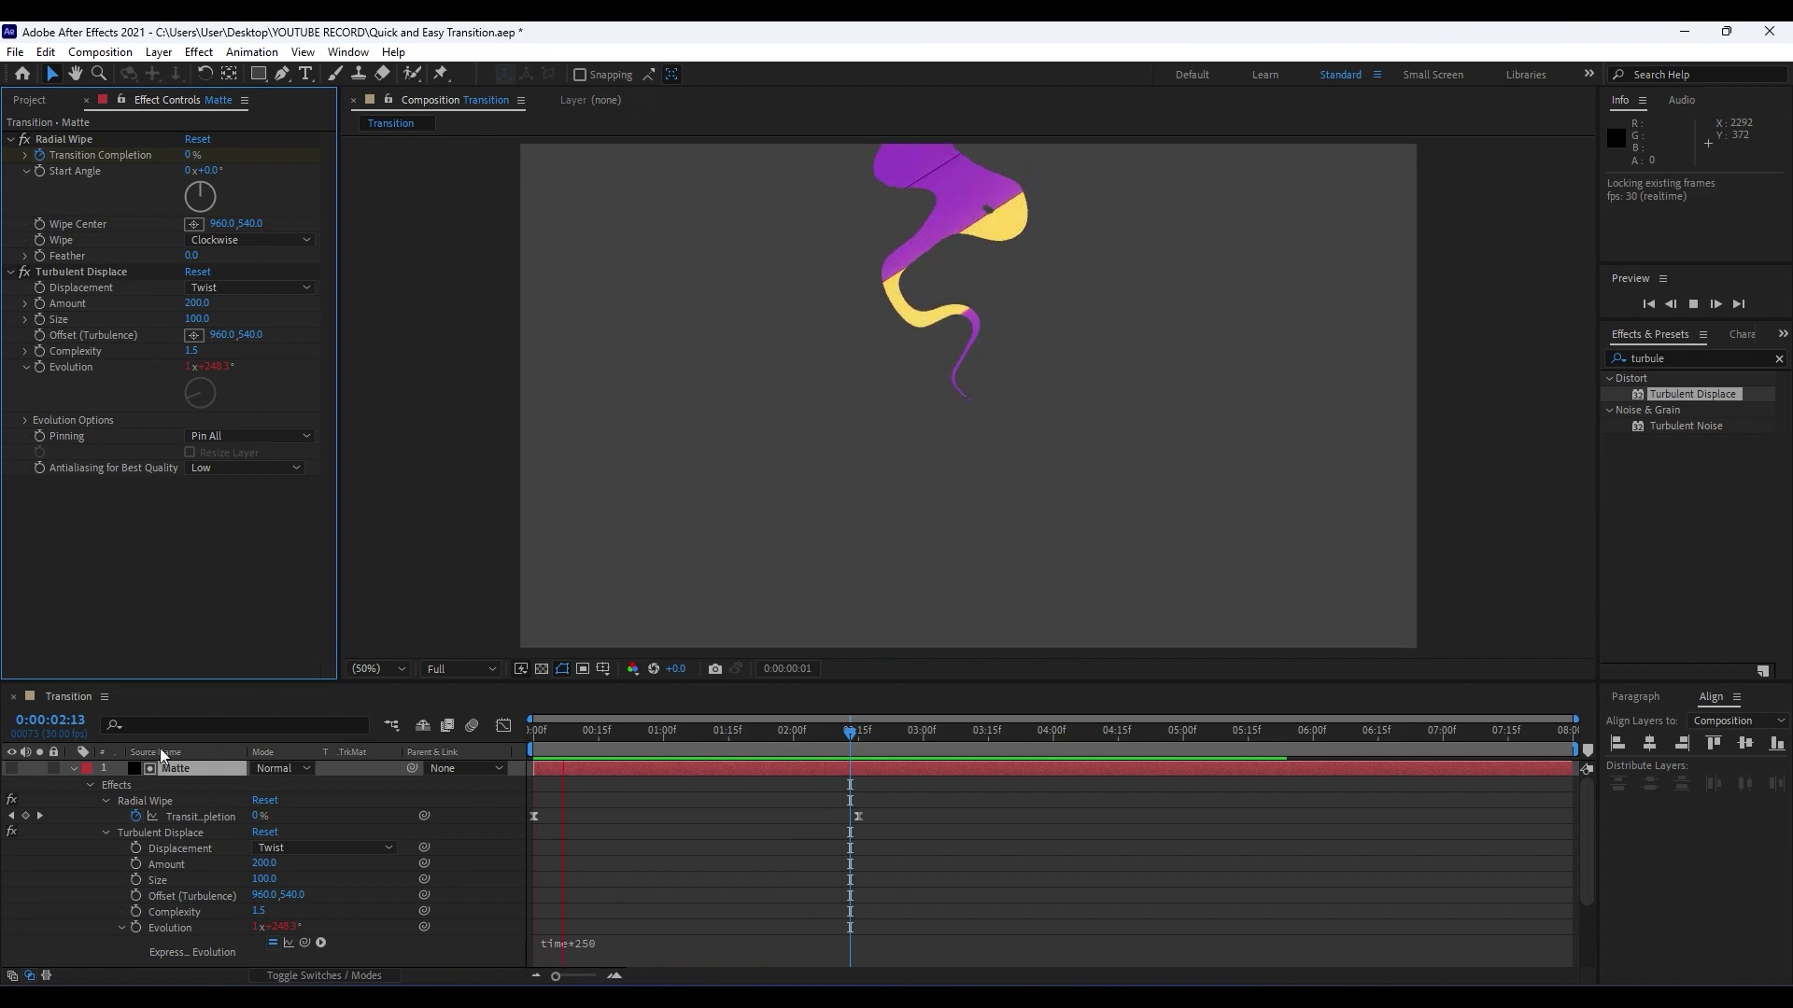
click(74, 768)
click(616, 733)
drag(639, 732, 702, 734)
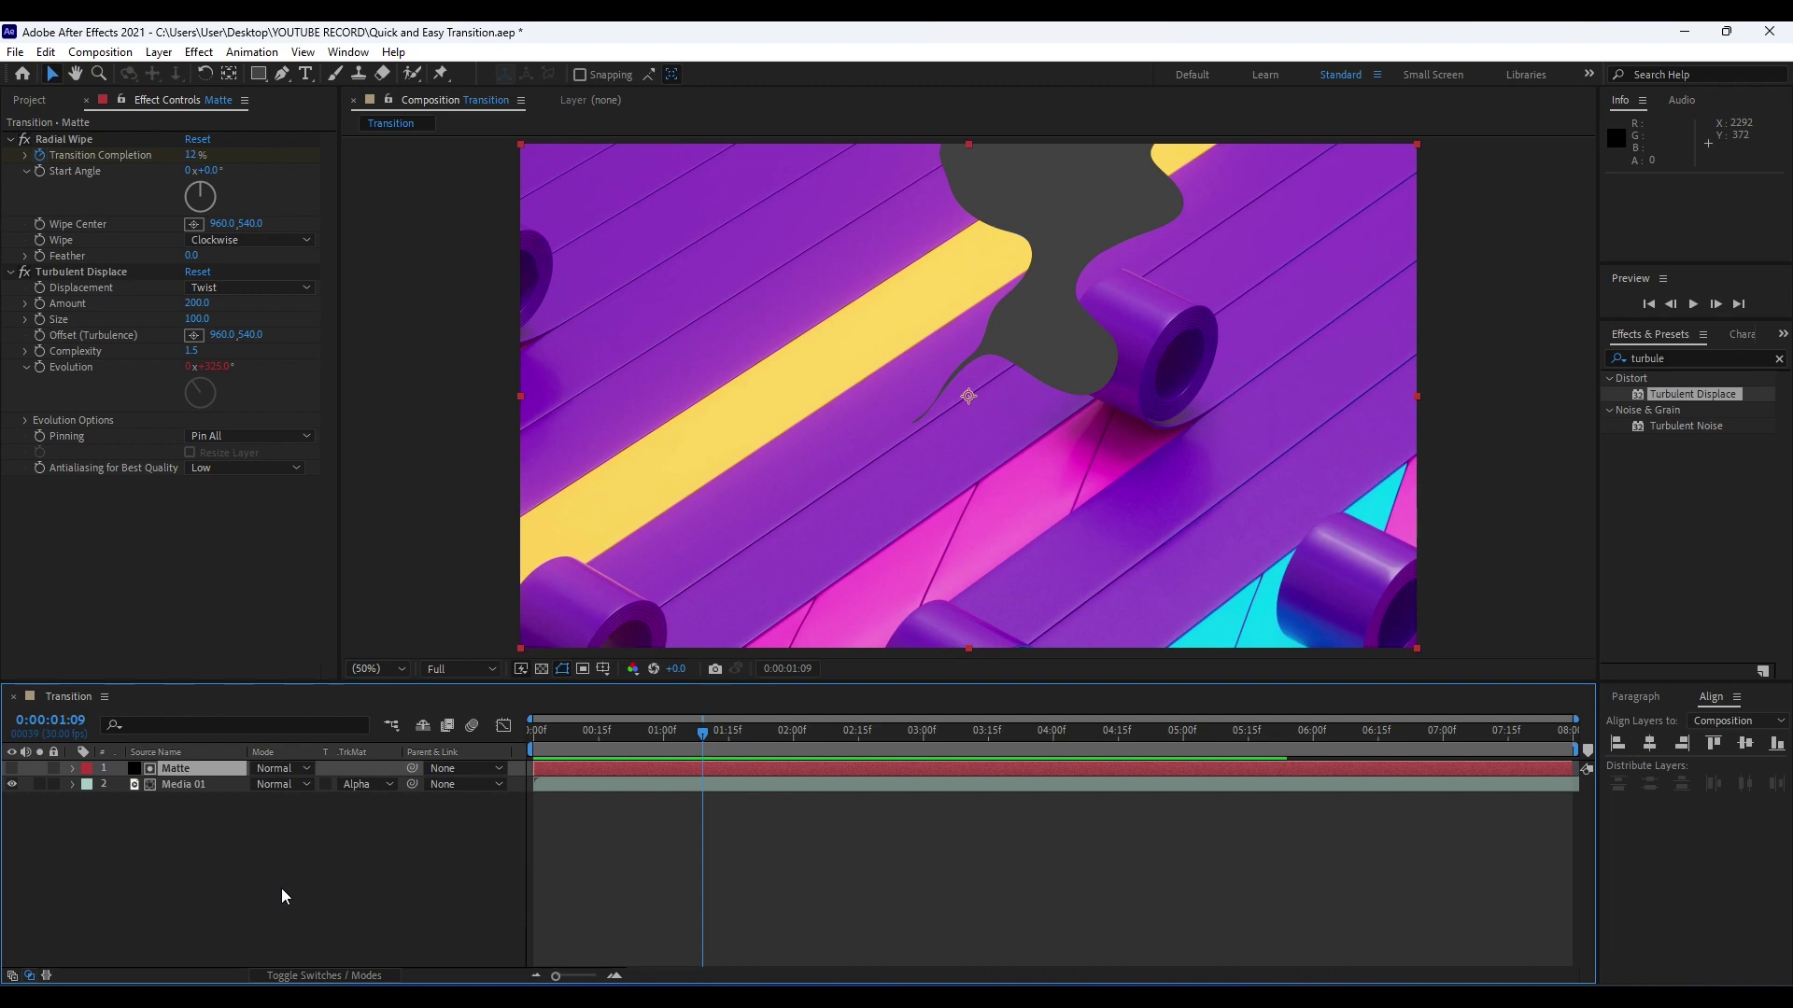
drag(295, 889, 131, 752)
Pre-compose Matte and Media 01 into a nested comp named 'Media + Elements'.
right_click(187, 782)
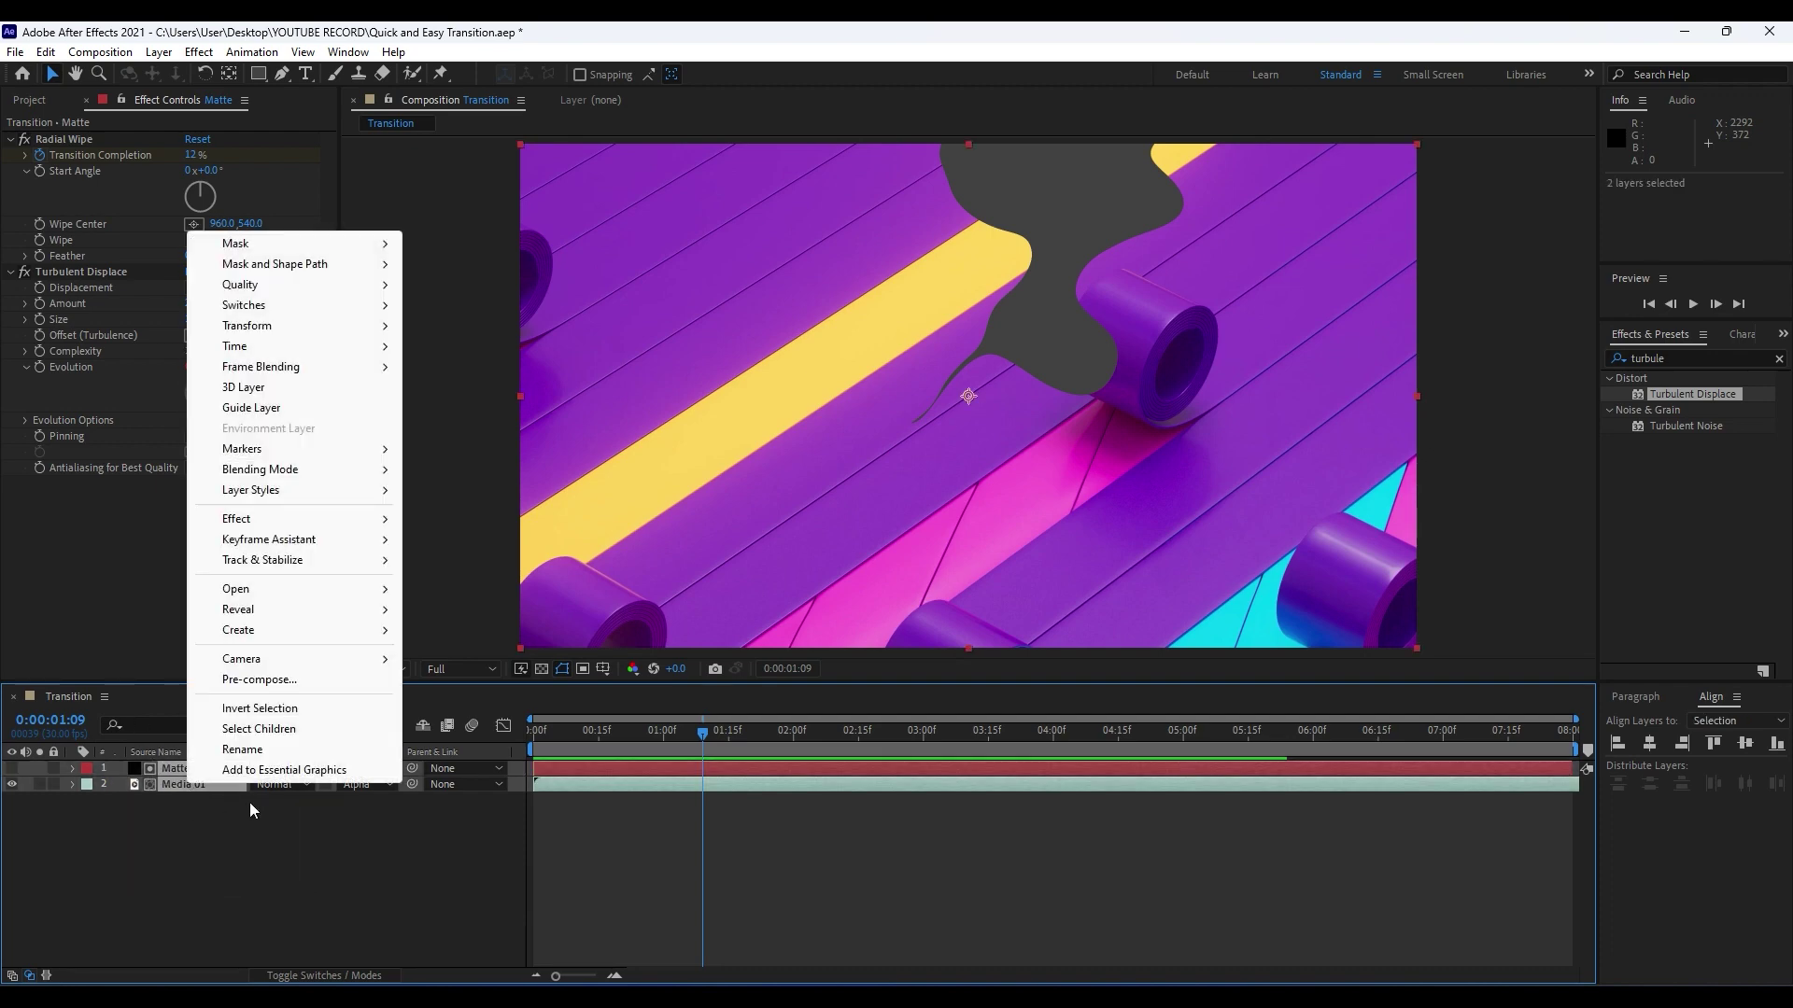
click(280, 681)
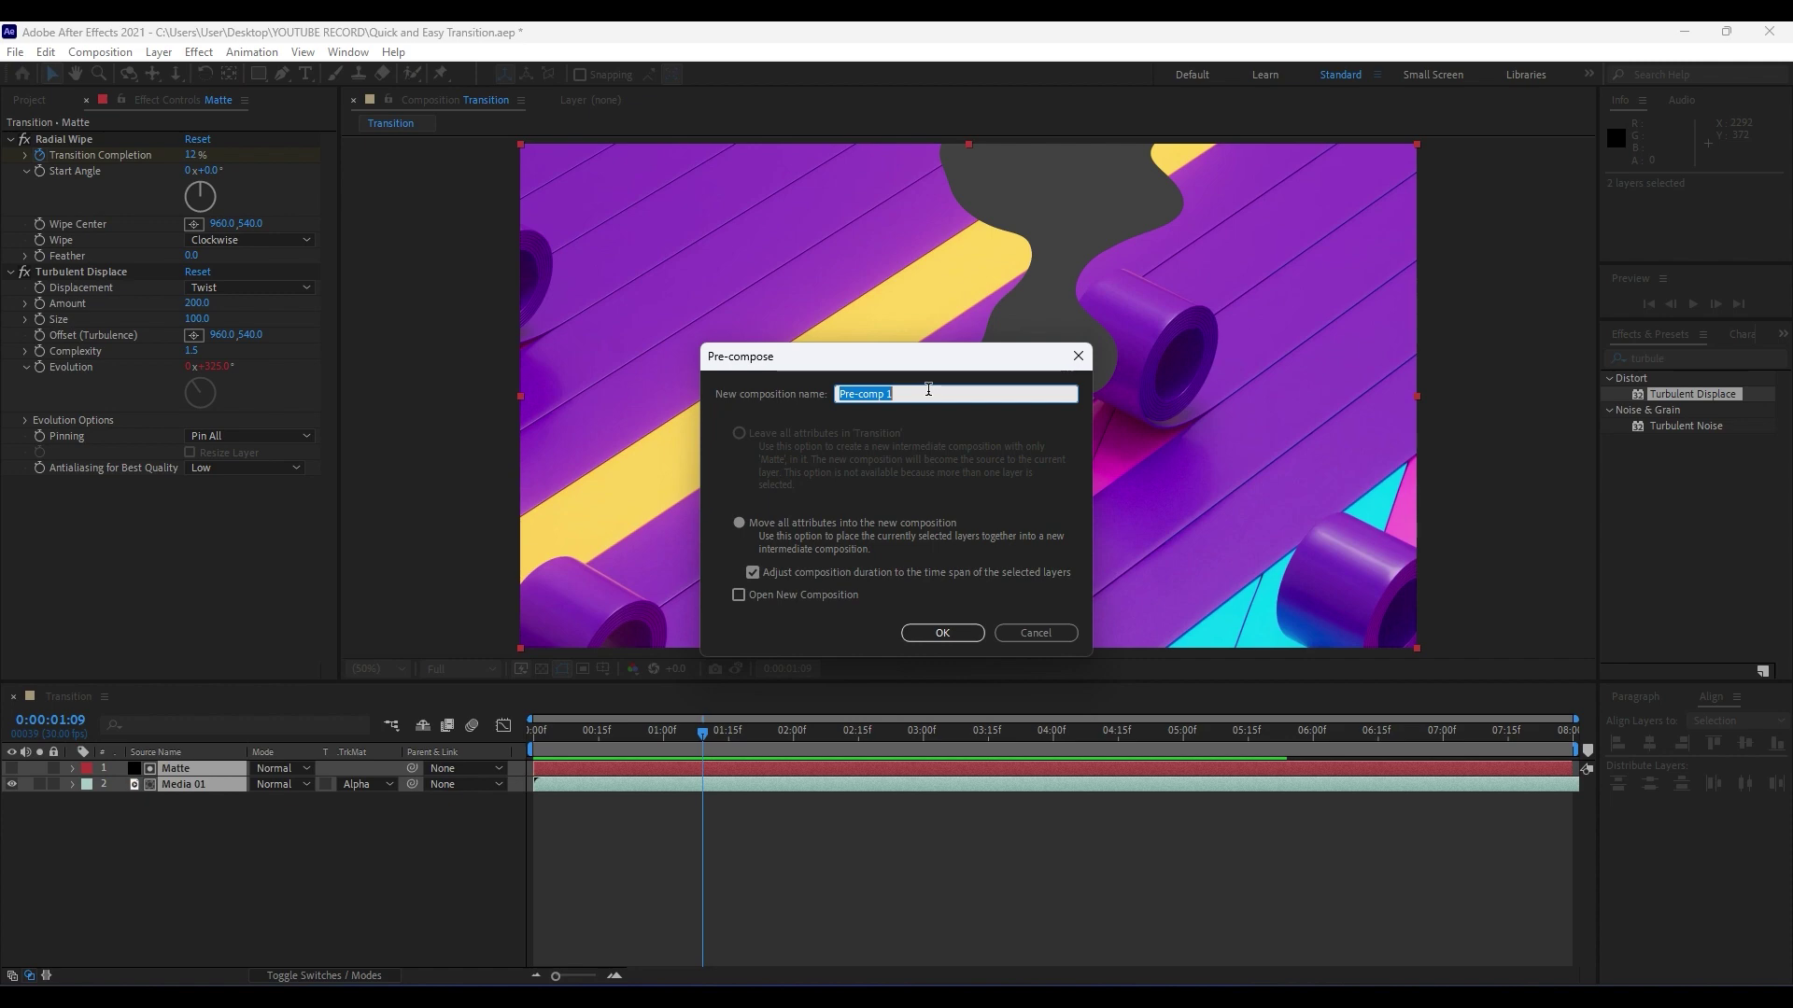
text(Media + Elementz)
key(Return)
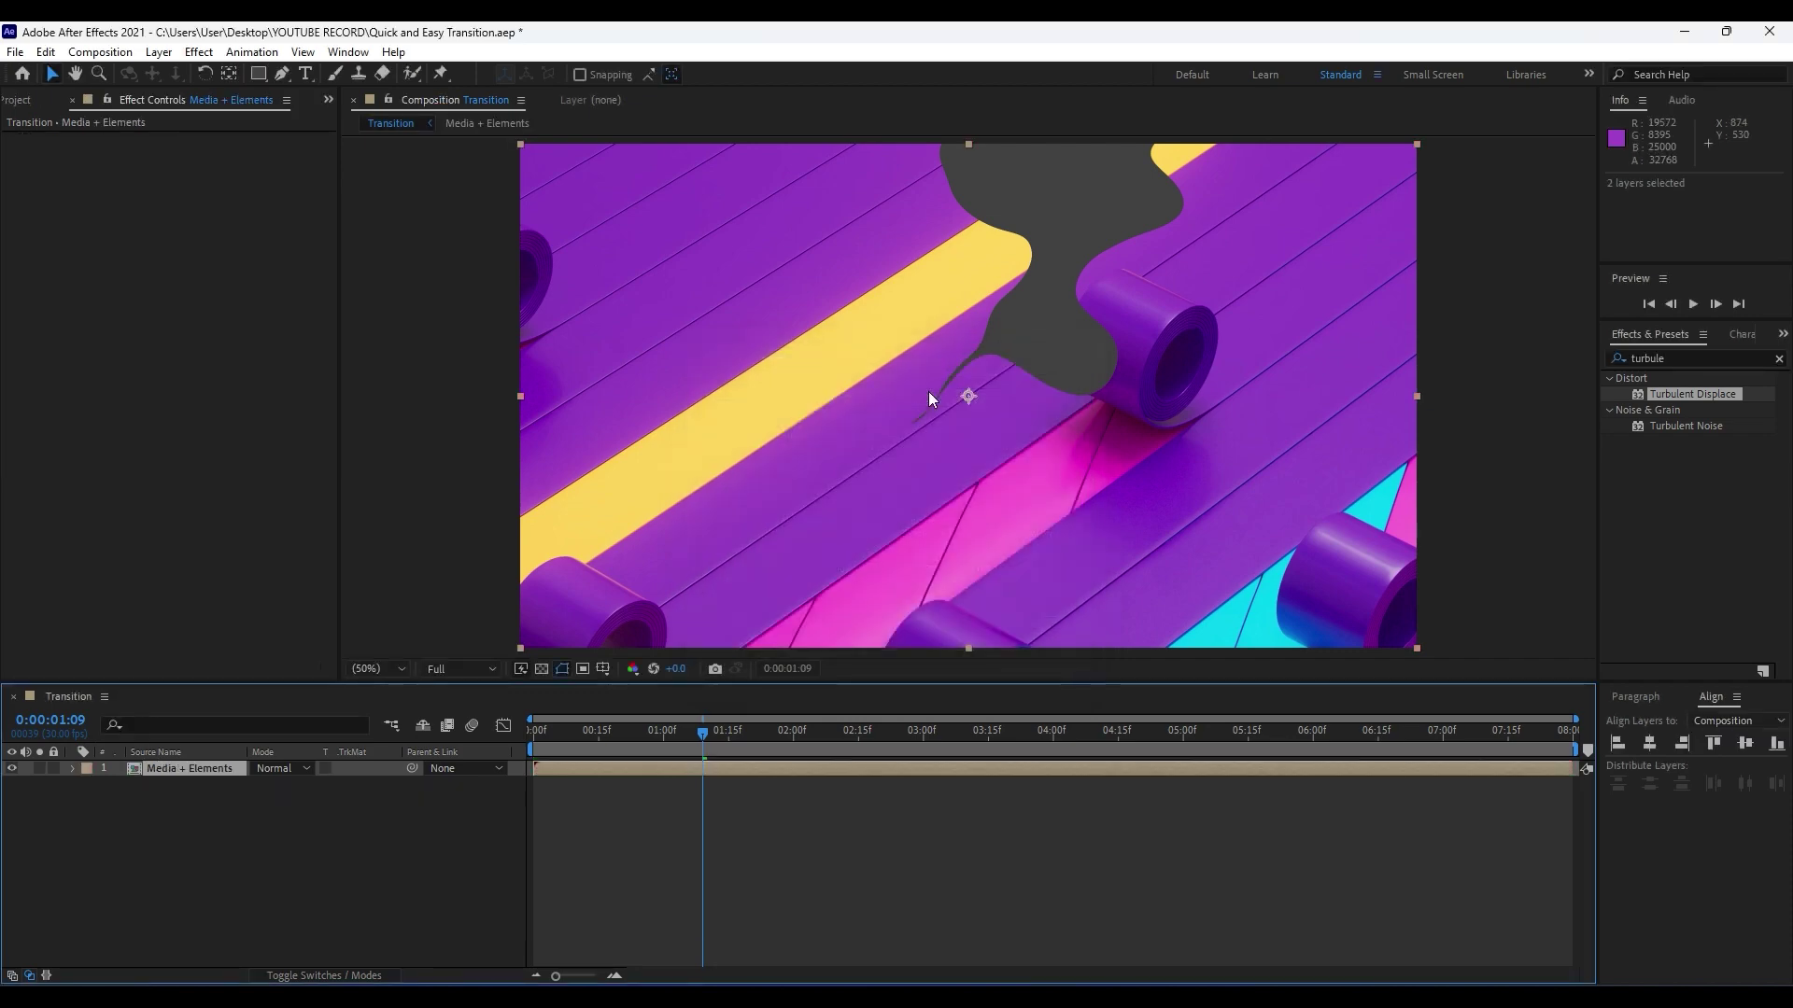
click(300, 853)
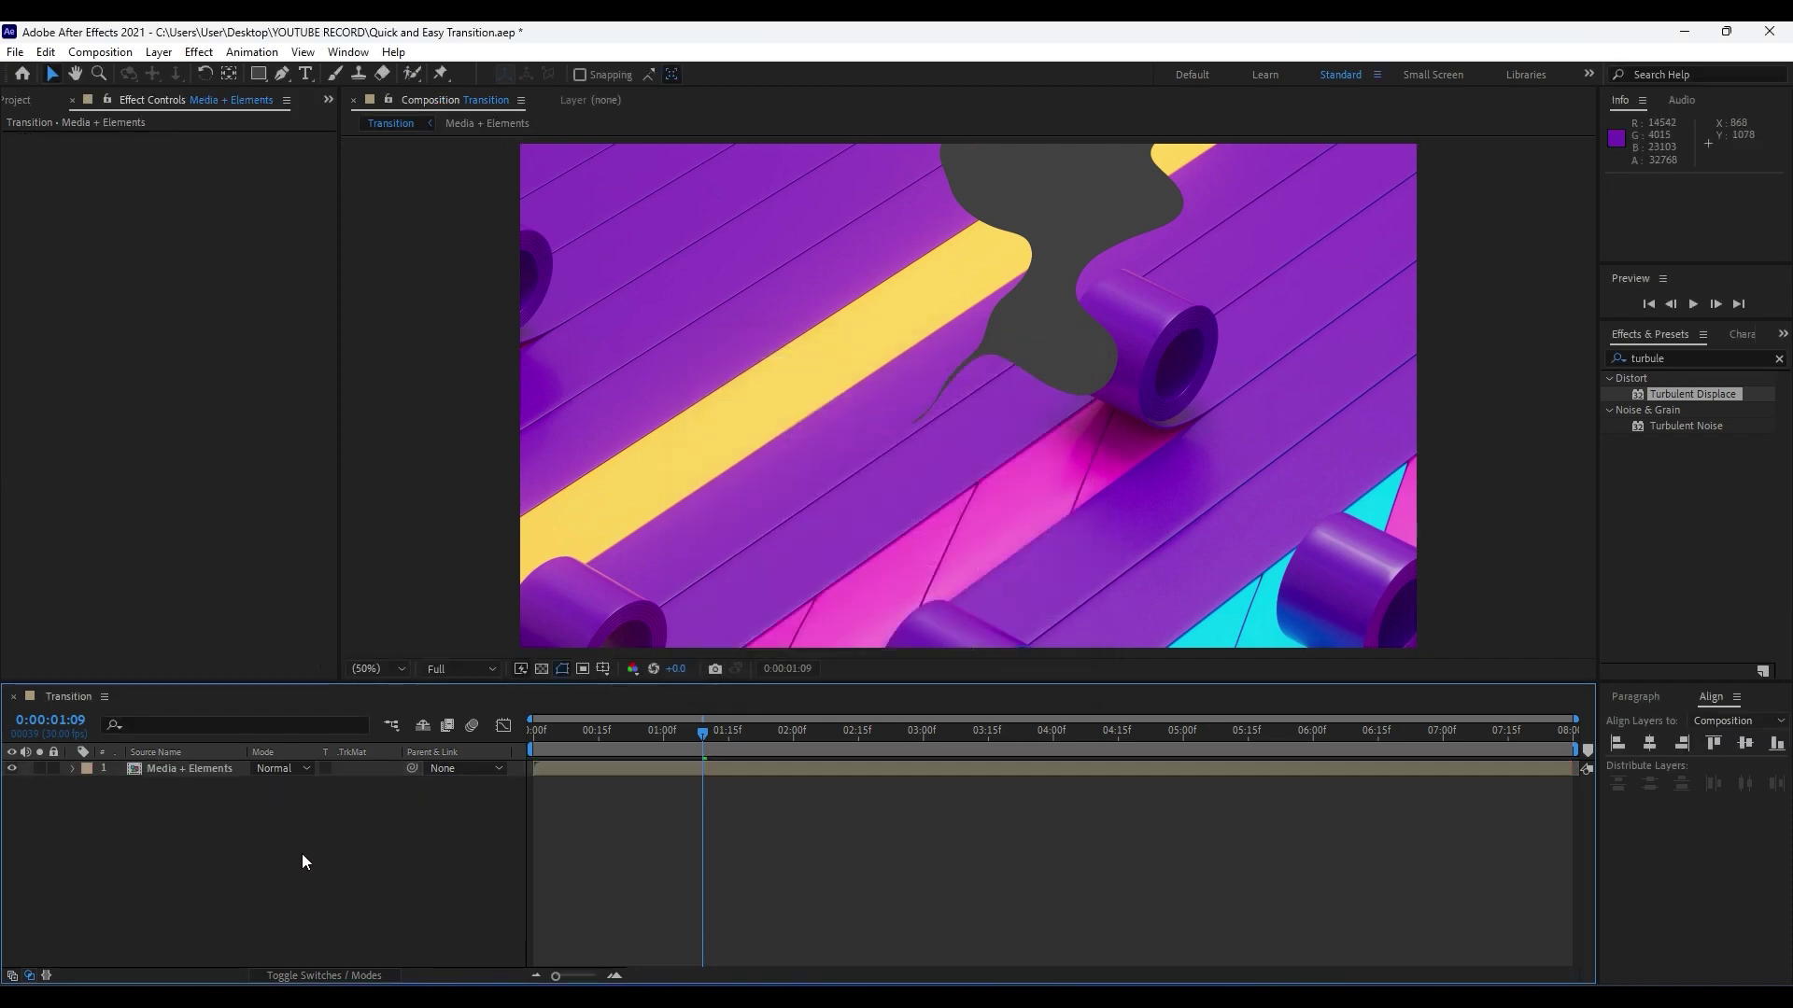
Duplicate the Media + Elements layer with Ctrl+D.
click(176, 770)
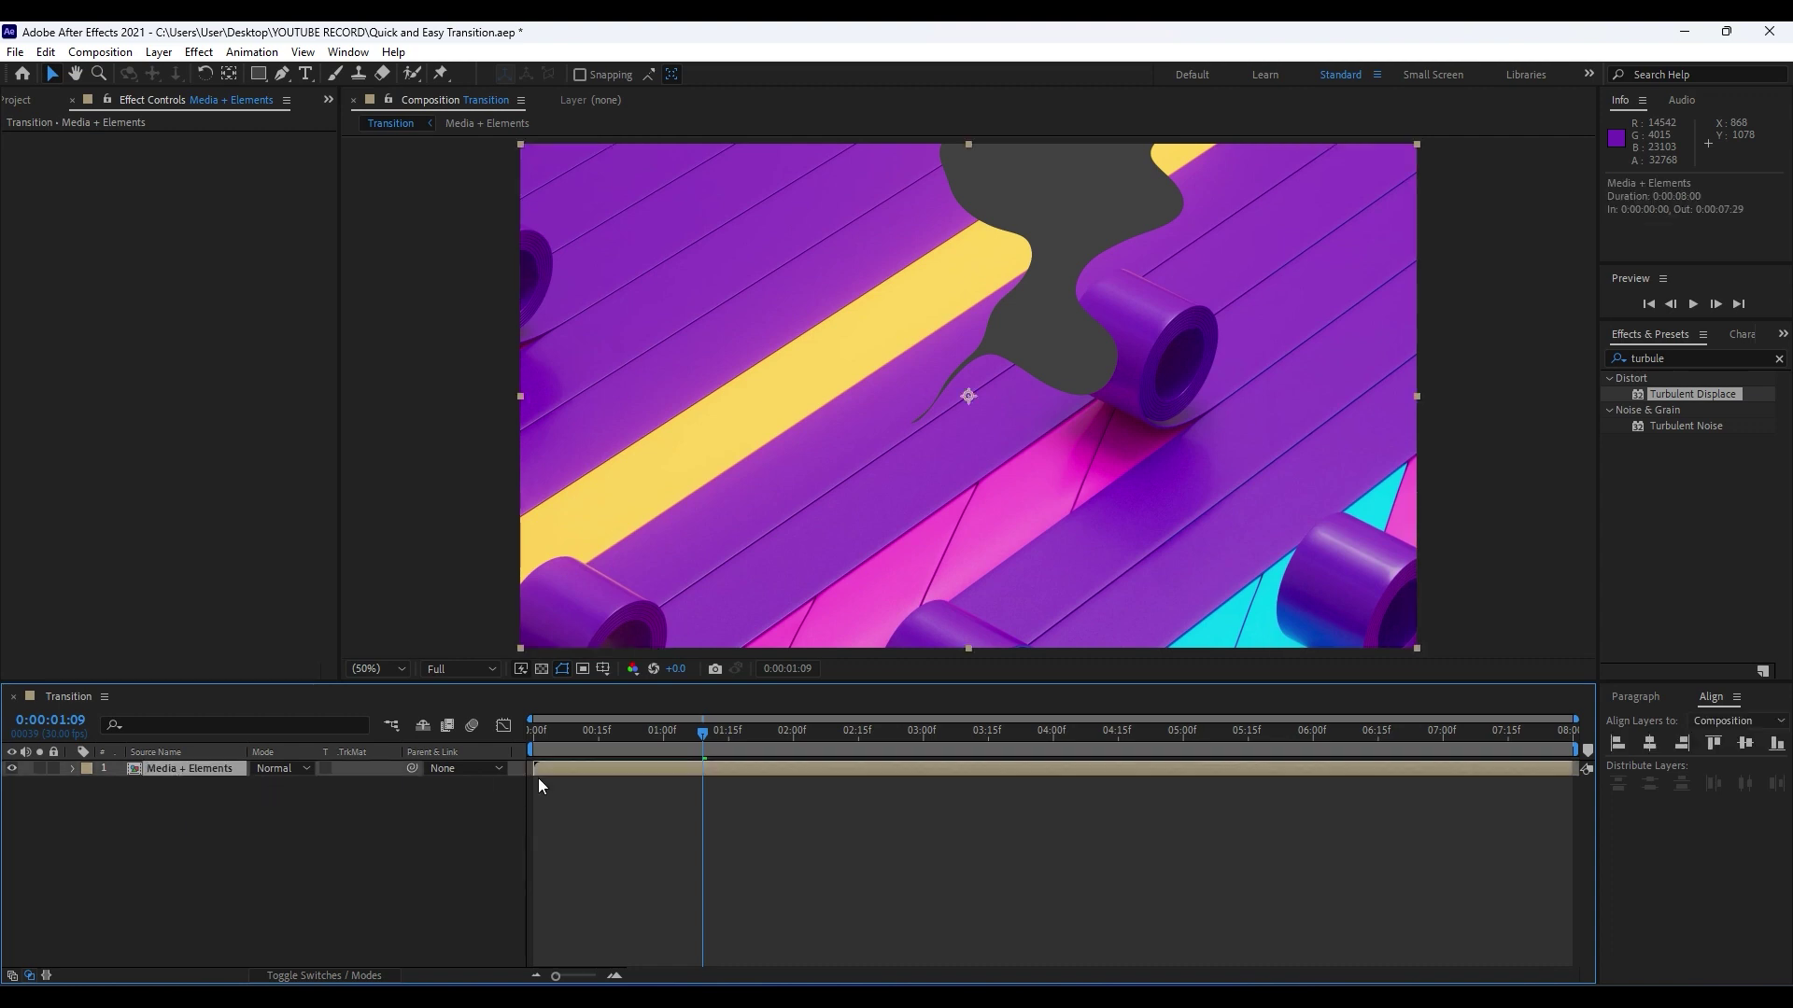
key(ctrl+d)
drag(556, 975, 553, 976)
Apply the Tritone effect to the lower Media + Elements copy.
click(1683, 358)
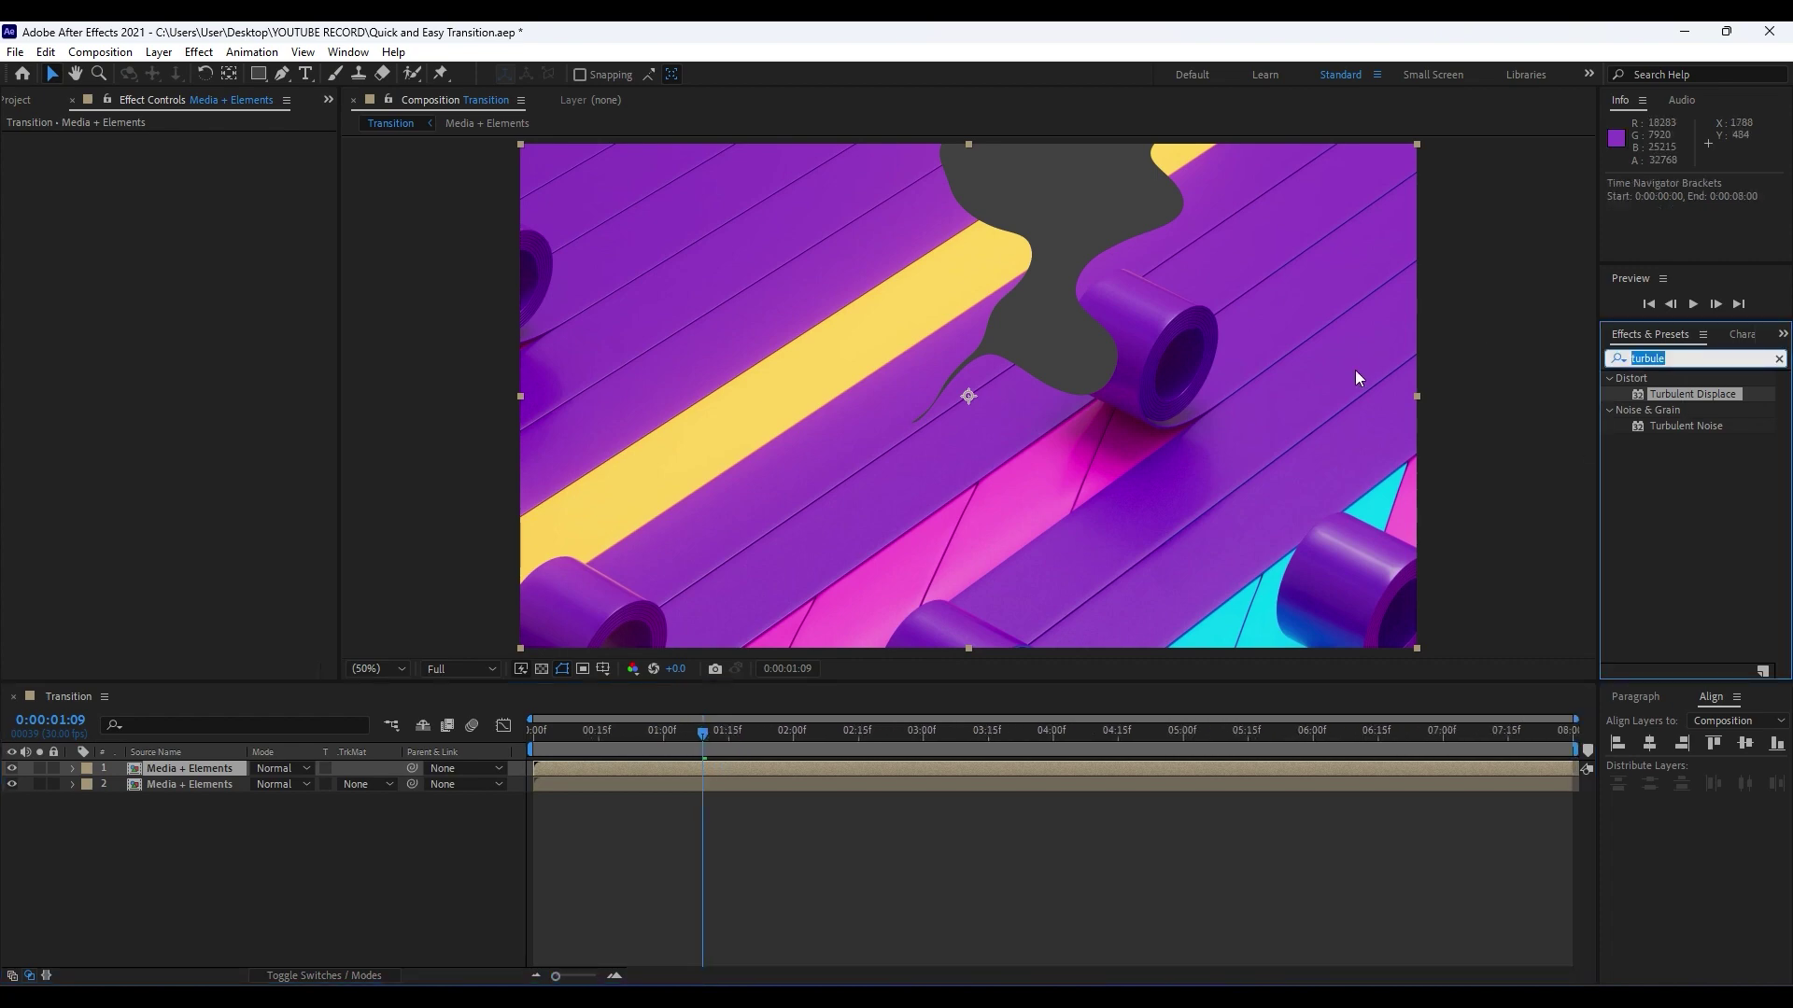
text(trit)
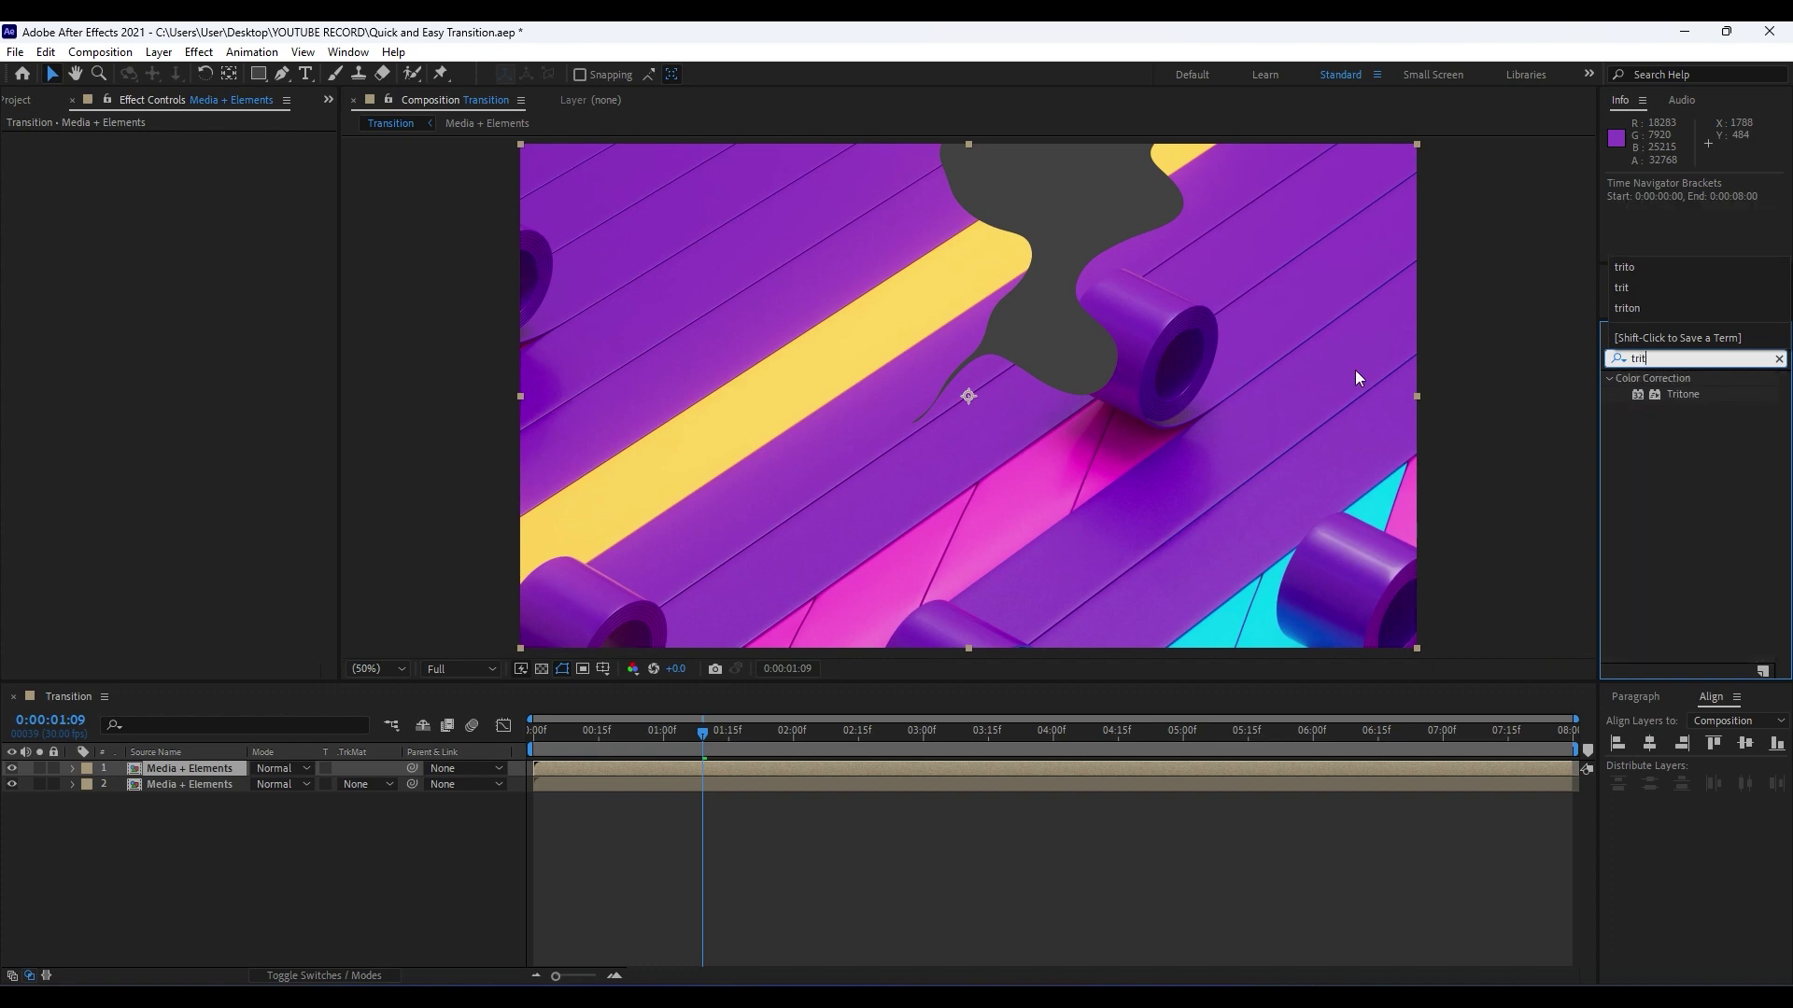
drag(1672, 395, 198, 787)
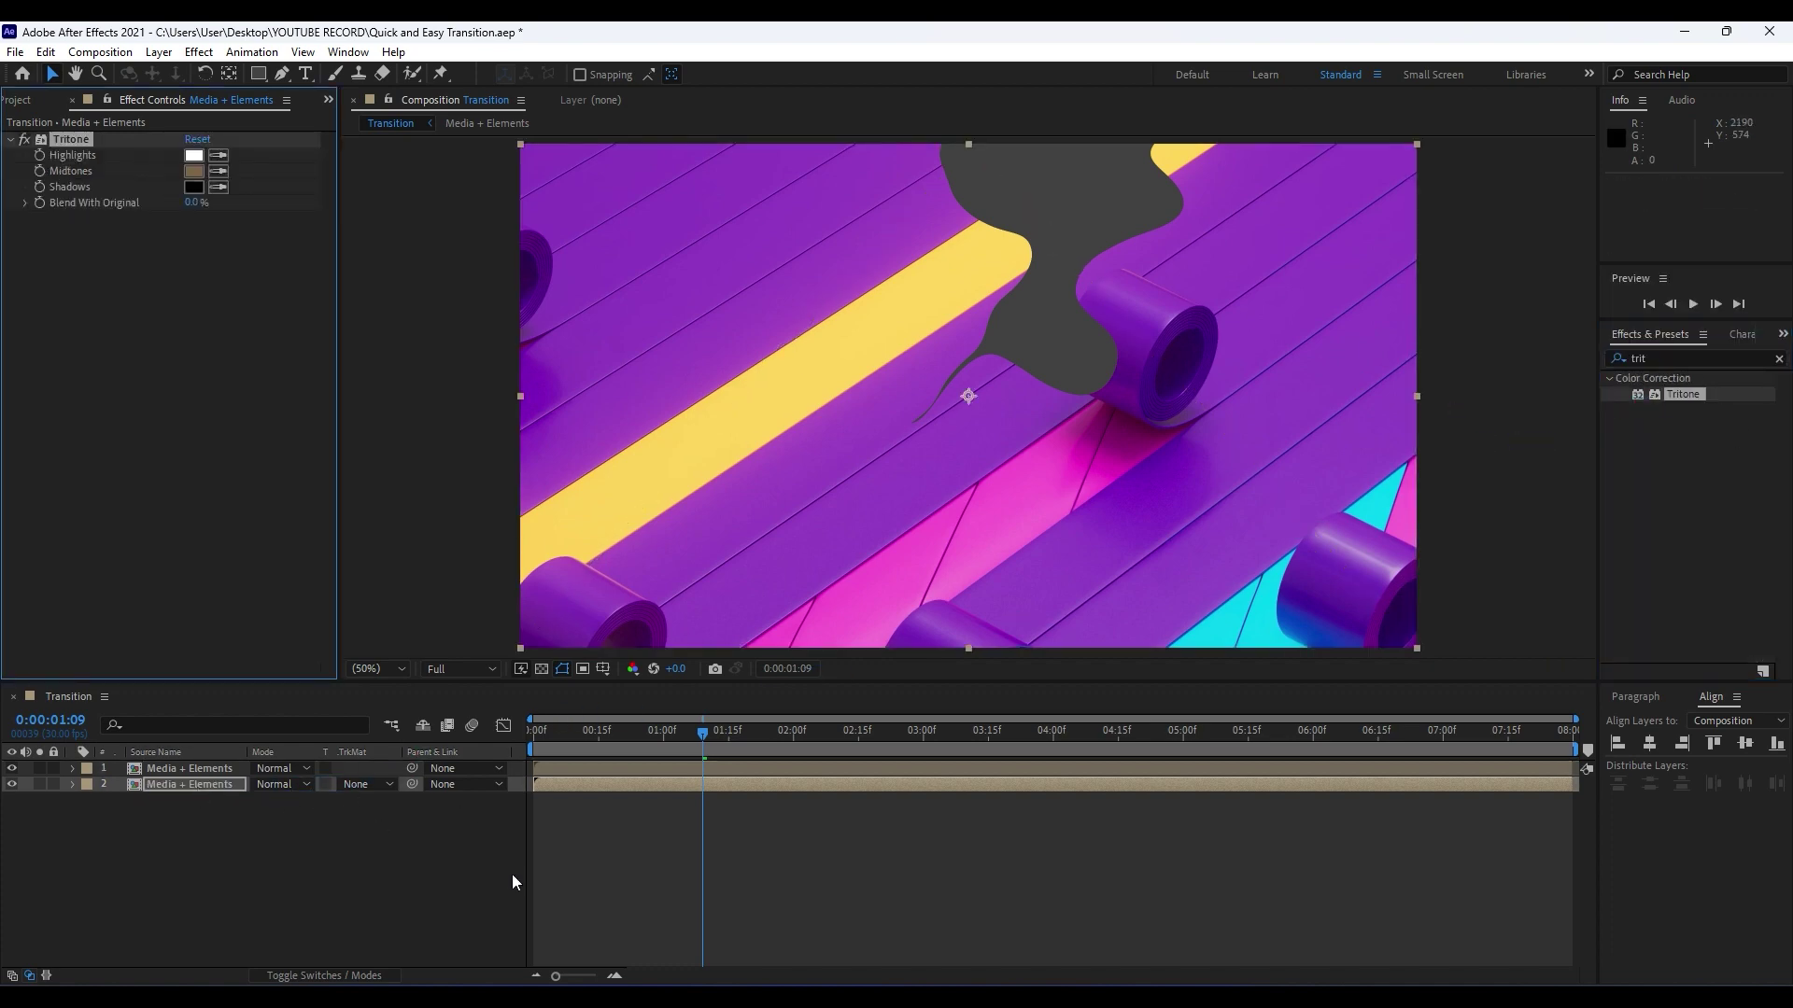
Offset the top Media + Elements copy to start two frames later.
drag(556, 975, 592, 980)
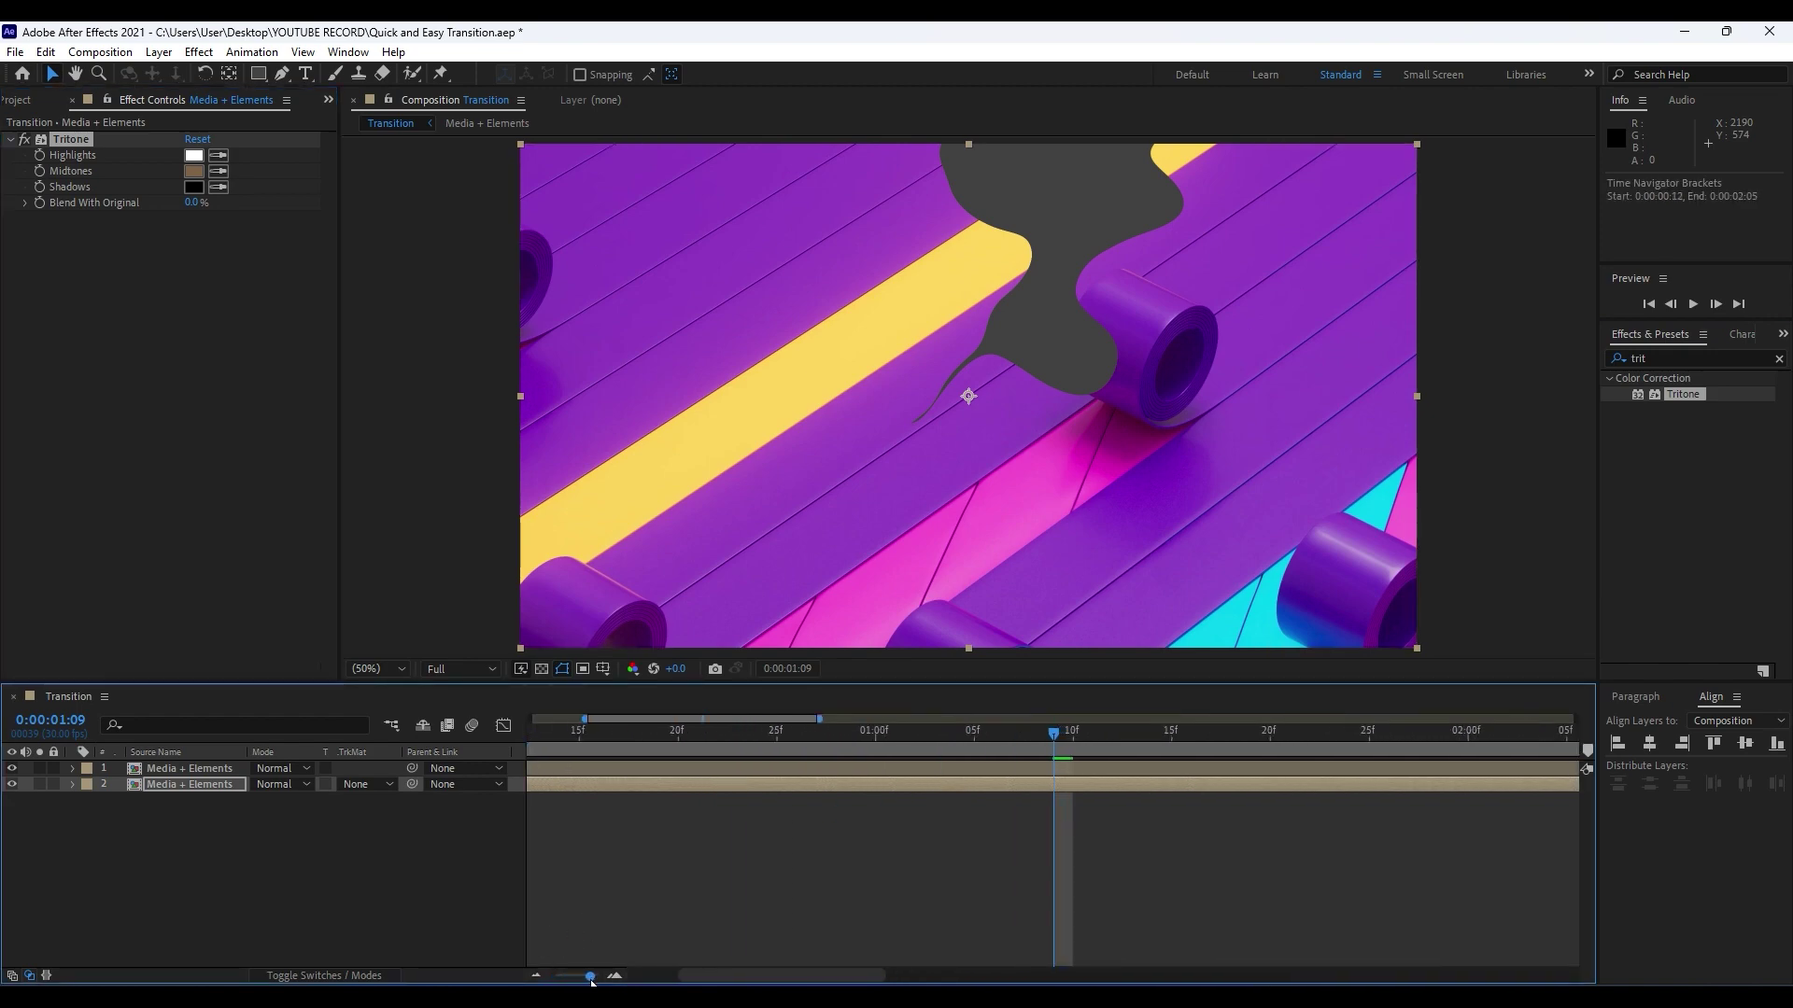
drag(771, 984, 722, 982)
drag(559, 776, 599, 777)
Set the lower copy's Tritone midtones to purple 6F00BD and preview up to frame 20.
click(201, 784)
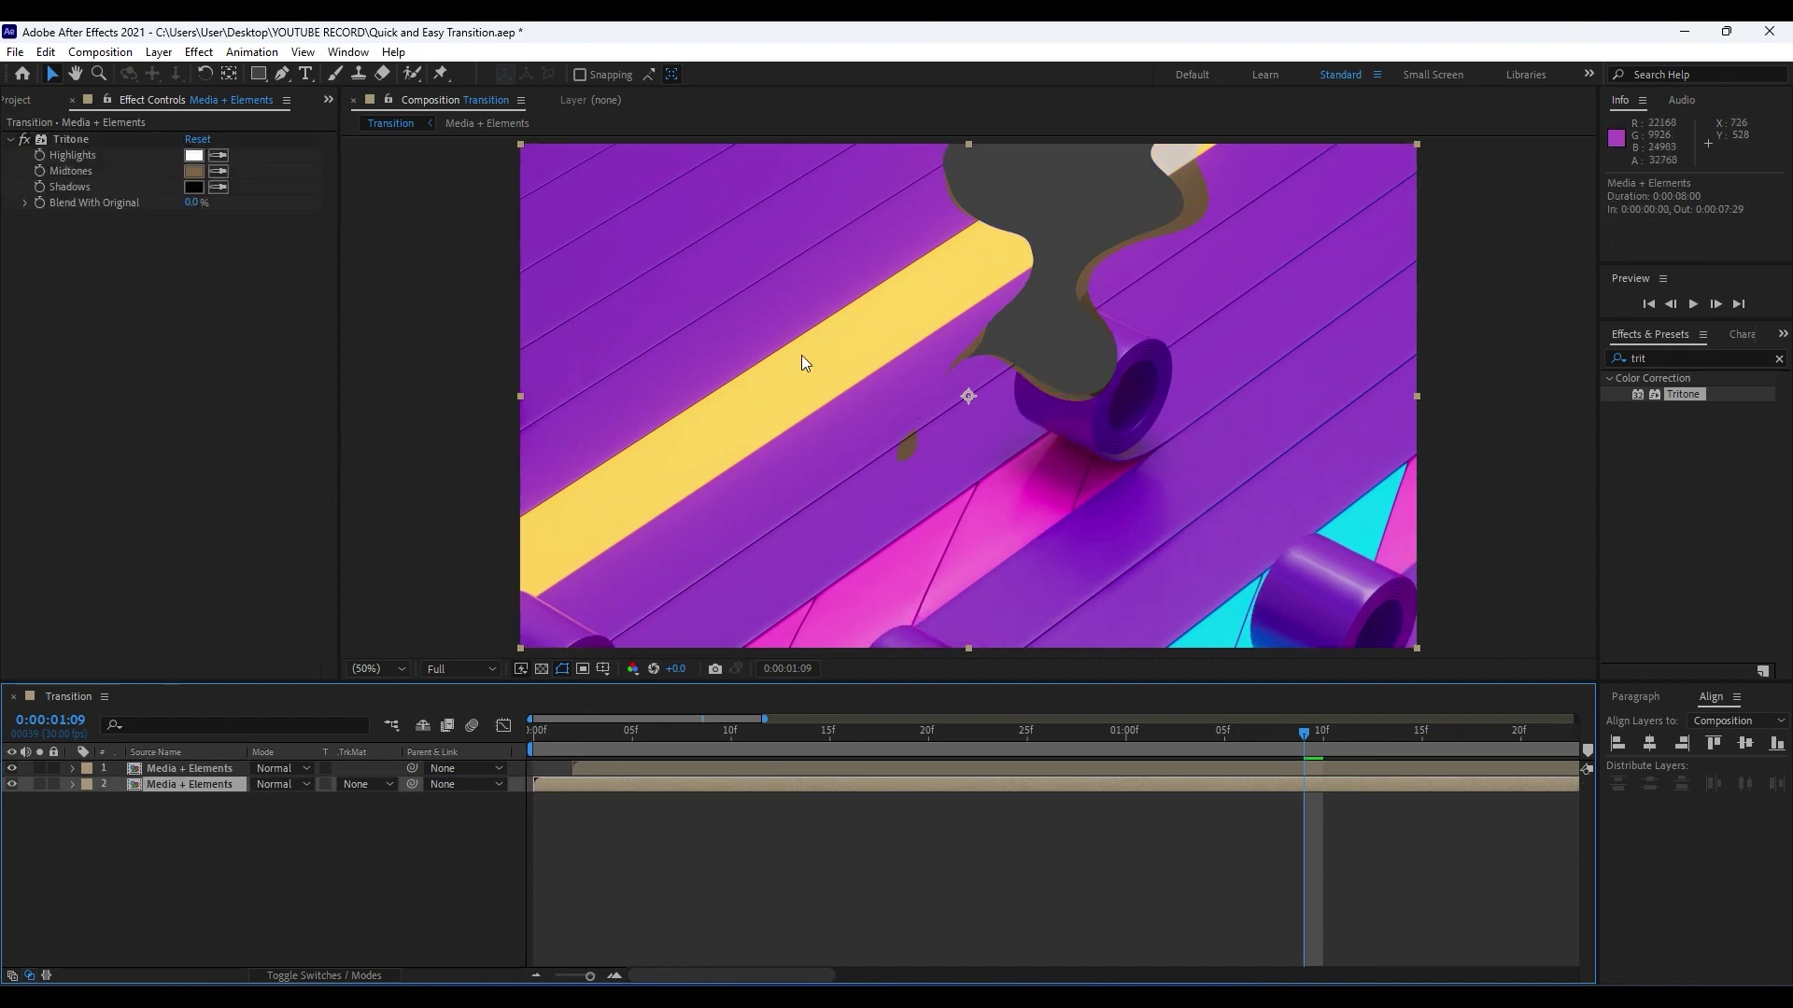
click(193, 171)
click(971, 786)
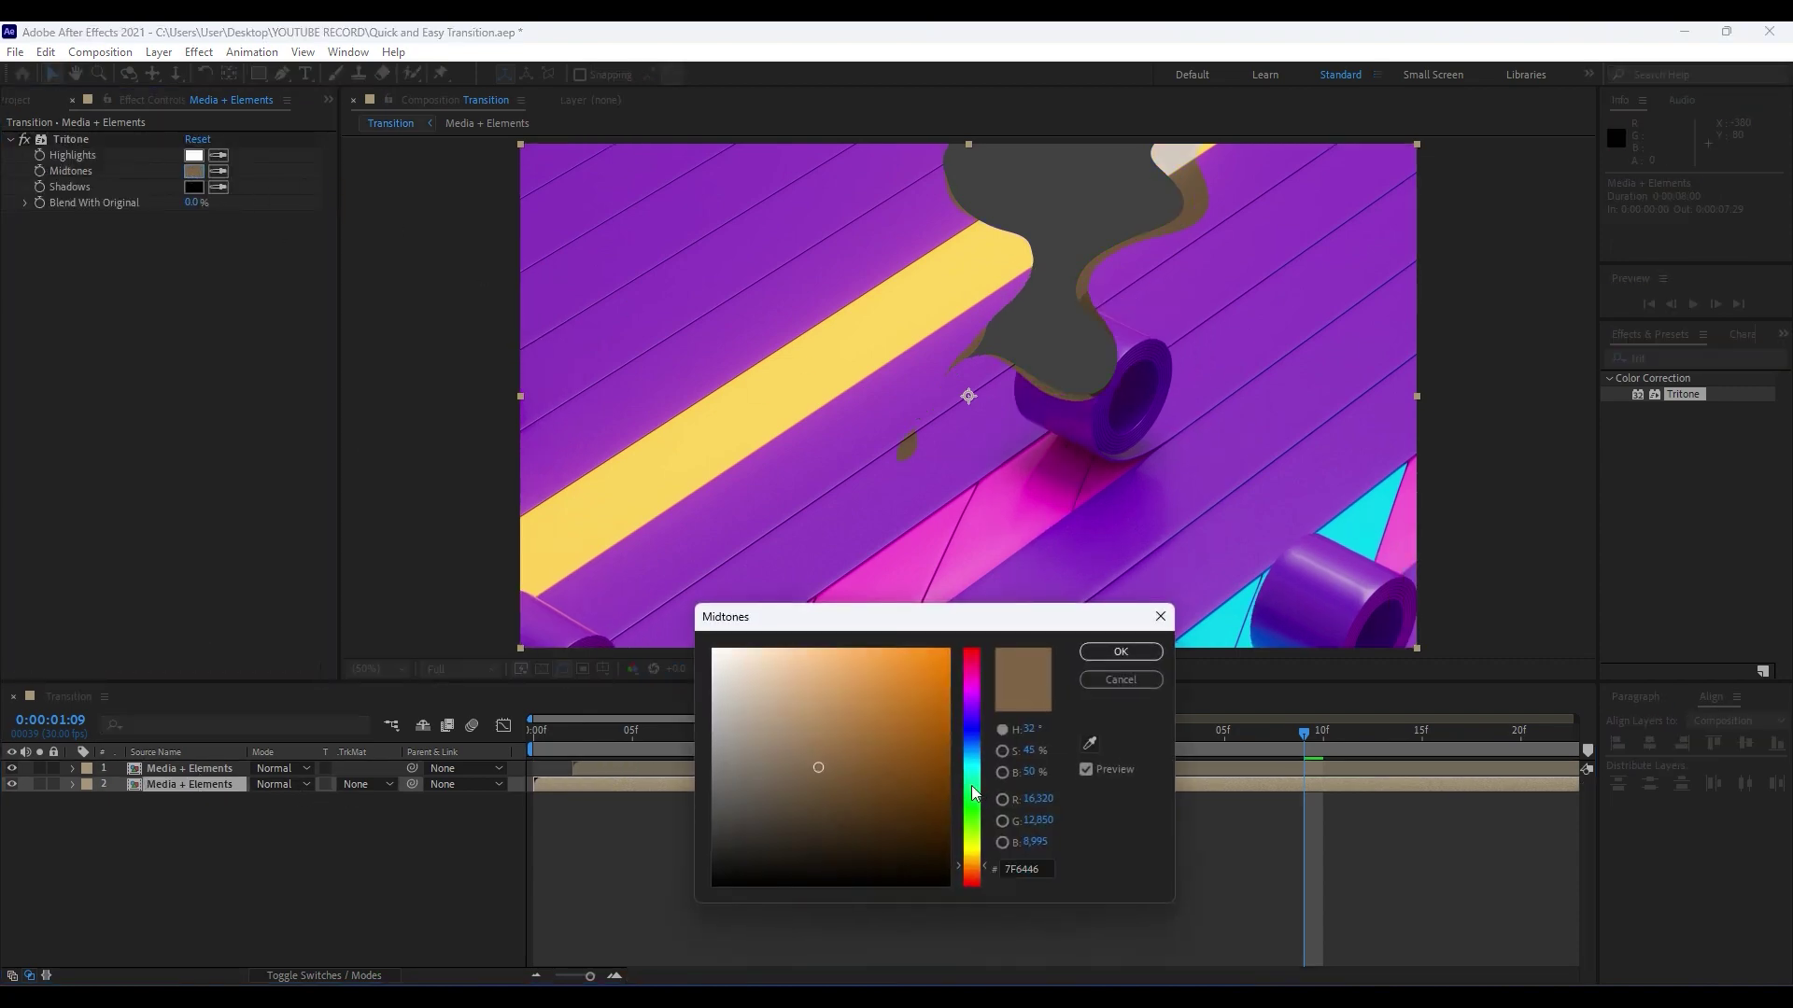
drag(975, 791, 954, 686)
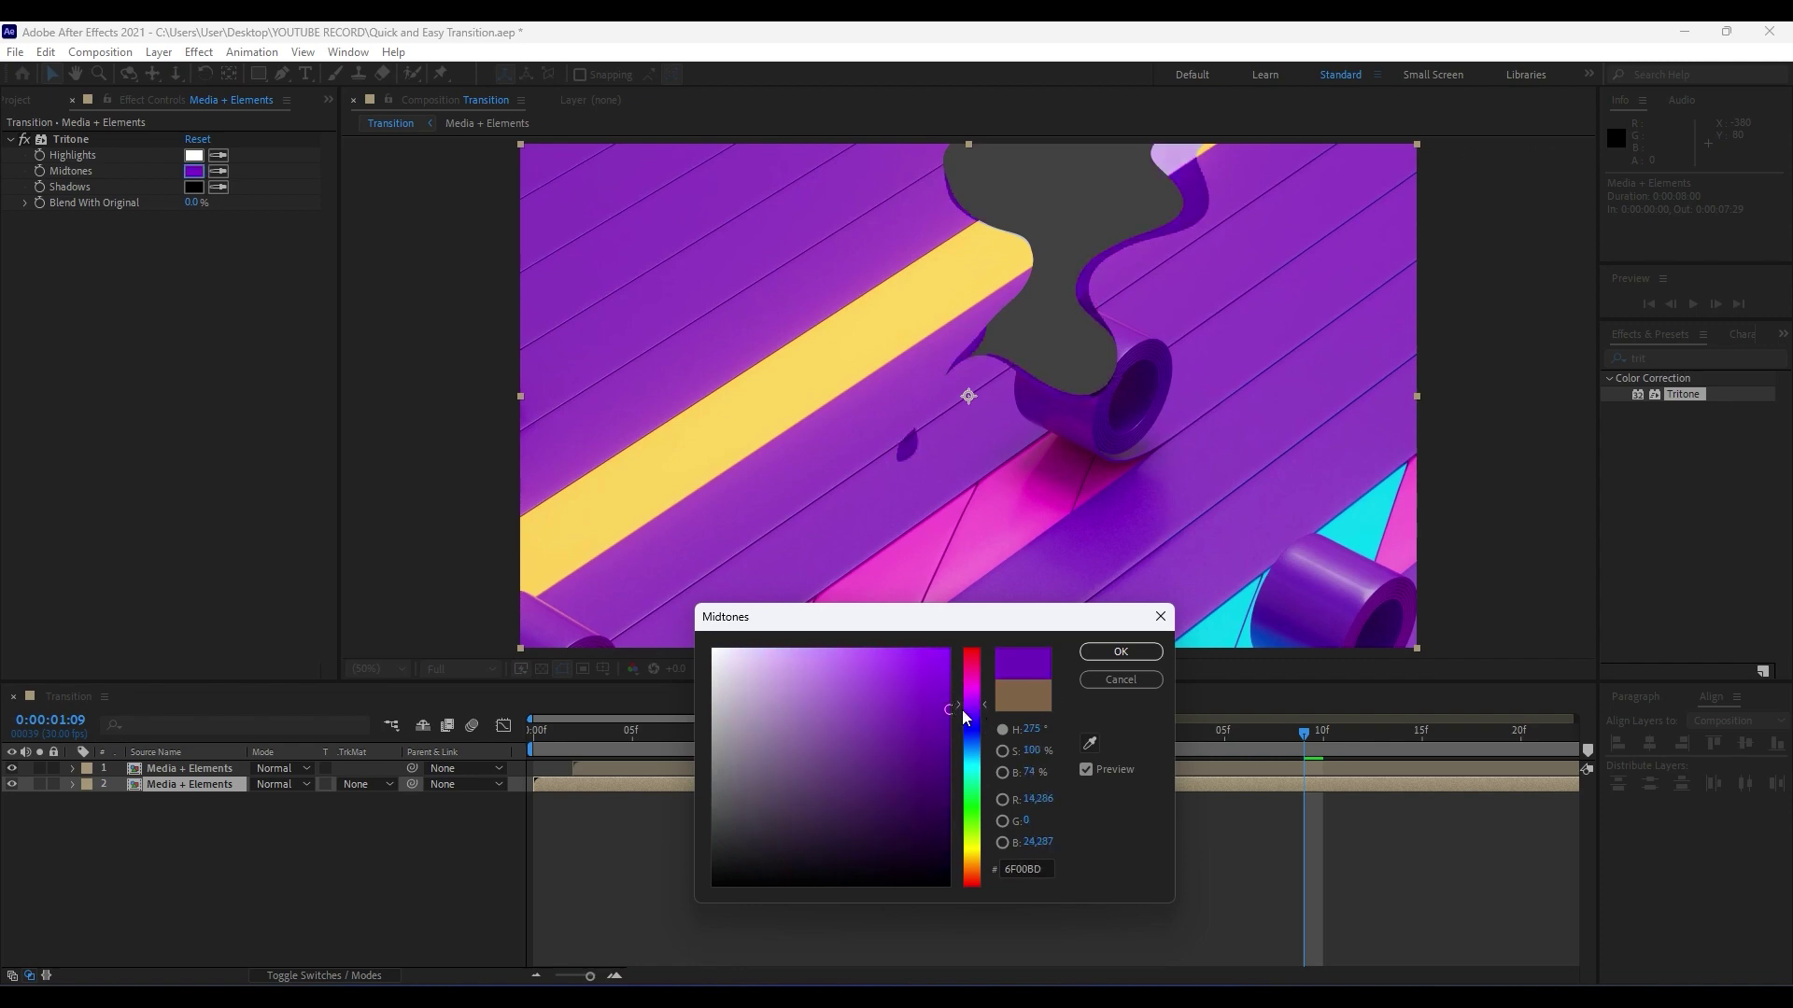
click(1123, 651)
key(space)
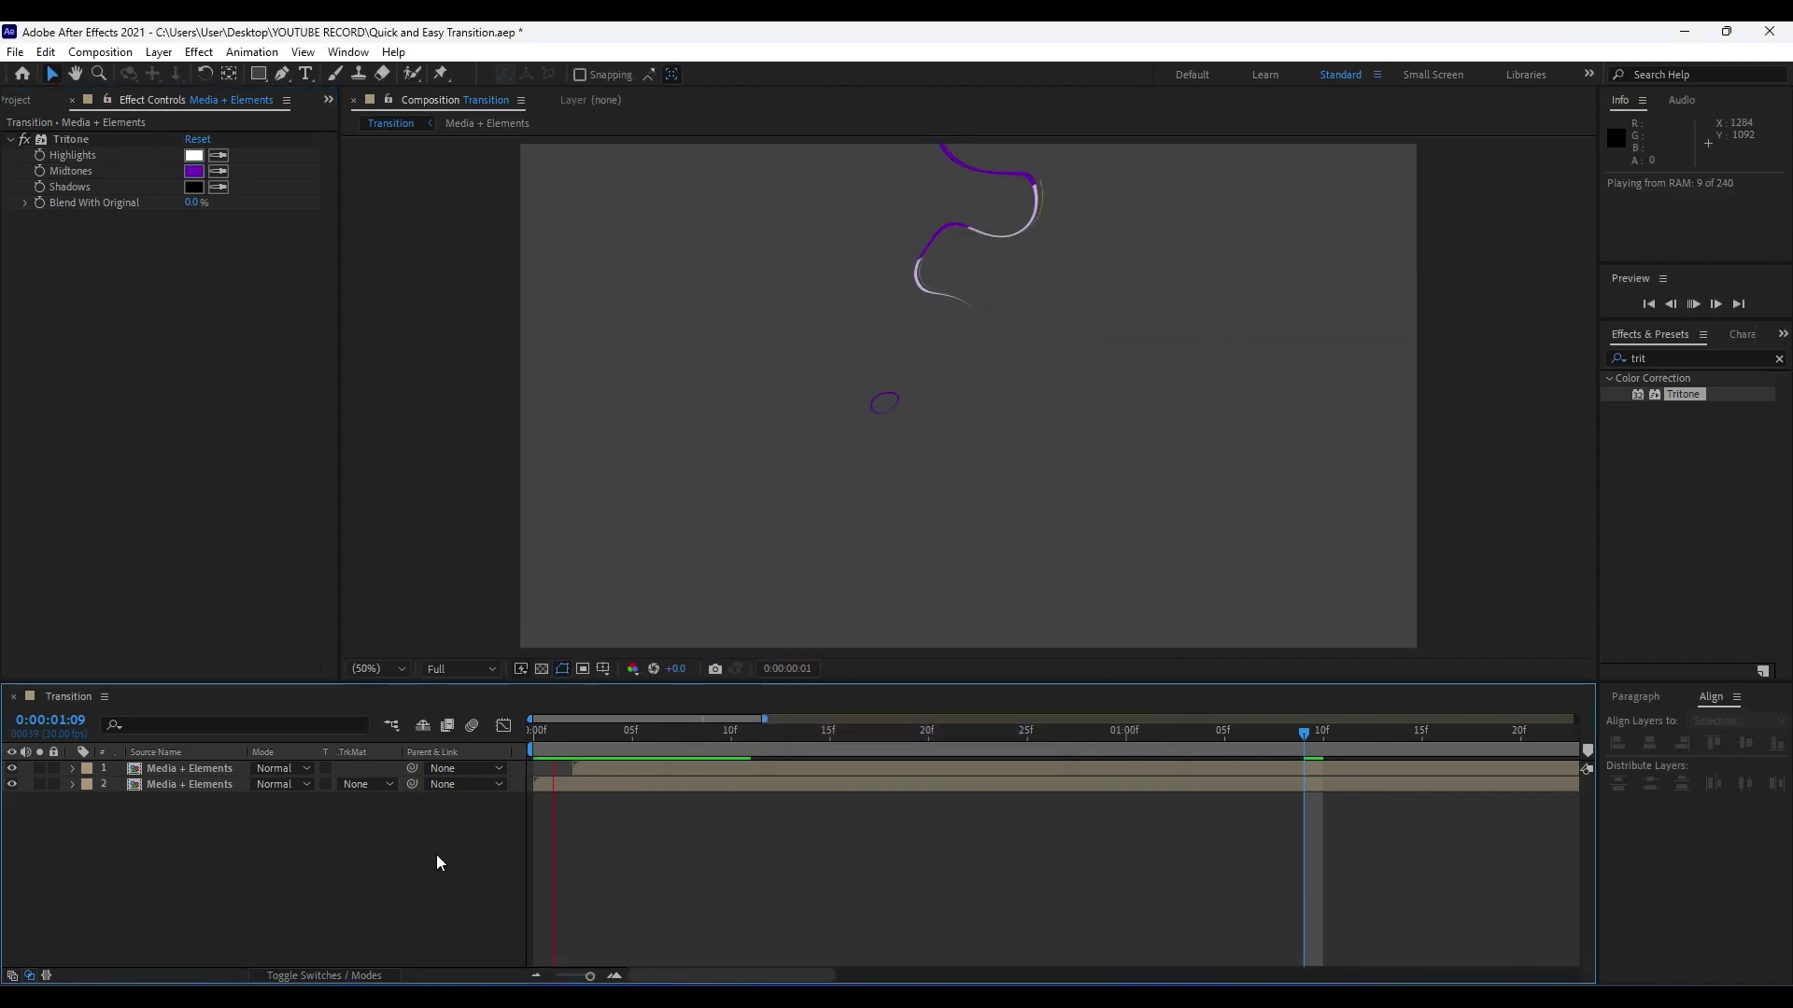
drag(627, 735, 928, 733)
Copy the Tritone effect from the second layer and select the top layer.
click(209, 784)
click(82, 142)
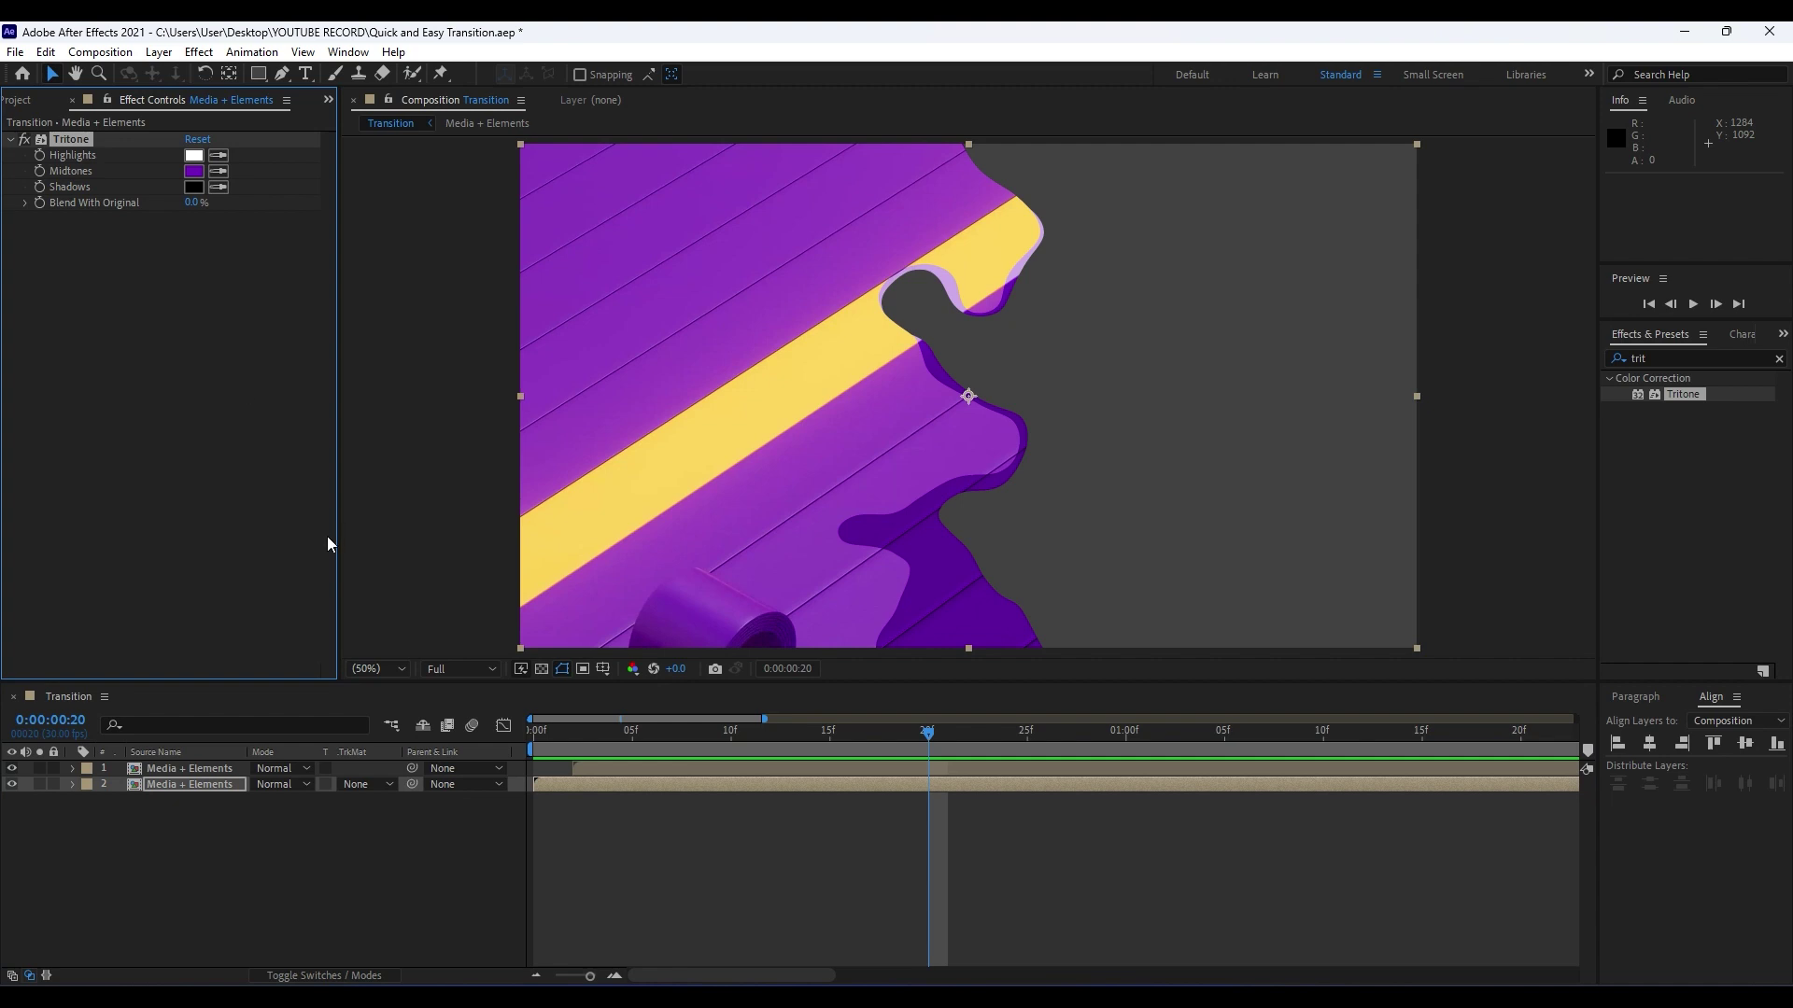
click(190, 770)
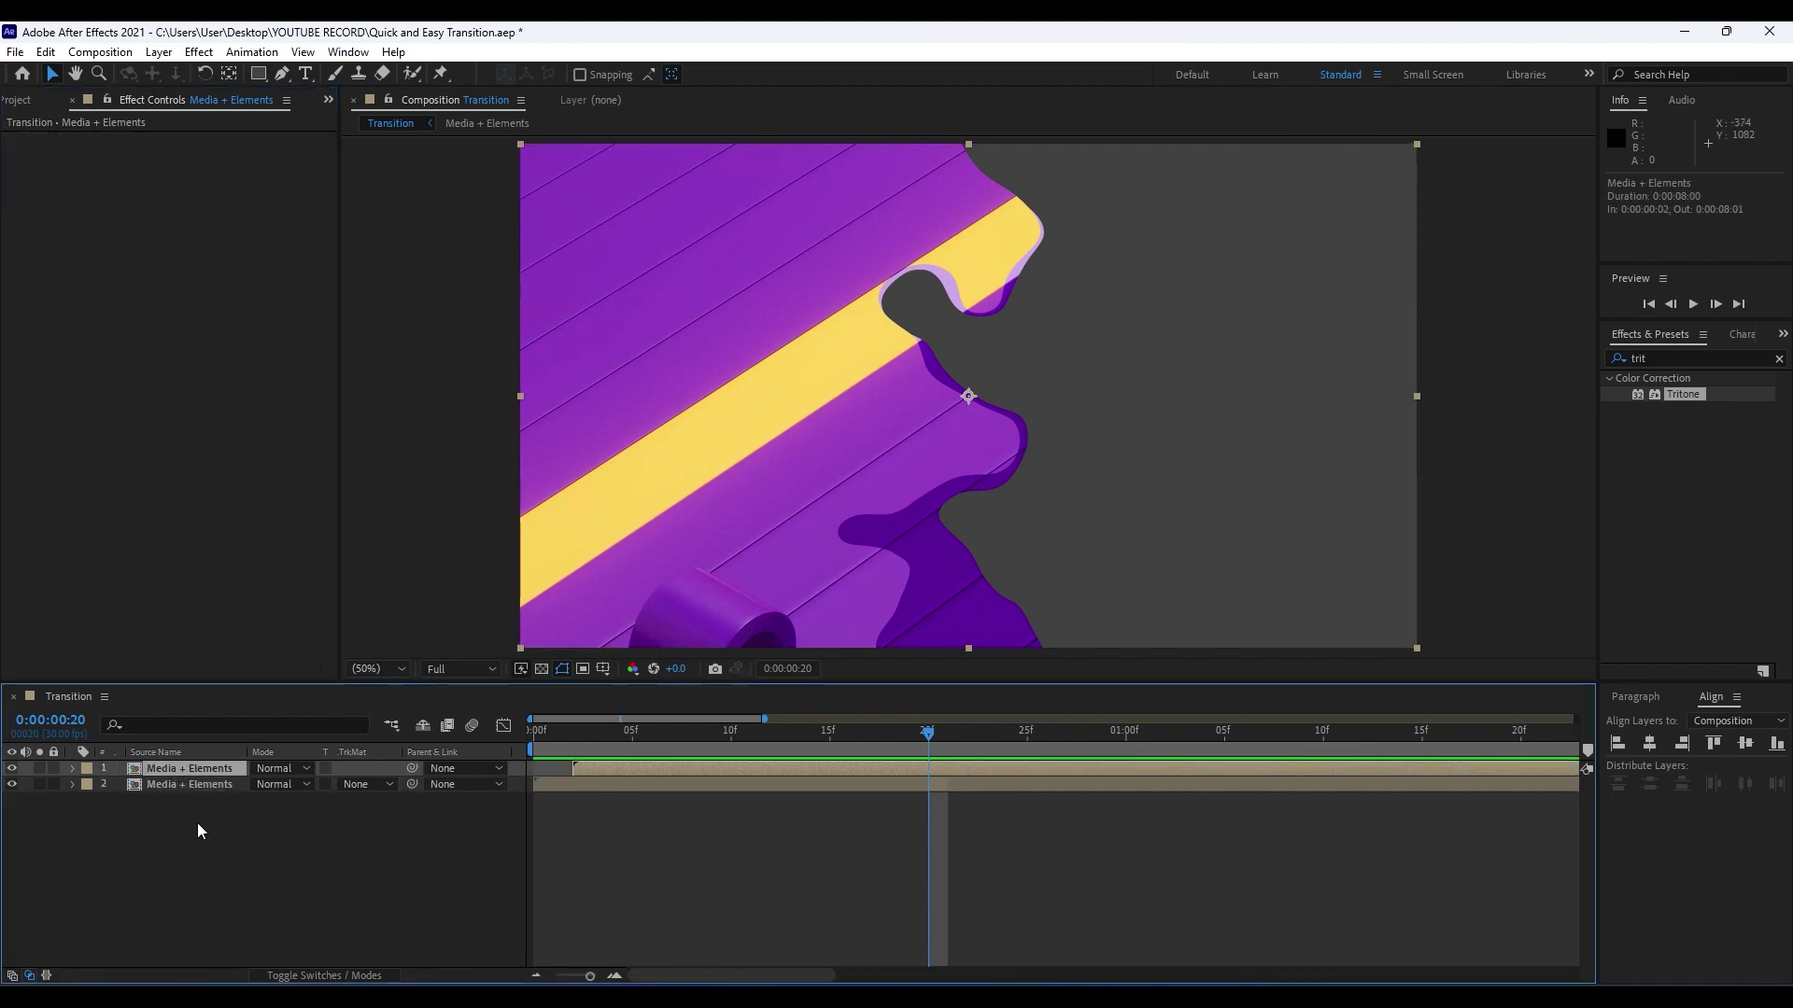
Paste Tritone onto the top layer and duplicate it via Edit > Duplicate.
key(ctrl+v)
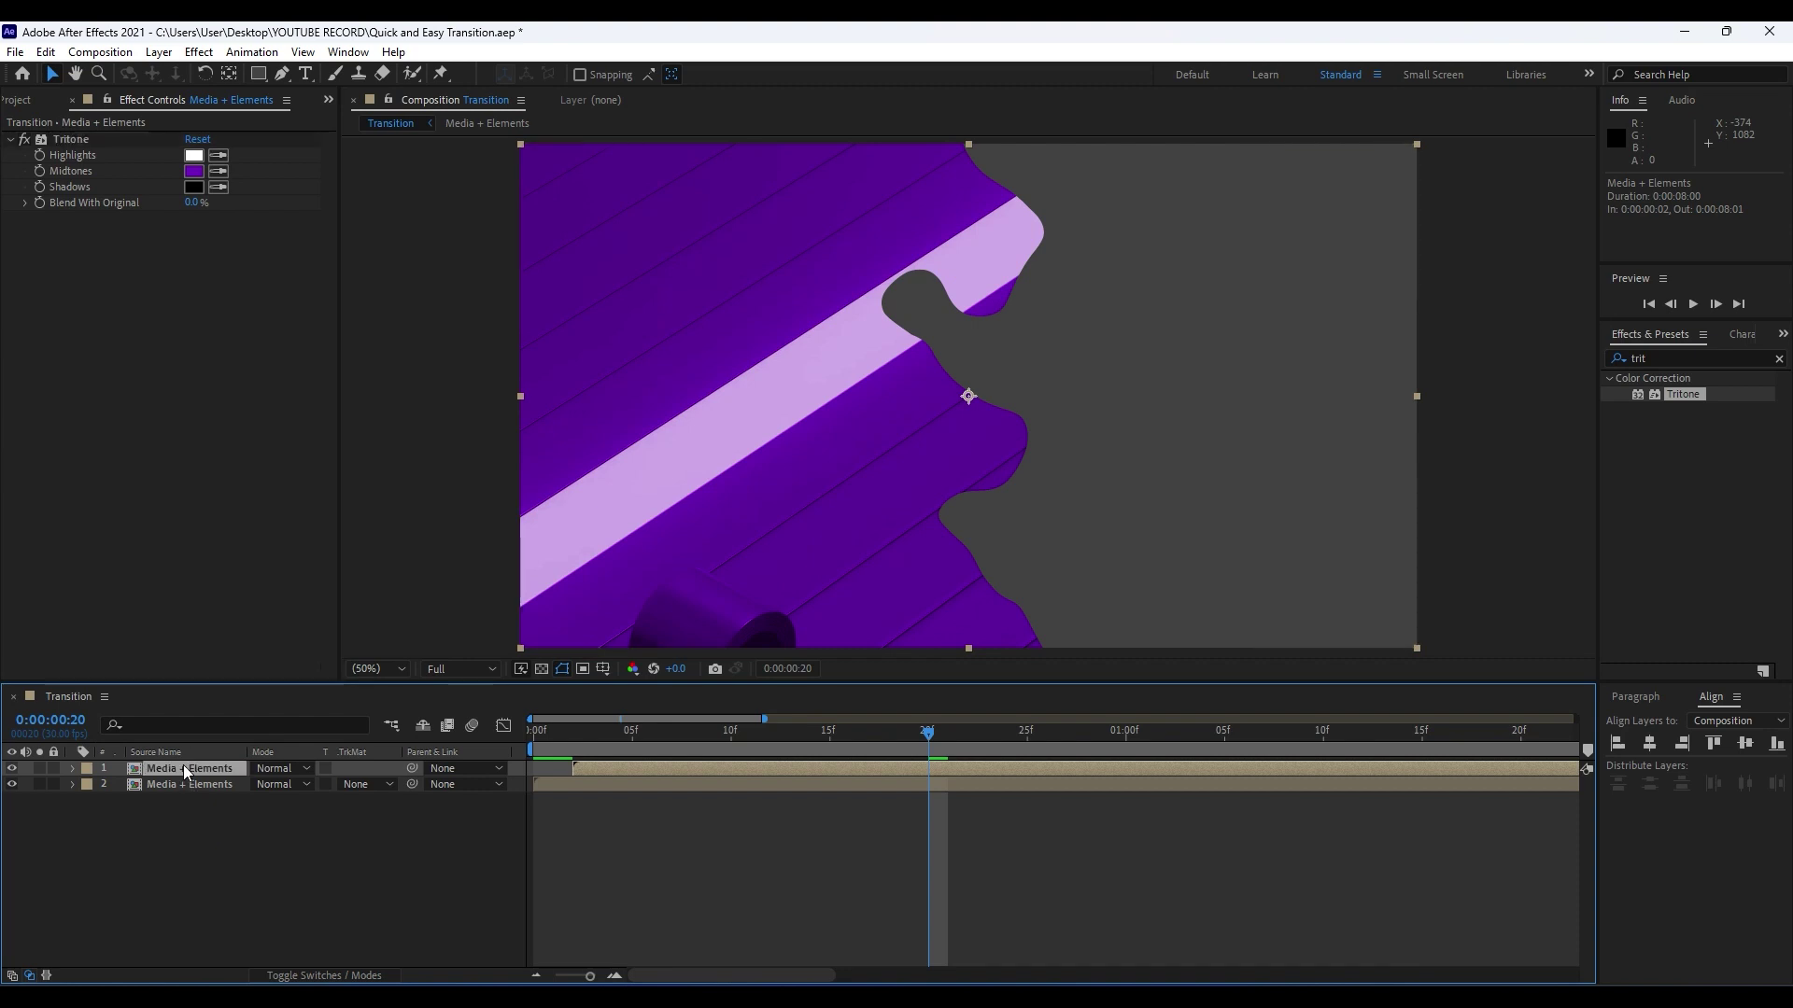
click(45, 53)
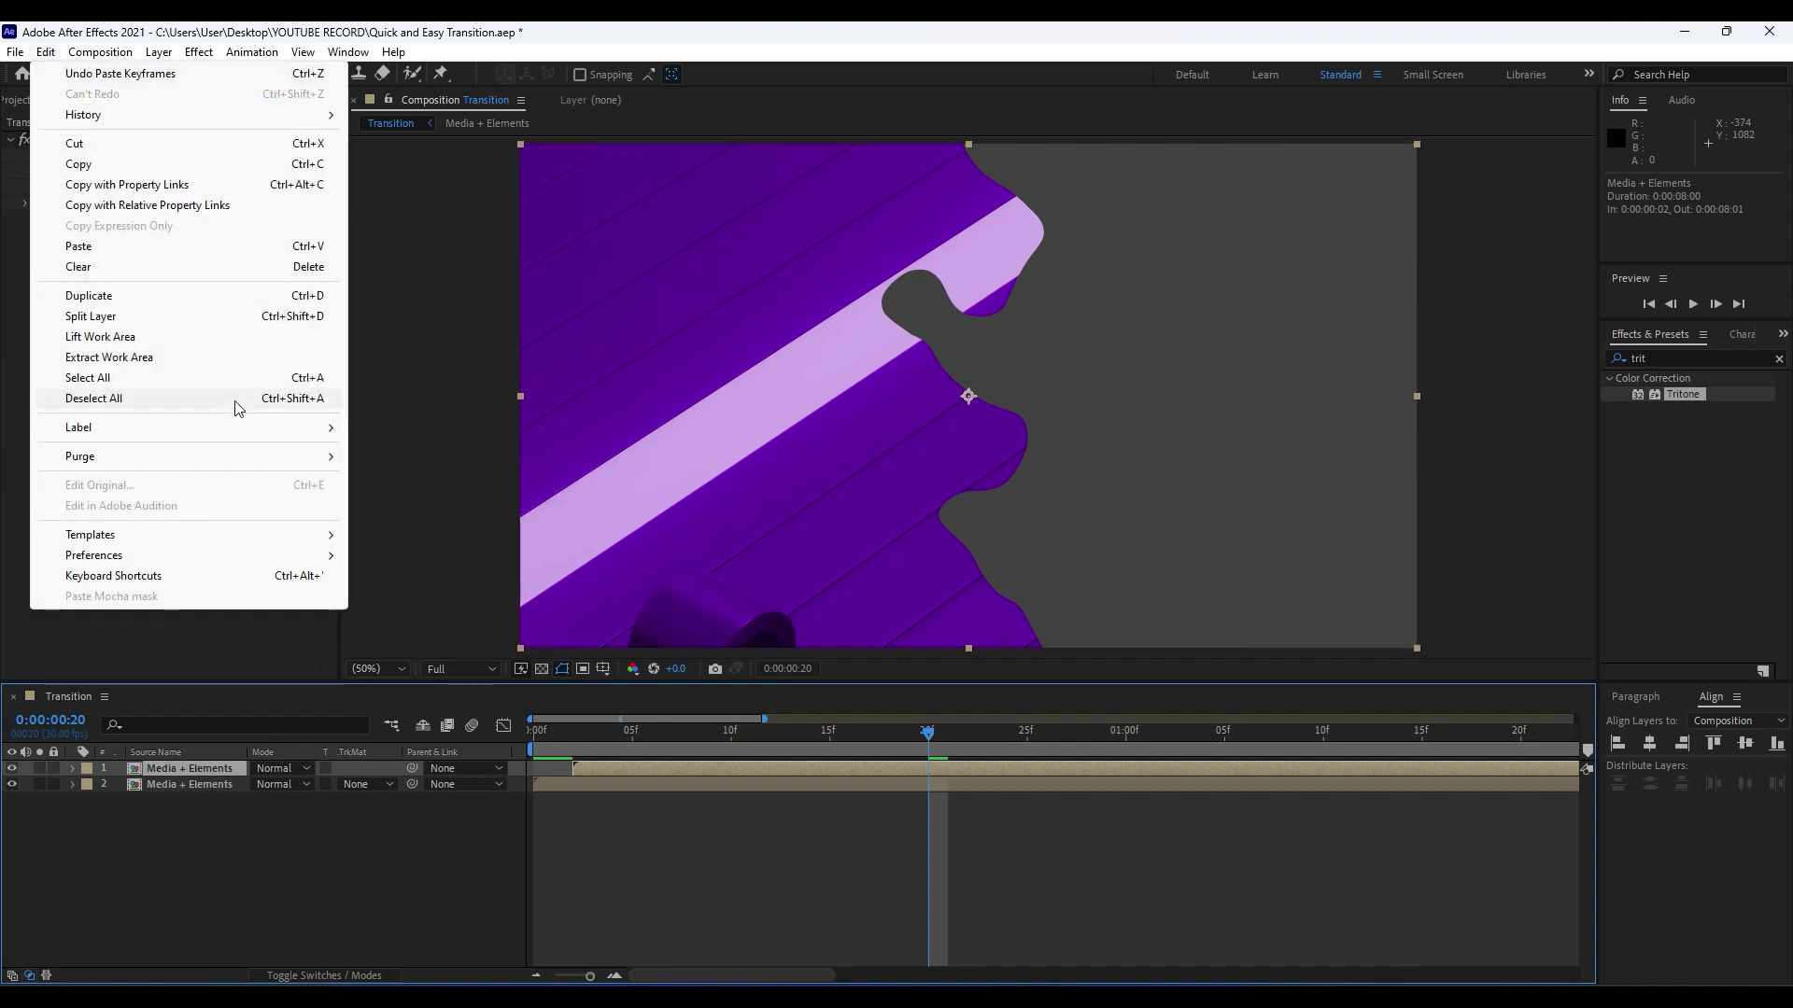
click(104, 291)
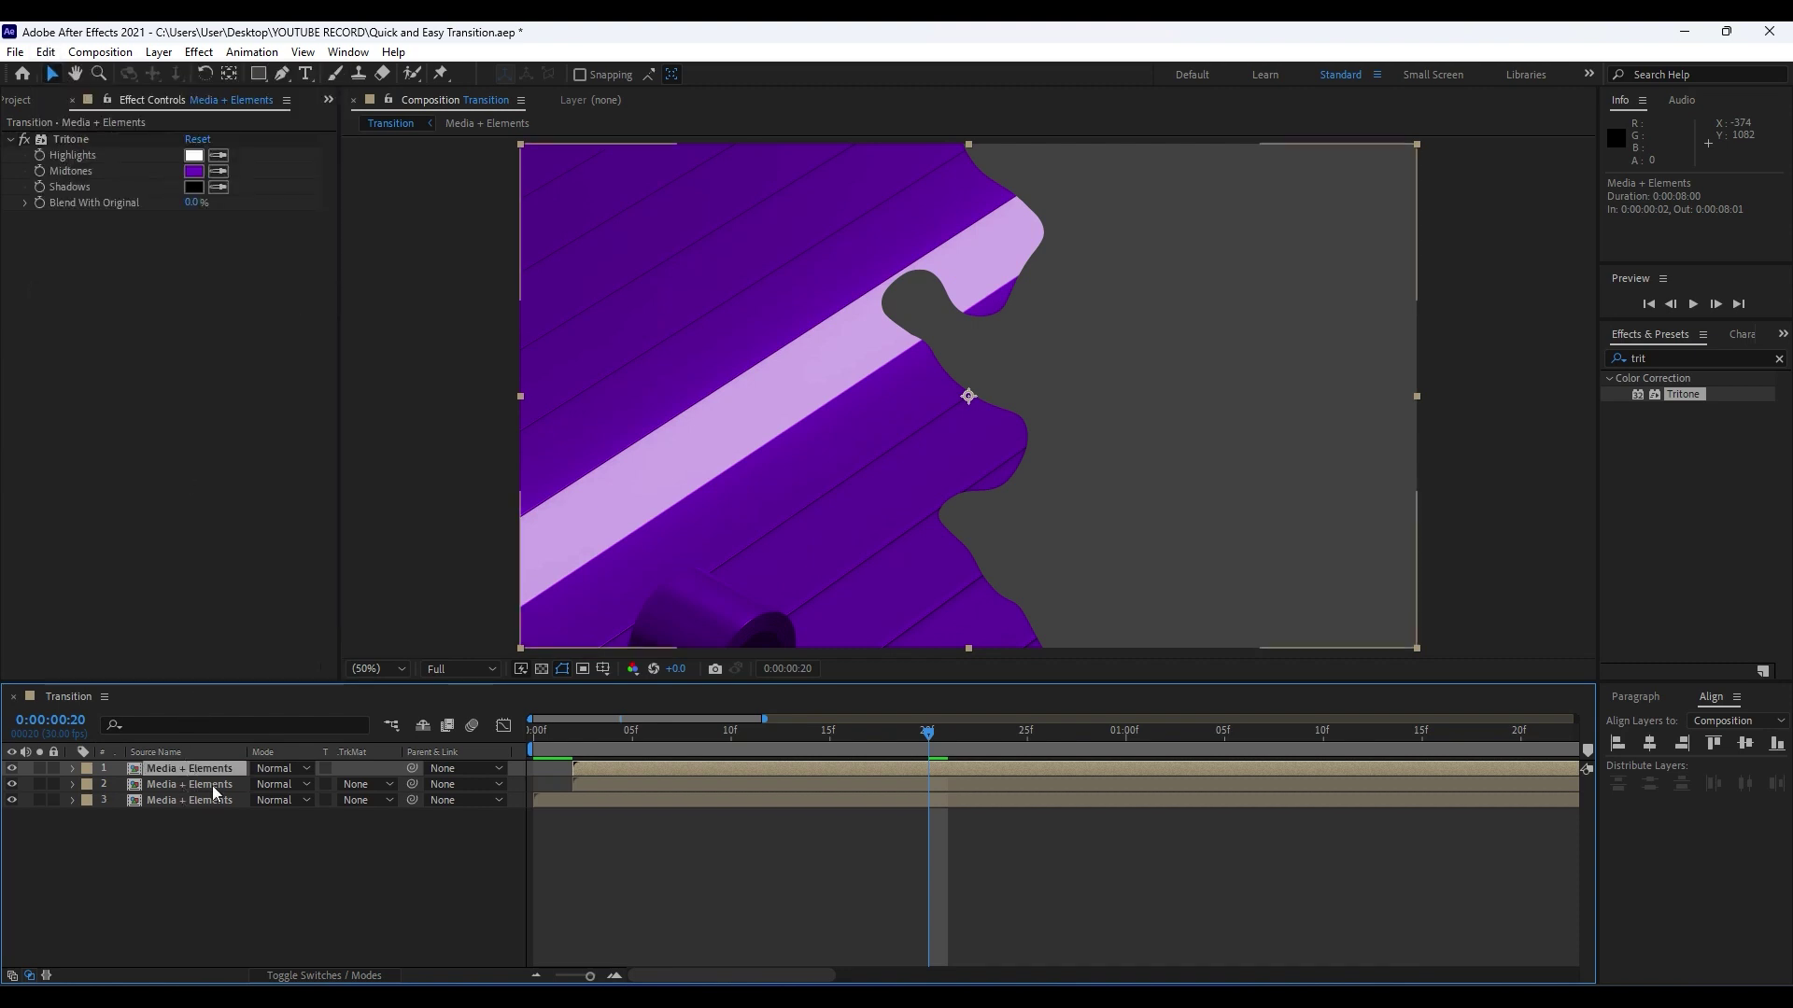
Shift the new top copy a couple of frames later and delete its Tritone effect.
drag(590, 976, 596, 976)
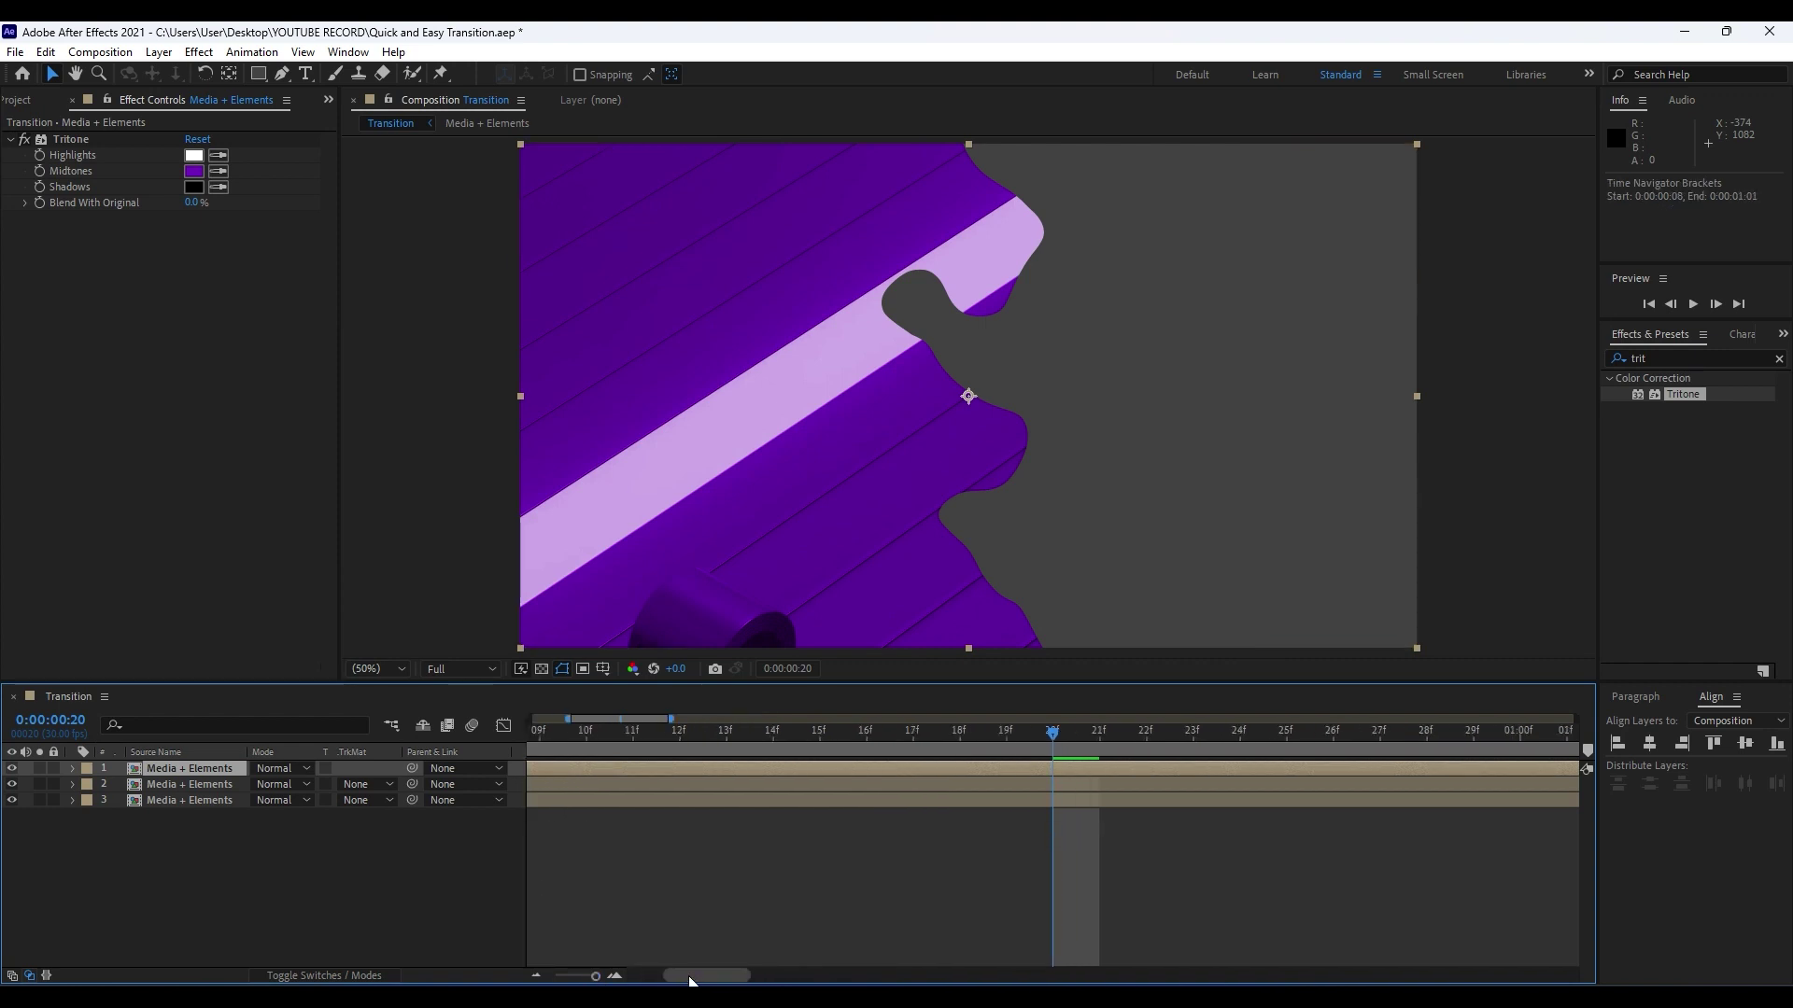
drag(707, 976, 672, 976)
drag(652, 764, 747, 770)
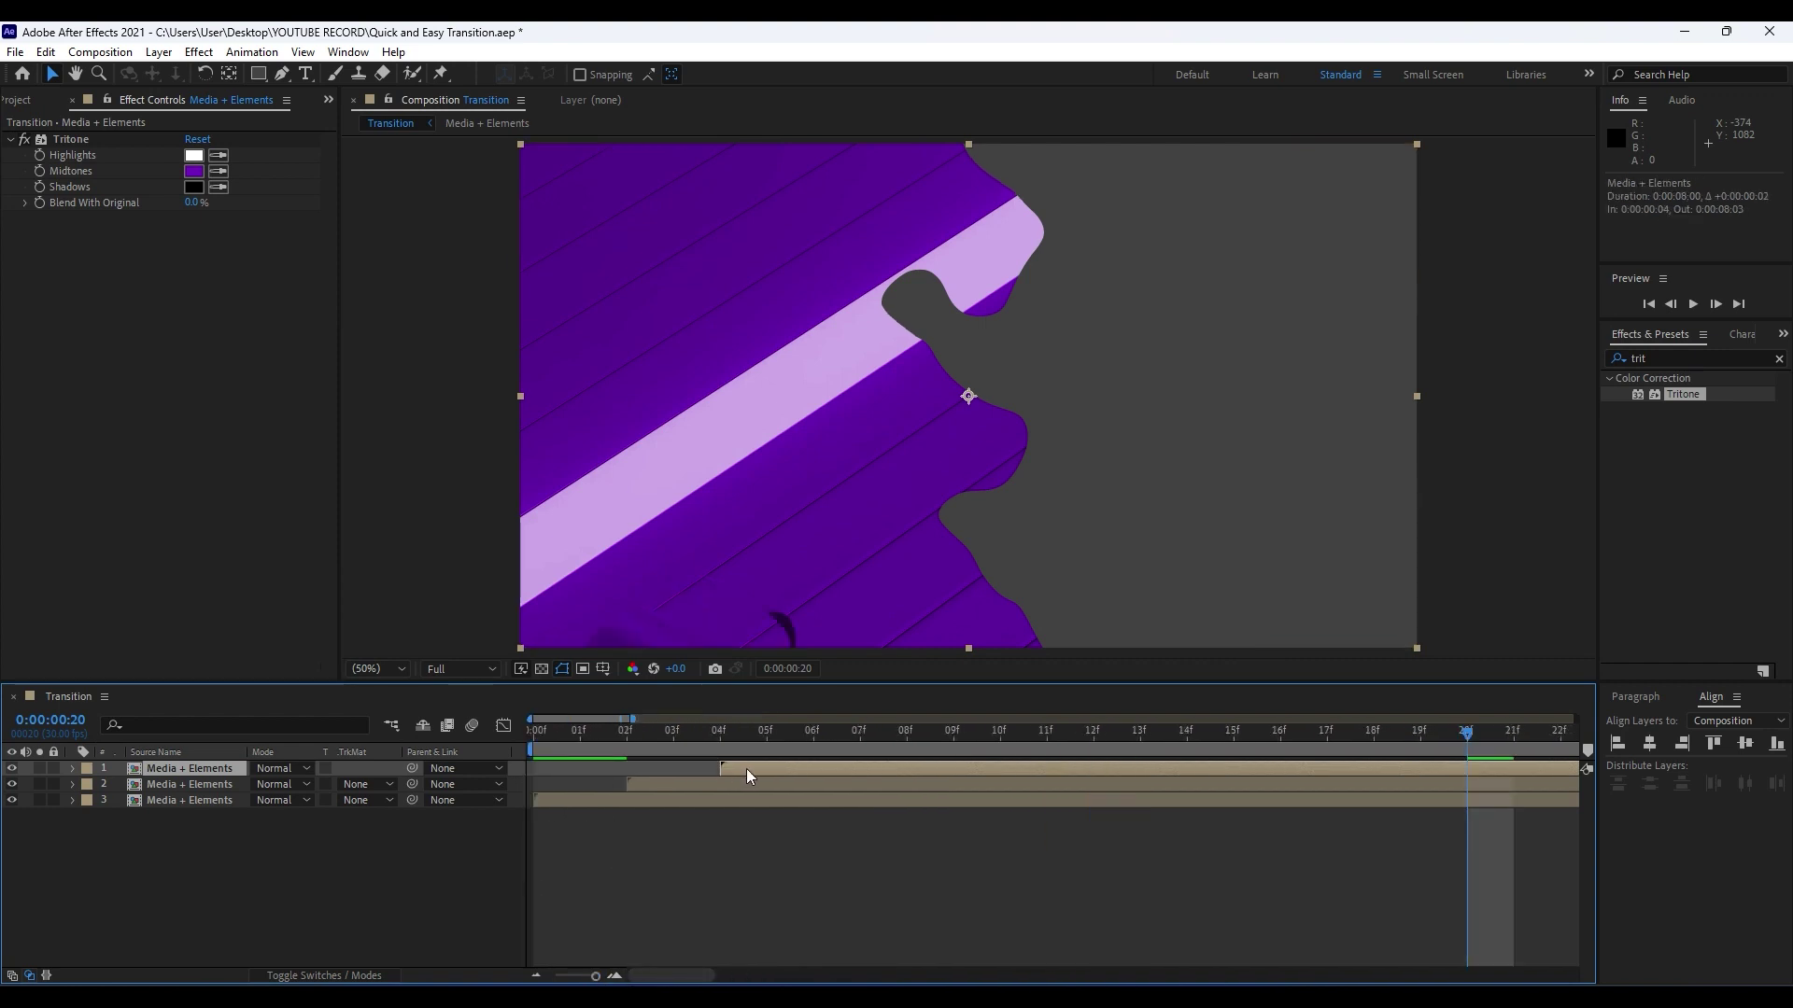
click(64, 139)
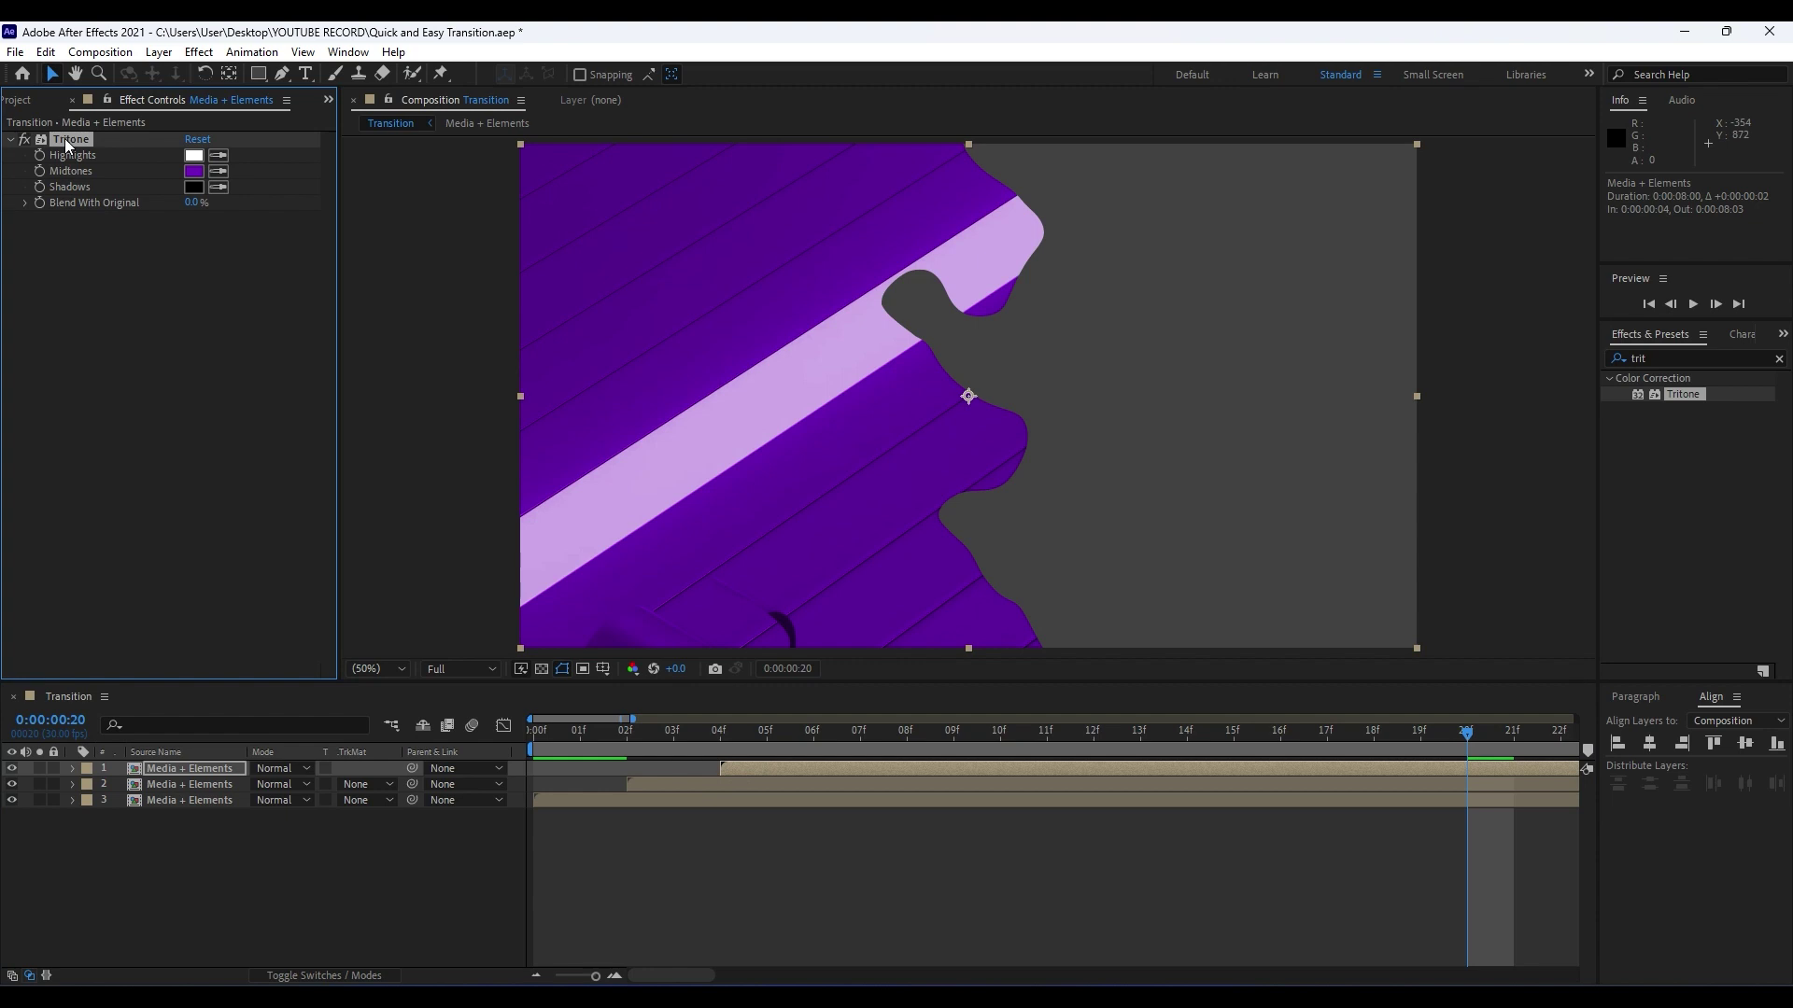
key(Delete)
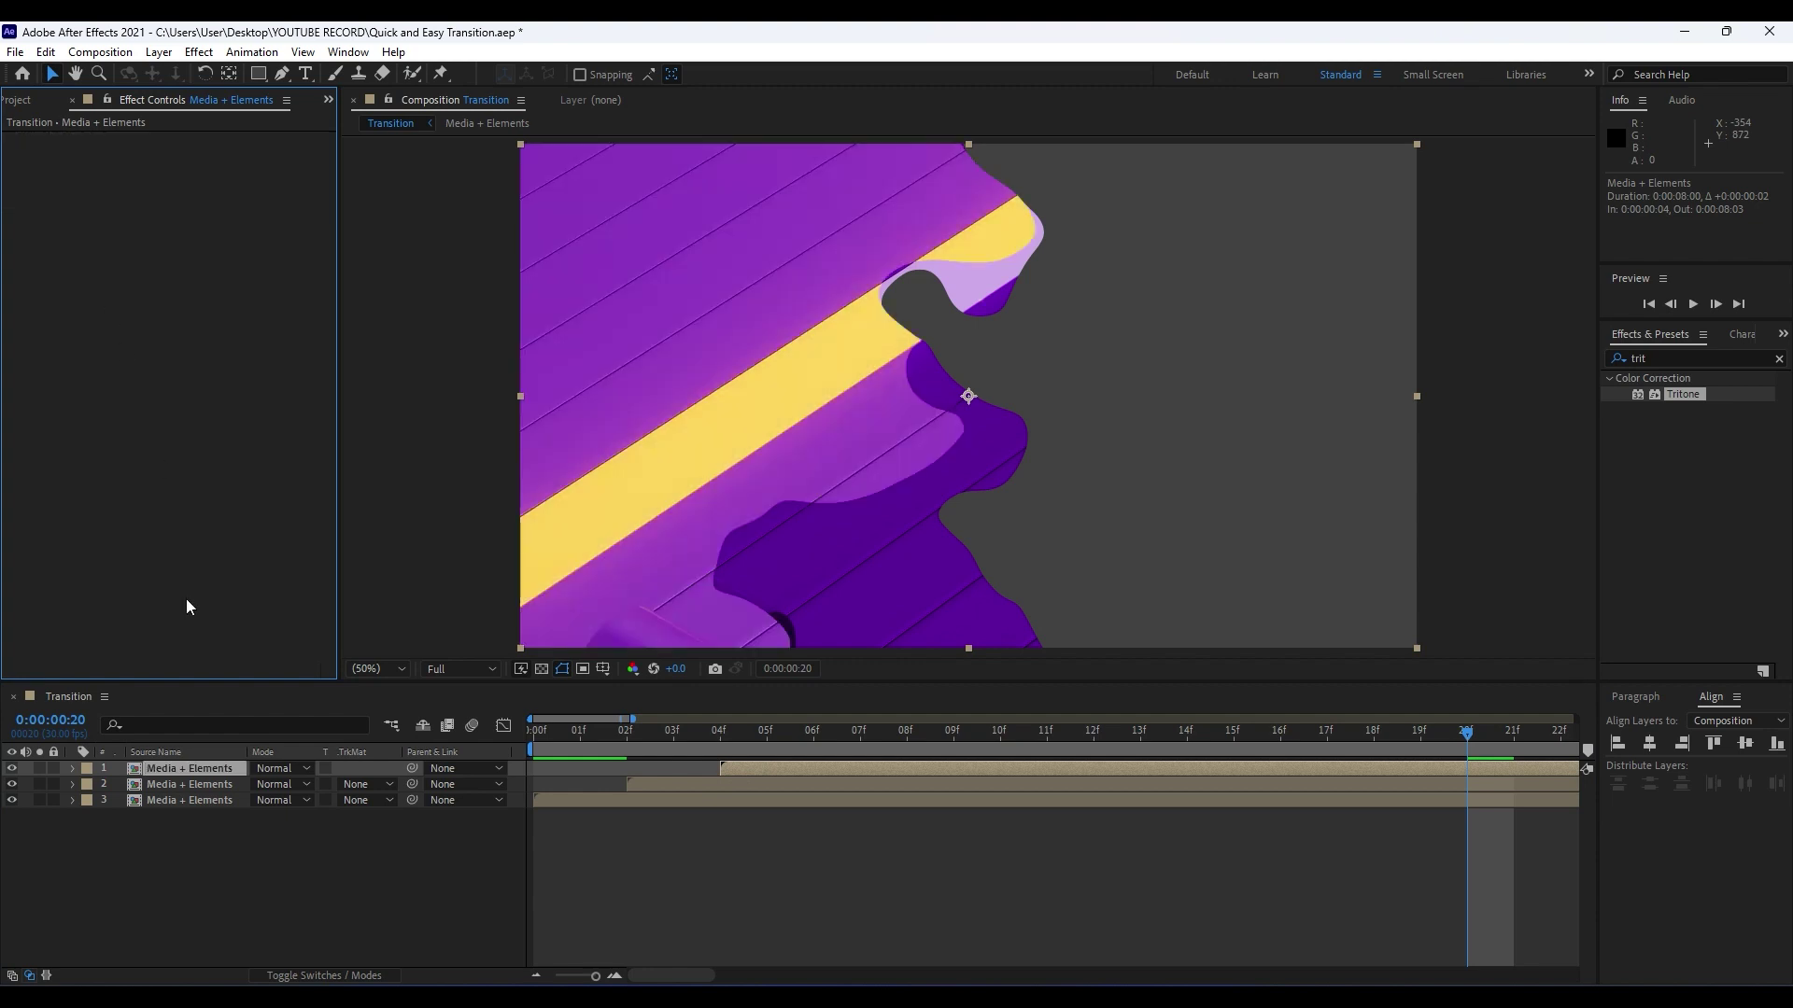
Change the middle layer's Tritone midtones to blue 0054BD and preview the wipe.
click(187, 786)
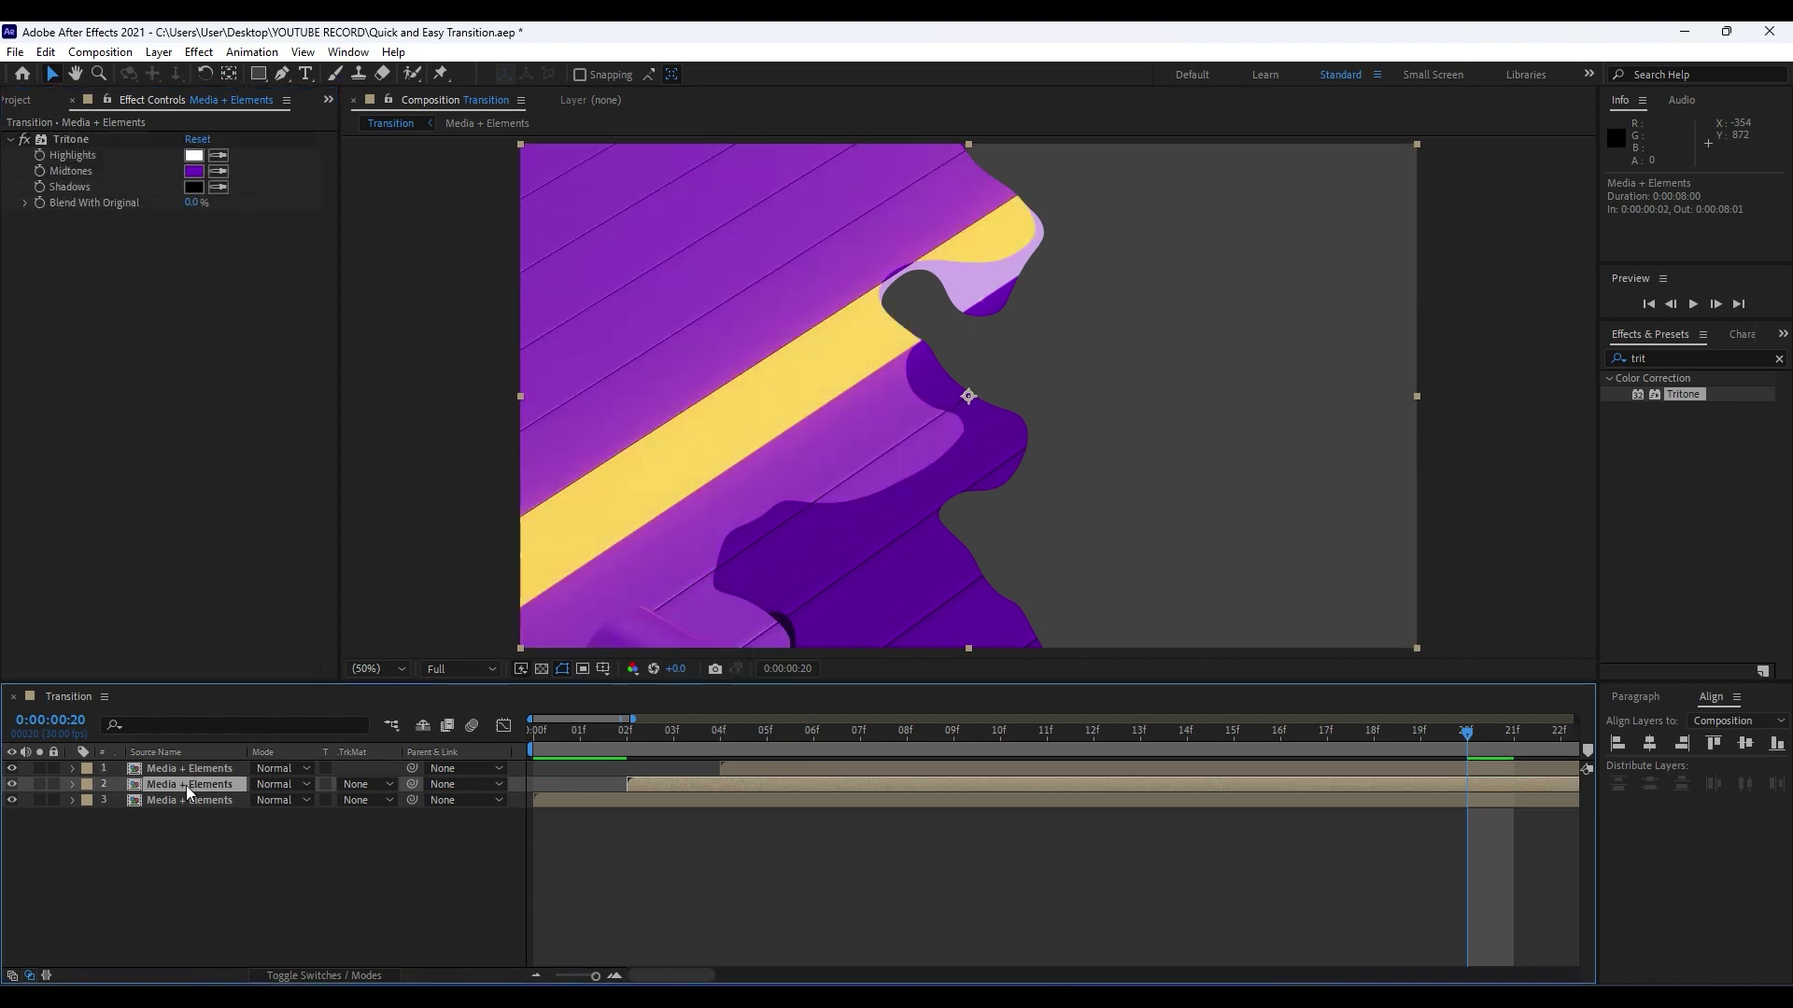
click(194, 172)
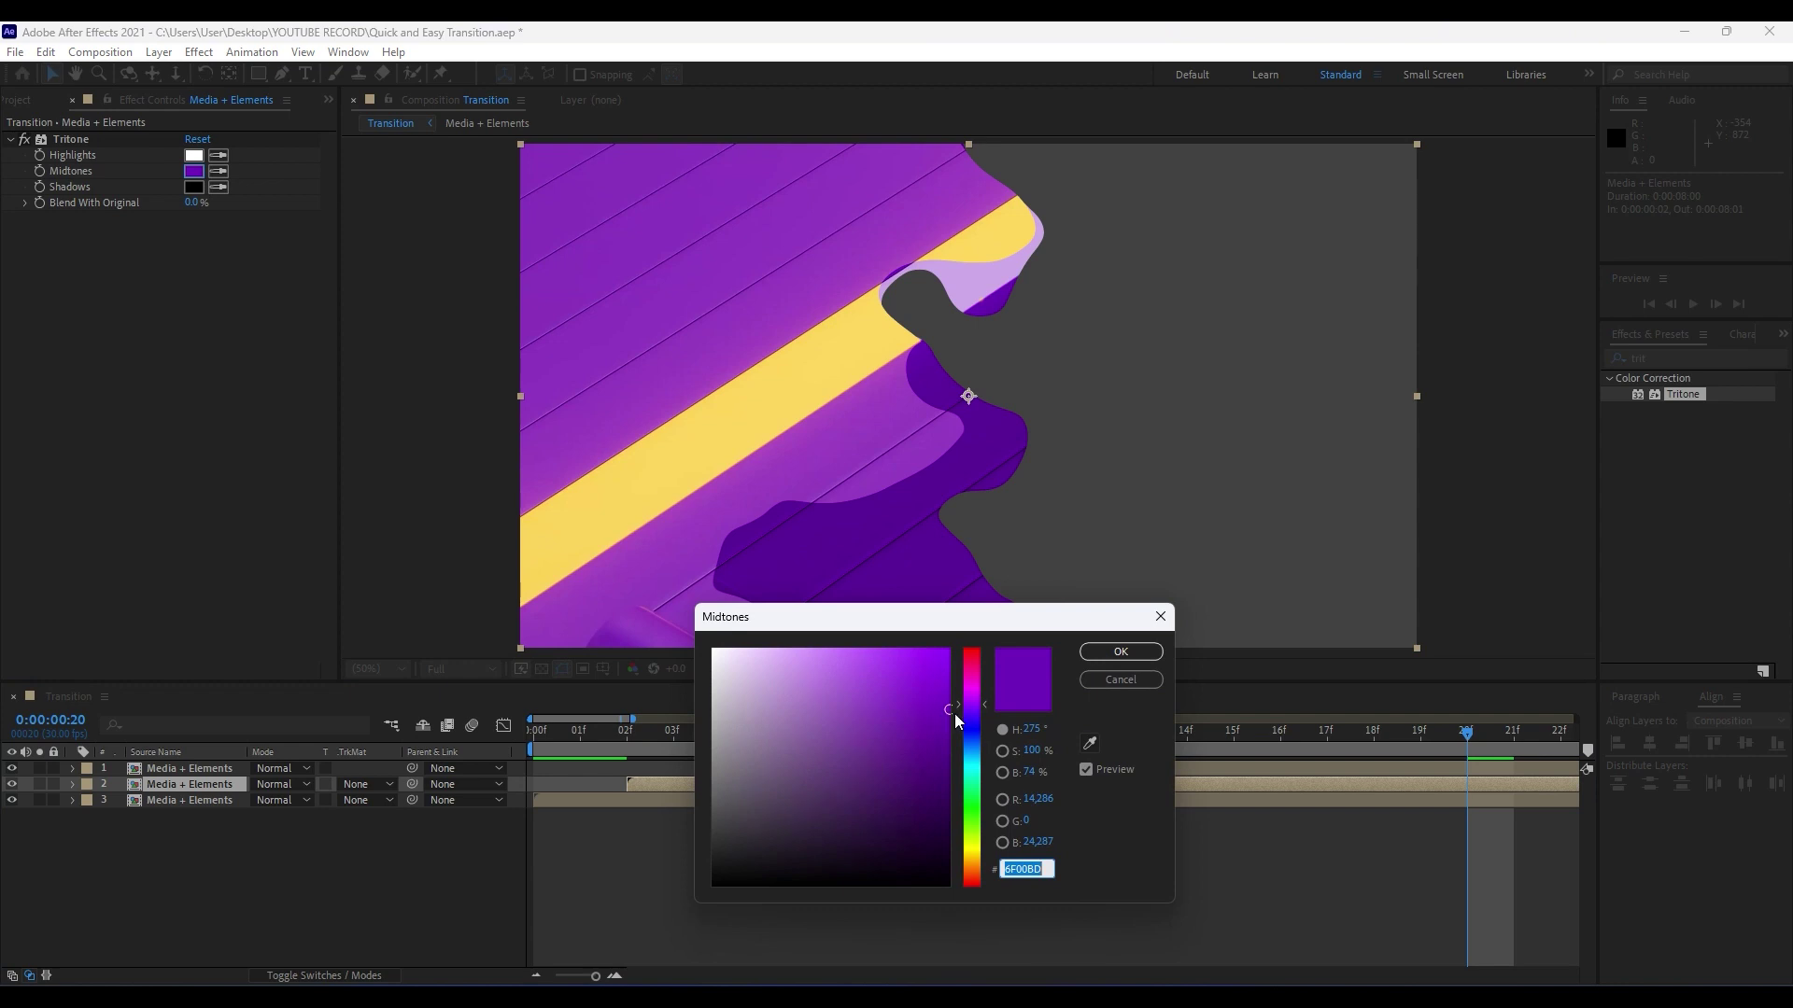
click(974, 749)
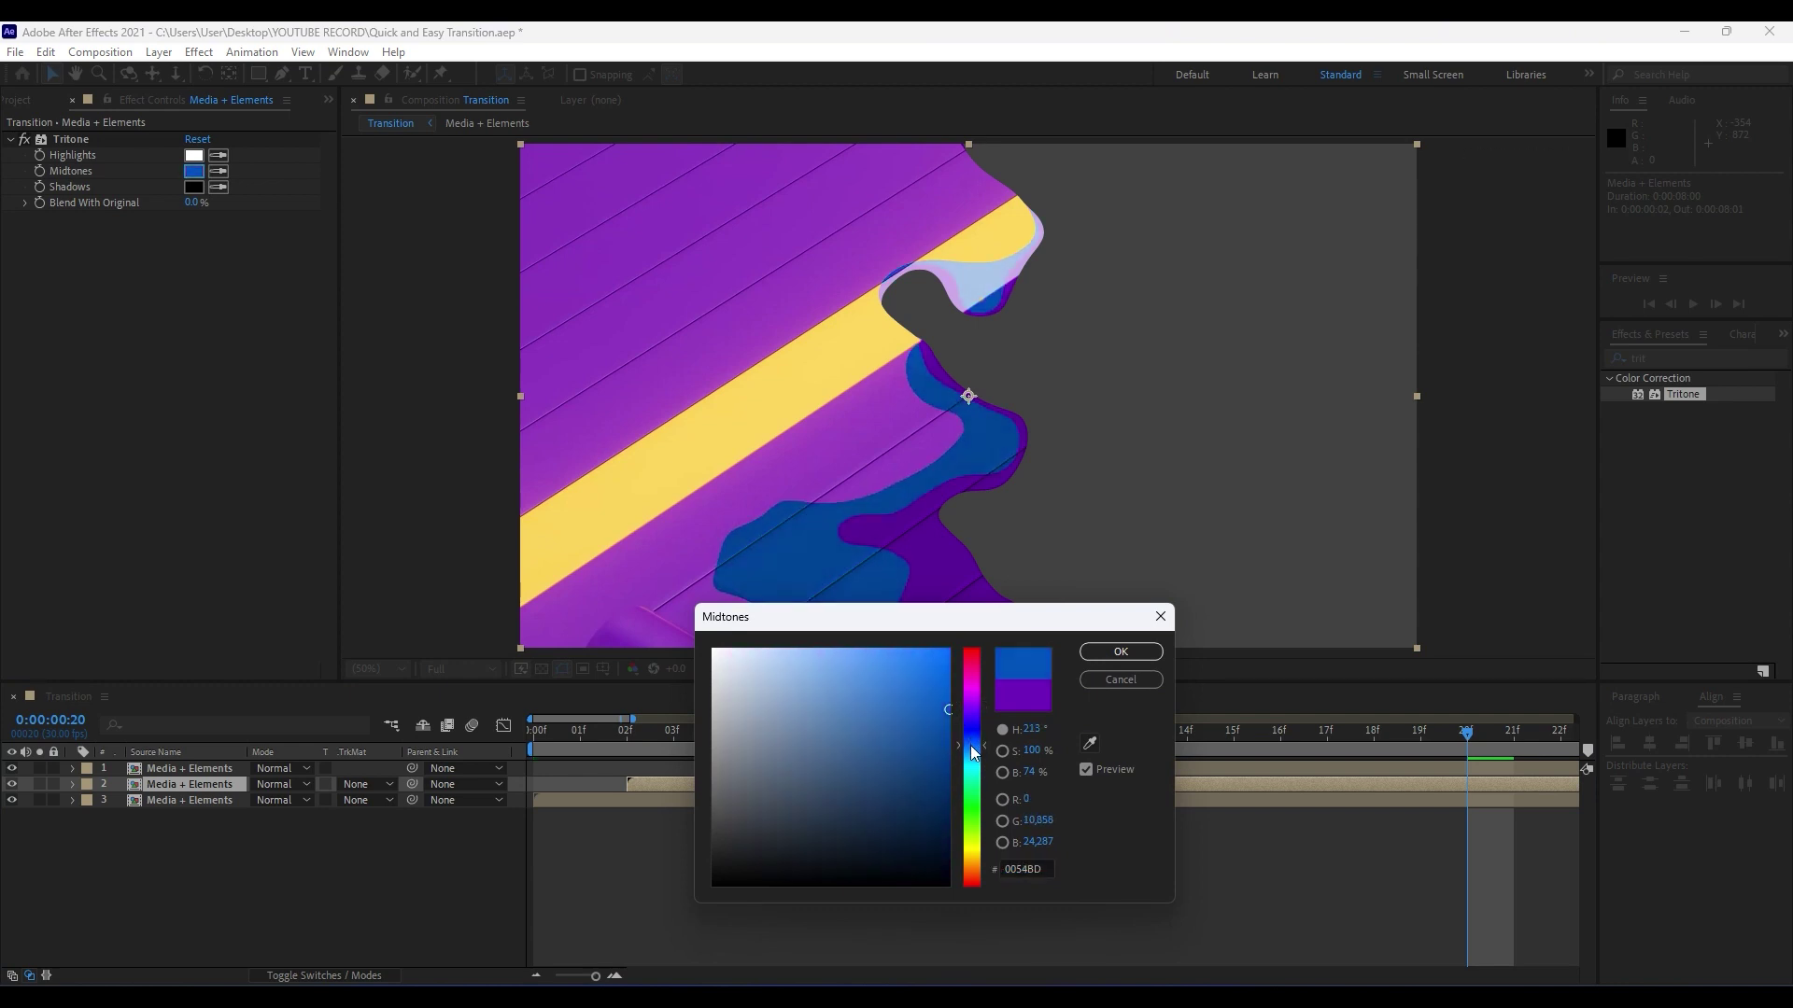
click(1126, 653)
key(space)
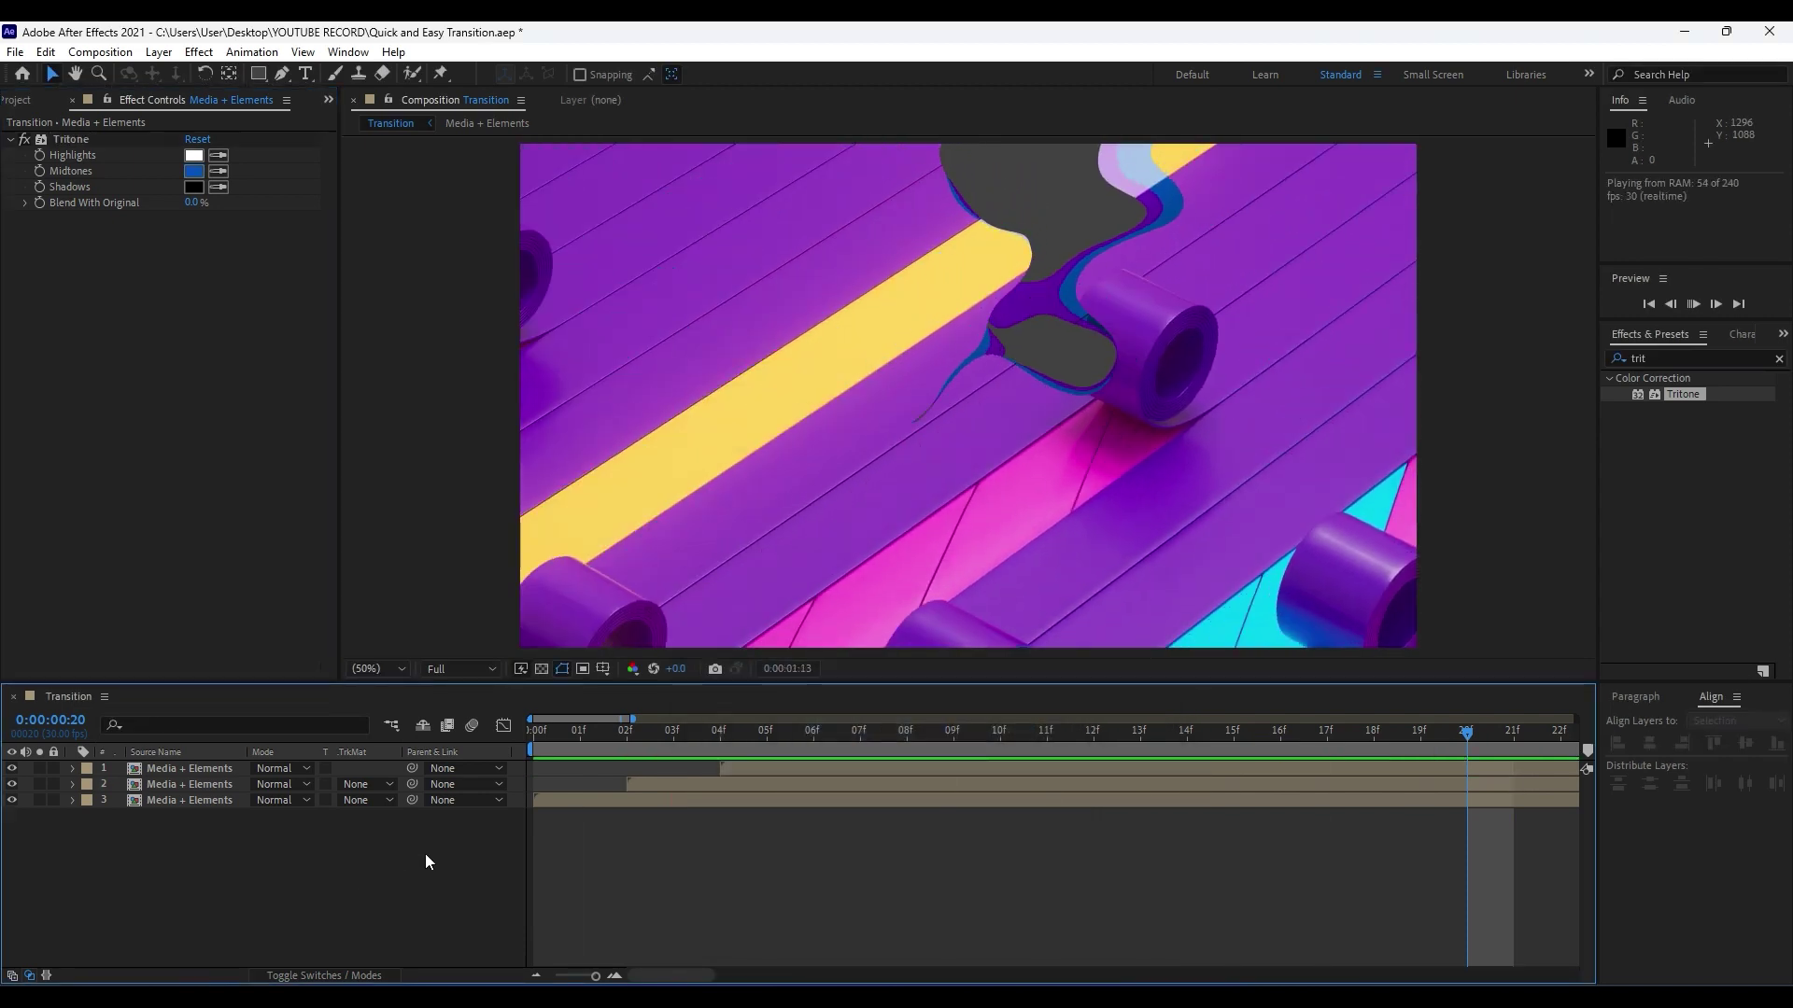
drag(644, 735, 894, 740)
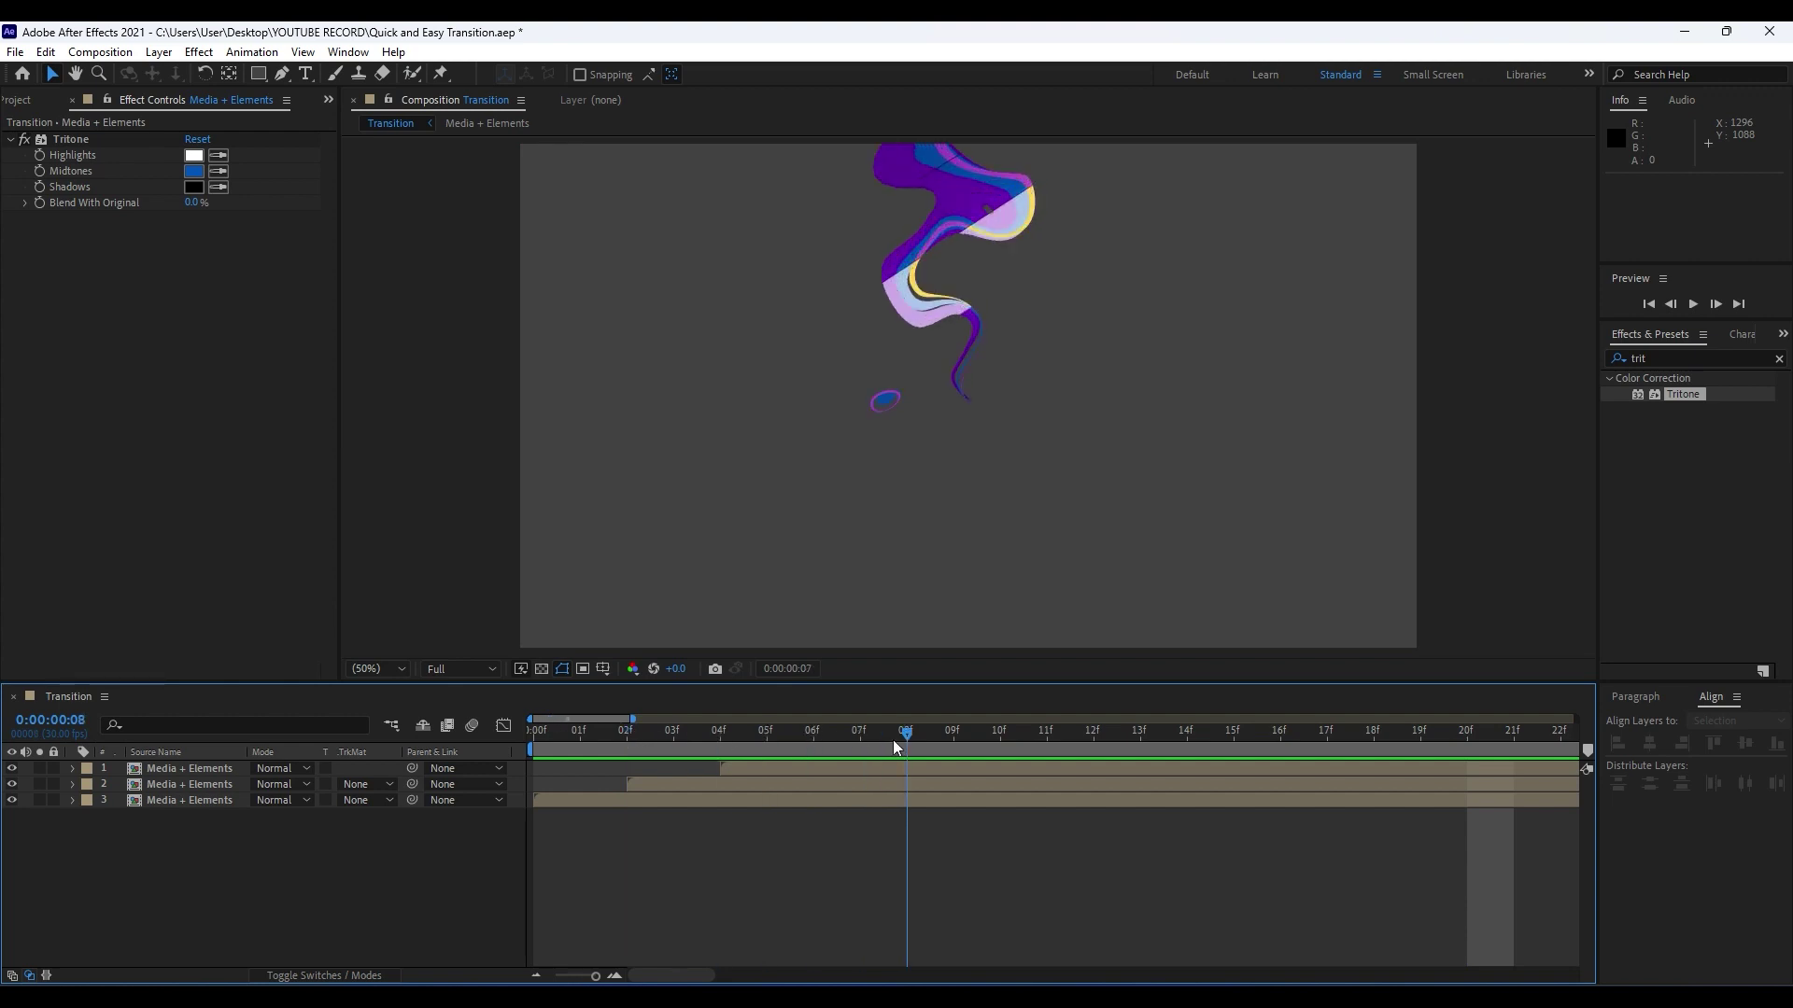
Give the middle layer a Blue label and the bottom layer a Purple label.
click(87, 787)
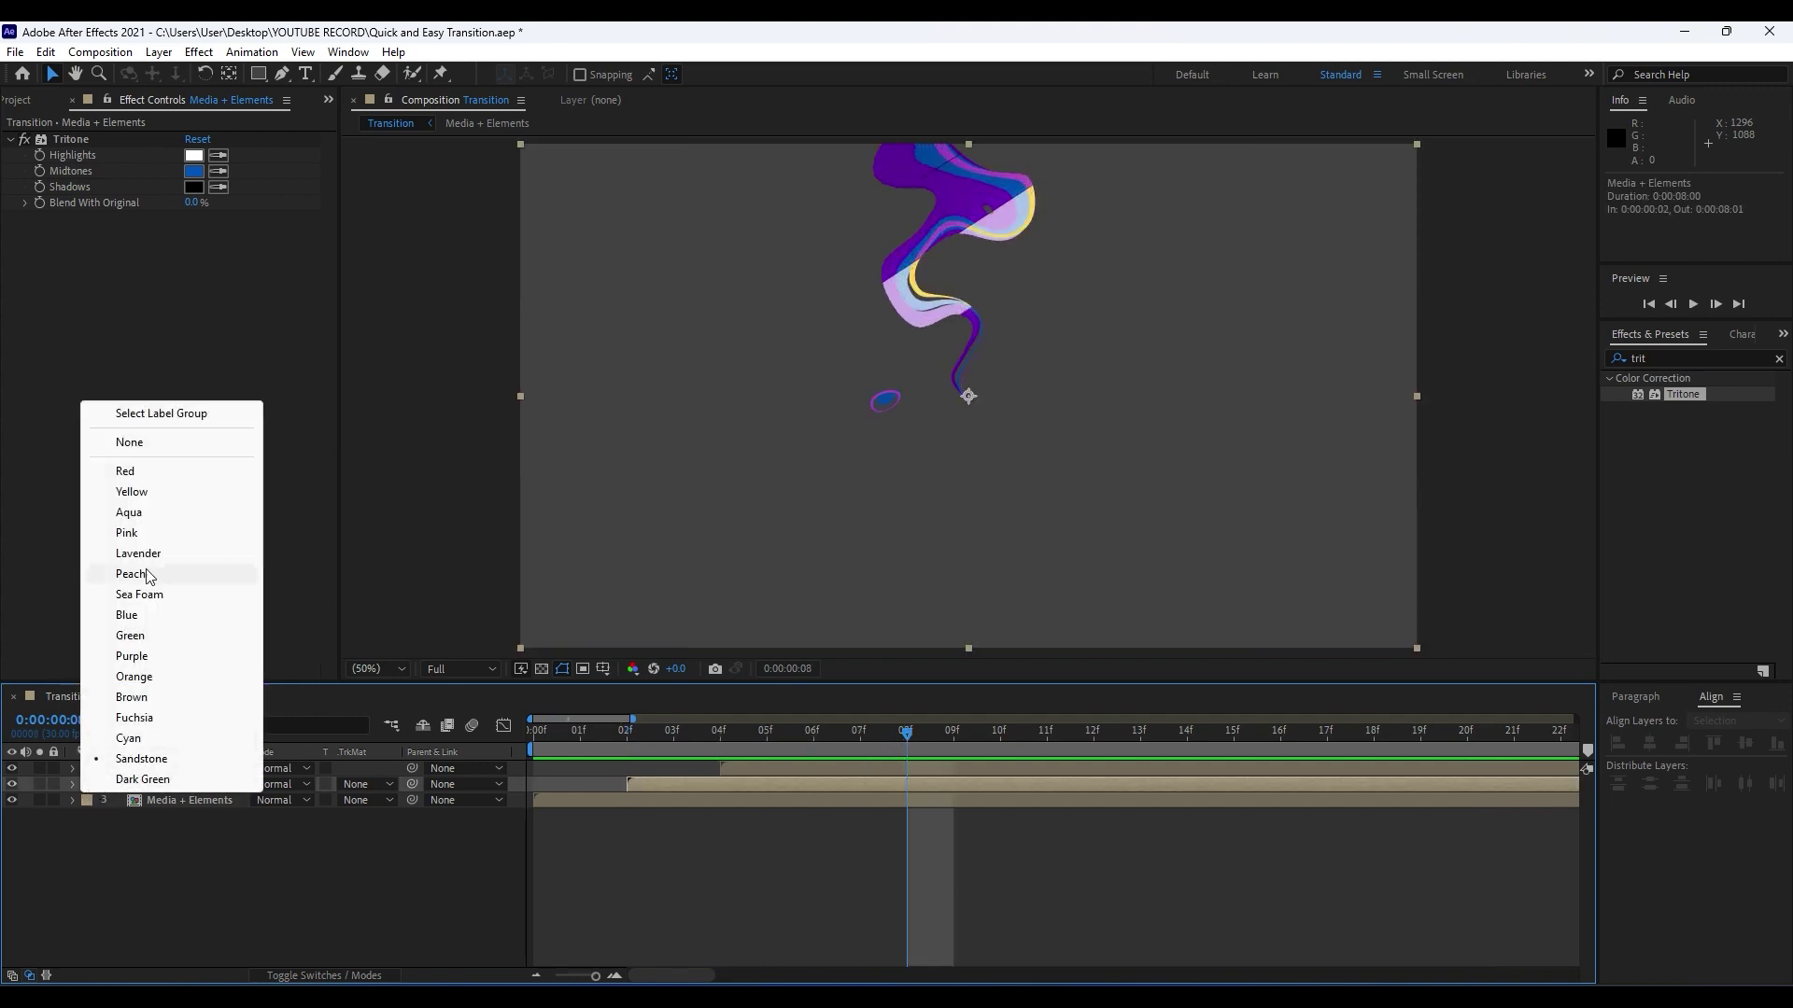
click(129, 532)
click(87, 800)
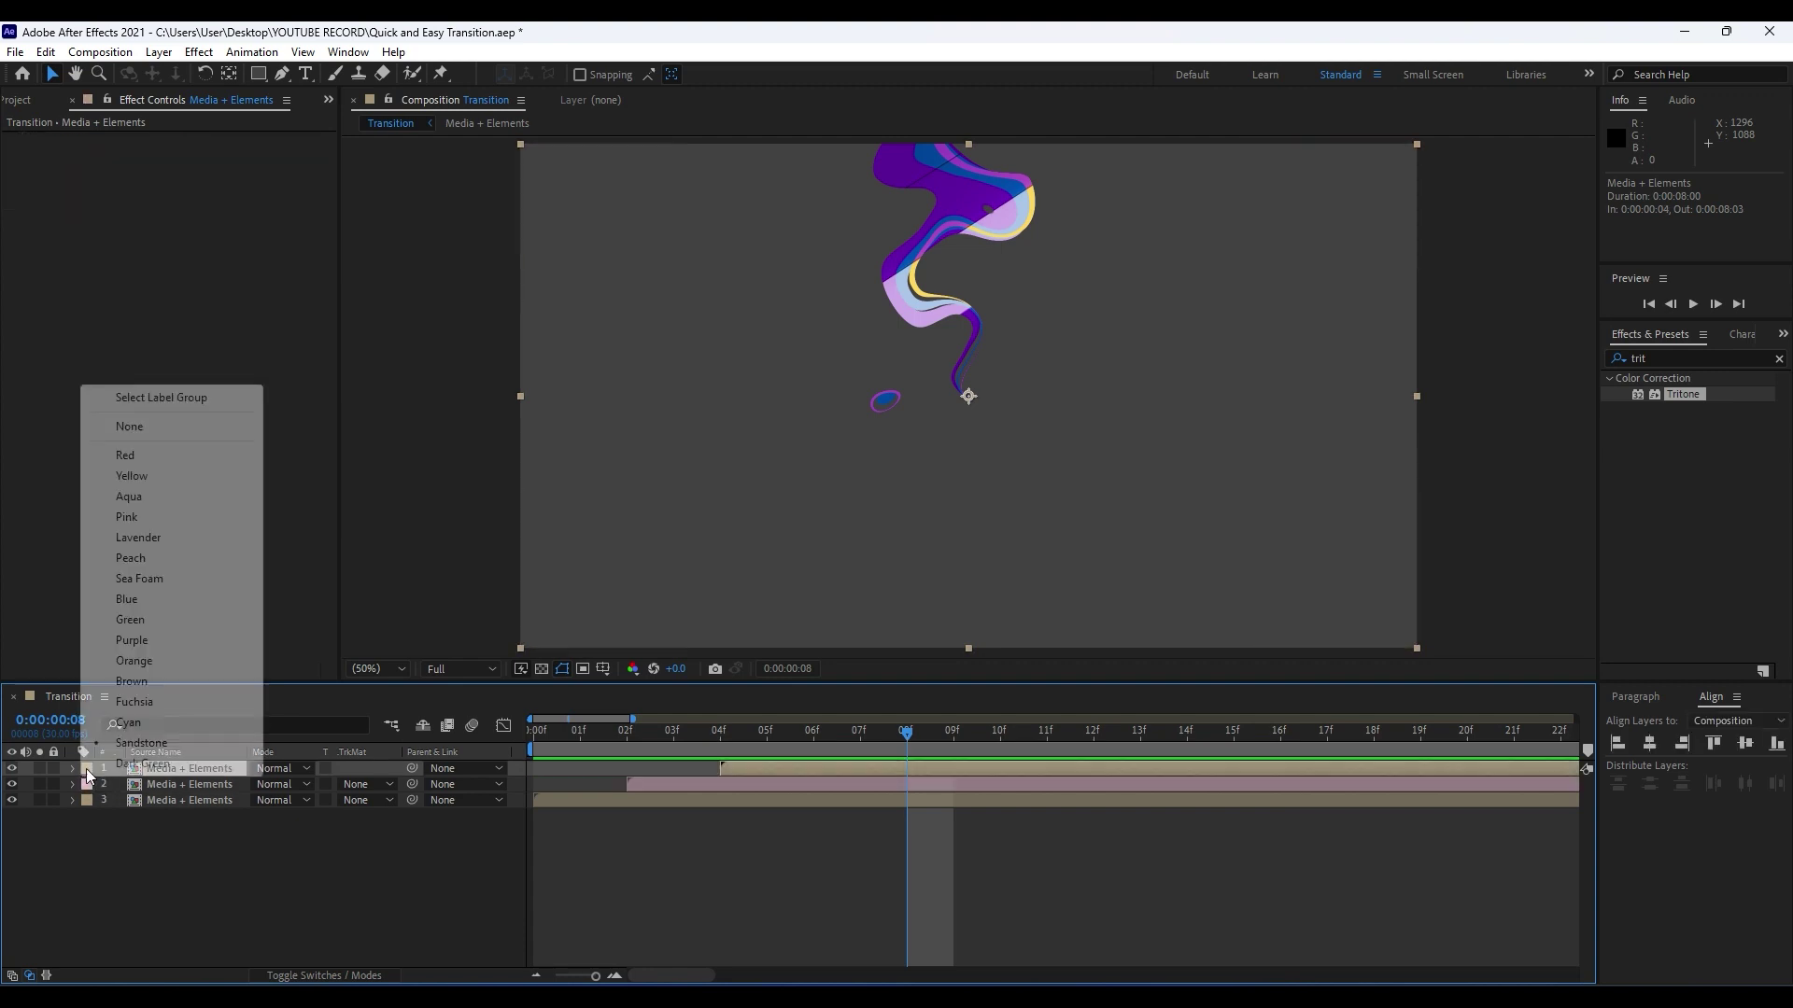
click(140, 789)
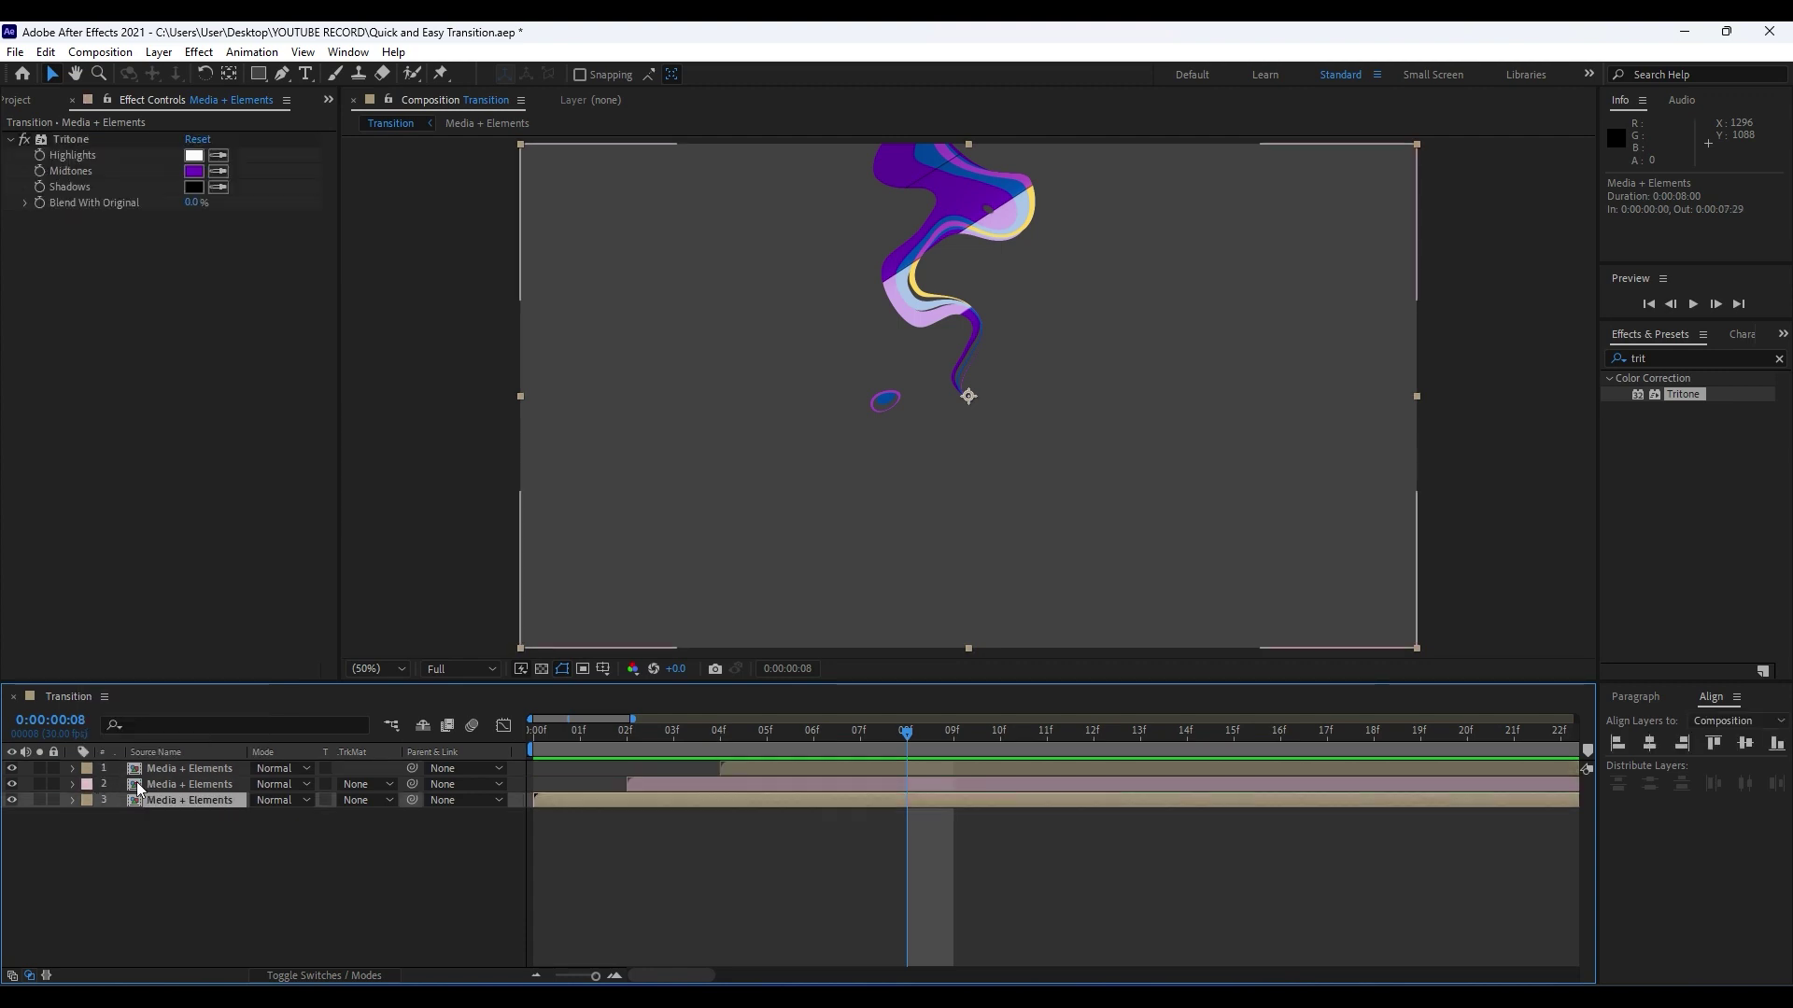
click(86, 800)
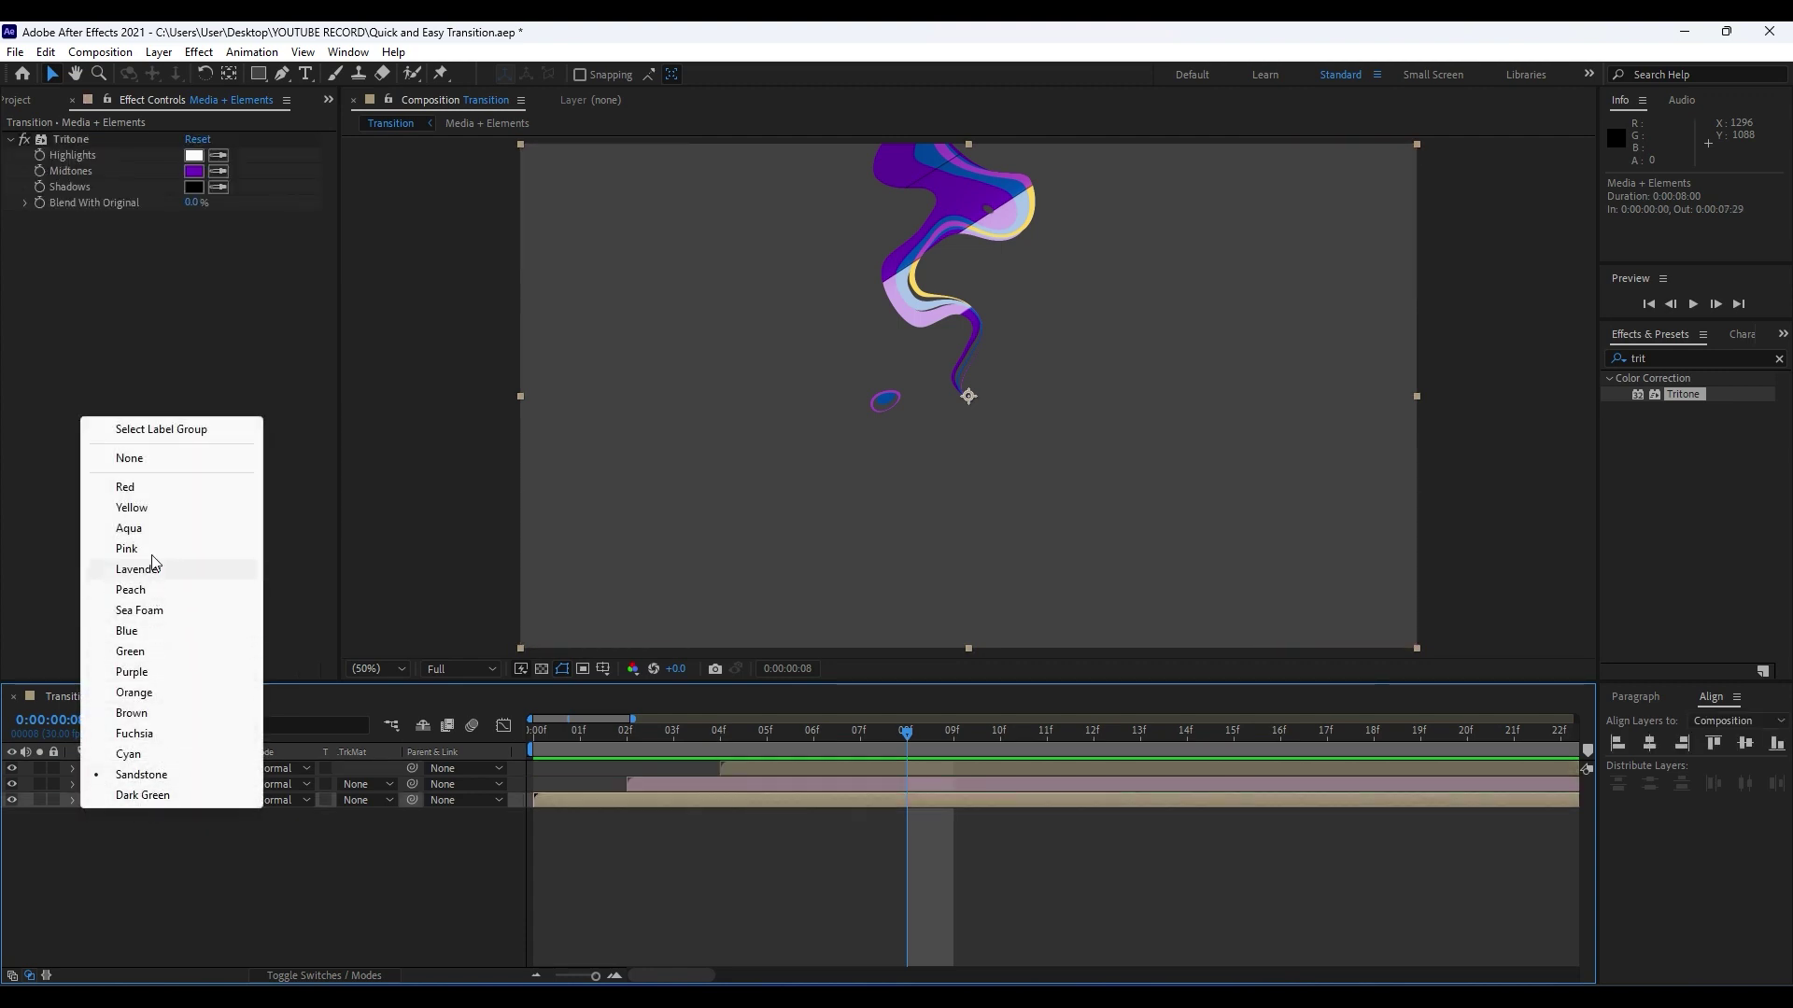
click(149, 672)
click(87, 784)
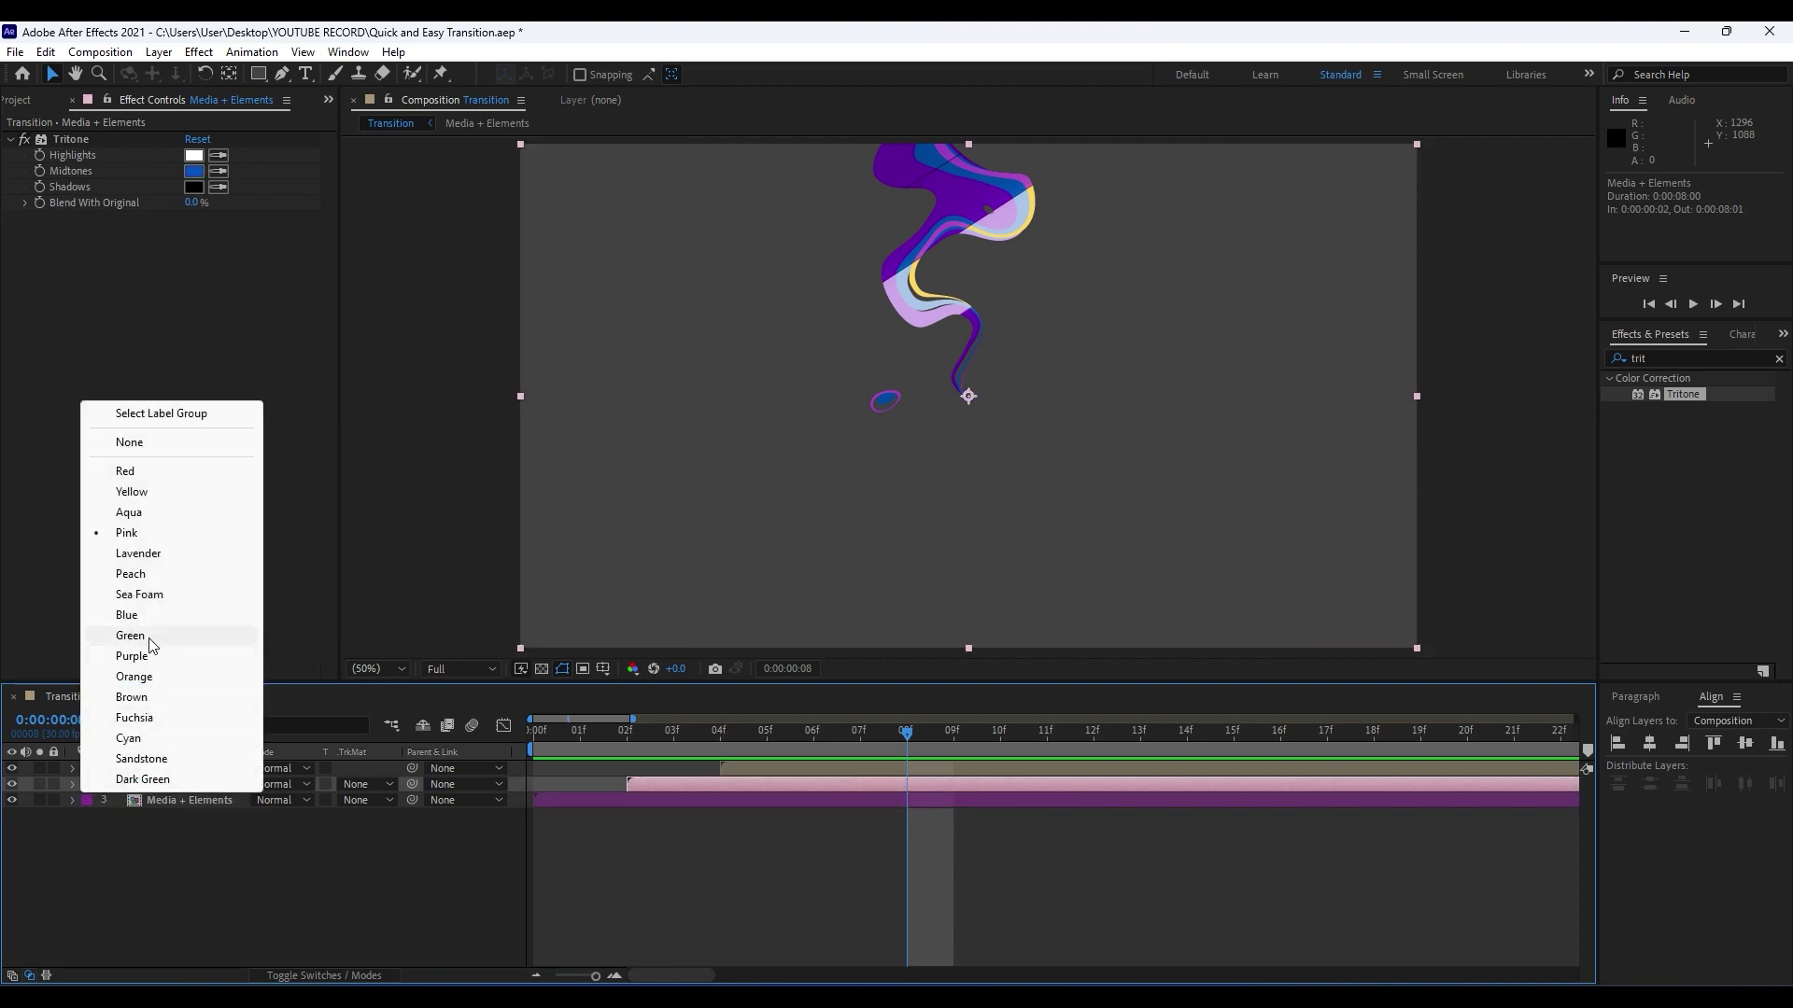
click(129, 616)
Preview the transition, stop at frame 8, and save the project.
key(space)
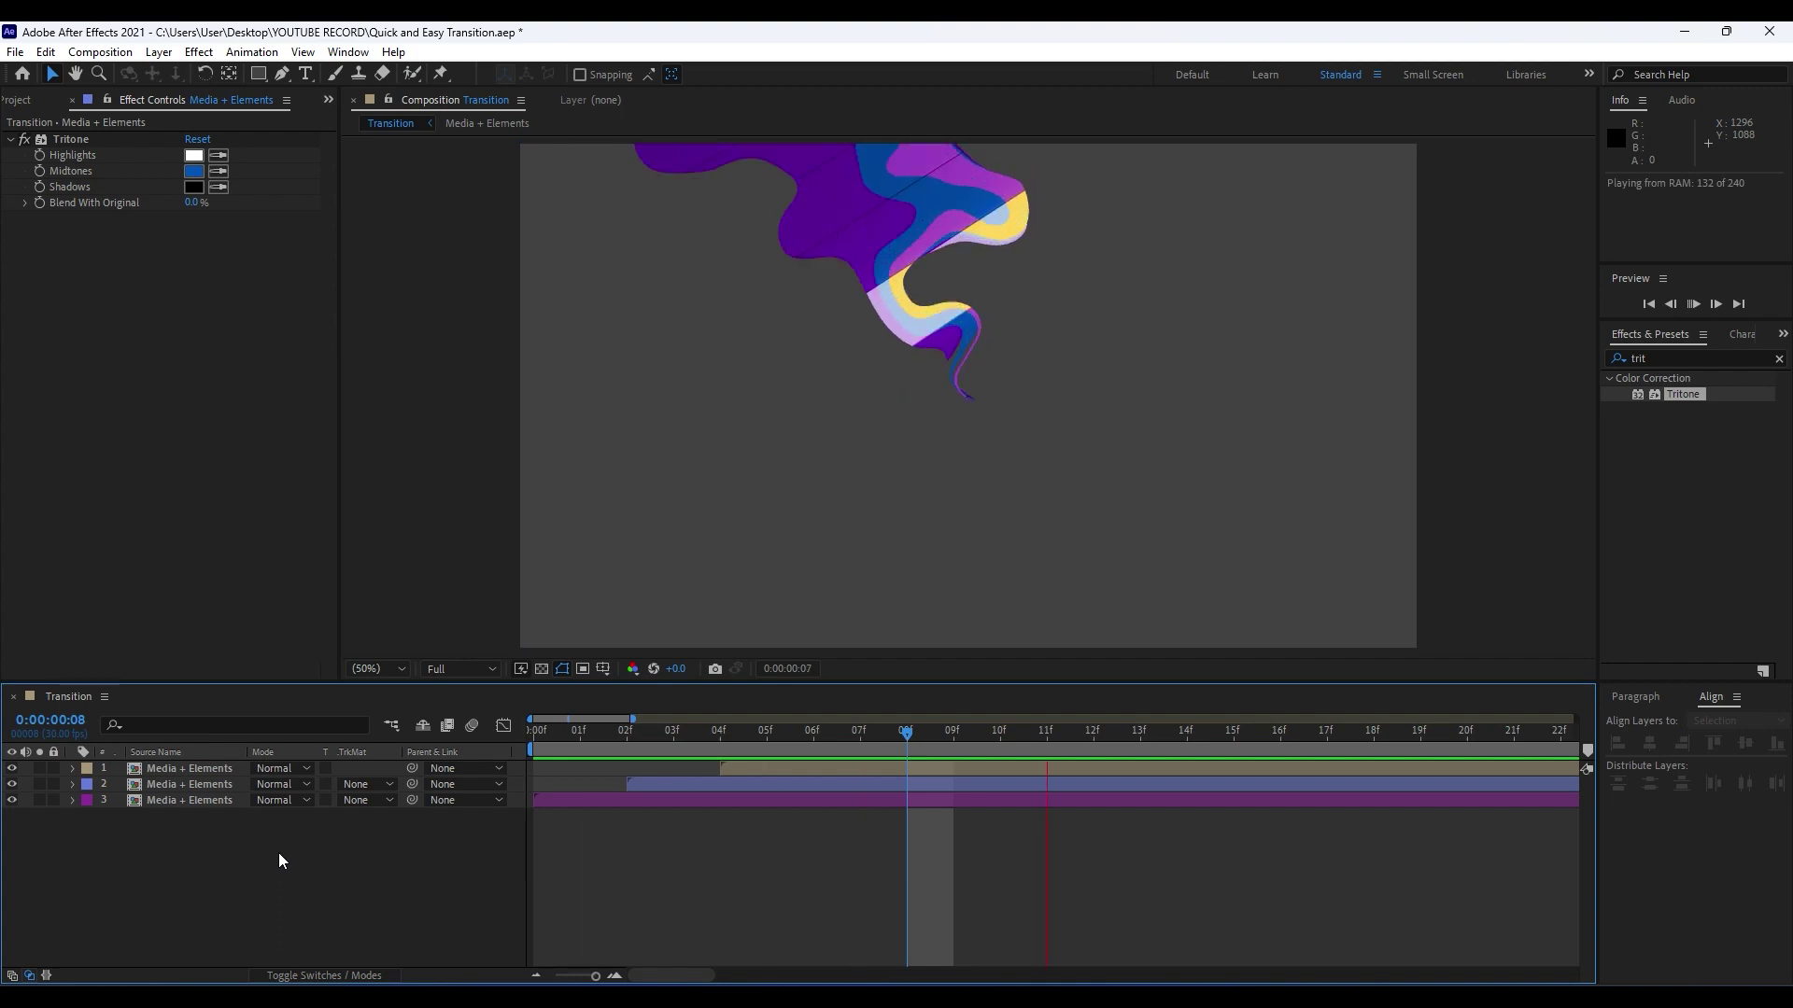
click(594, 736)
key(space)
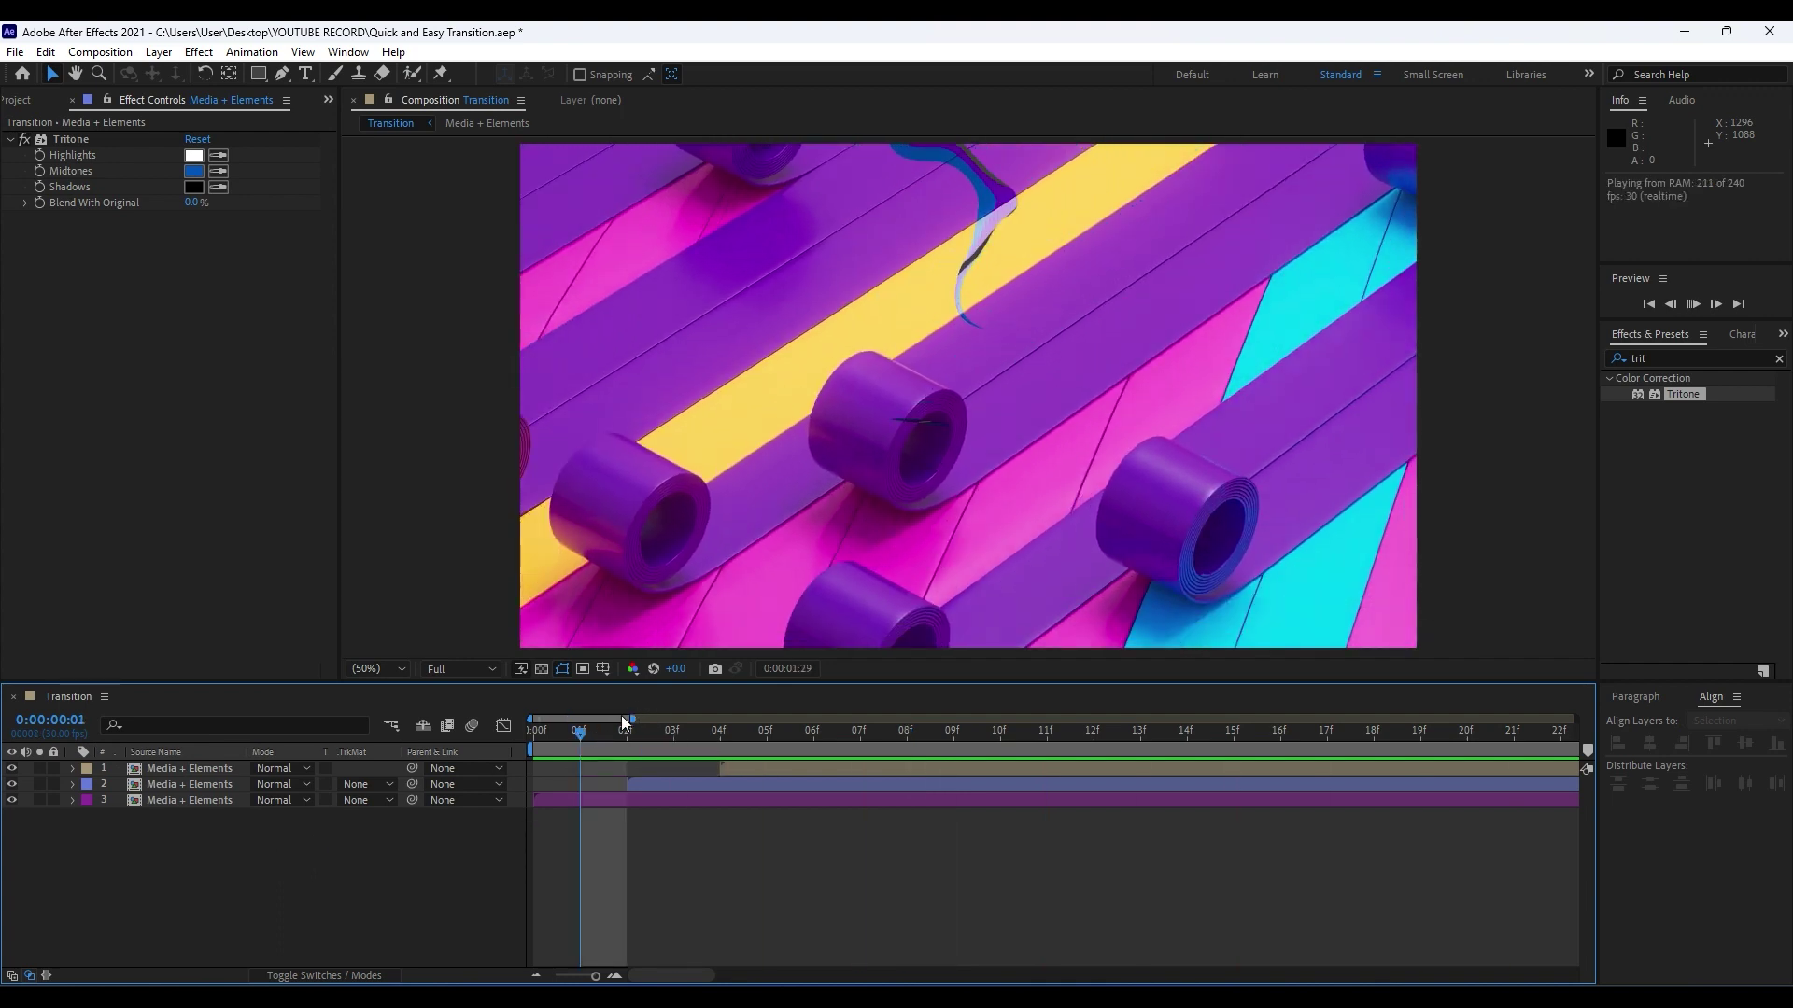
mouse_move(697, 737)
mouse_down()
mouse_move(672, 736)
mouse_move(956, 730)
mouse_up()
key(ctrl+s)
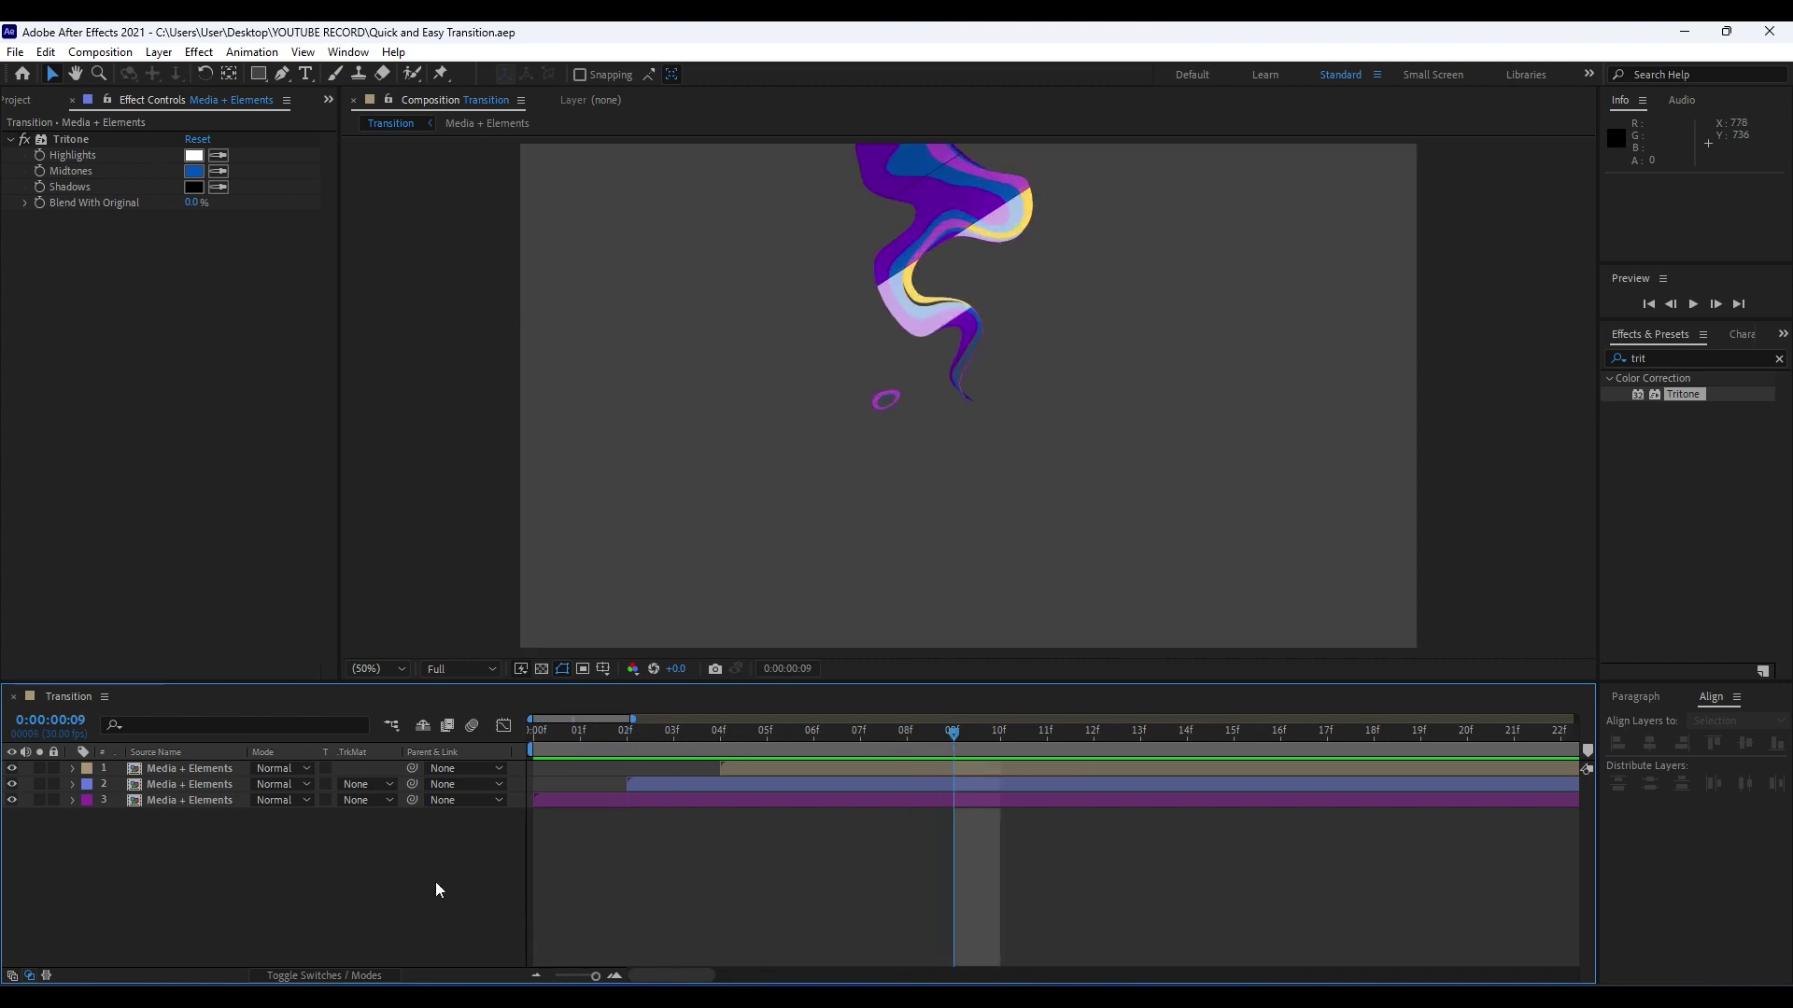
right_click(287, 899)
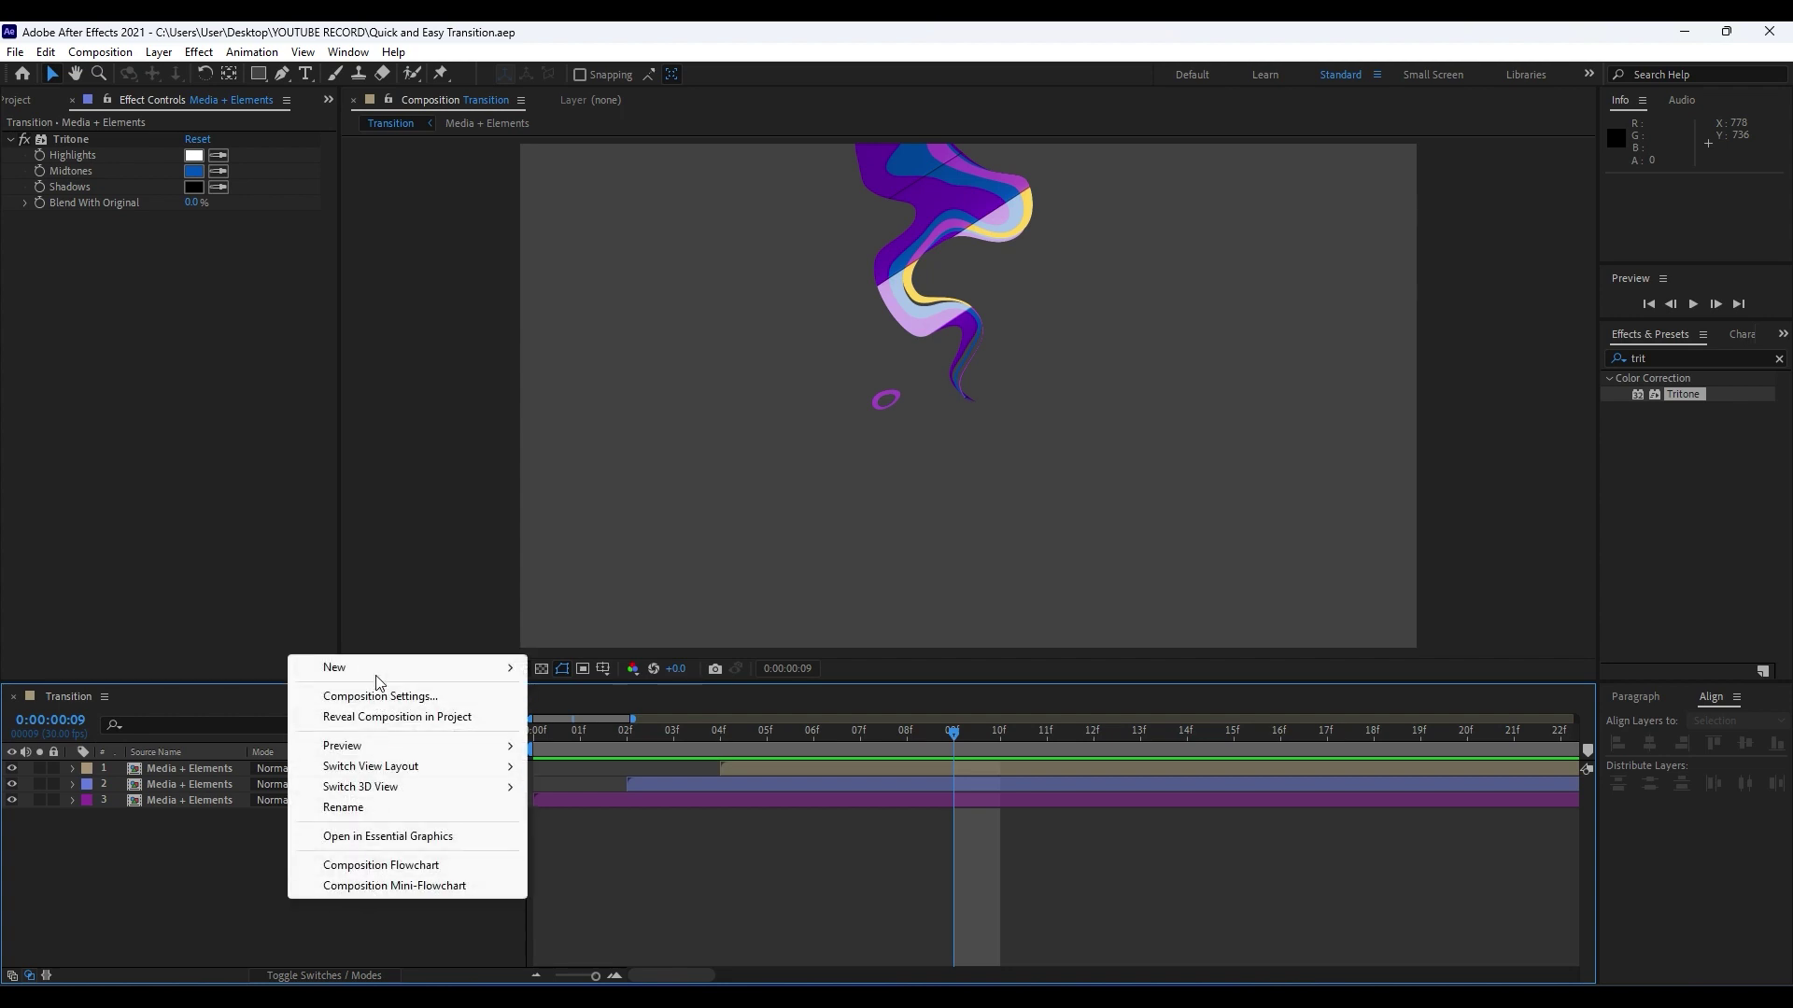
Create a black full-frame solid named BG and move it below all layers.
mouse_move(372, 663)
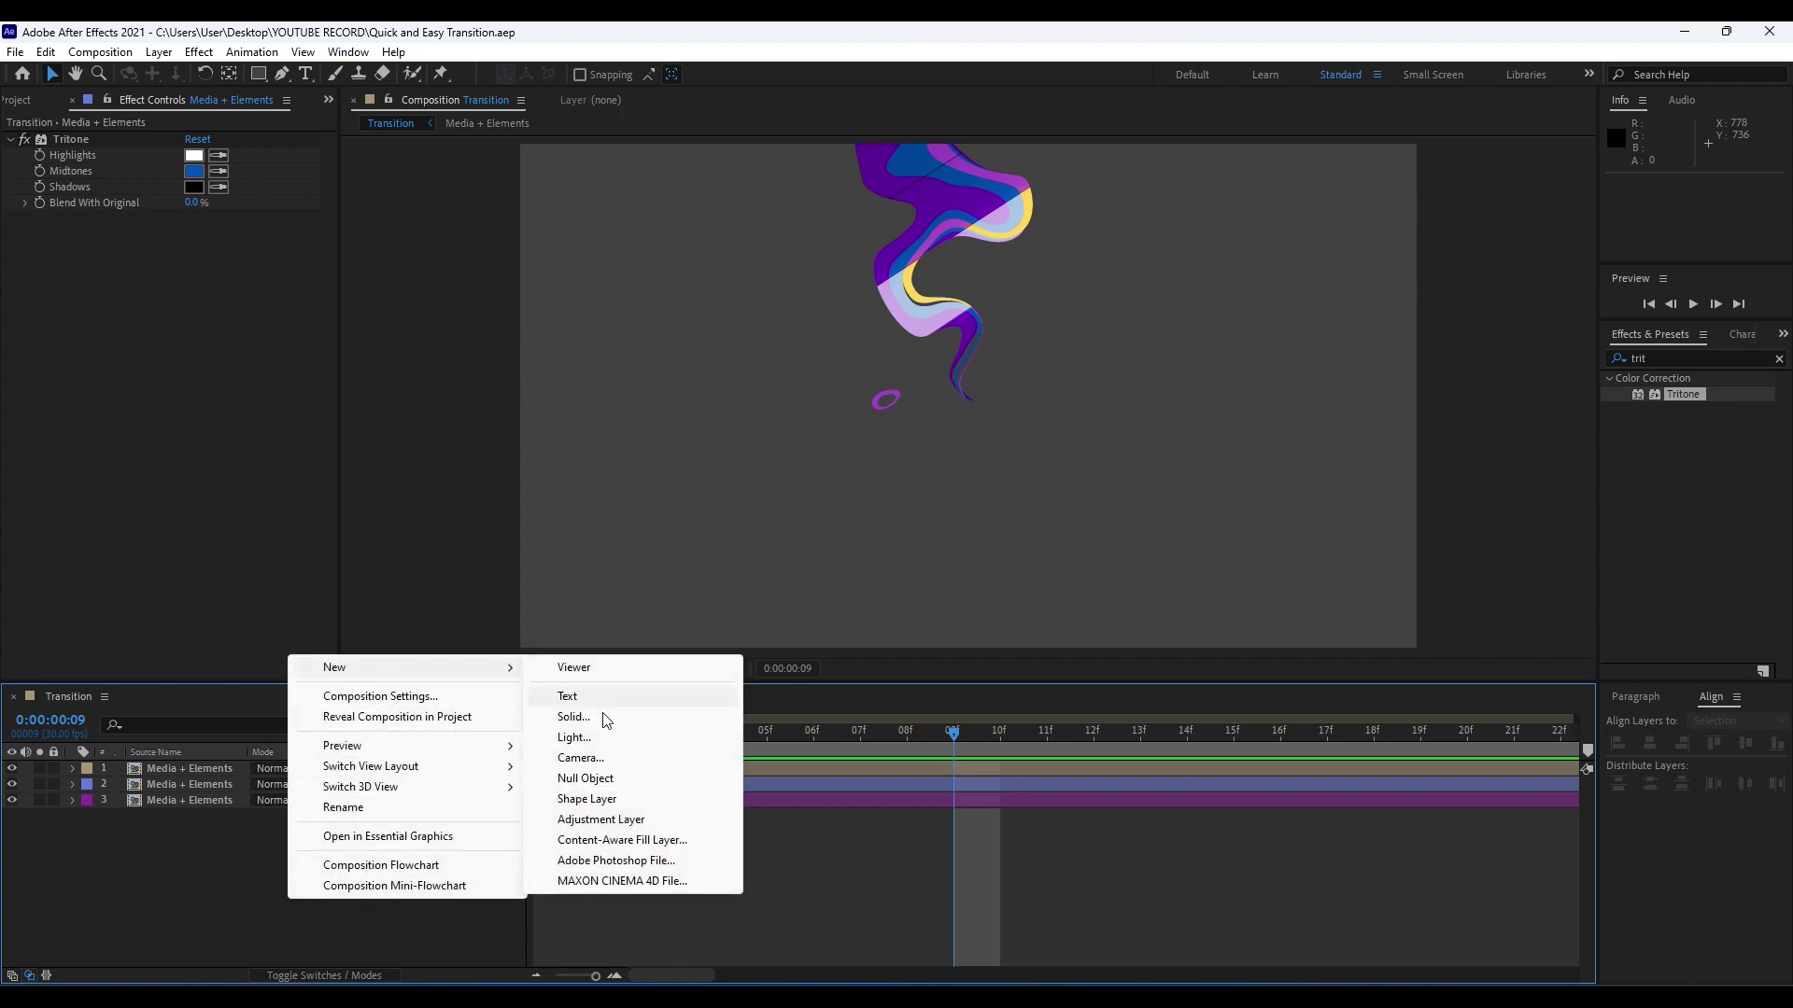
click(571, 716)
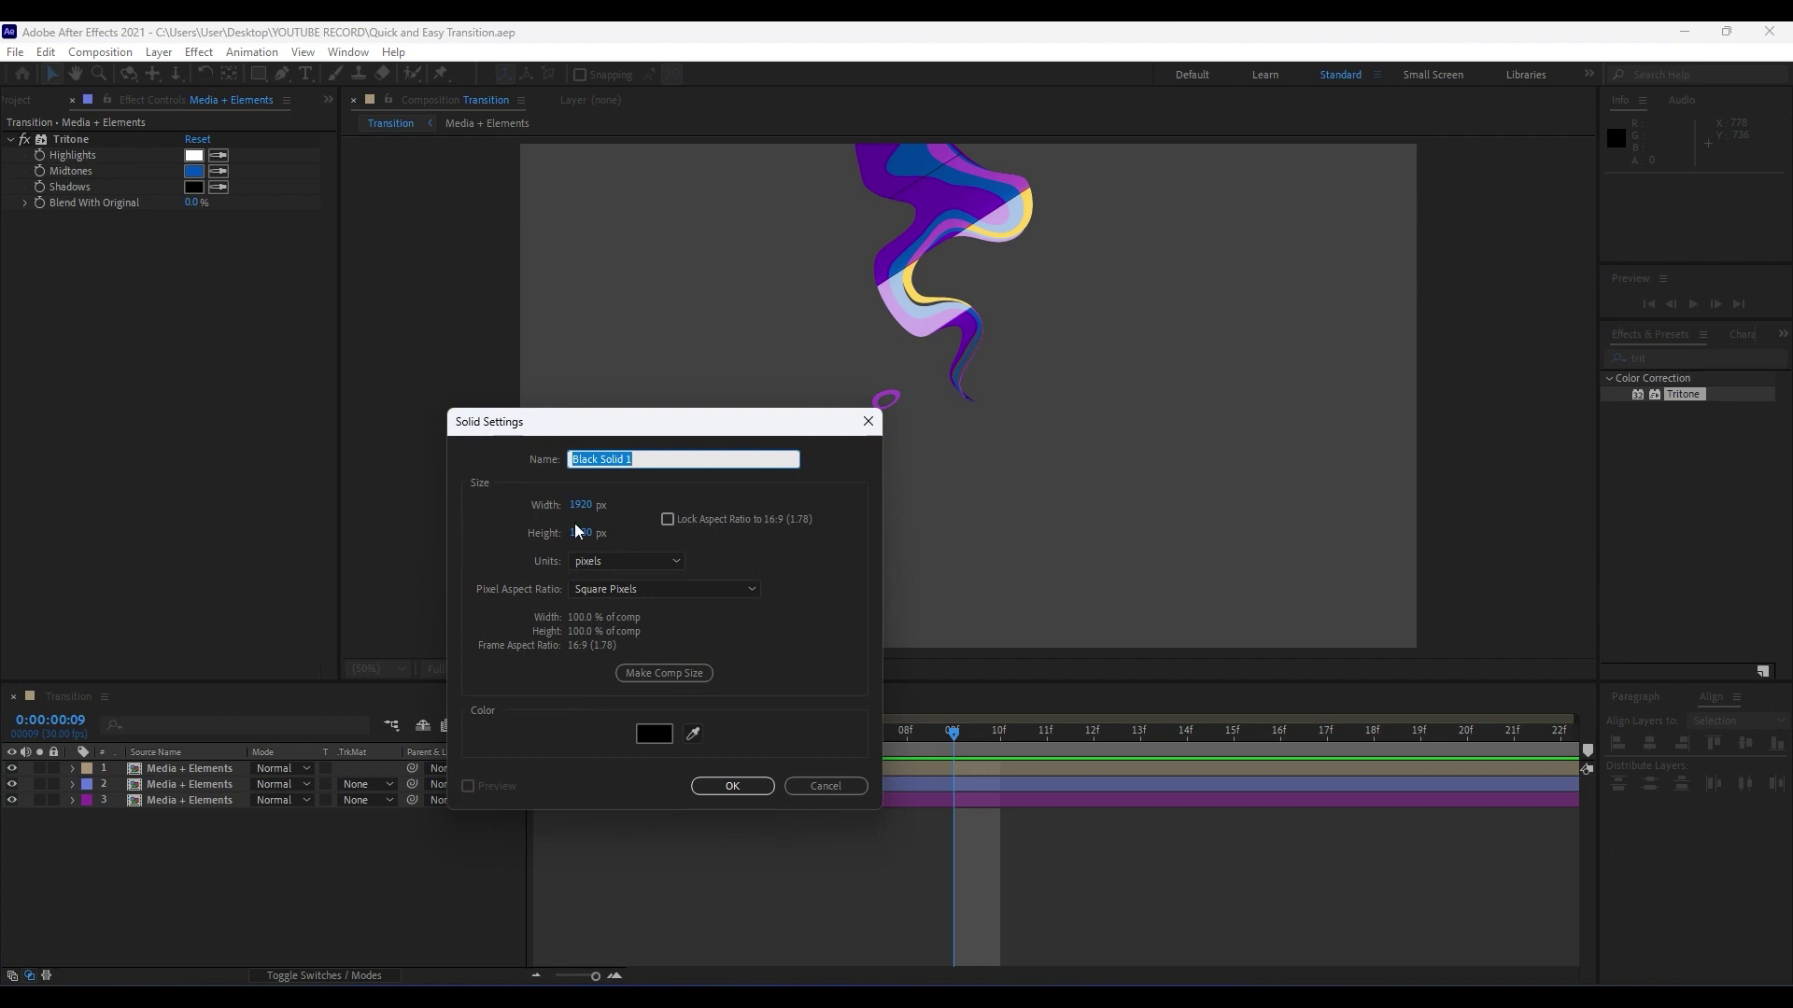
text(BG)
click(733, 786)
drag(193, 769, 168, 850)
click(1658, 357)
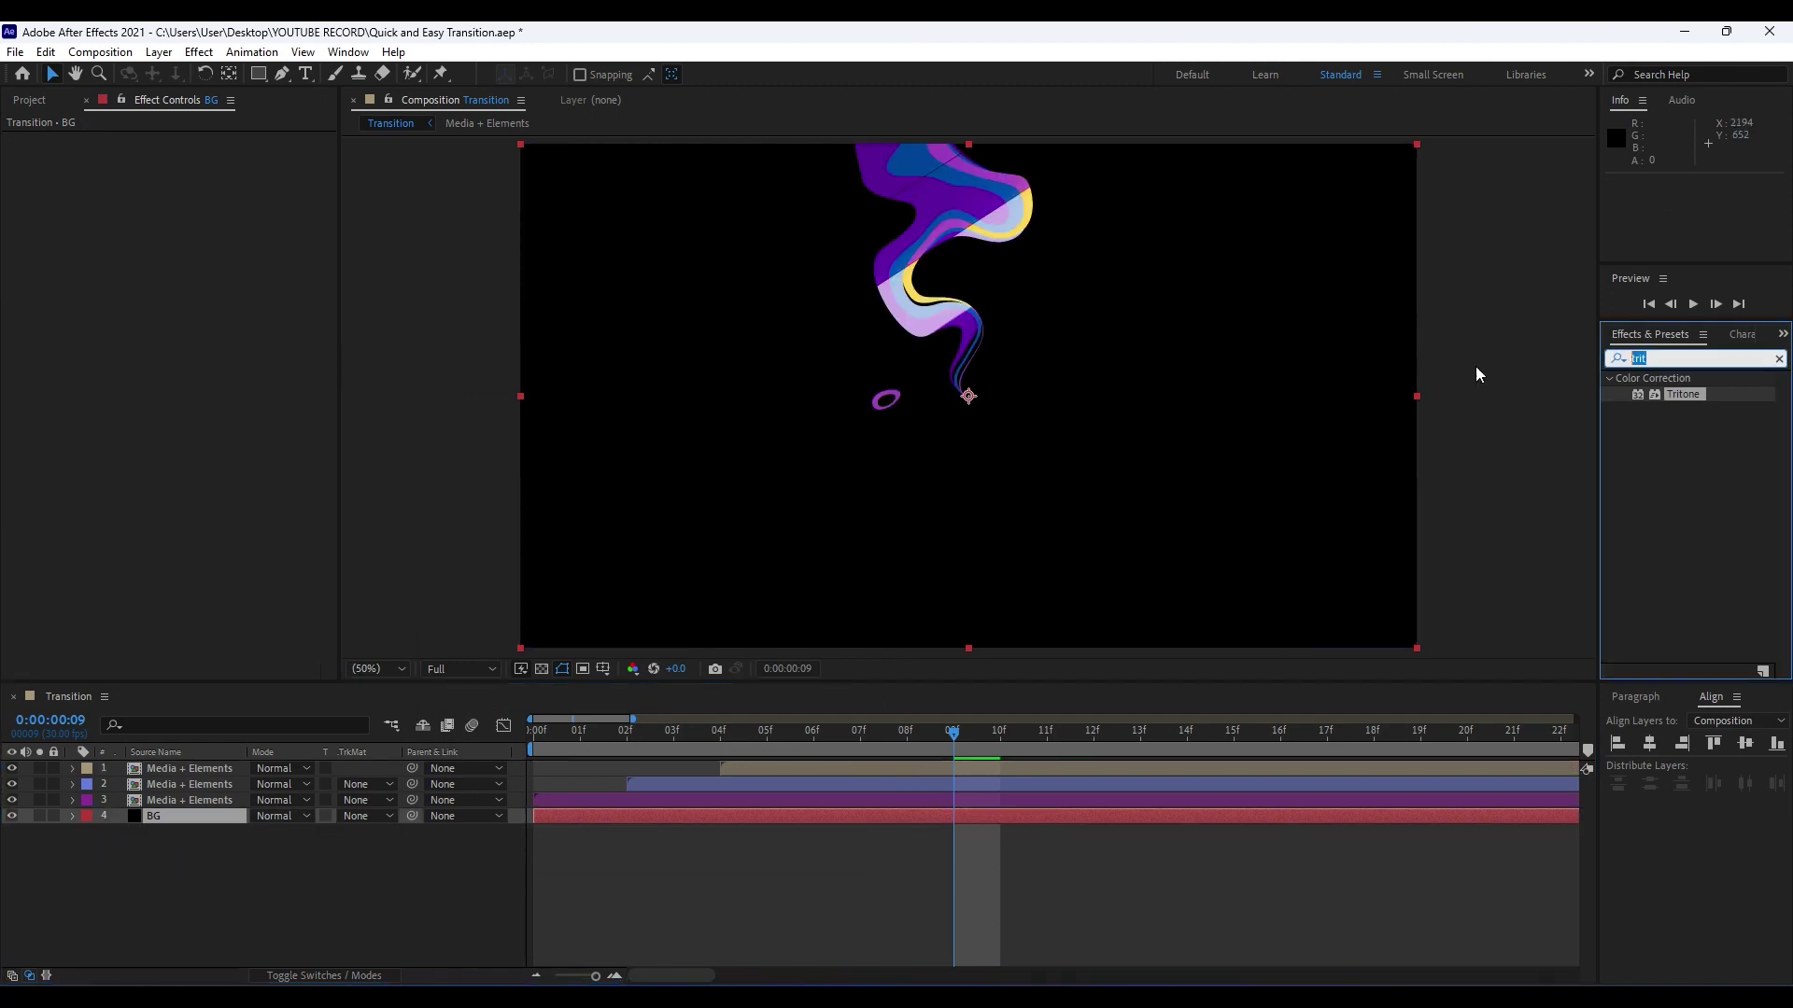
Apply 4-Color Gradient to BG and drag Points 1 and 2 above the frame.
text(4-)
drag(1687, 394, 222, 816)
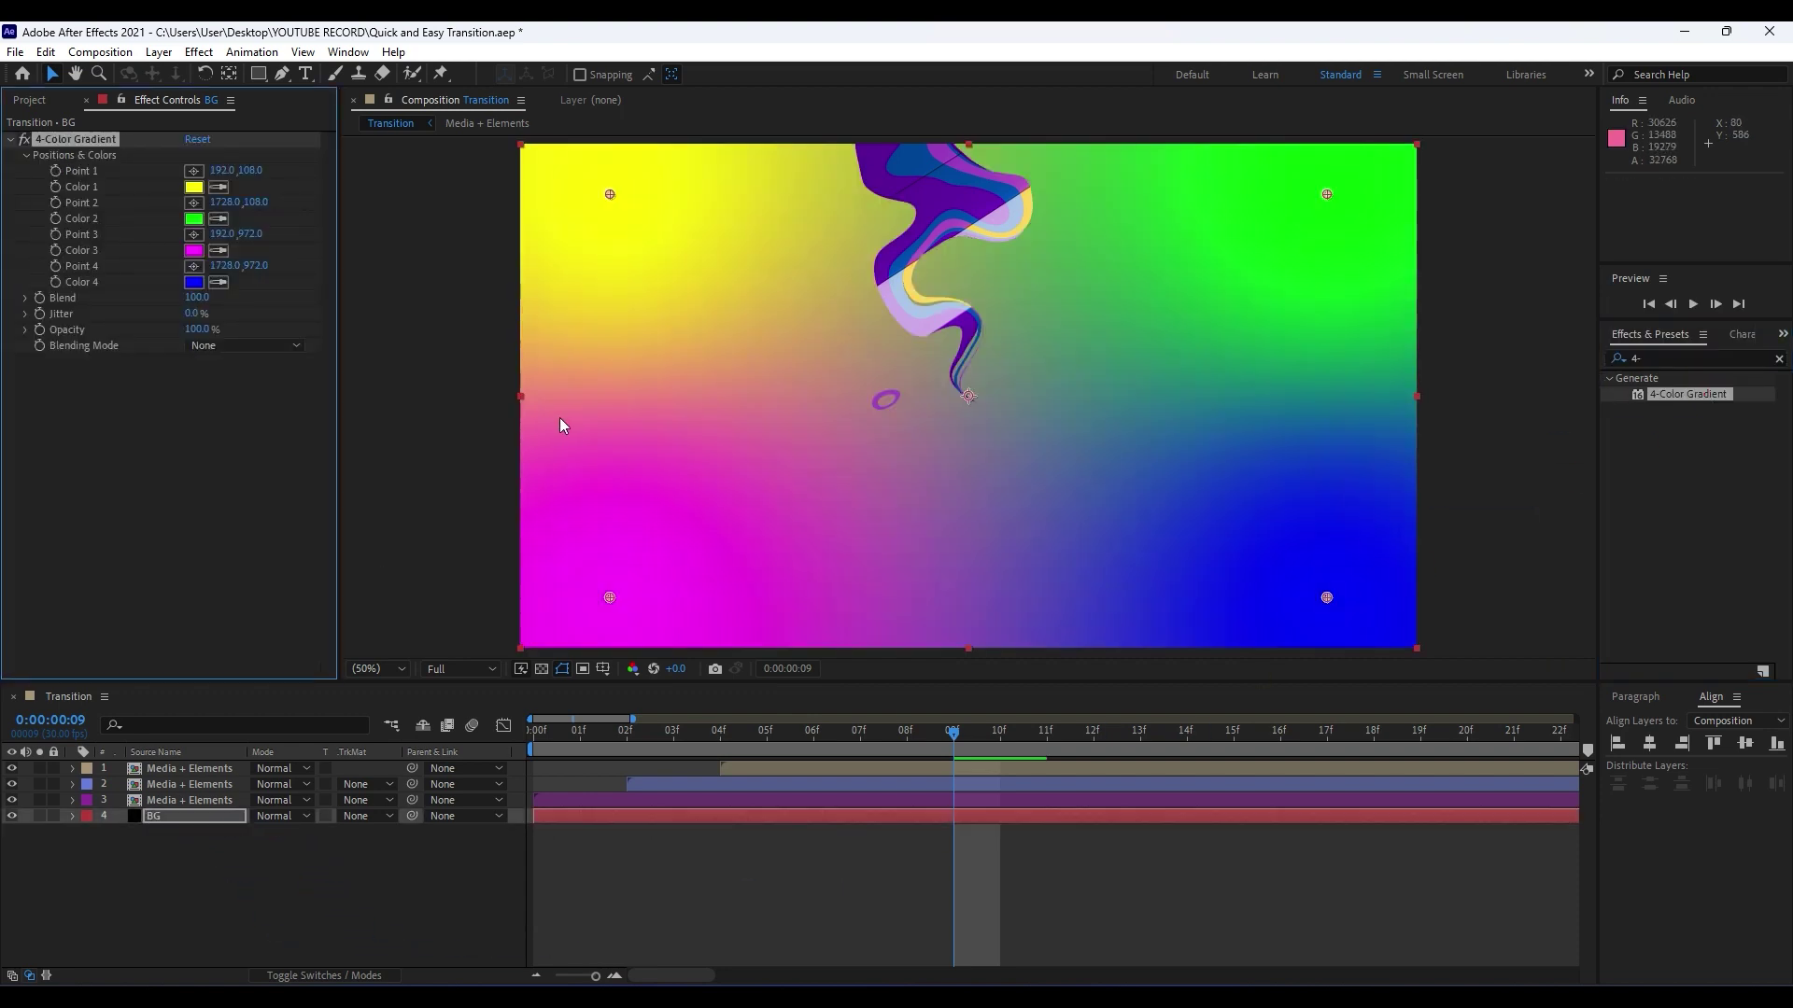
key(comma)
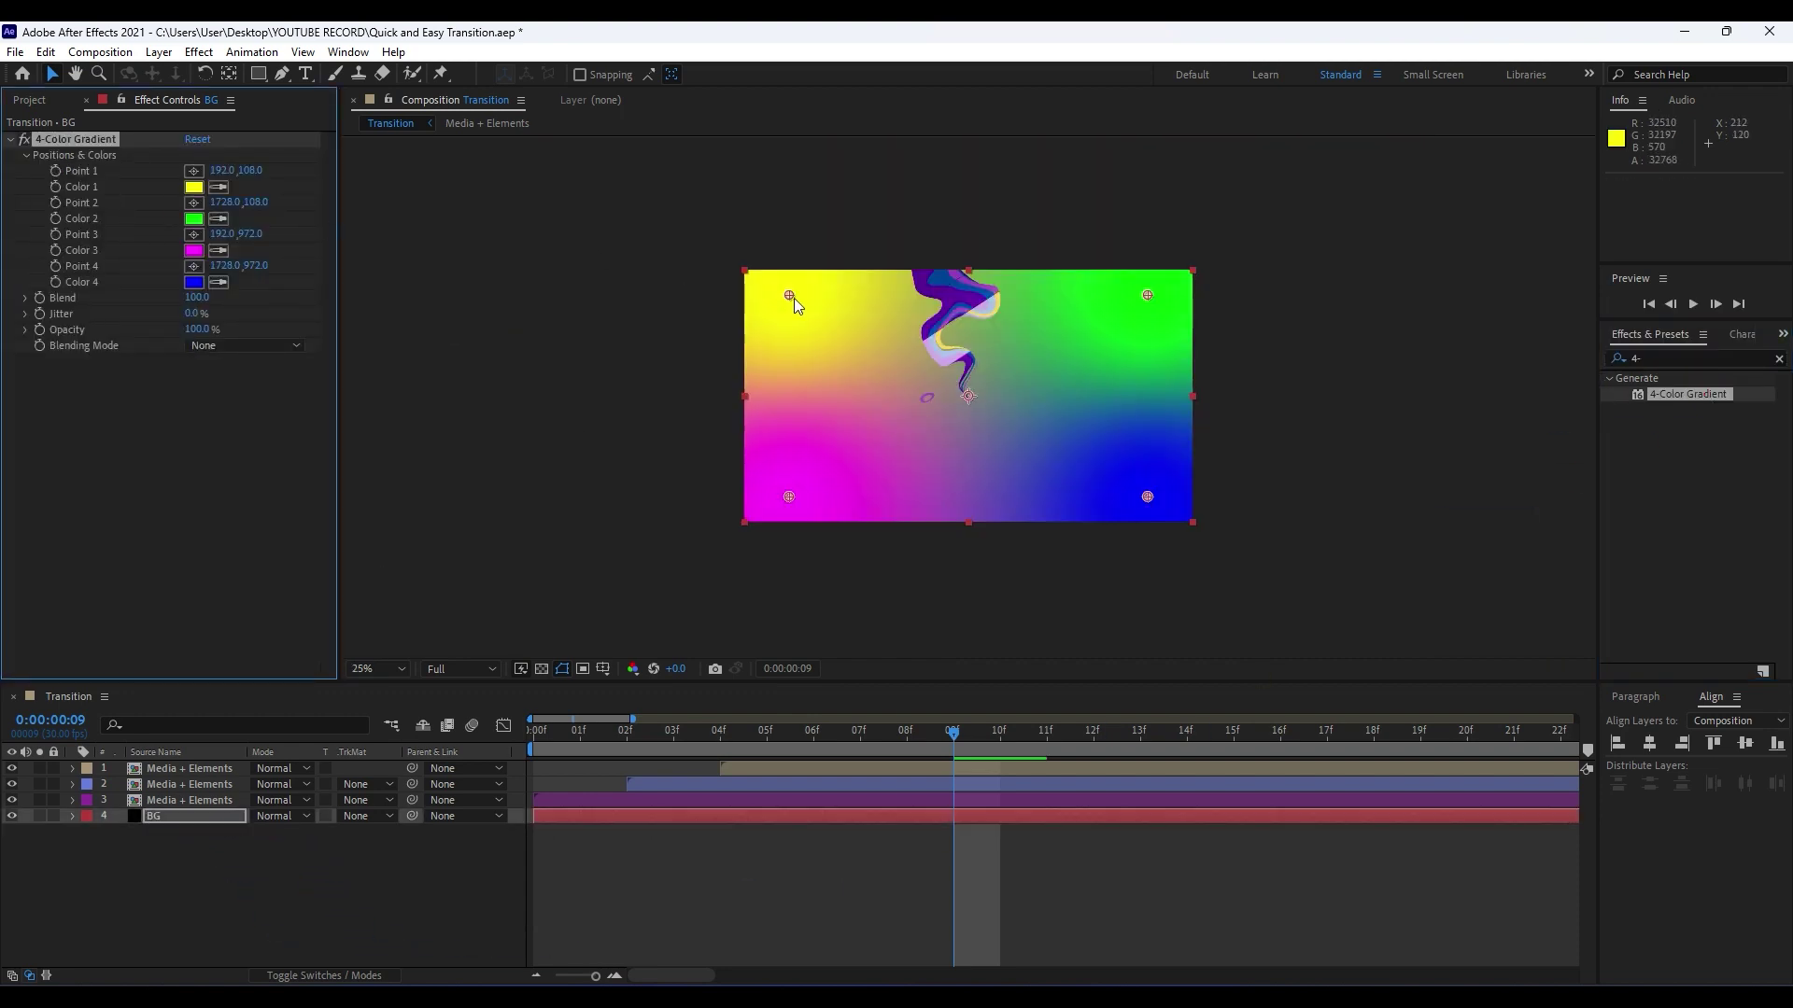
drag(789, 296, 738, 239)
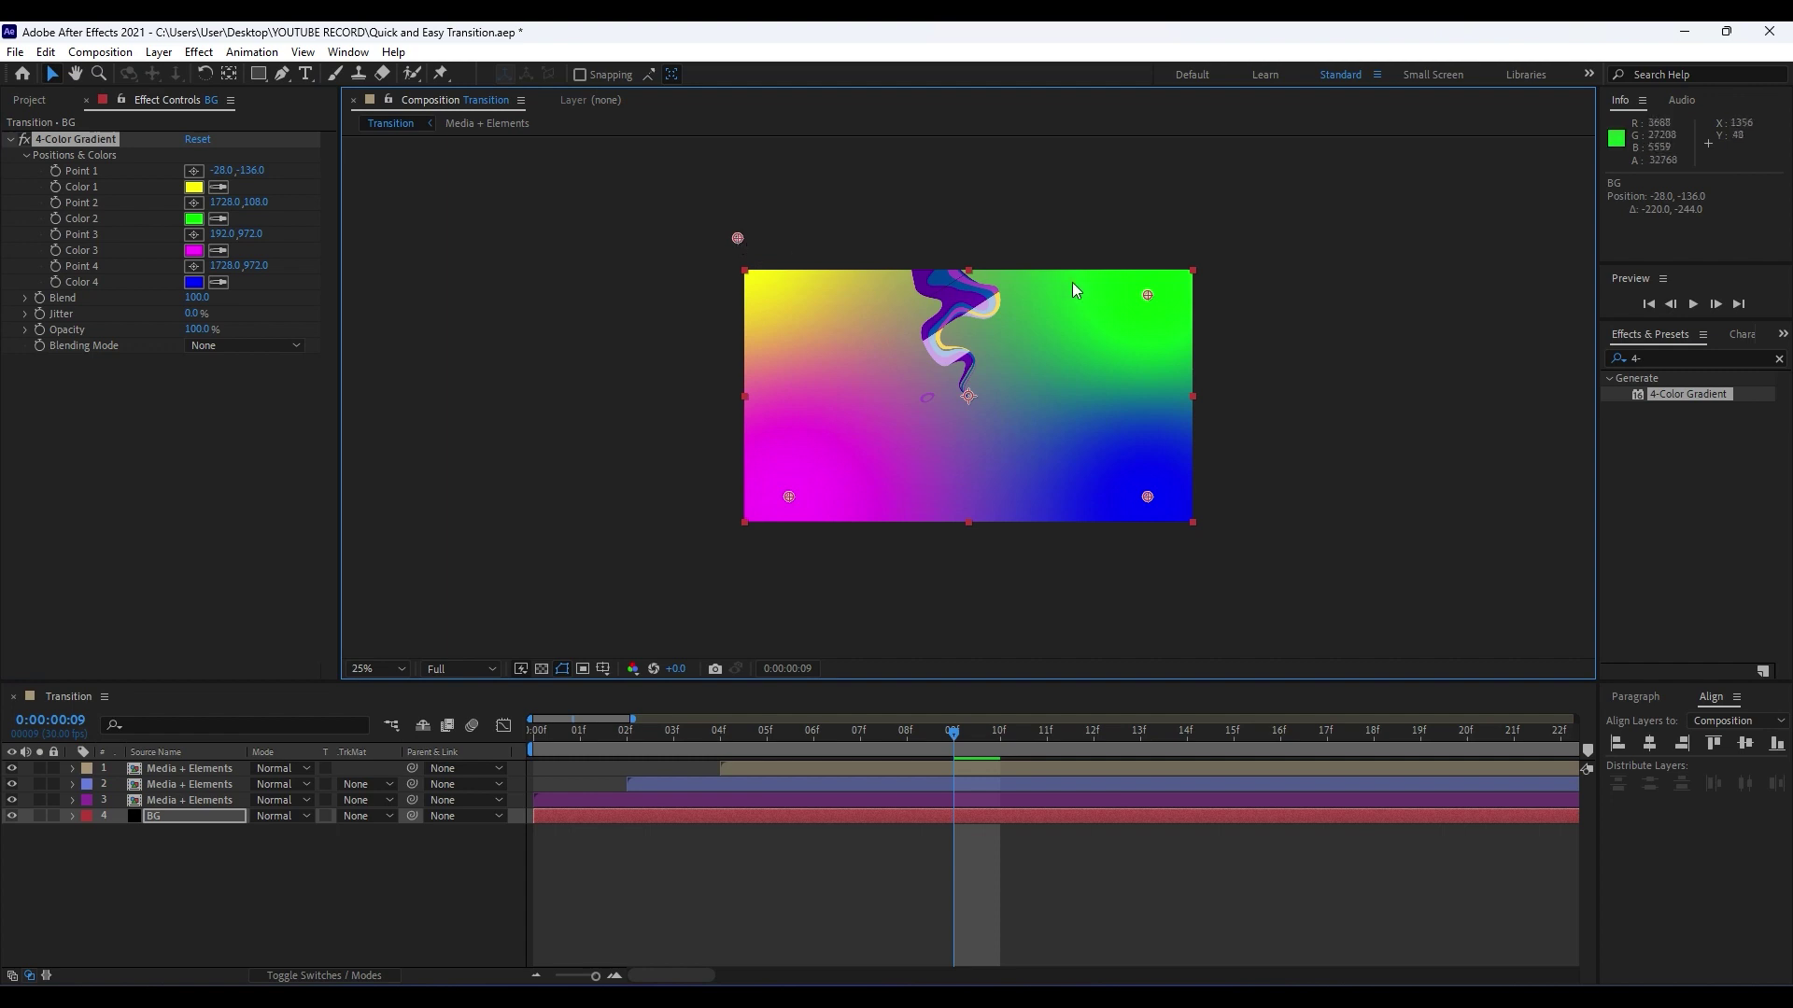
drag(1148, 297, 1148, 252)
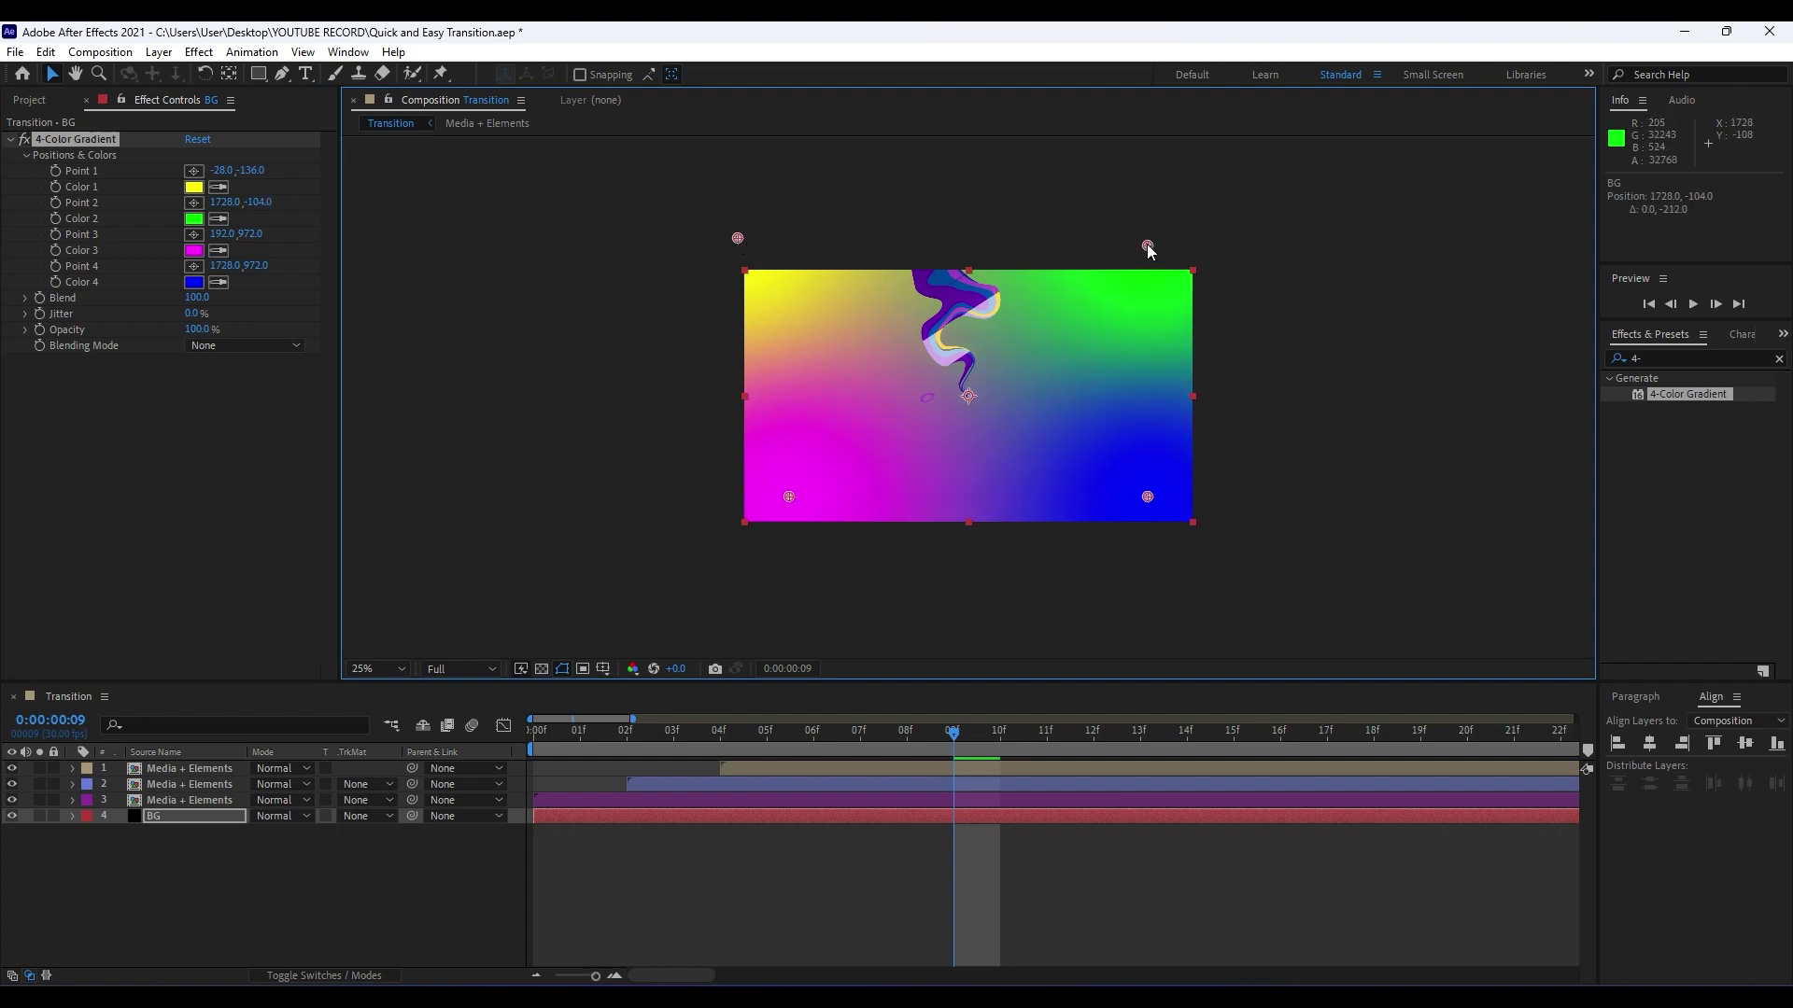
drag(737, 239, 689, 150)
Push Points 3 and 4 below the frame and set Color 1 to dark grey 212121.
key(comma)
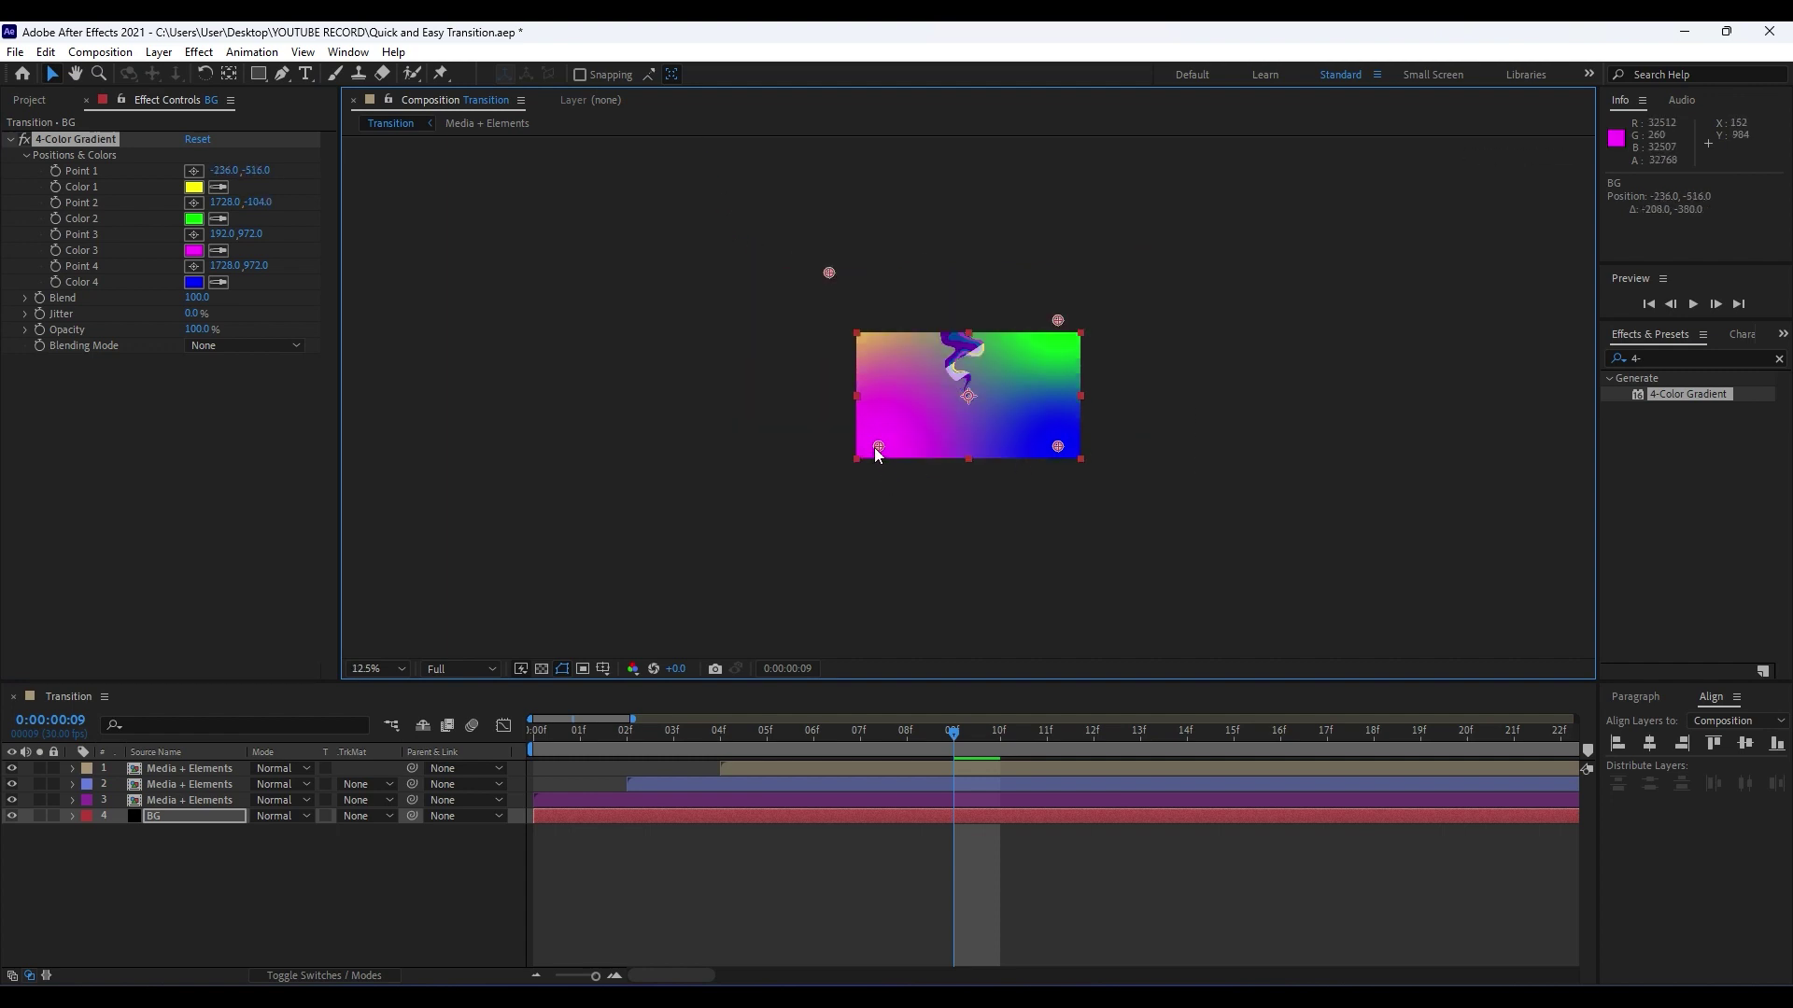
drag(876, 450, 888, 519)
drag(1057, 448, 1093, 602)
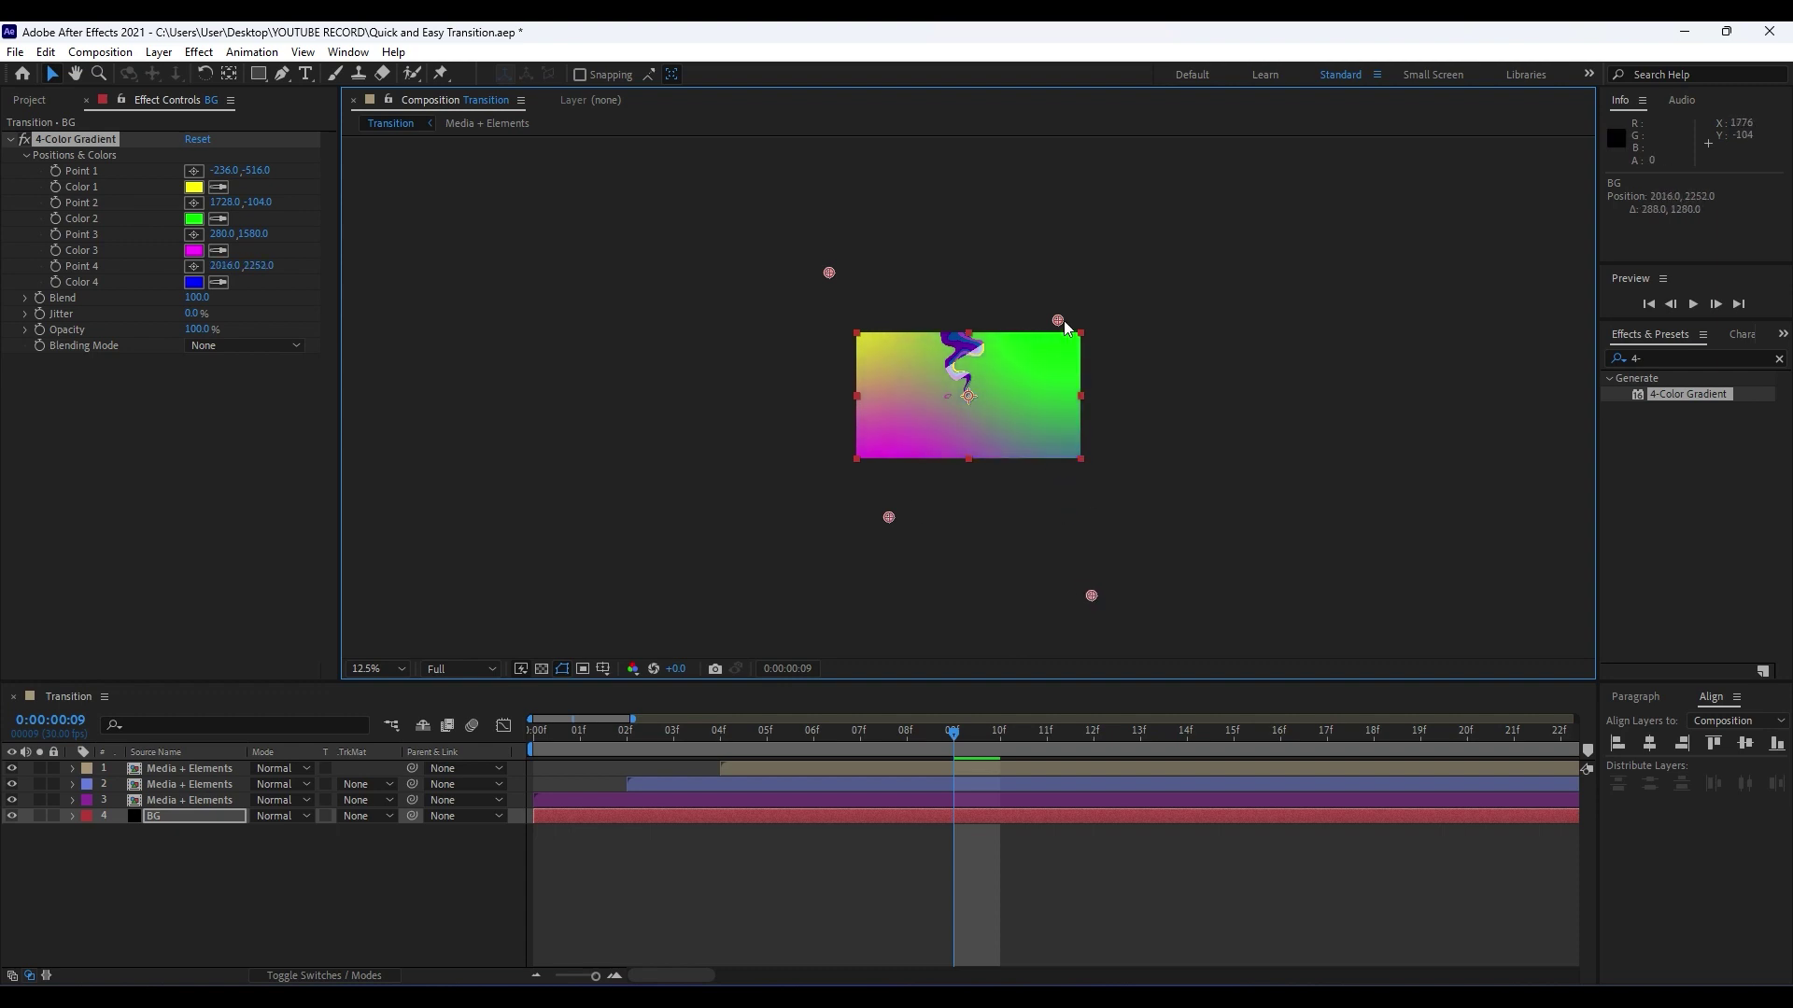
drag(1058, 320, 1112, 306)
key(period)
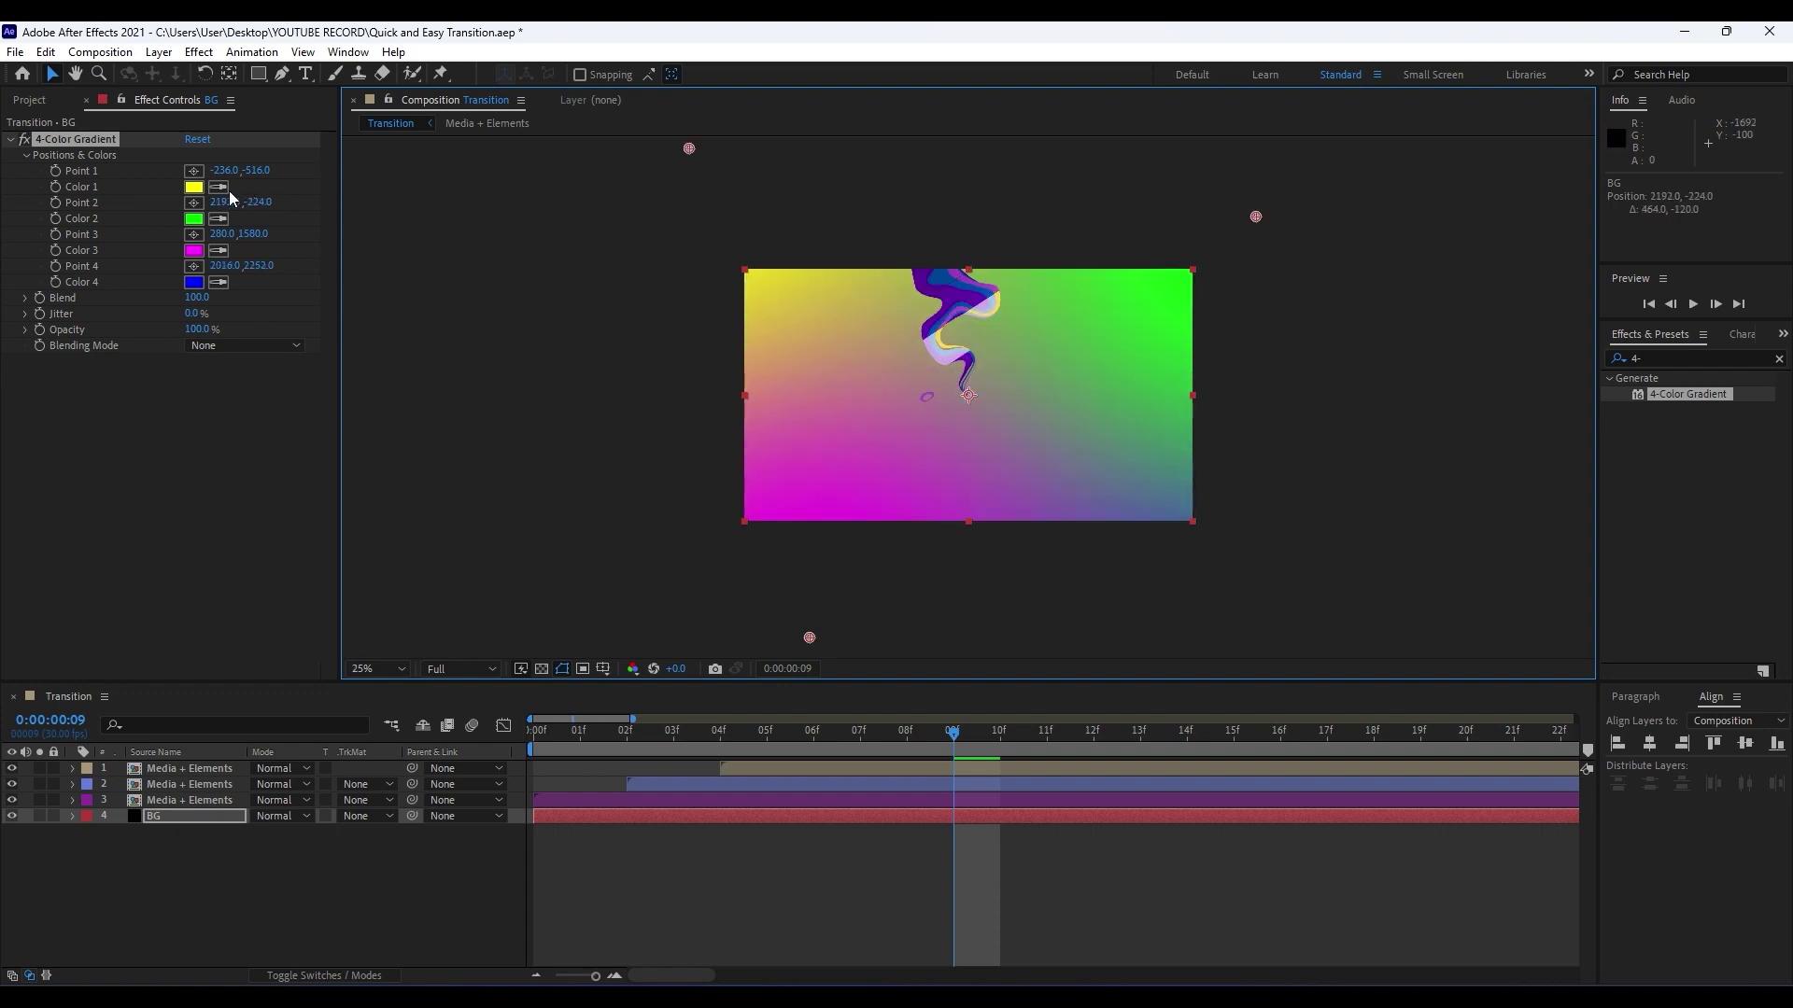
click(195, 187)
drag(720, 851, 682, 860)
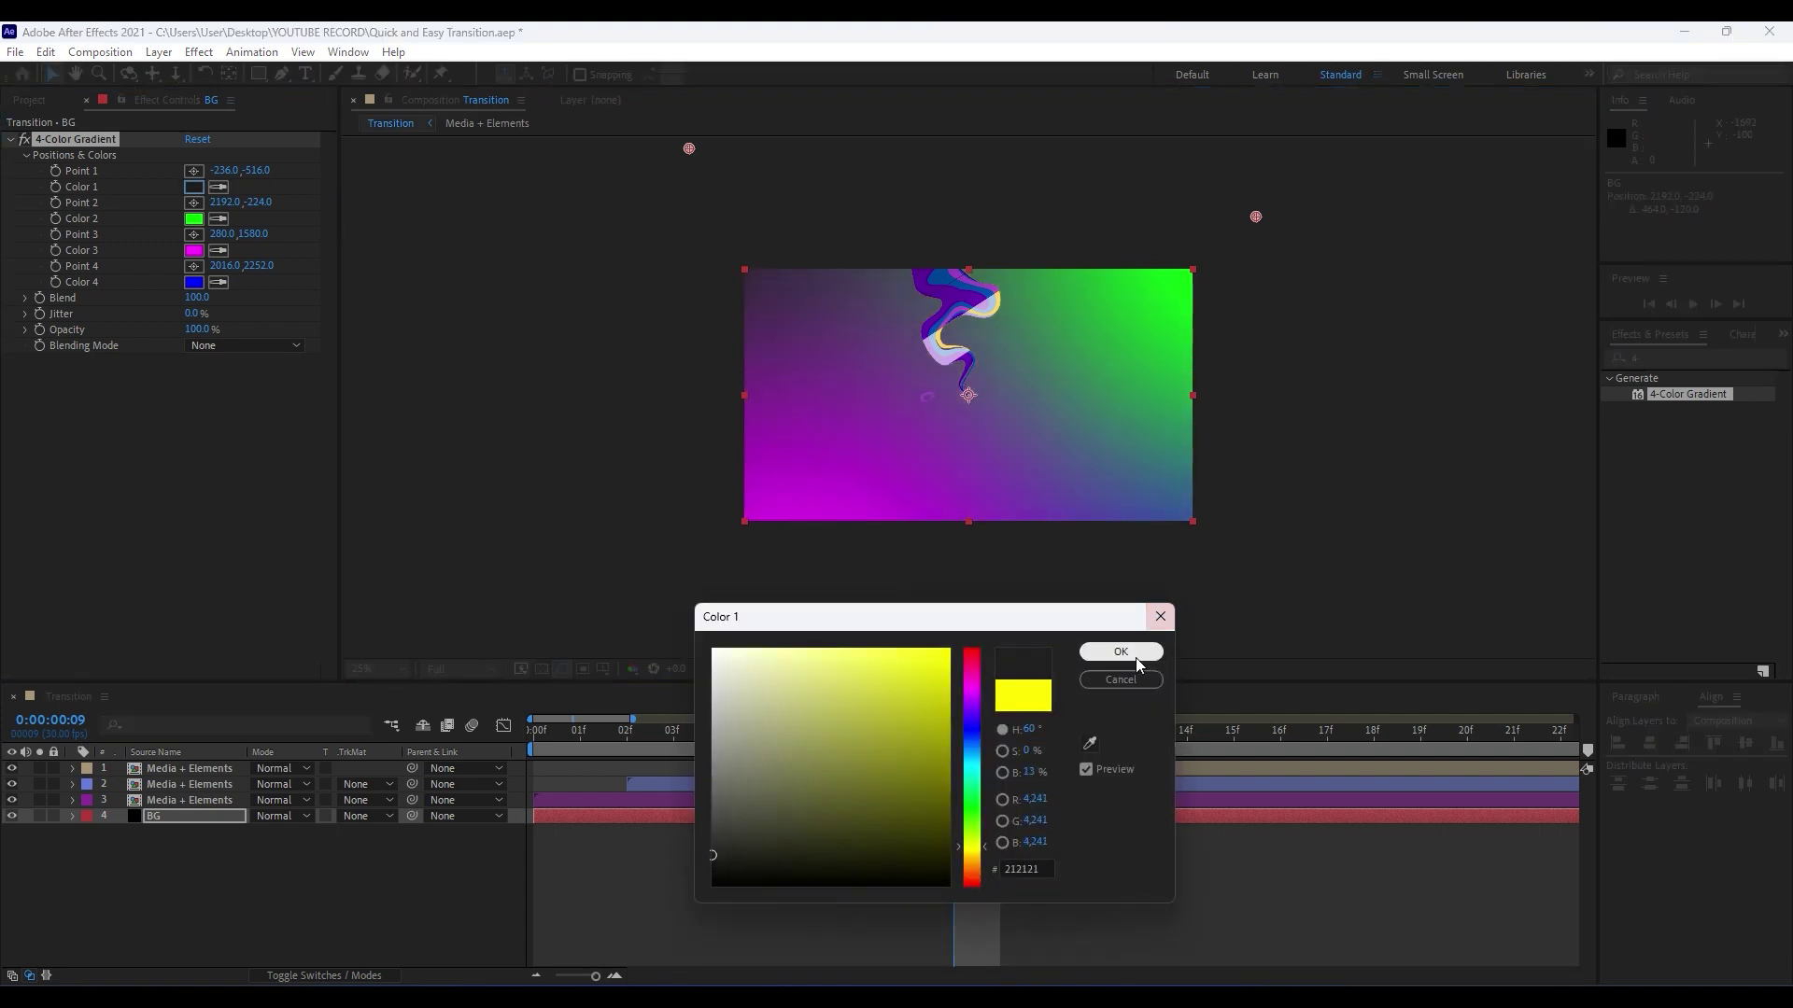
Keep Color 1 dark grey, then set gradient Color 3 to black and Color 2 to blue.
click(1113, 651)
click(198, 250)
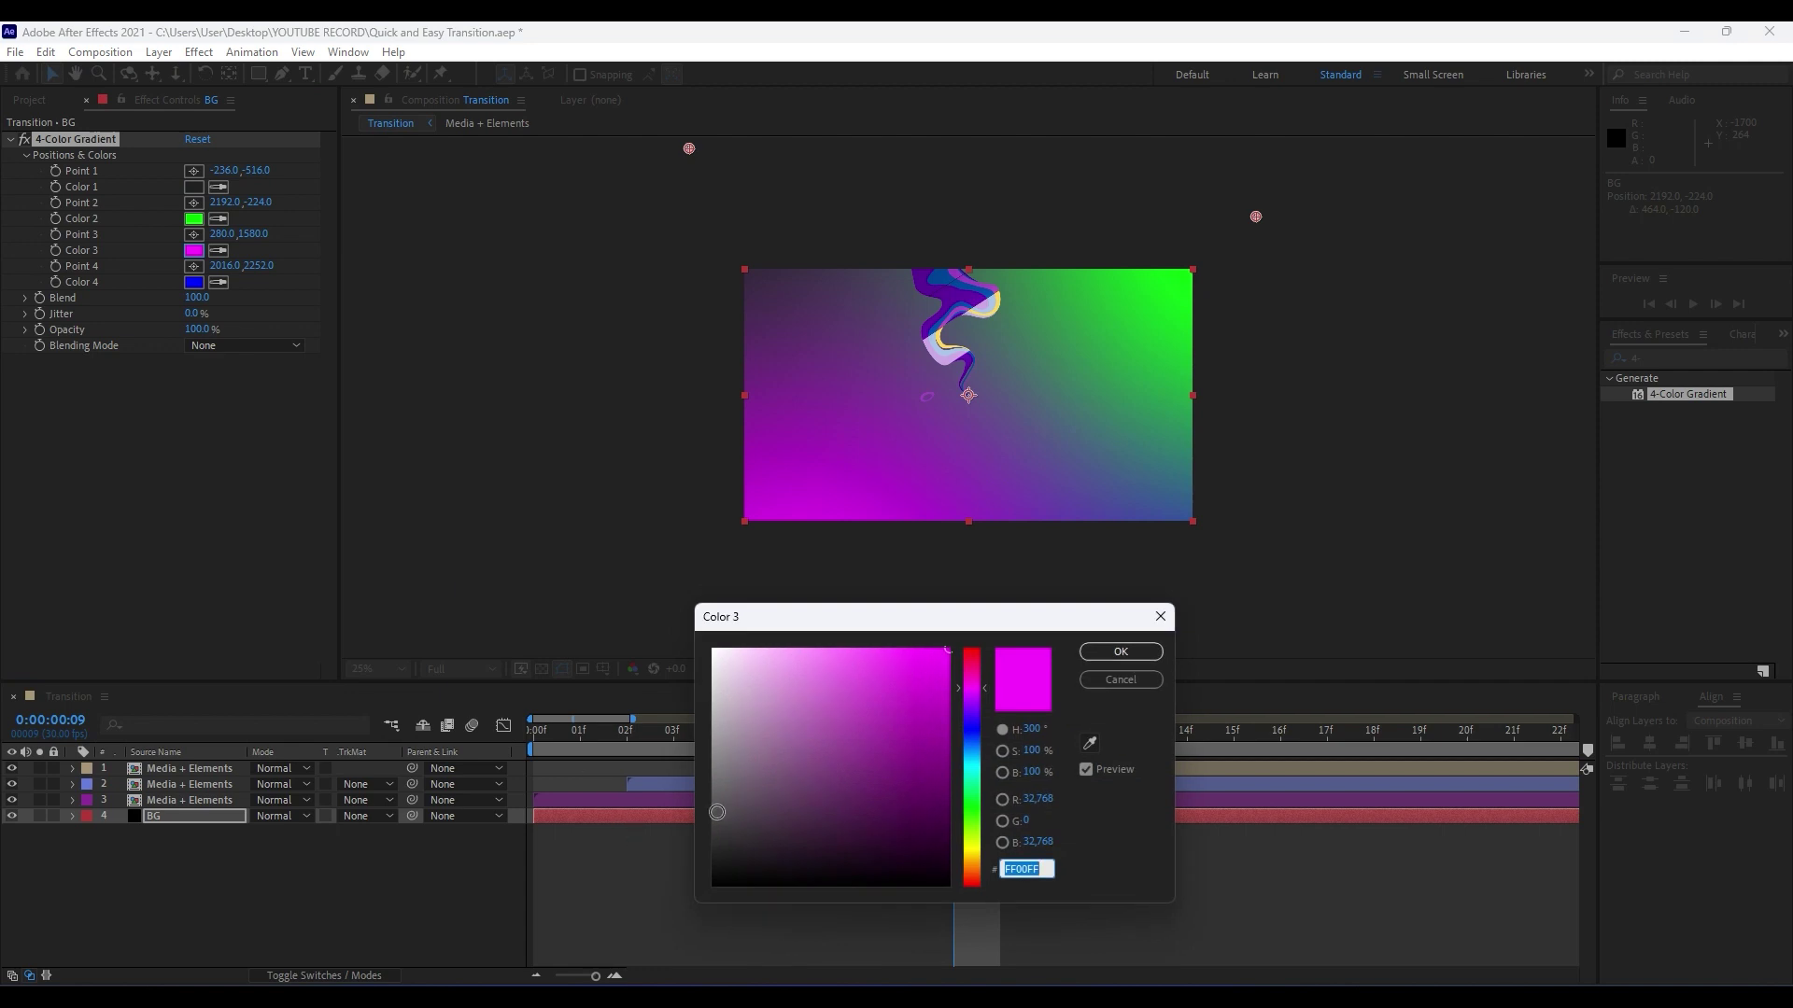
drag(715, 812, 664, 891)
click(1134, 653)
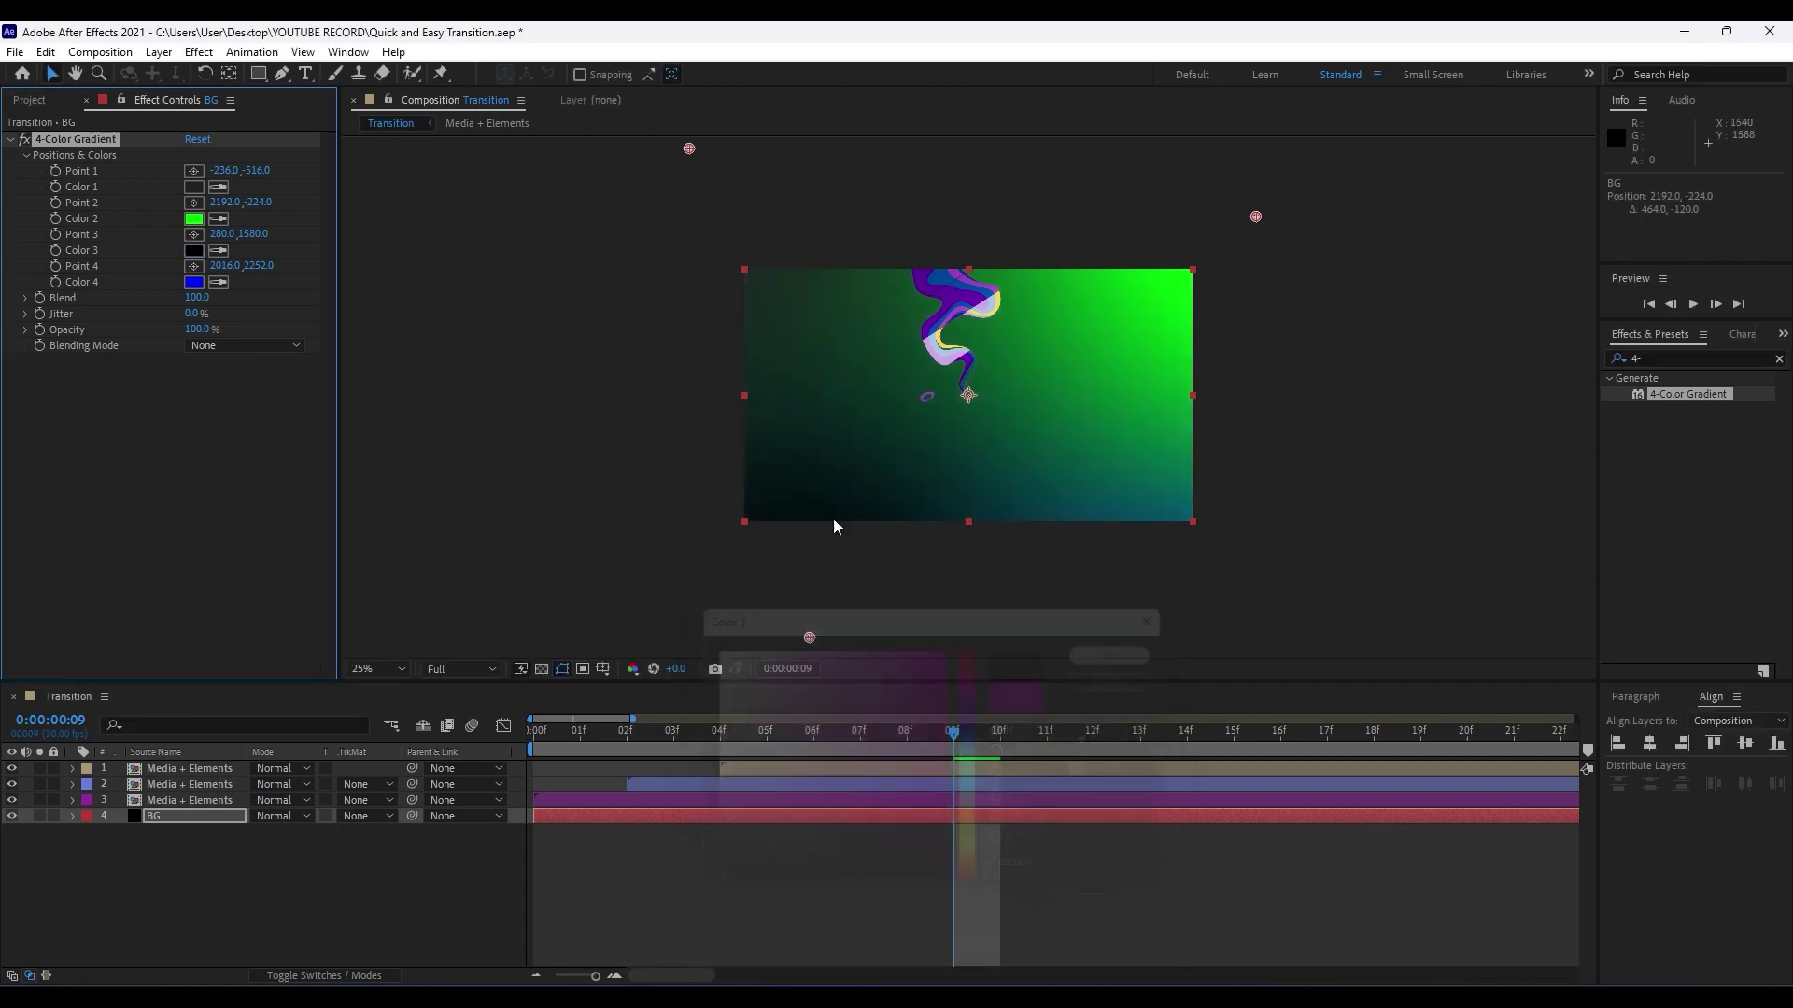
click(194, 218)
drag(976, 745, 977, 743)
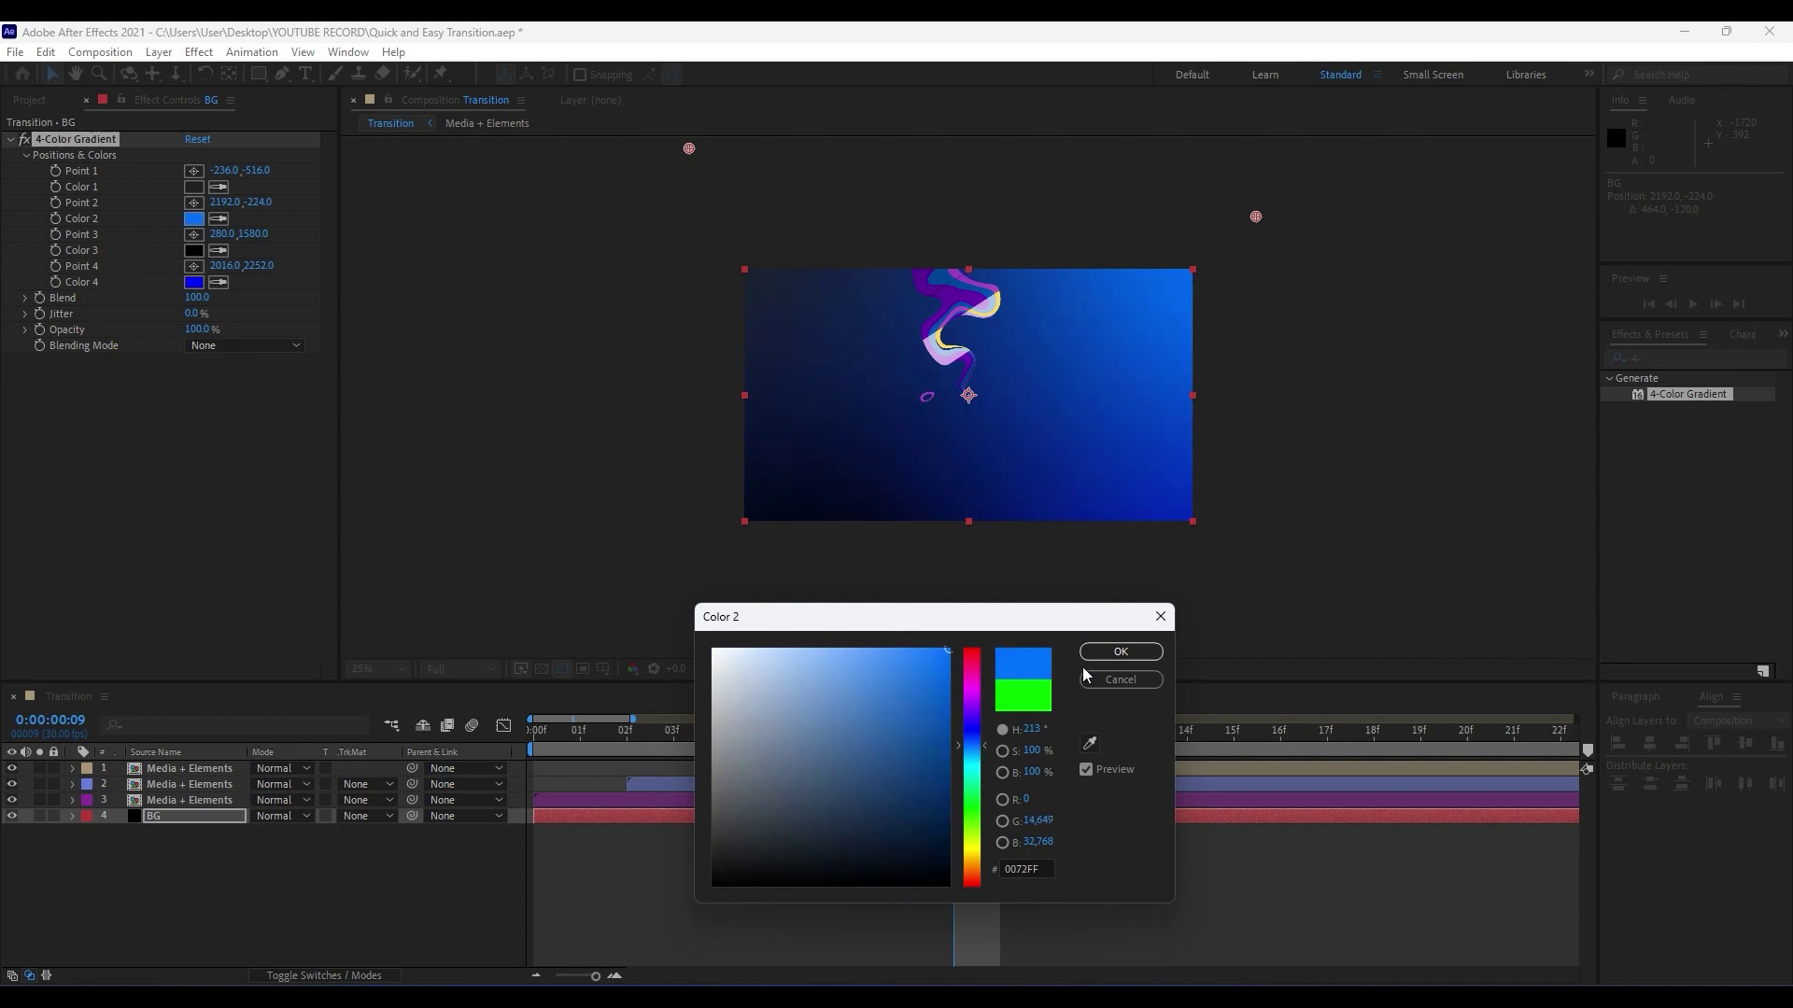
click(1120, 652)
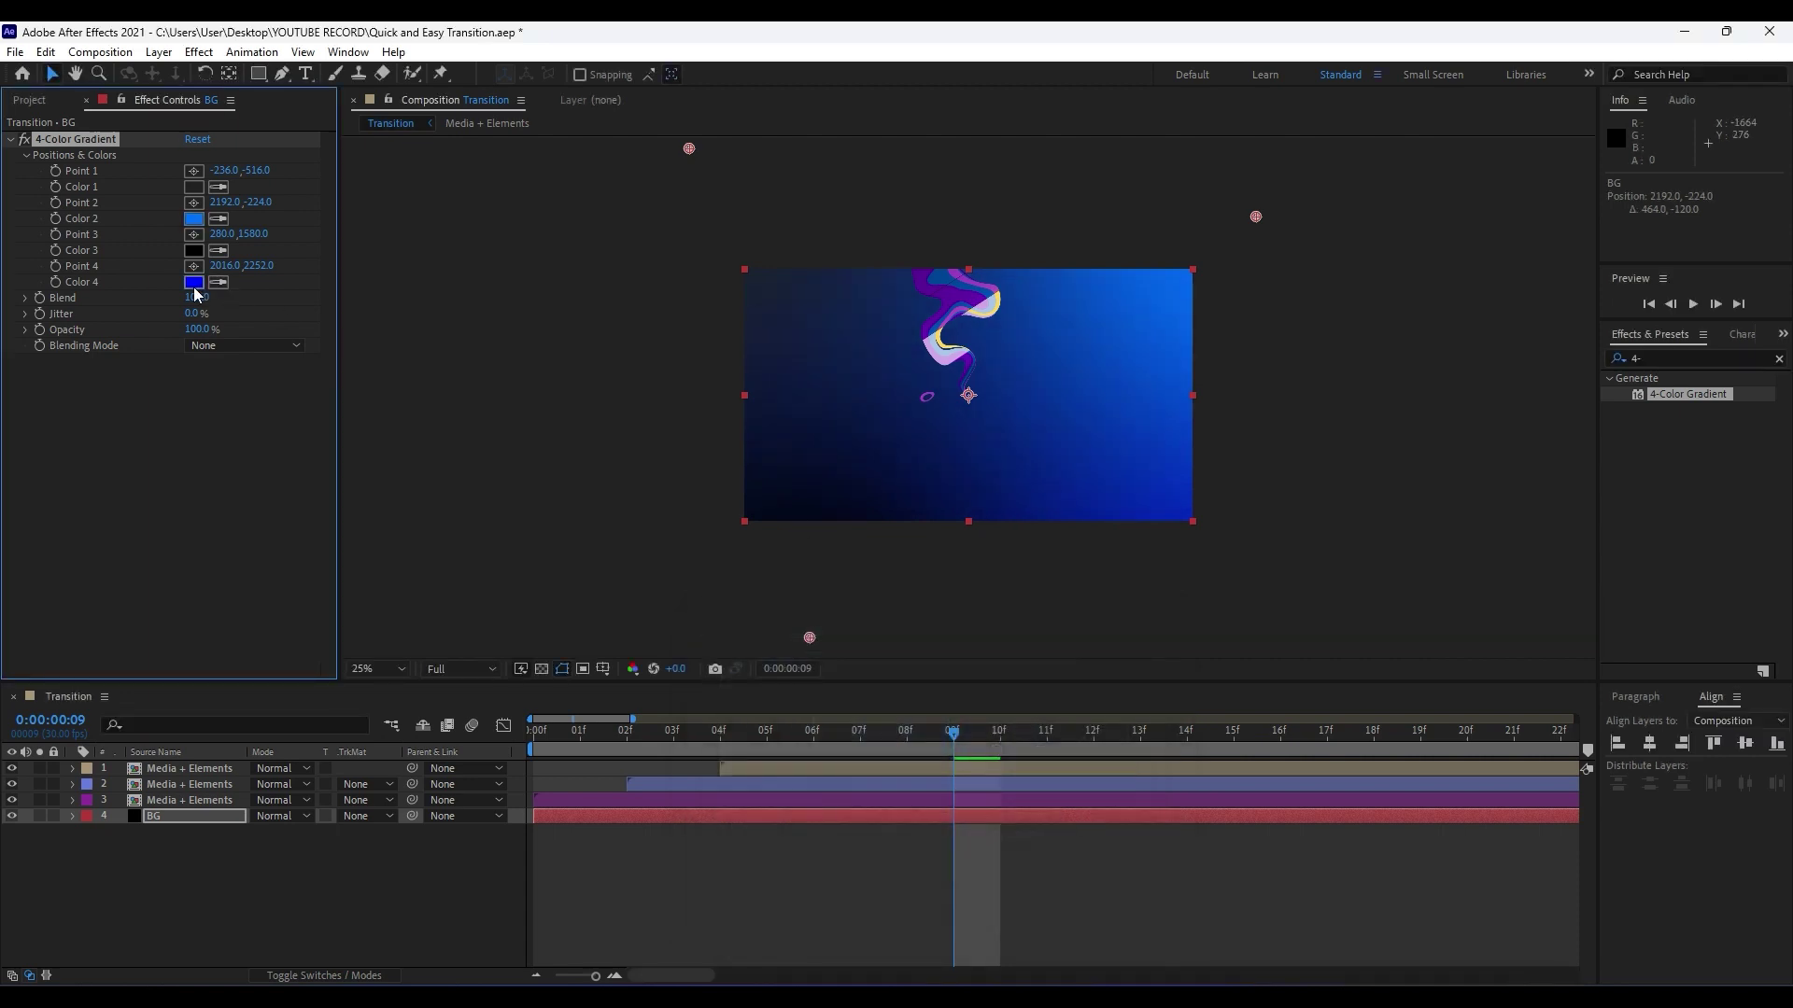
Set gradient Color 4 to magenta and Color 1 to purple E400FF.
click(194, 282)
drag(974, 713, 974, 696)
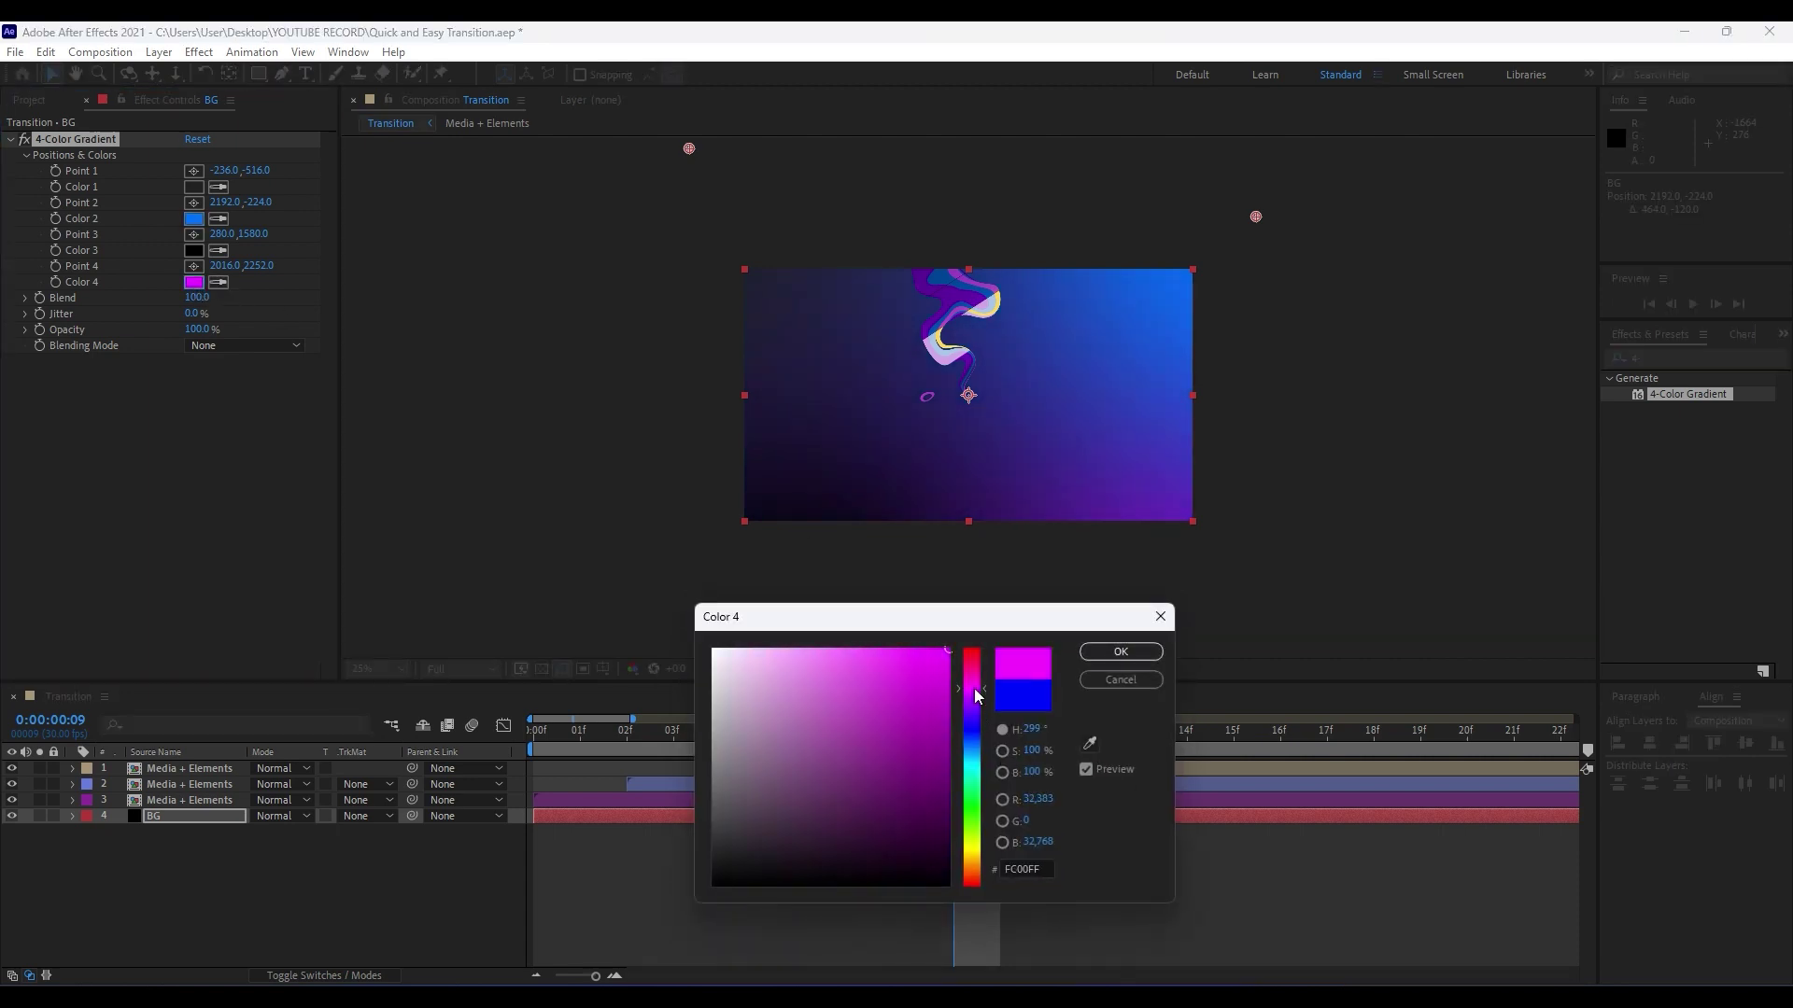
click(1096, 658)
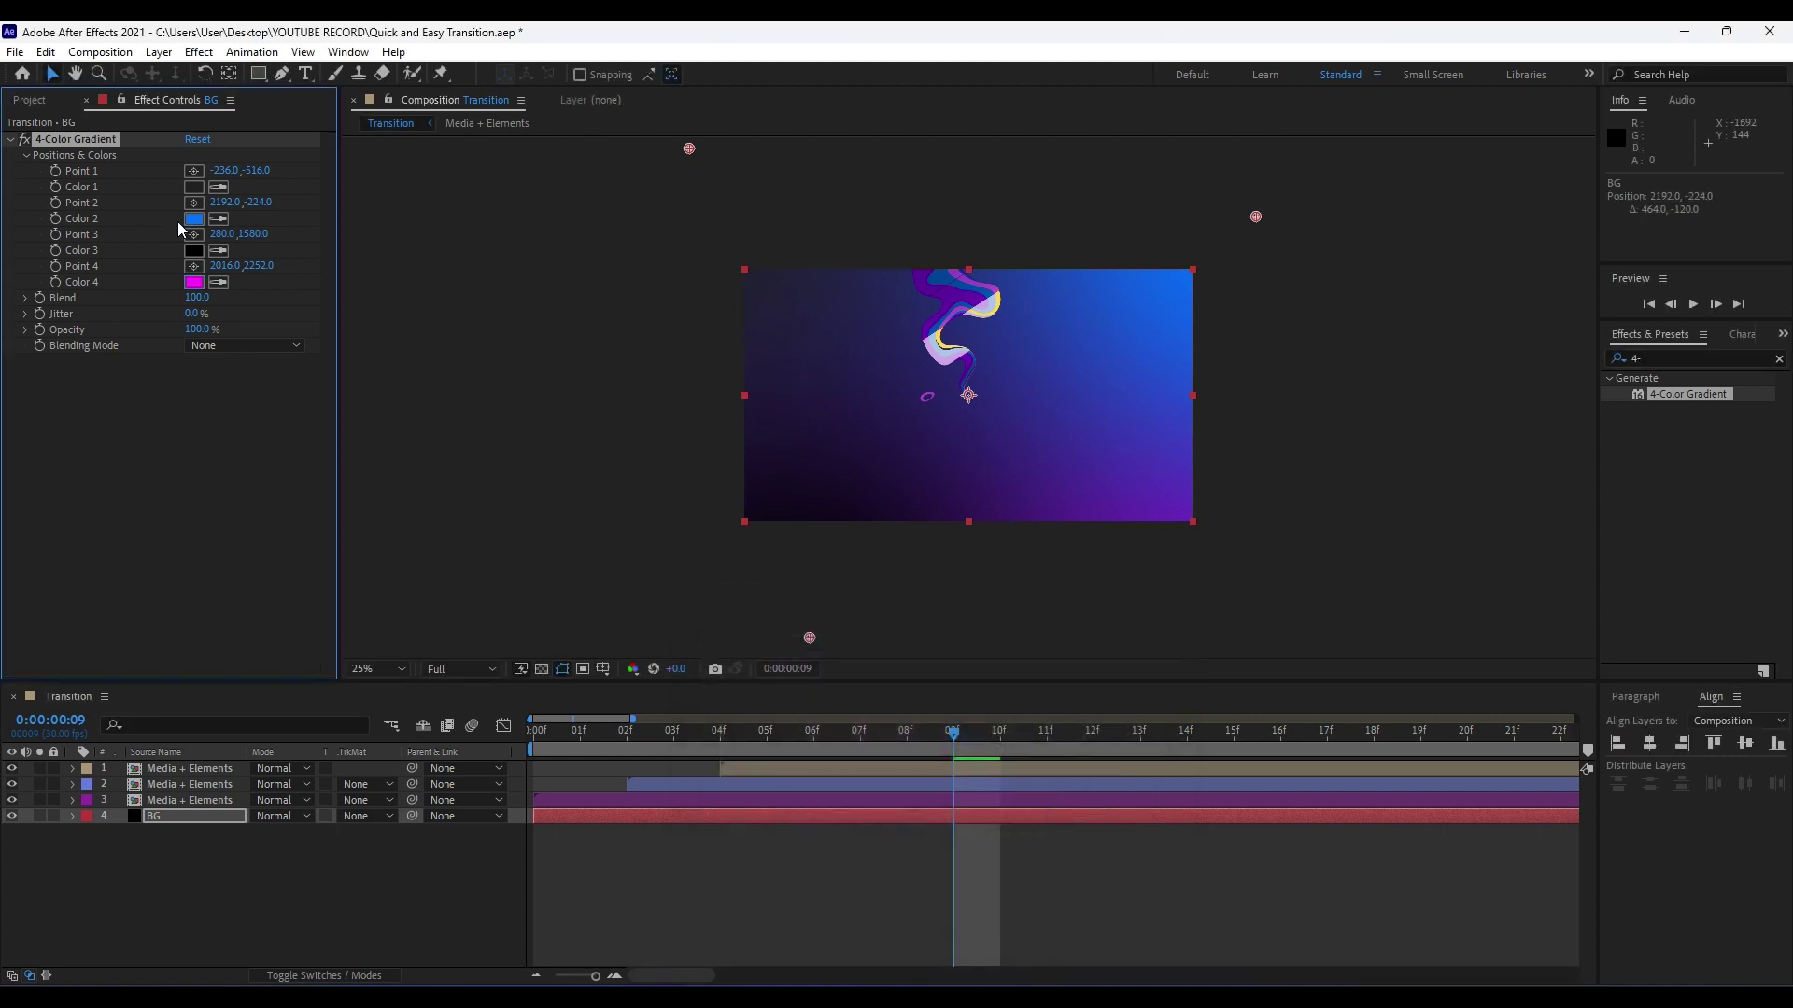
click(194, 186)
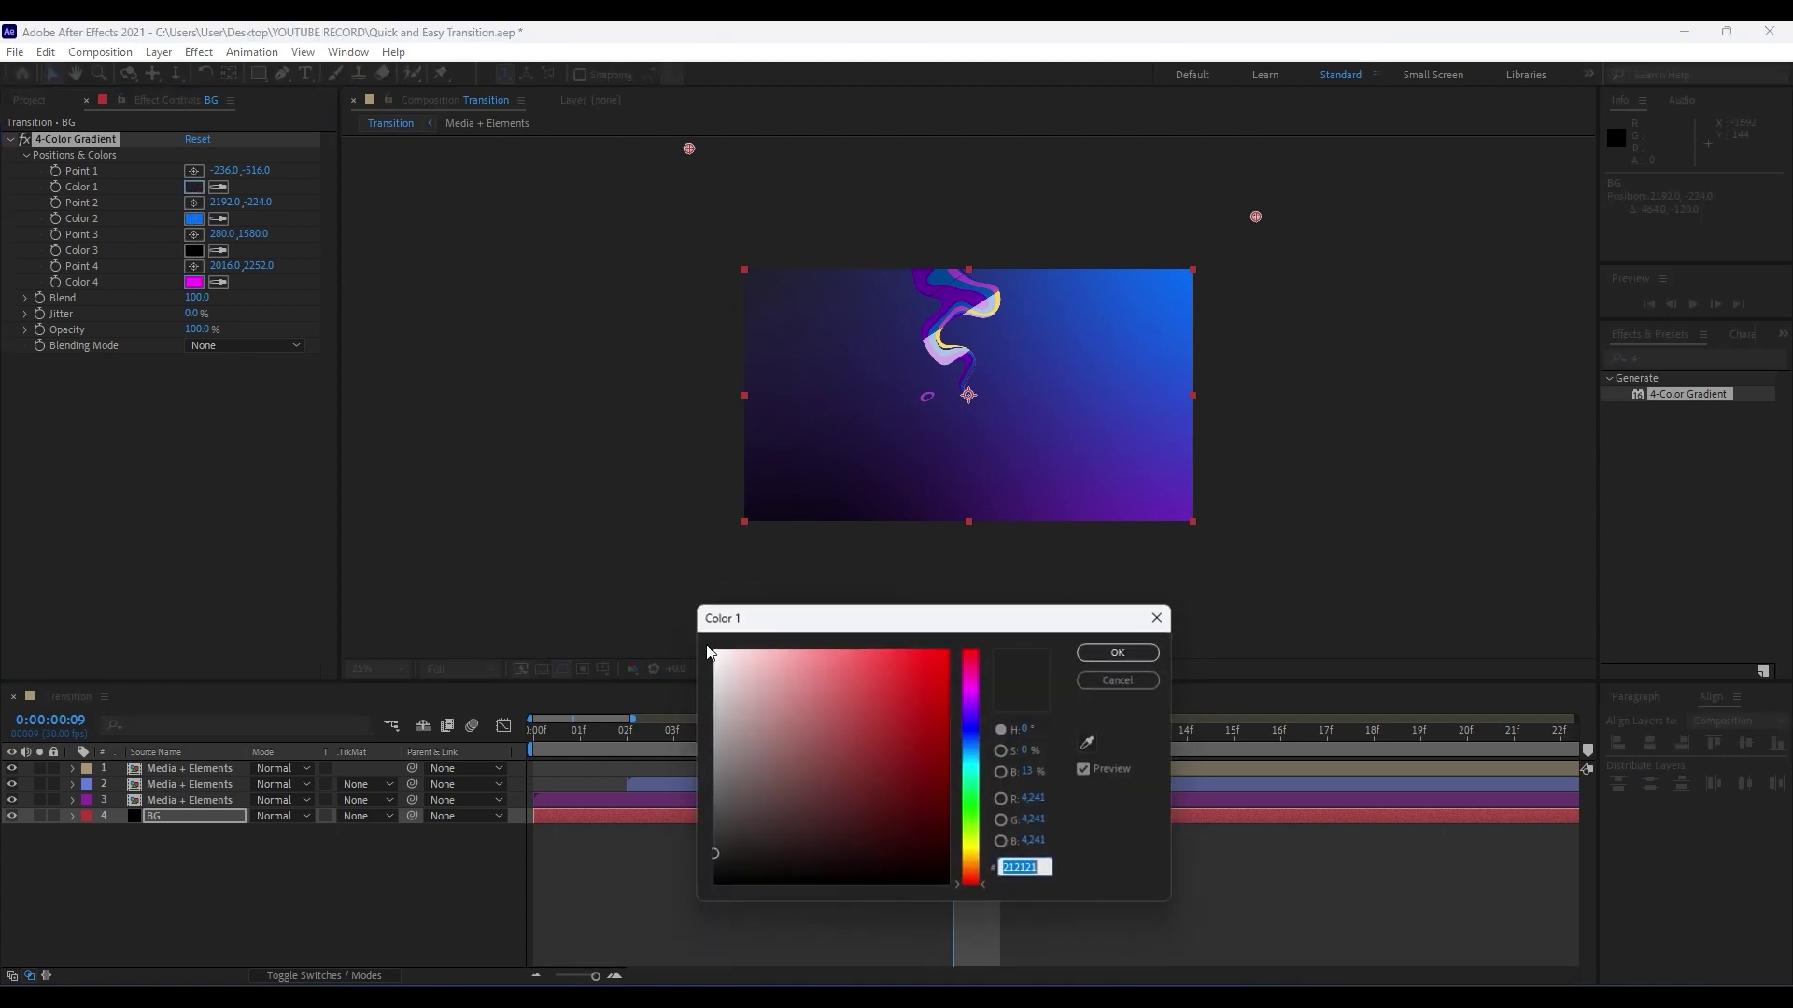
drag(975, 761, 965, 642)
mouse_move(968, 714)
mouse_down()
mouse_move(972, 773)
mouse_move(972, 703)
mouse_up()
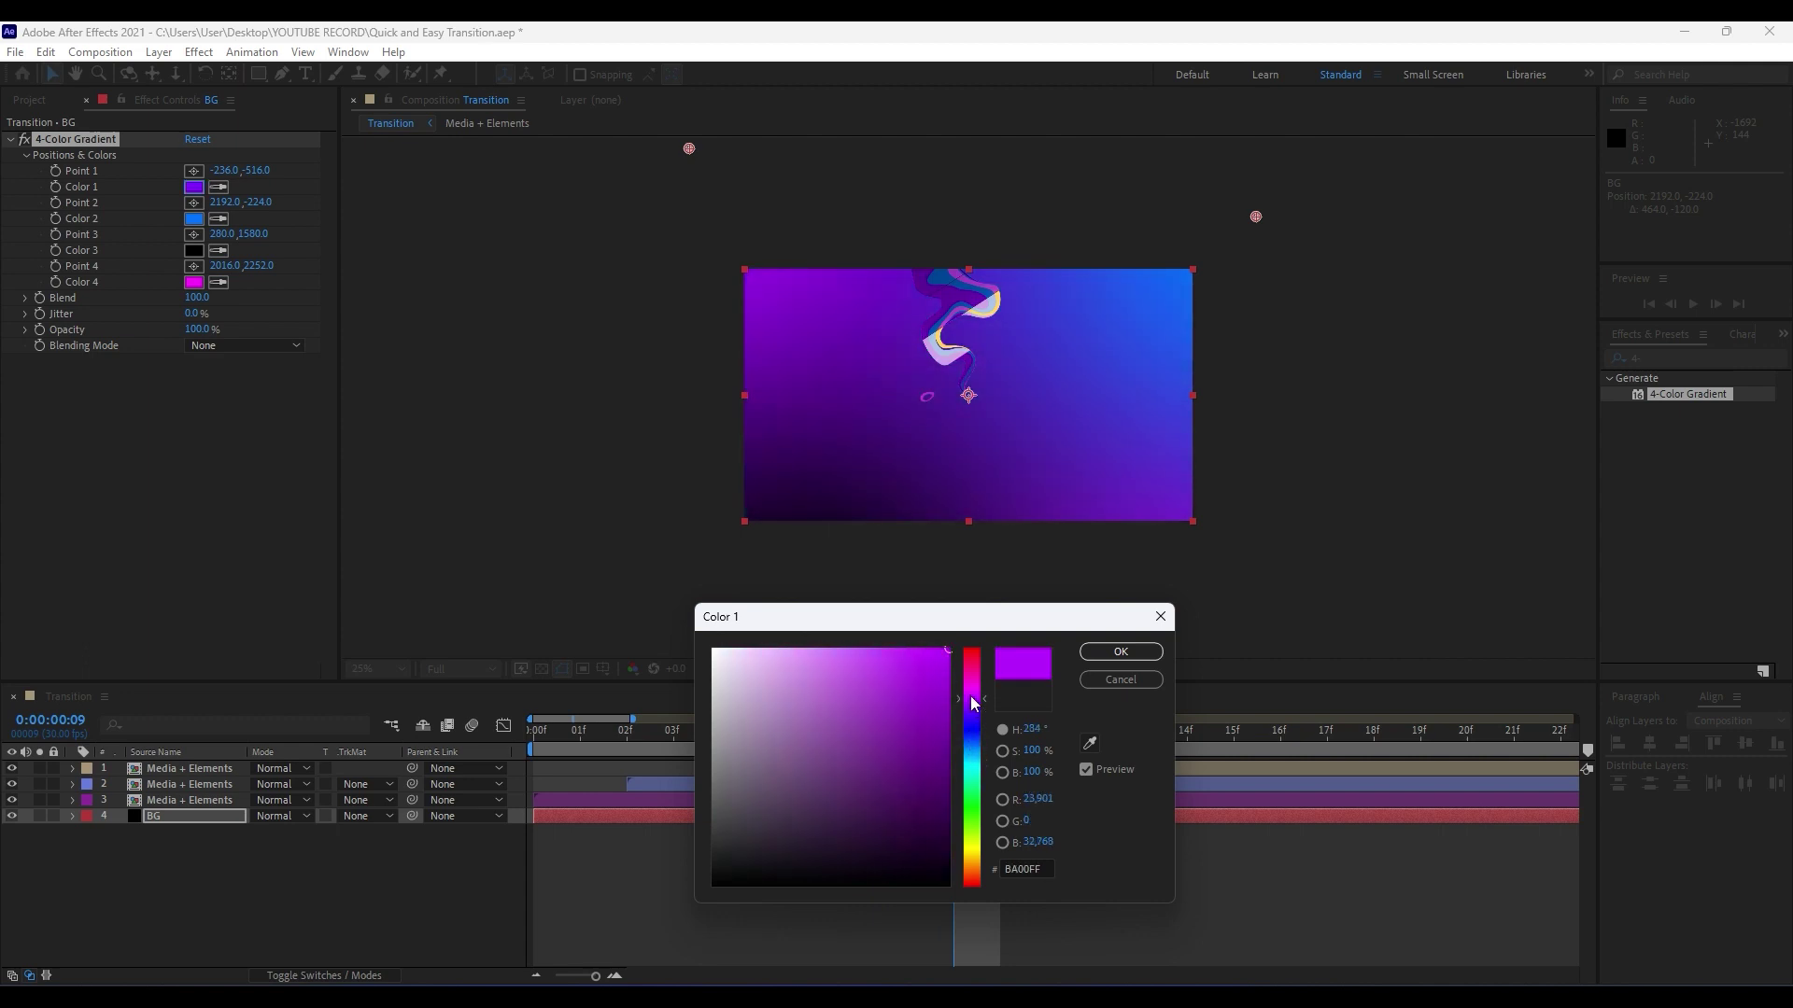
click(1118, 652)
Zoom the viewer back to 50% and preview the transition, stopping at frame 12.
key(period)
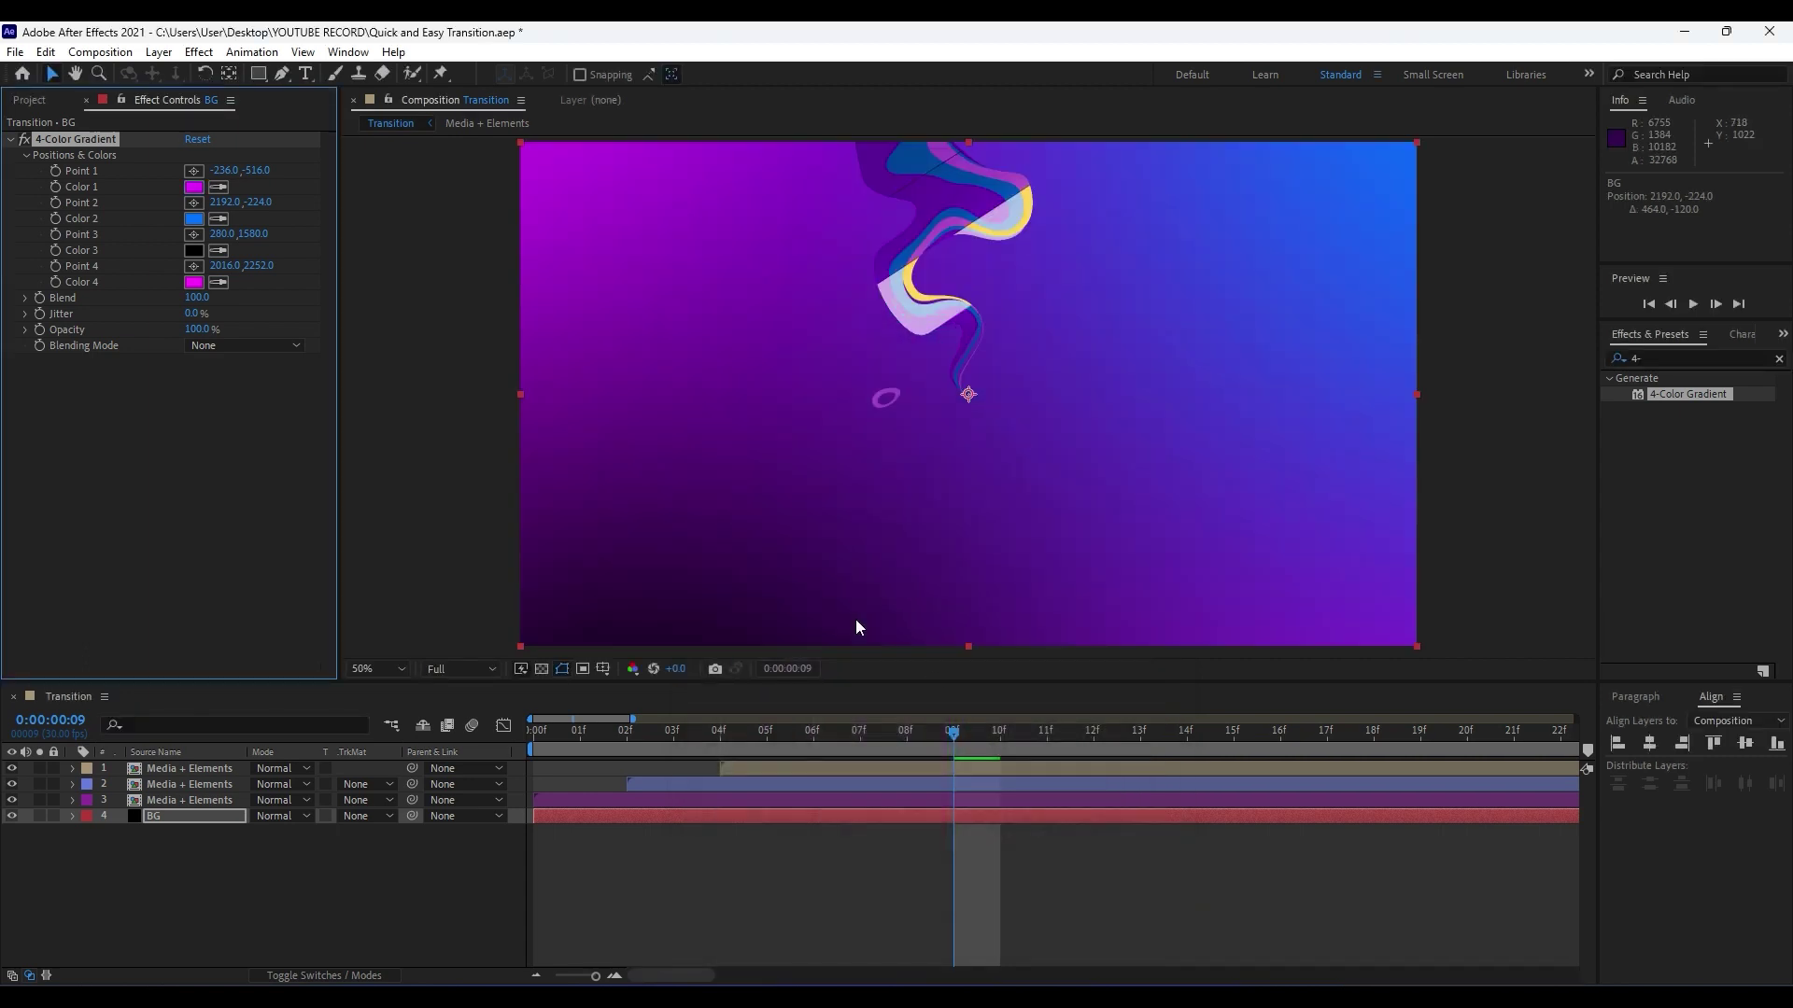
click(446, 913)
key(space)
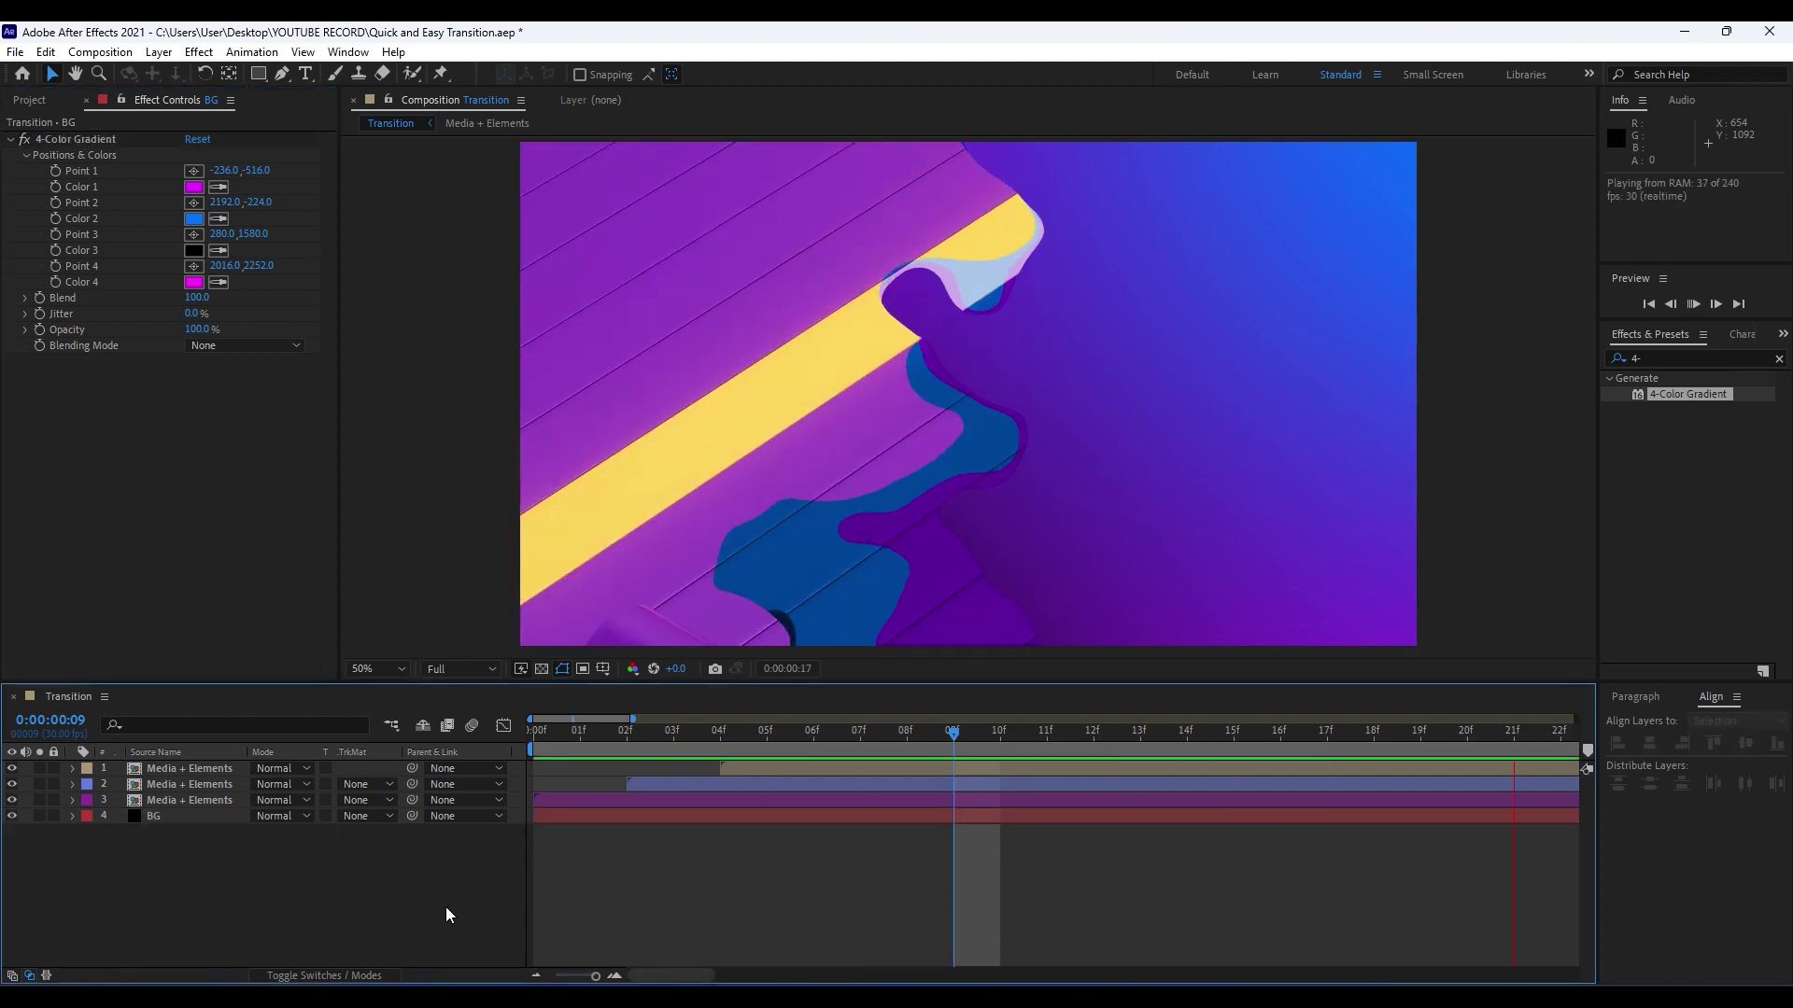
drag(580, 736, 944, 724)
key(space)
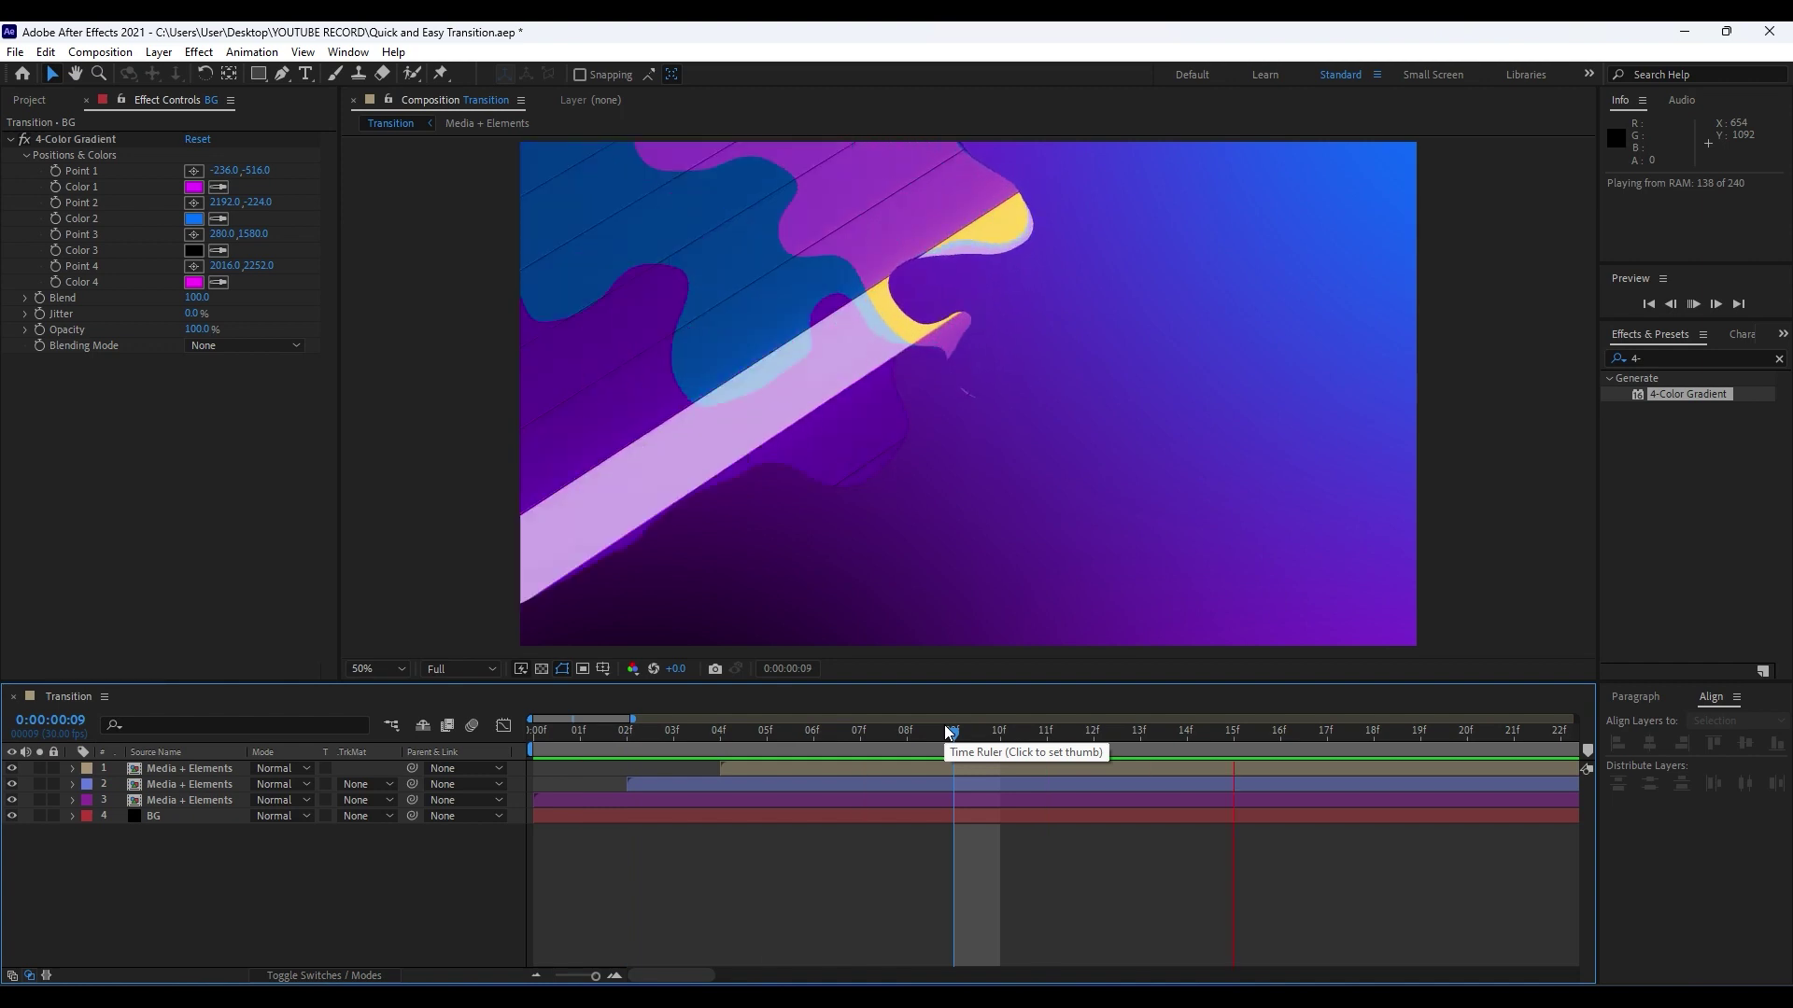
key(space)
drag(937, 730, 1112, 715)
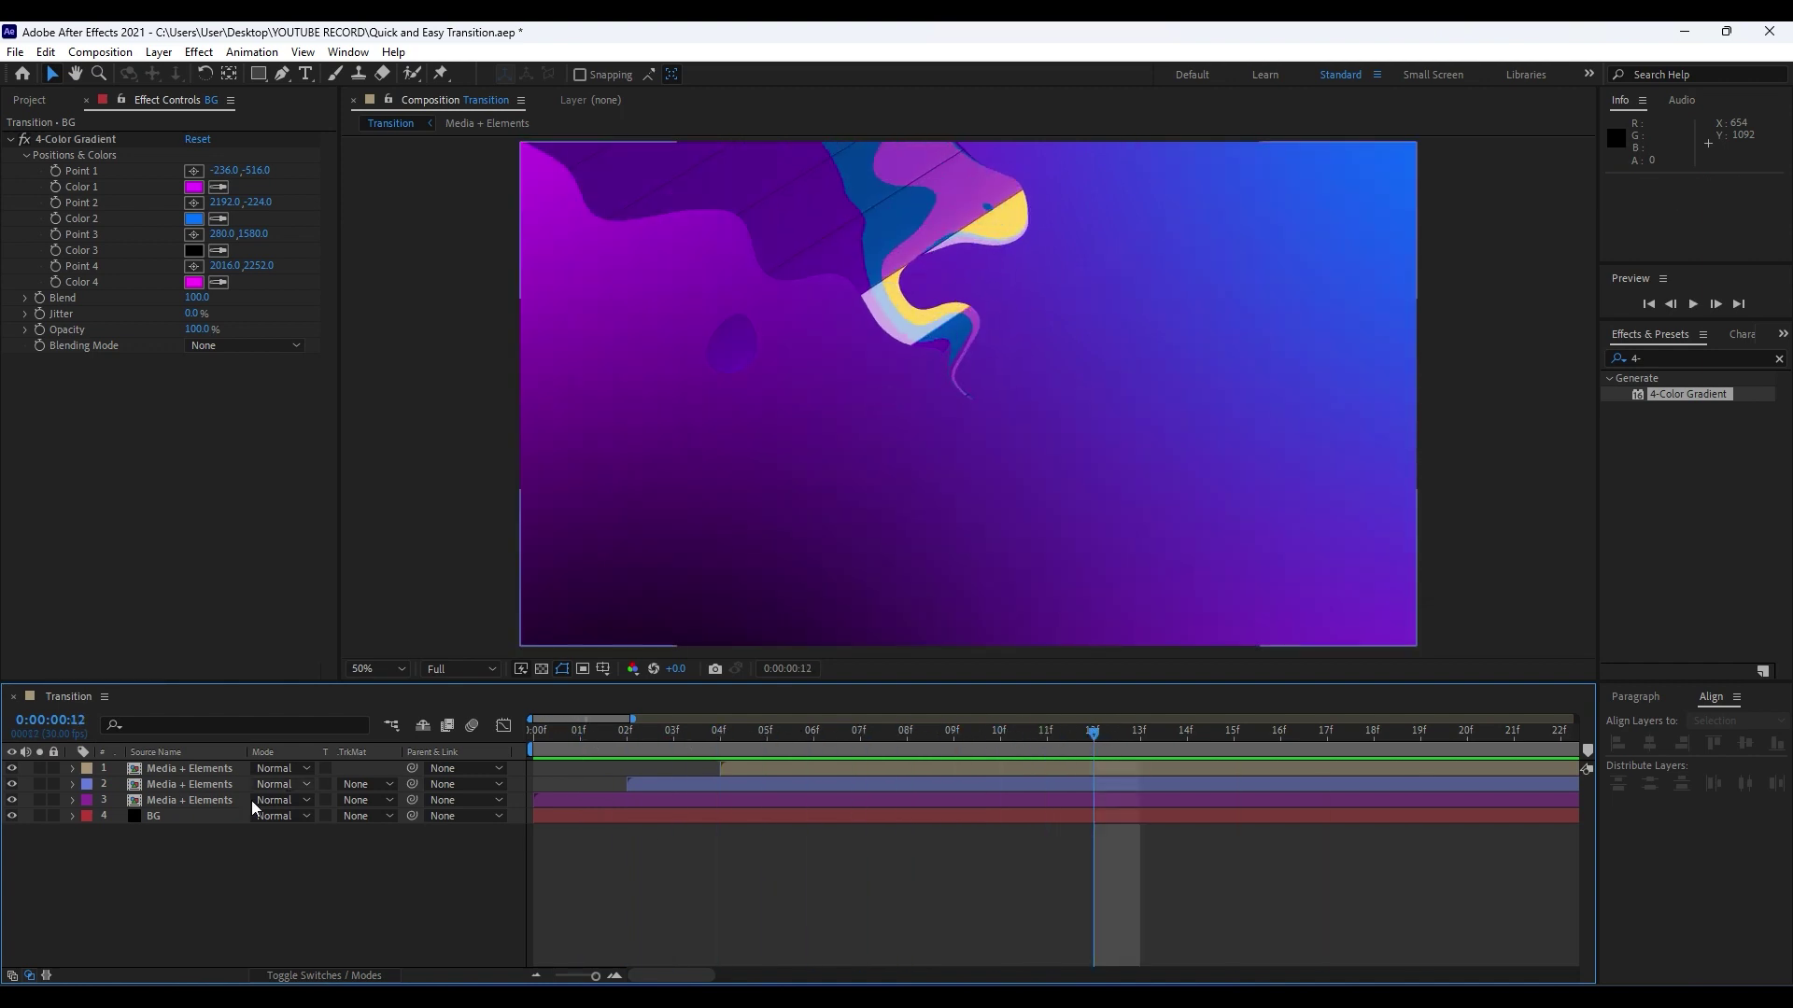
Duplicate the BG layer and set the upper copy's blending mode to Screen.
click(176, 818)
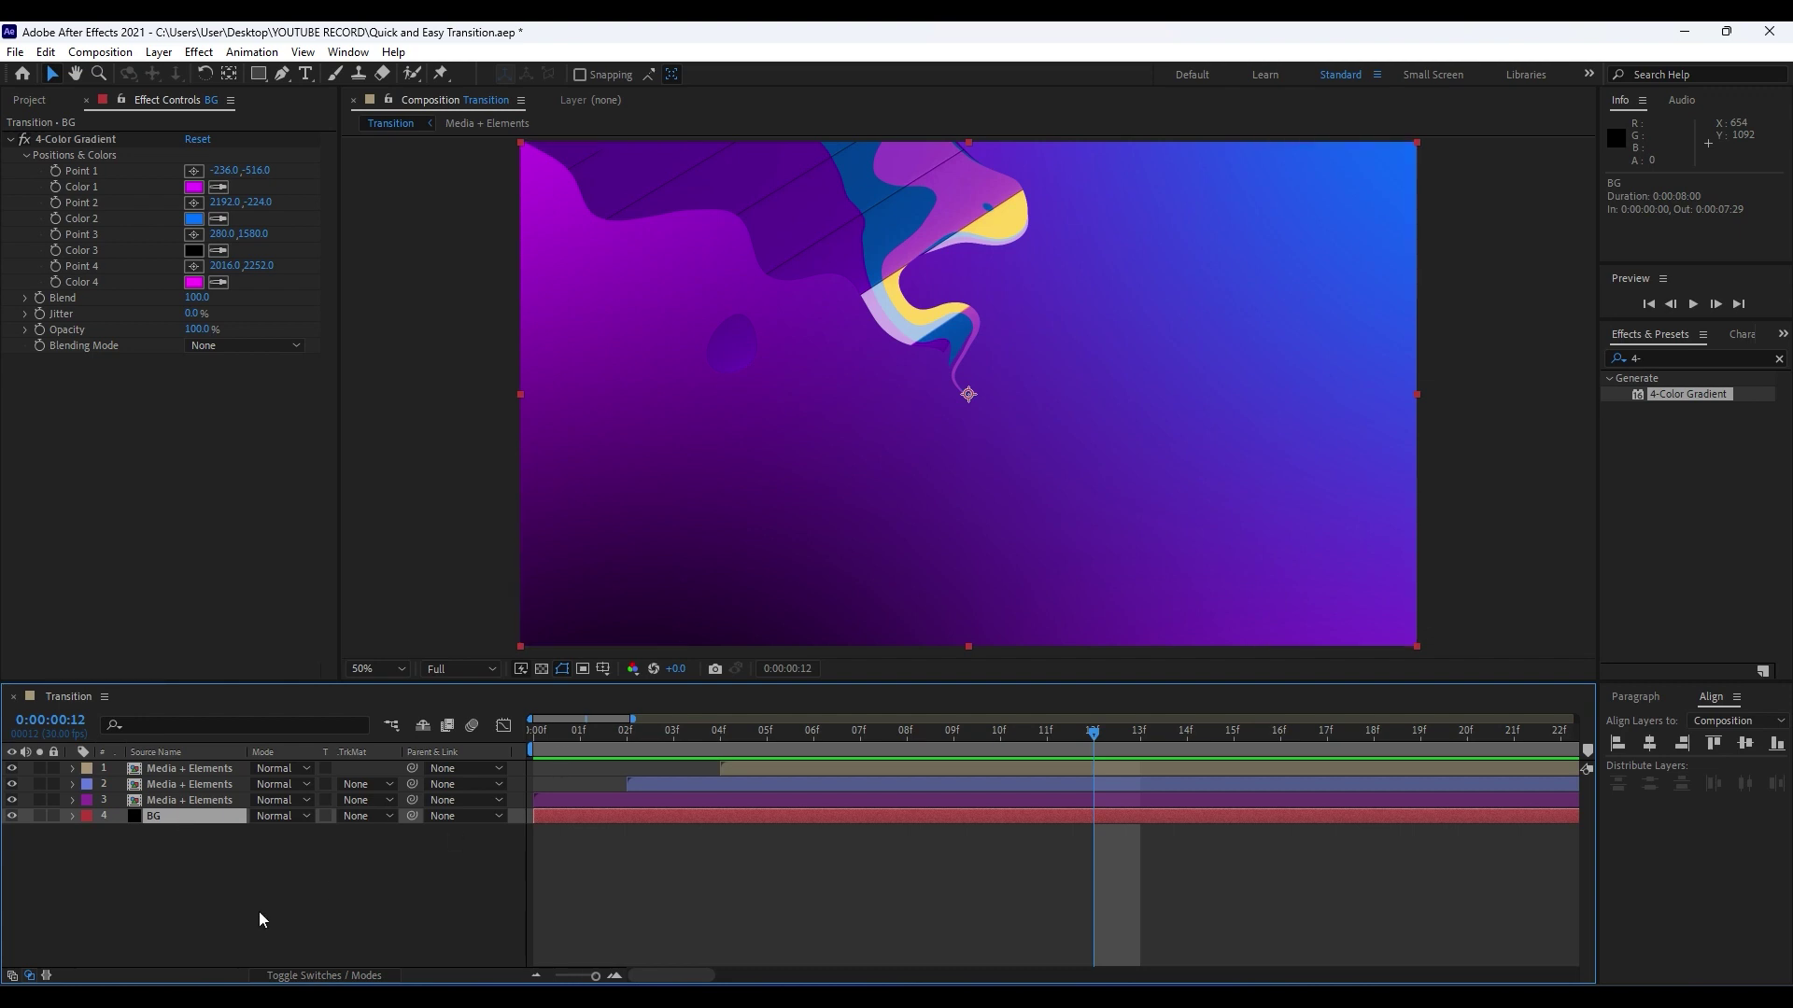
key(ctrl+d)
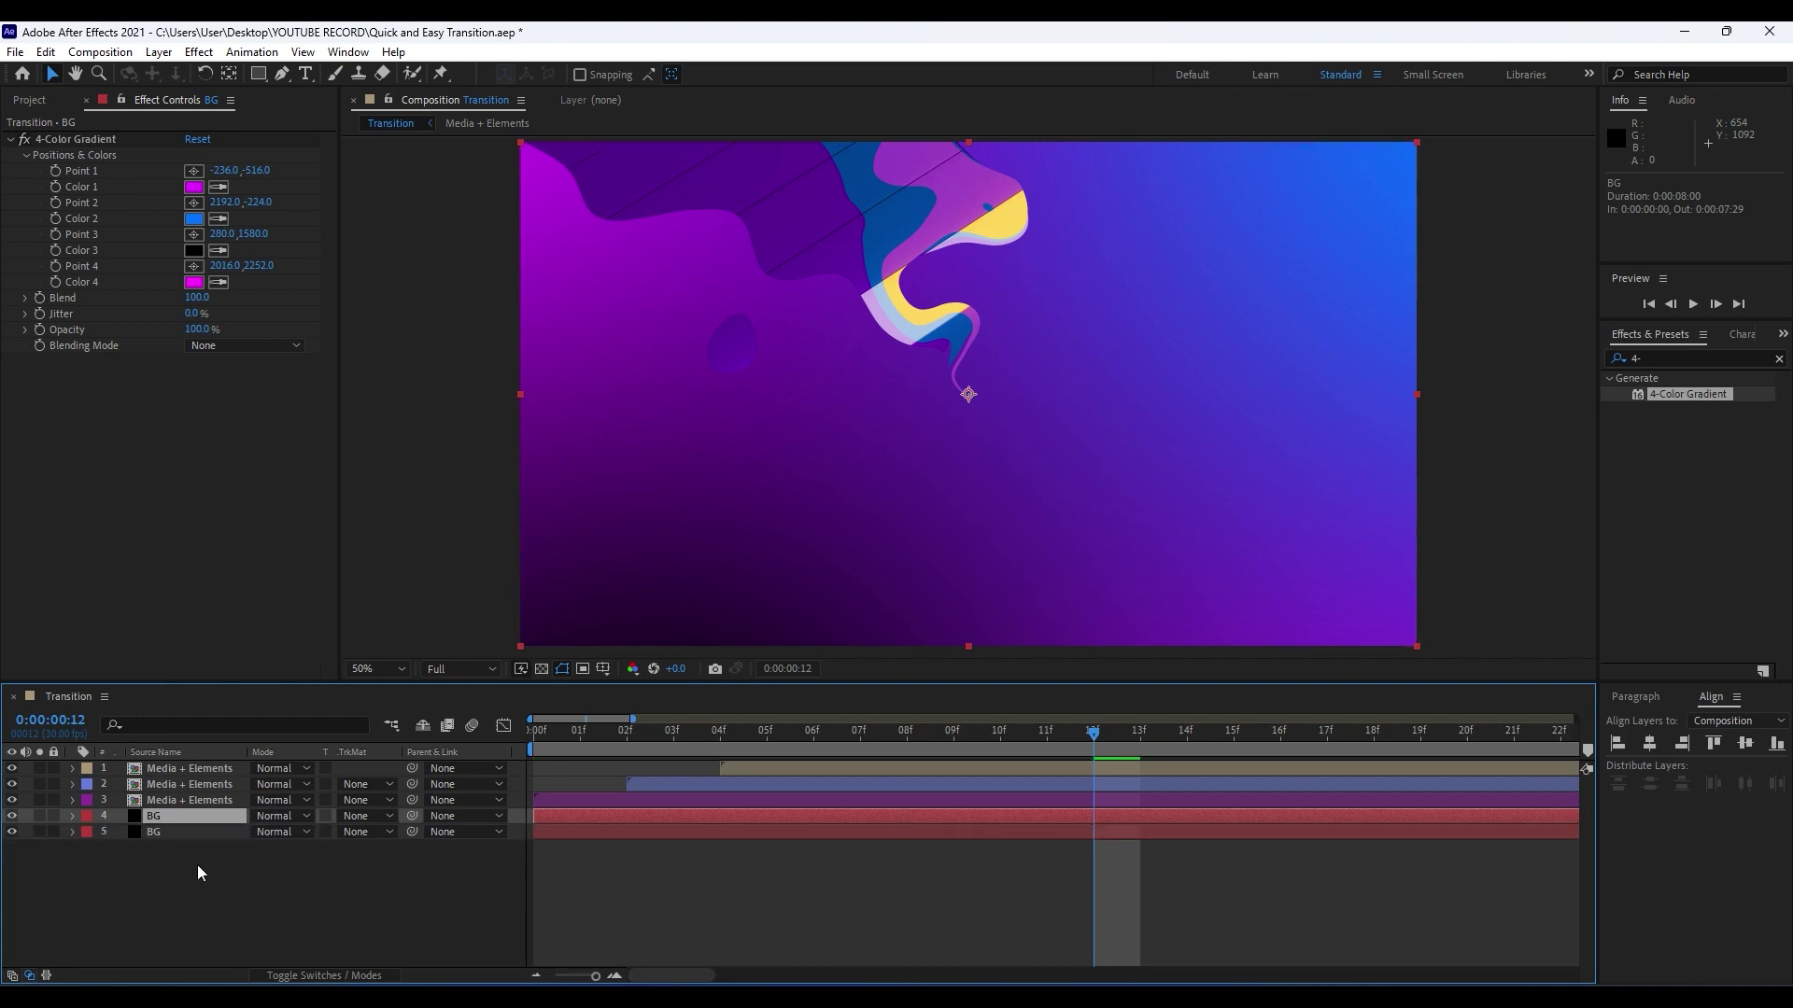
click(288, 816)
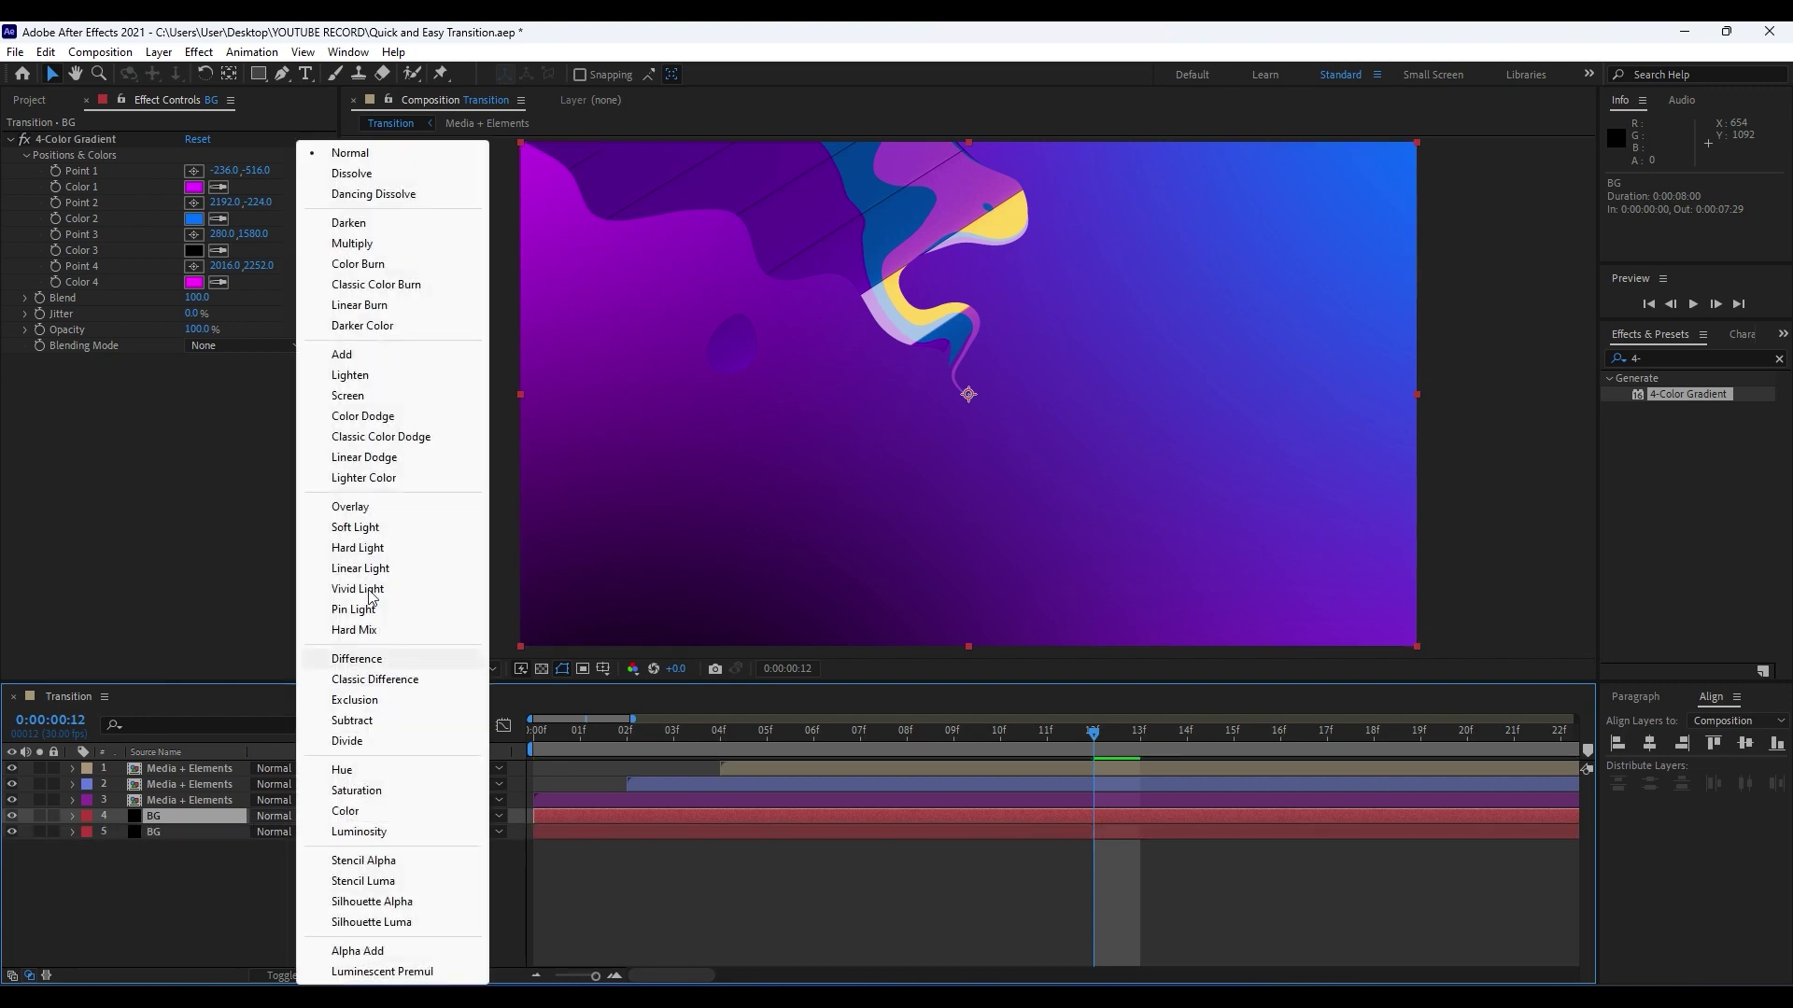
click(377, 508)
click(277, 818)
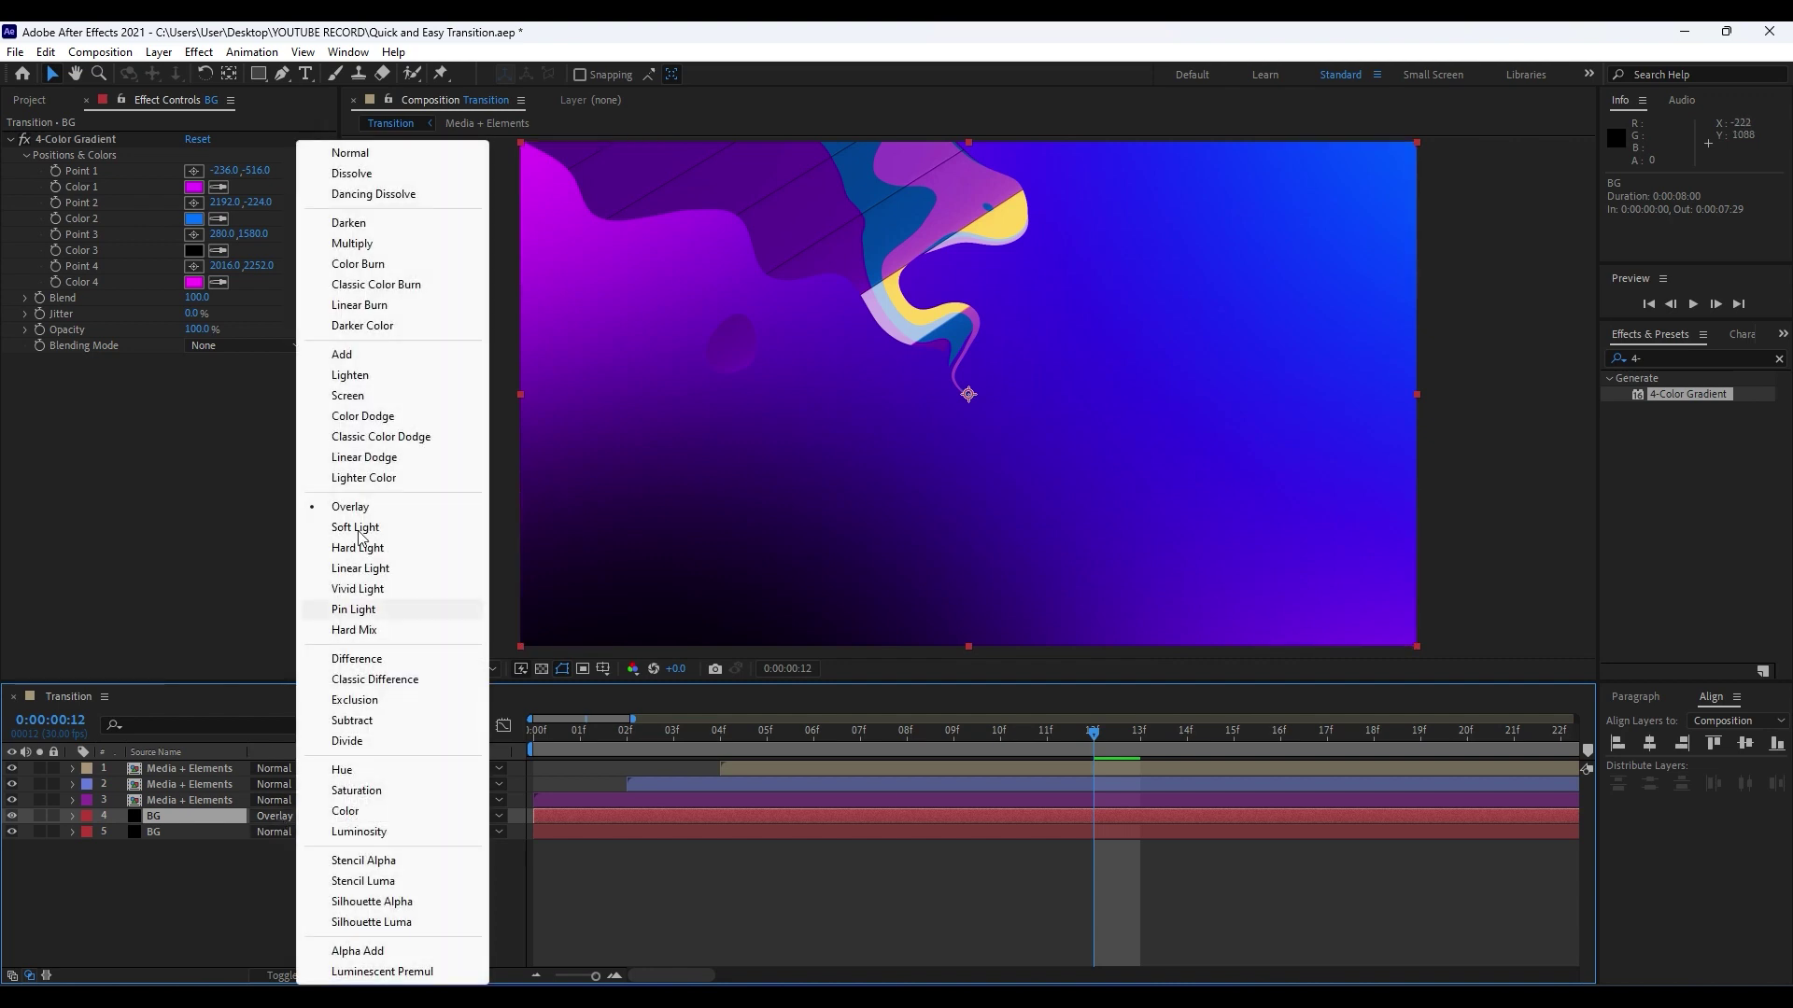
click(355, 393)
Preview the transition with the Screen blend, stopping near frame 04.
key(comma)
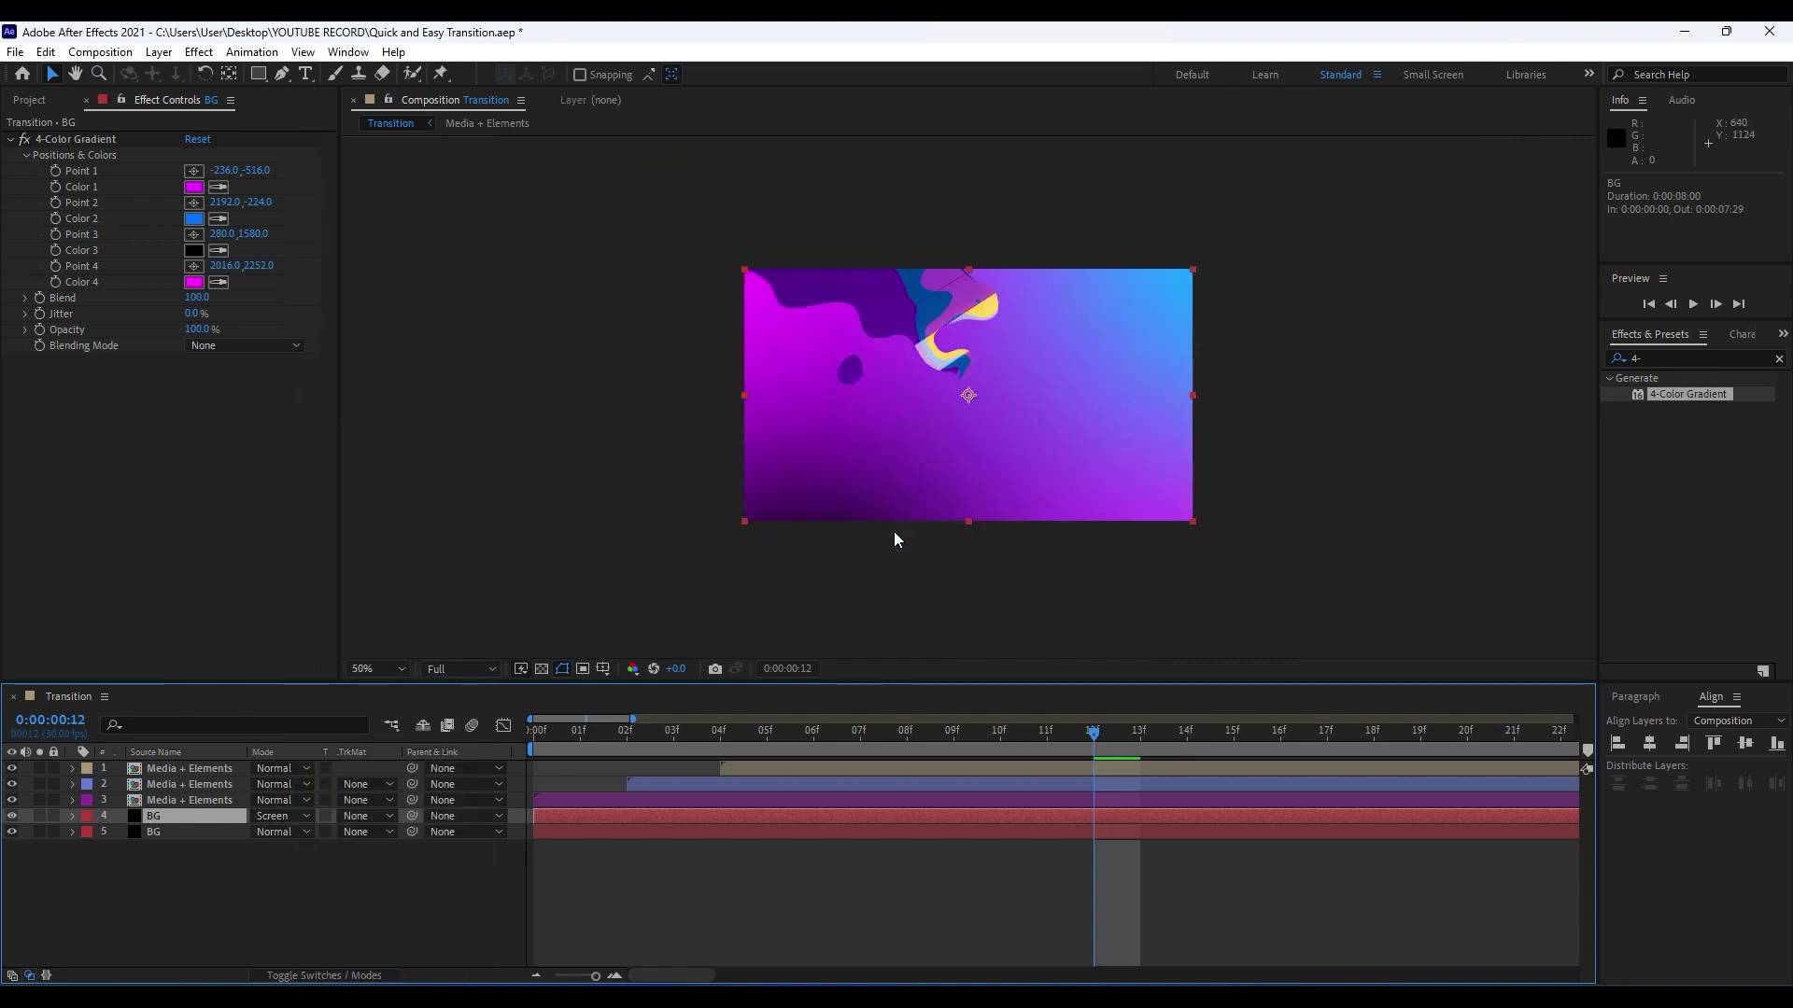
click(390, 899)
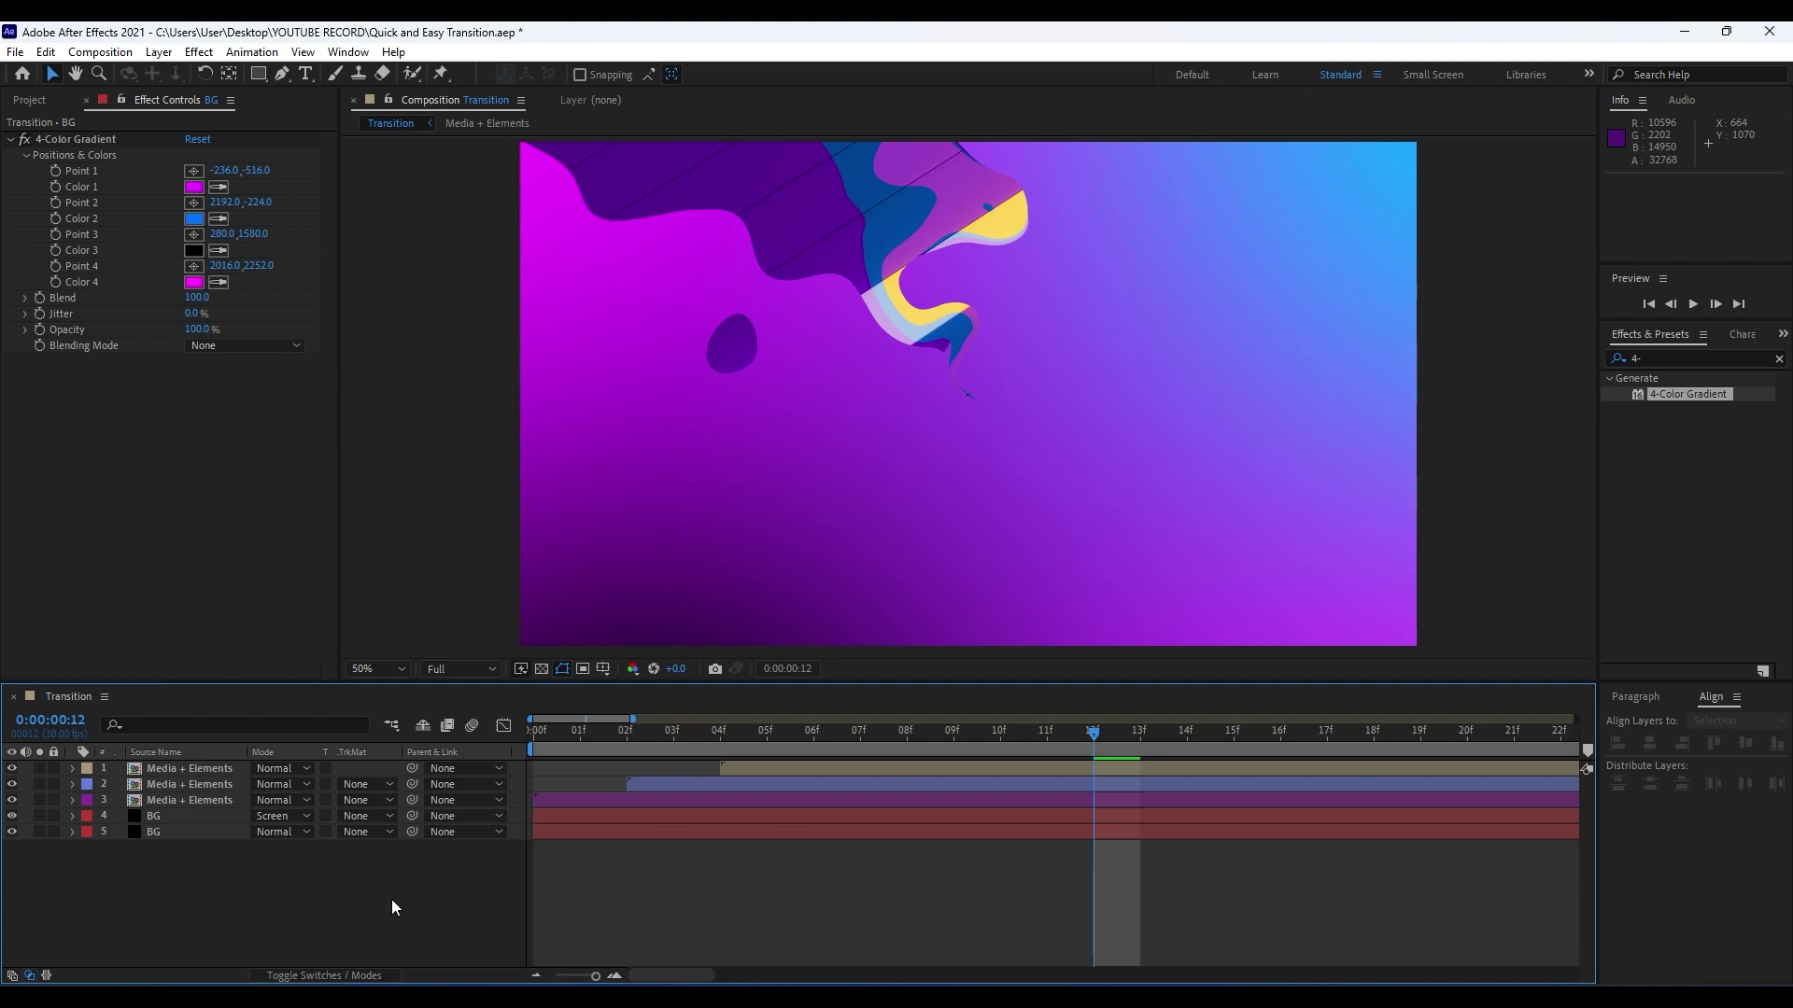
key(space)
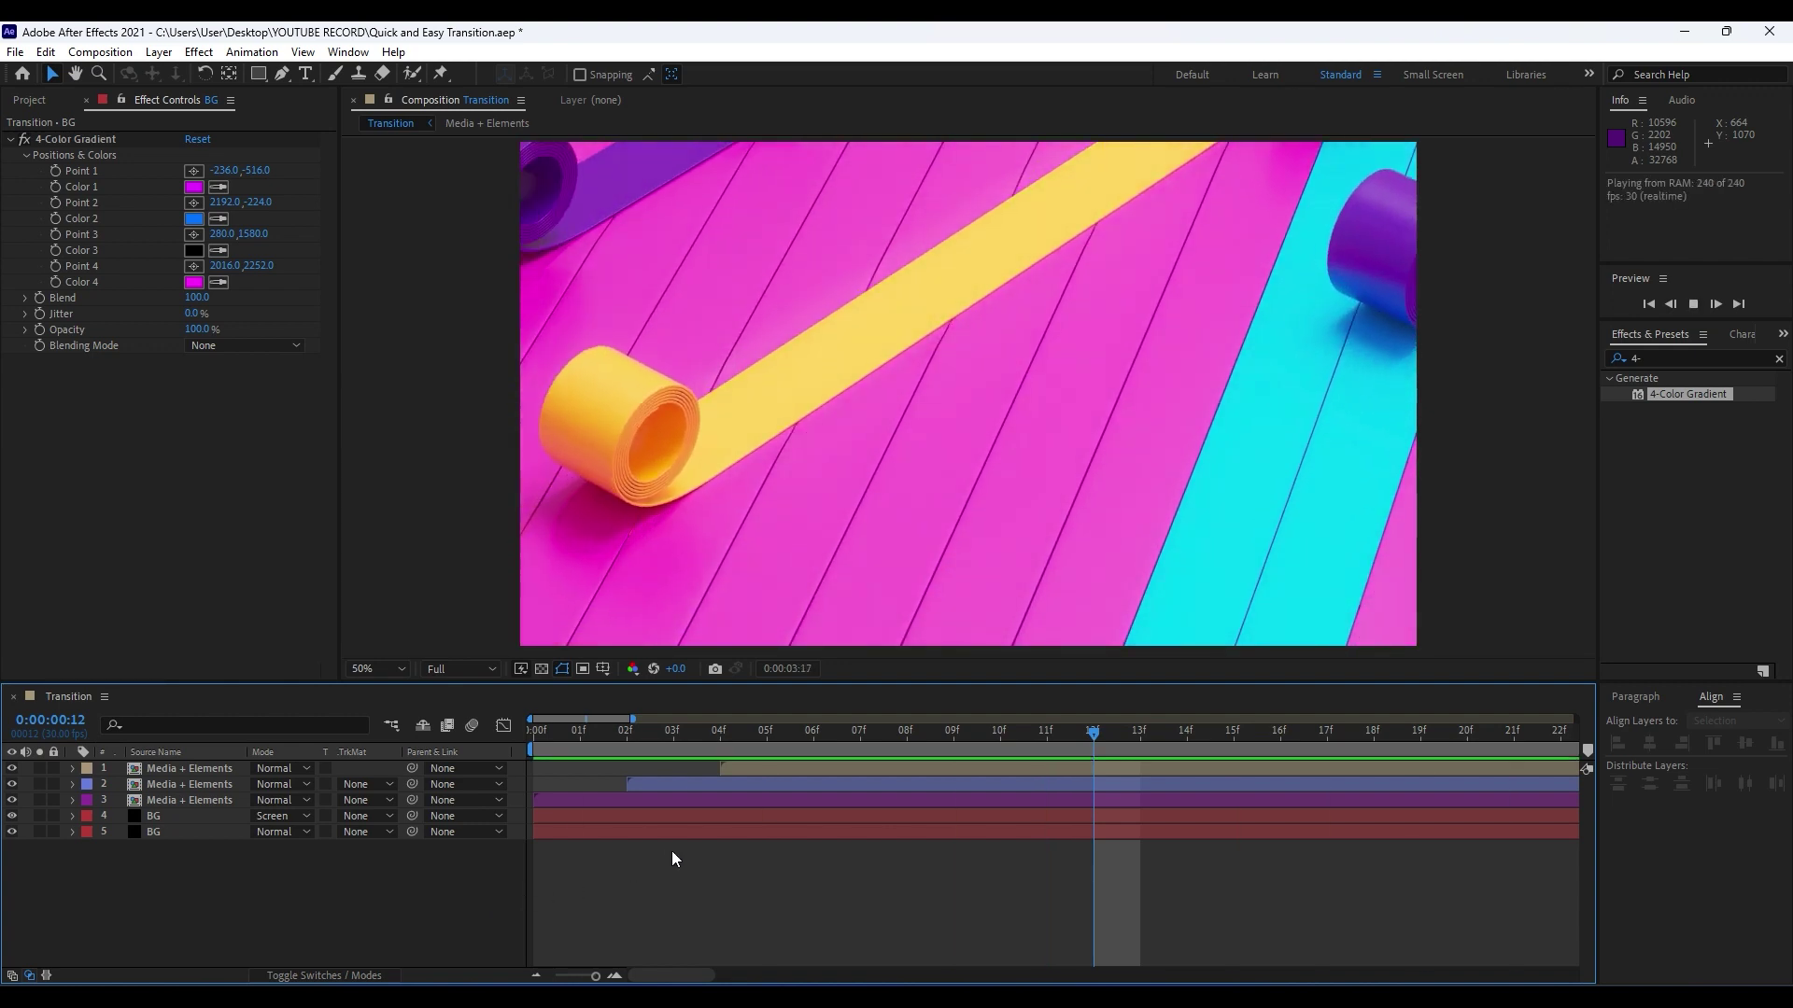
click(732, 732)
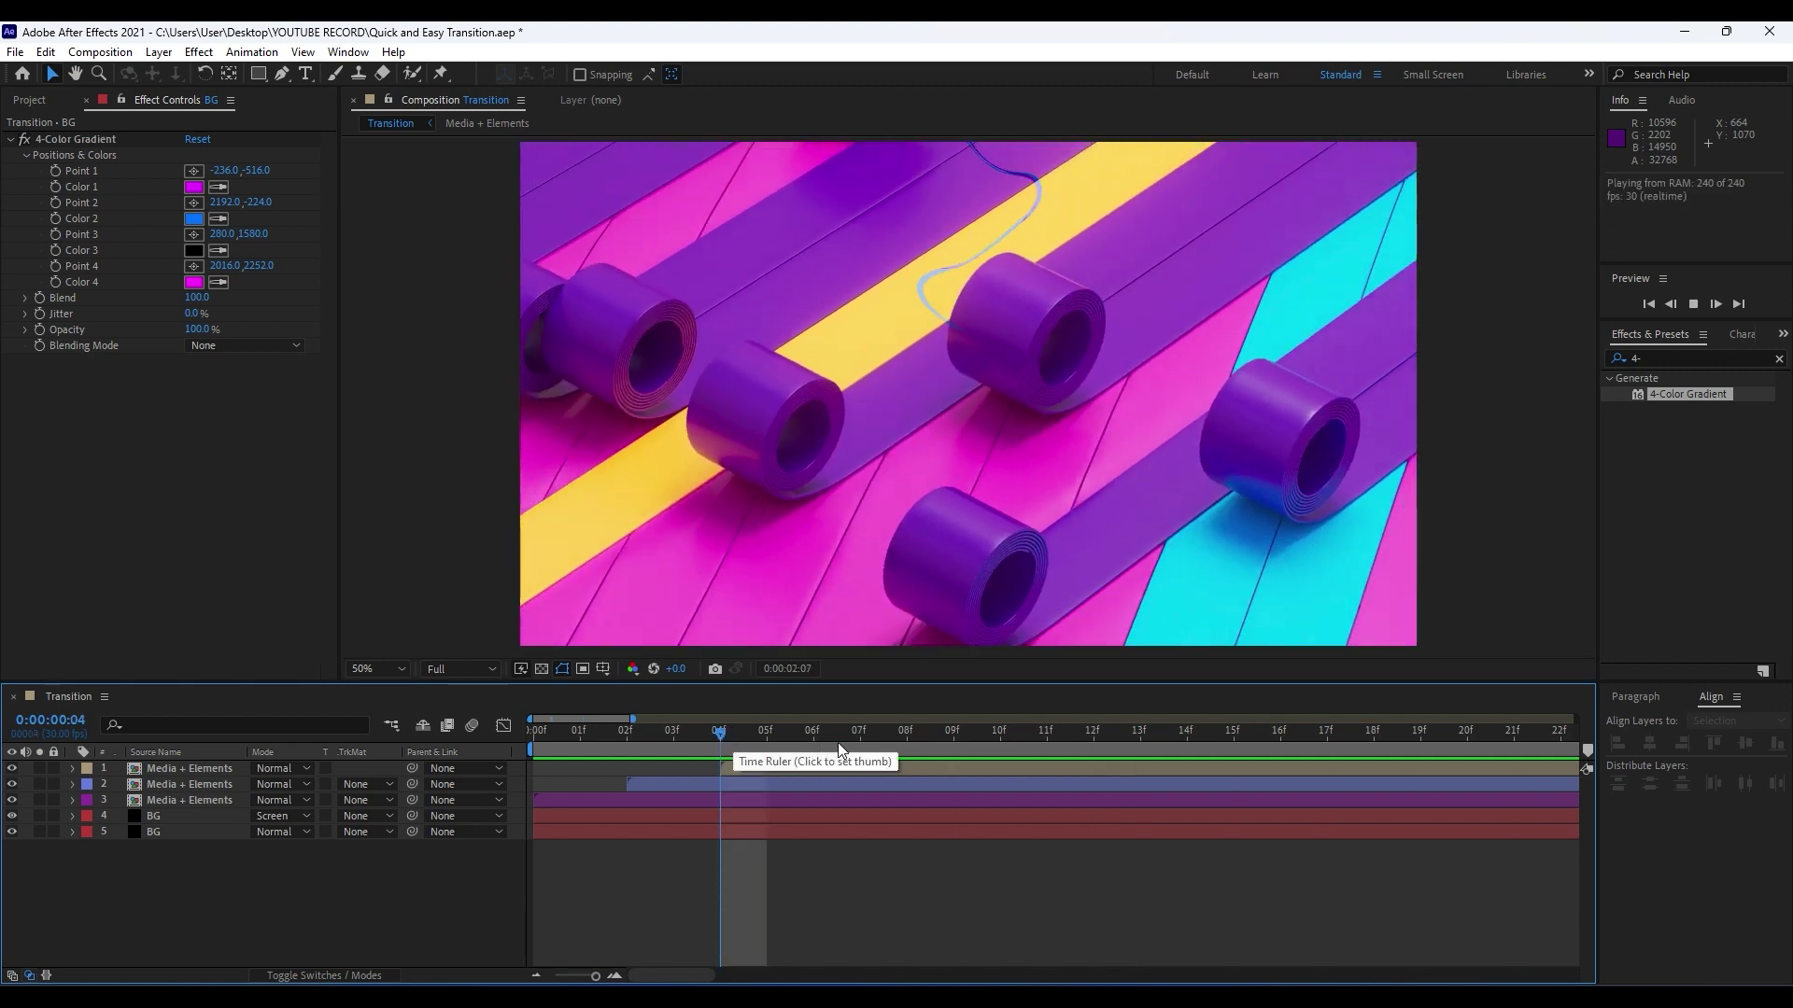
key(space)
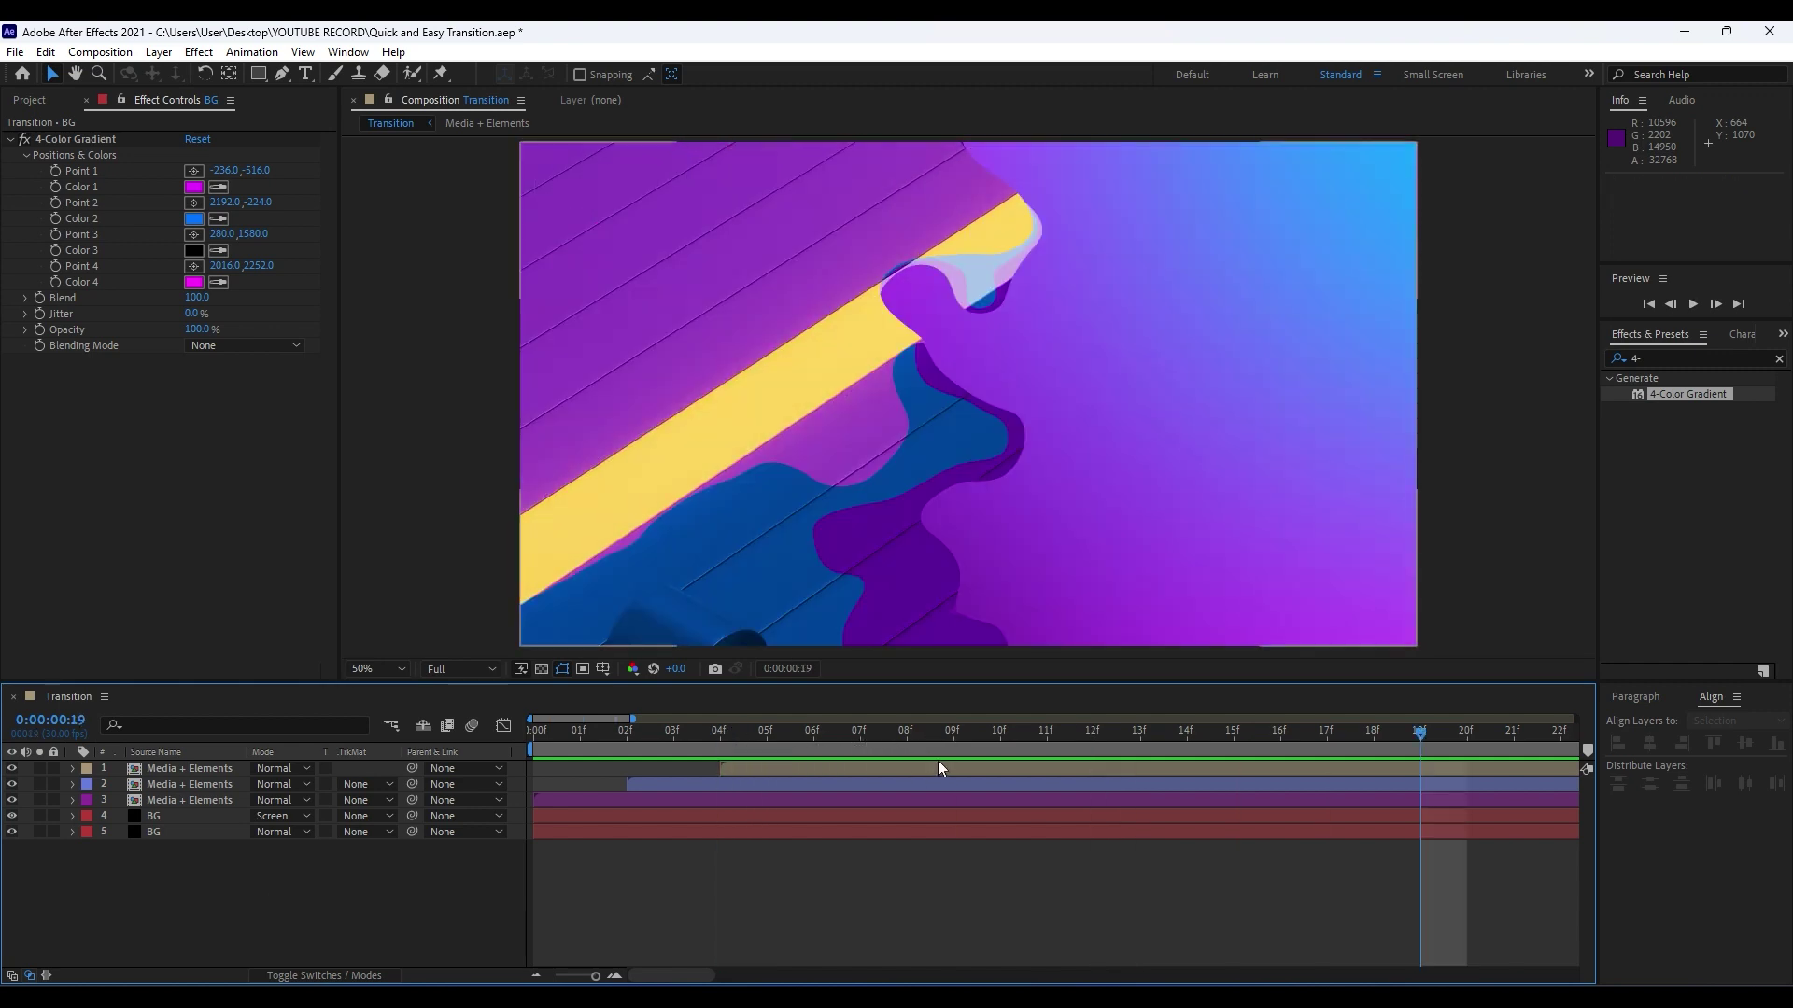